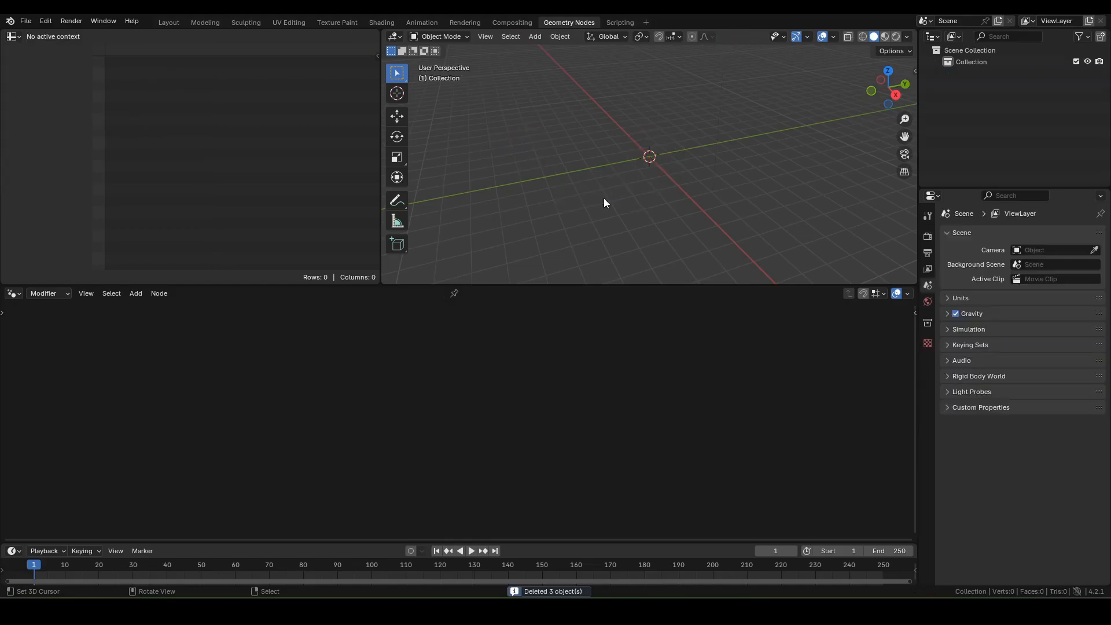
# Step: Add a plane mesh and frame it in Top Orthographic view
pyautogui.hotkey('shift', 'a')
pyautogui.moveTo(562, 211)
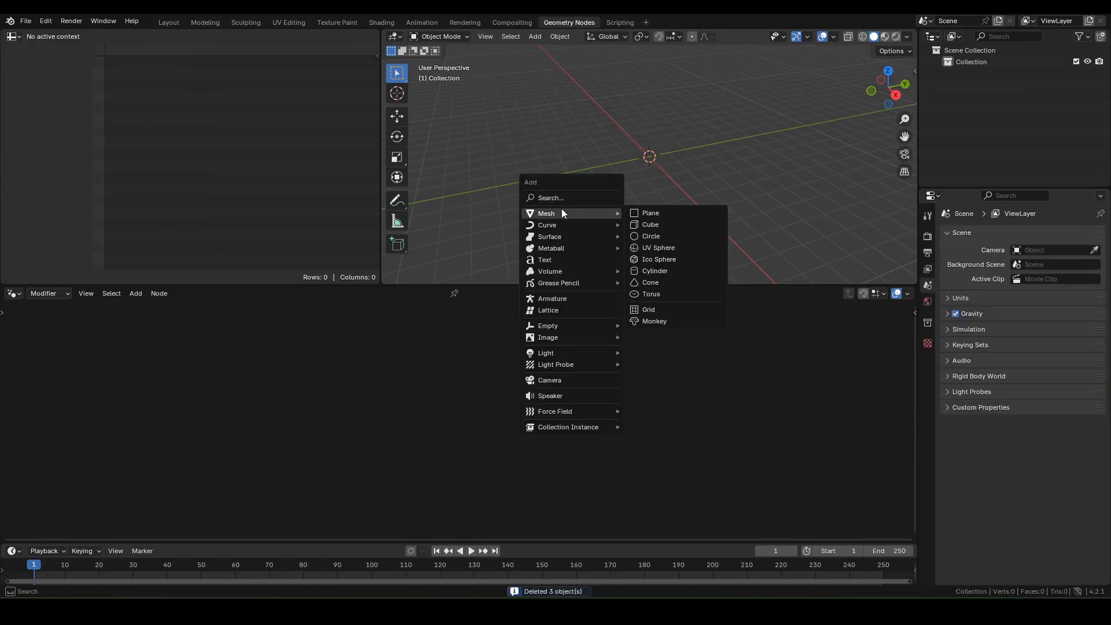
pyautogui.click(676, 214)
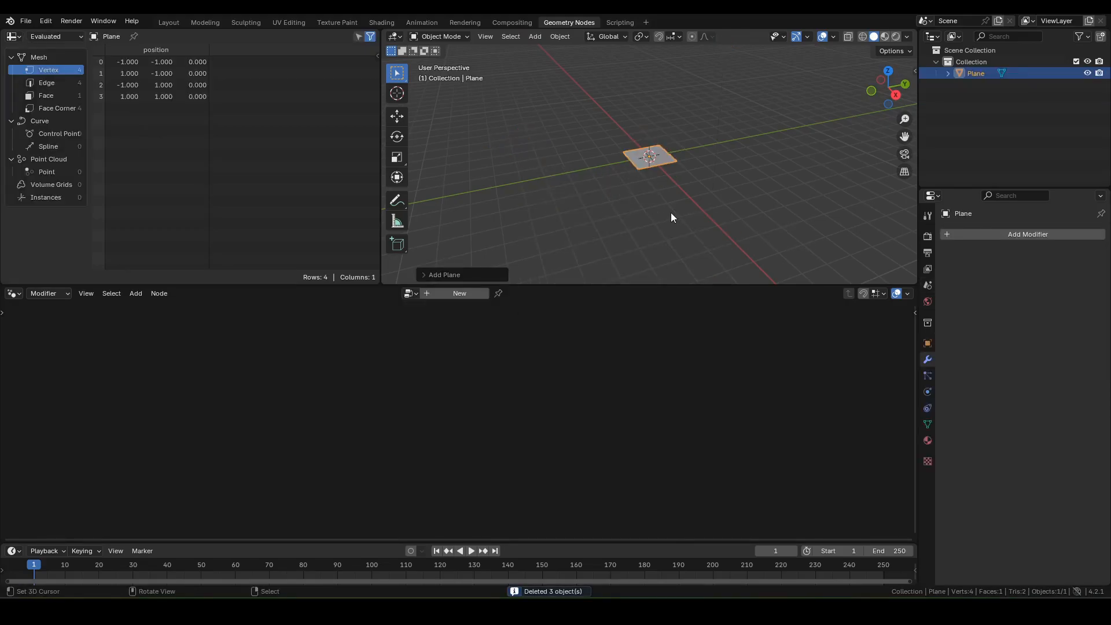
pyautogui.press('KP_7')
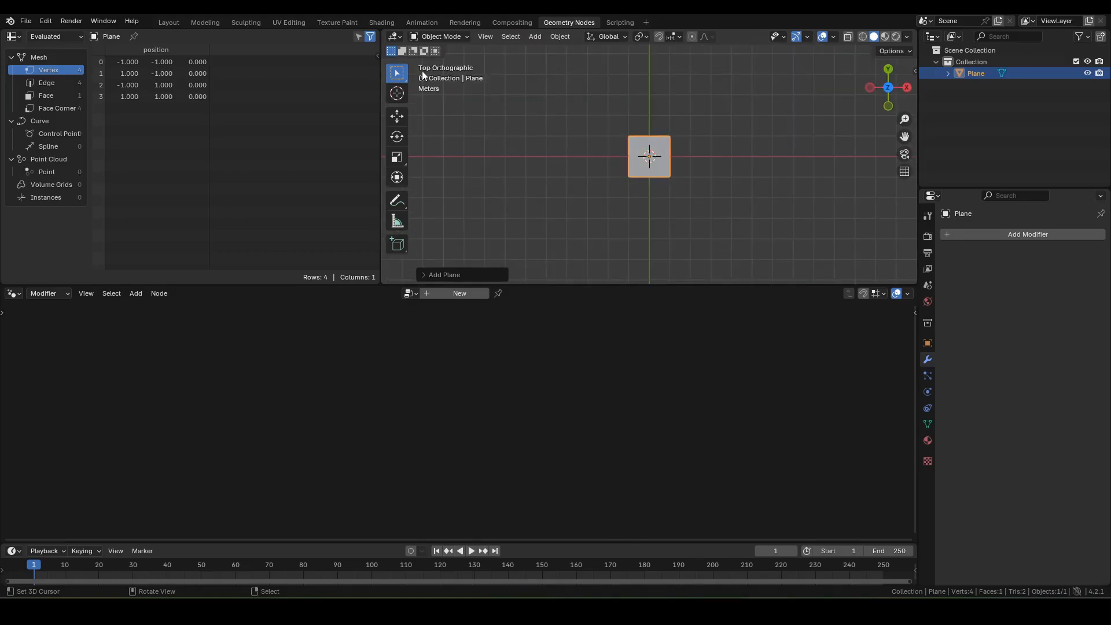
pyautogui.press('KP_Decimal')
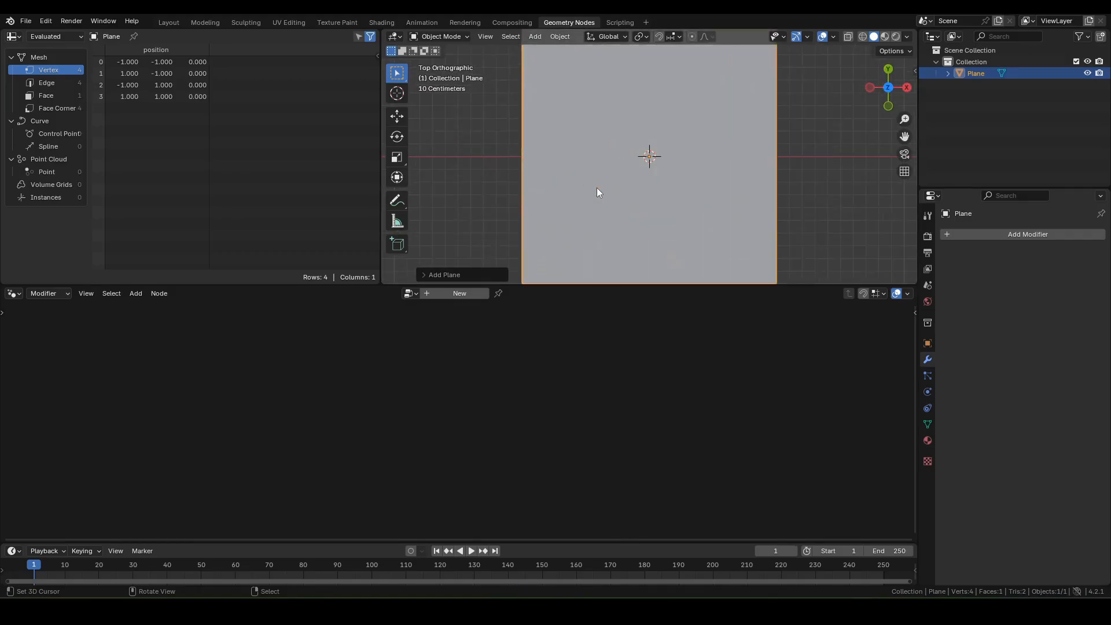
# Step: Create a new Geometry Nodes tree for the plane, enlarge the editor and delete Group Input
pyautogui.click(460, 294)
pyautogui.moveTo(451, 284); pyautogui.dragTo(405, 228)
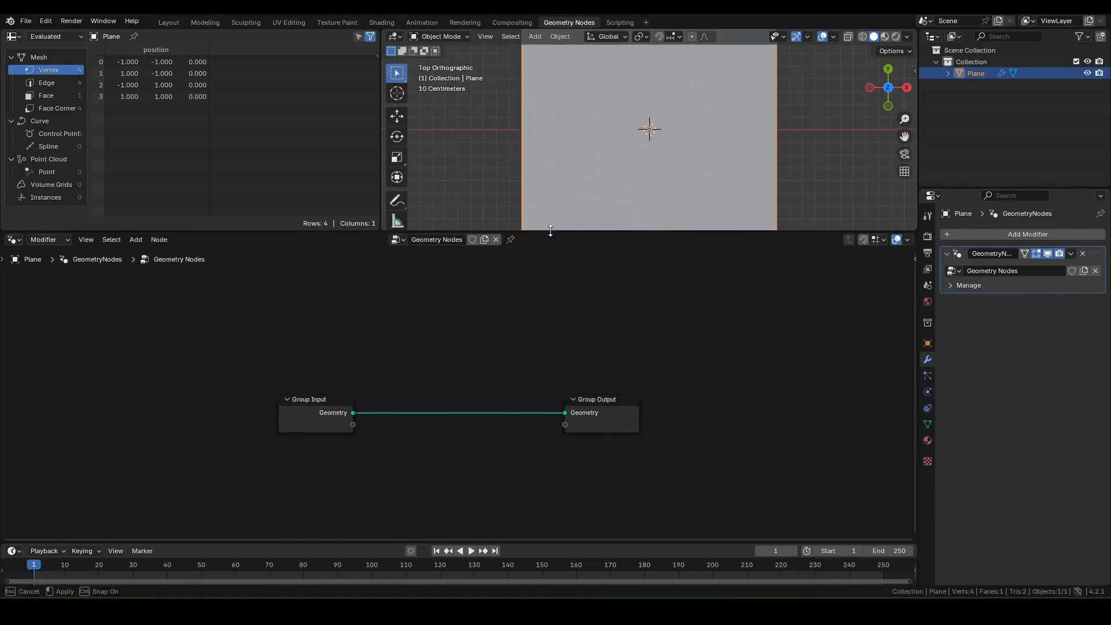
pyautogui.moveTo(225, 355); pyautogui.dragTo(422, 451)
pyautogui.press('x')
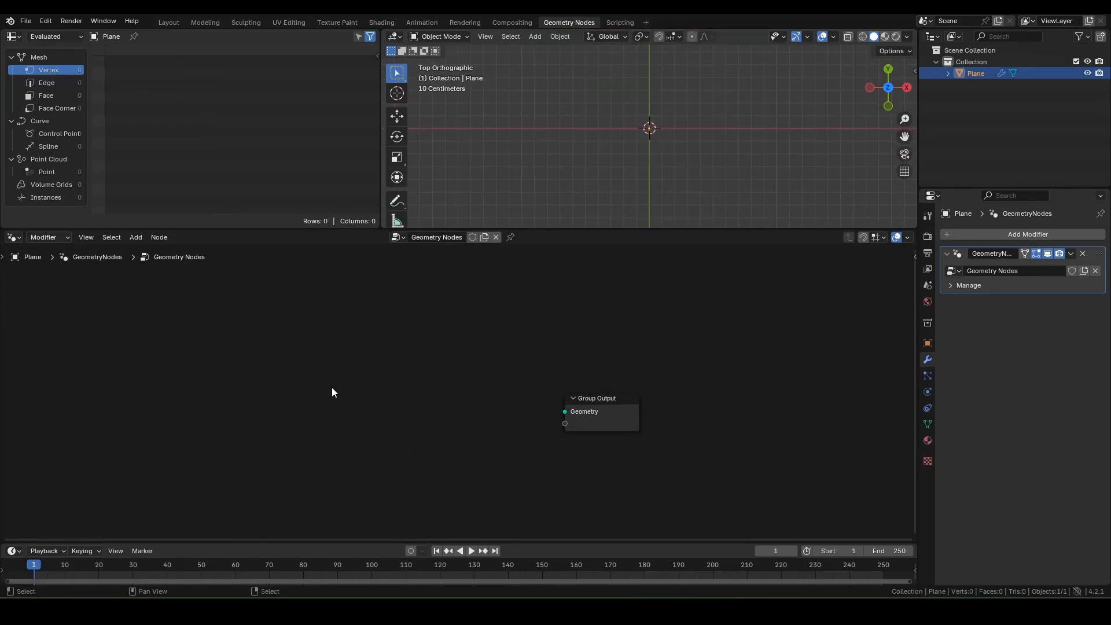
# Step: Add a String node level with Group Output and set its text to 'test'
pyautogui.hotkey('shift', 'a')
pyautogui.write('string')
pyautogui.press('Return')
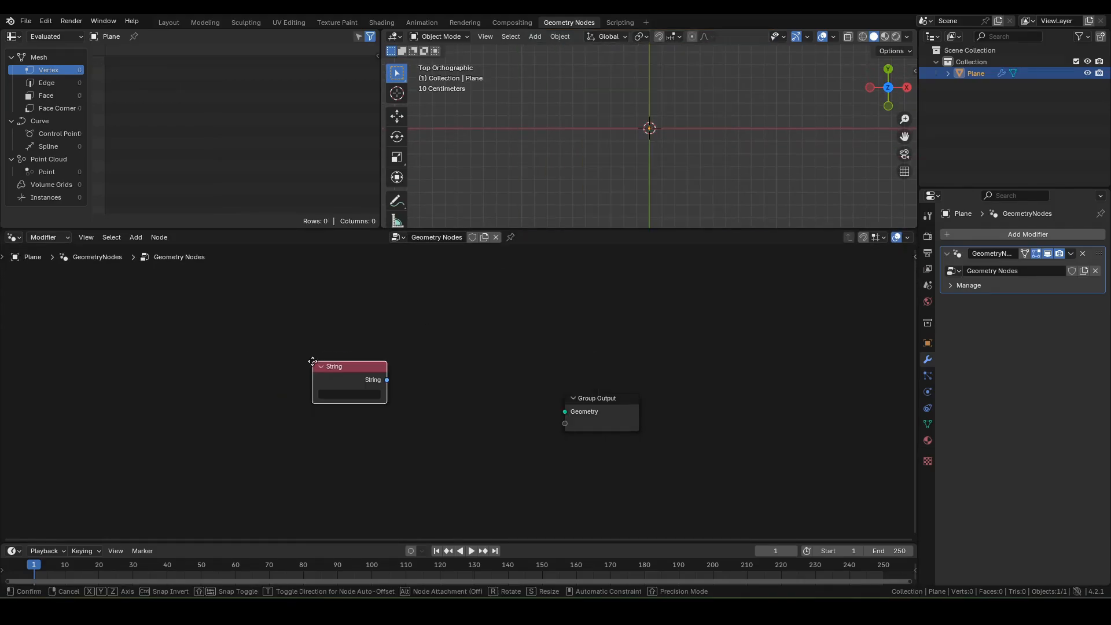
pyautogui.click(180, 395)
pyautogui.hotkey('shift', 'Tab')
pyautogui.moveTo(242, 397); pyautogui.dragTo(273, 398)
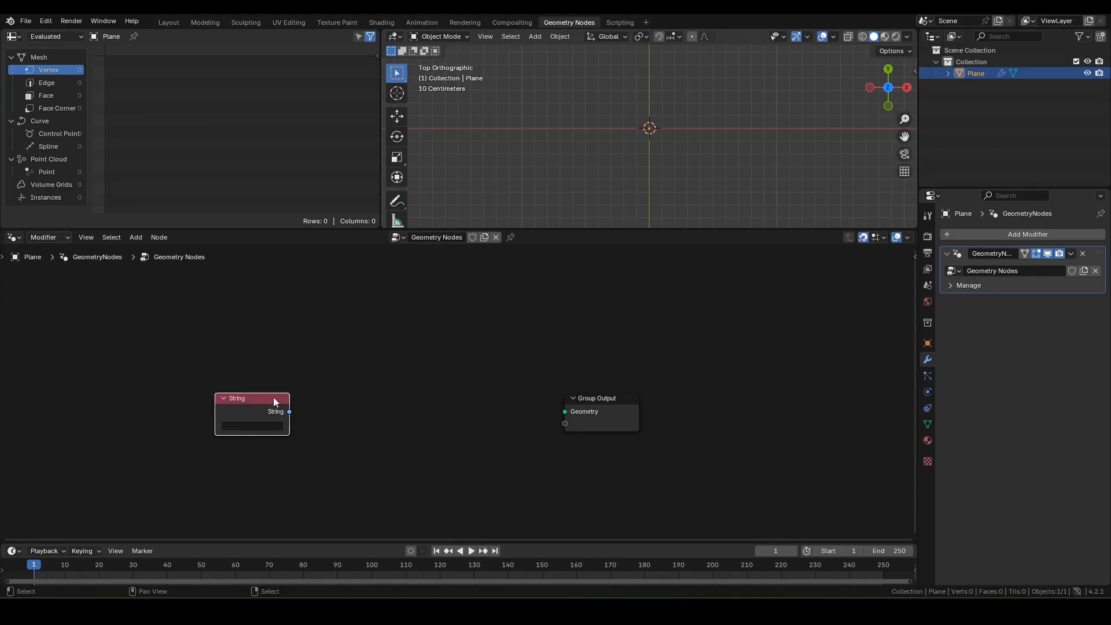
pyautogui.click(256, 426)
pyautogui.write('test')
# Step: Feed the string into a String to Curves node and send Curve Instances to Group Output
pyautogui.moveTo(290, 412); pyautogui.dragTo(318, 389)
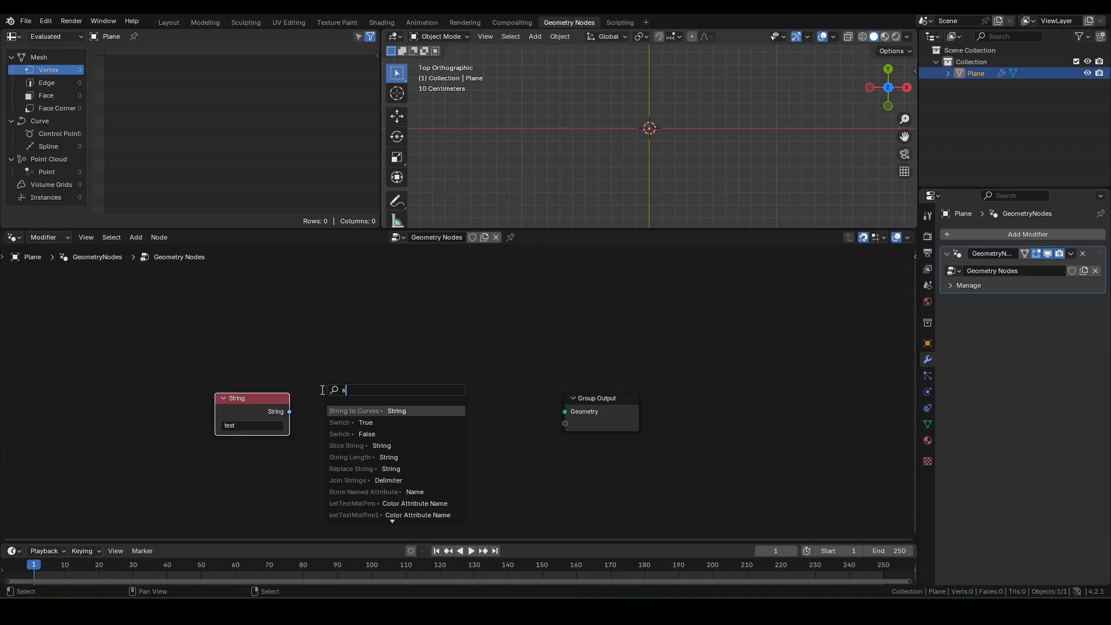
pyautogui.write('stc')
pyautogui.click(347, 411)
pyautogui.click(324, 426)
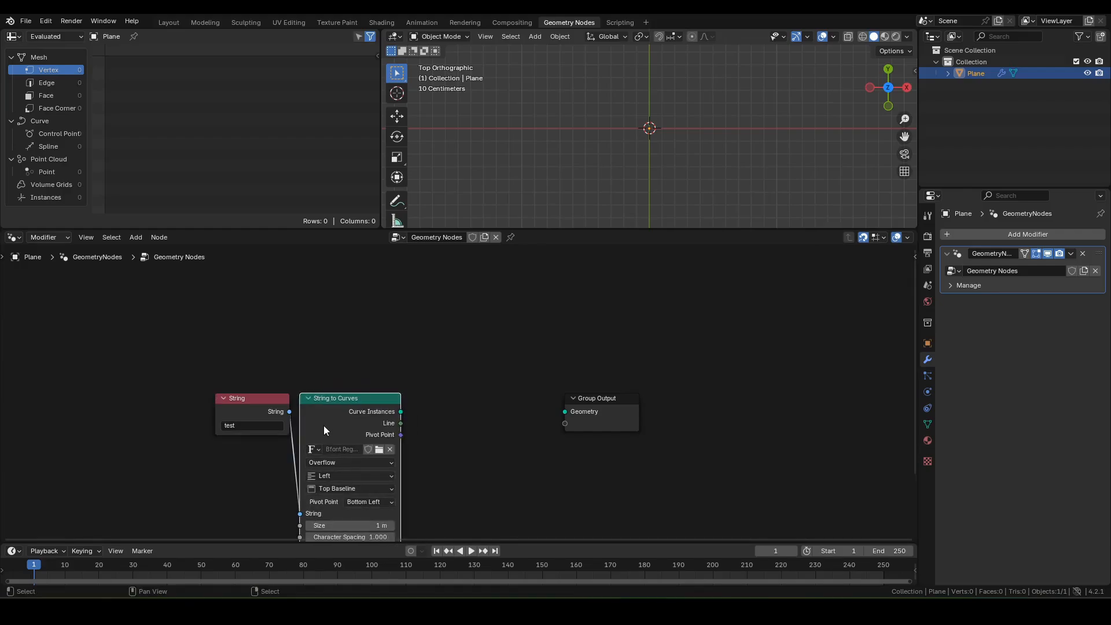
pyautogui.moveTo(400, 411); pyautogui.dragTo(565, 411)
# Step: Frame the 'test' lettering in the viewport and split the node editor into two areas
pyautogui.keyDown('shift'); pyautogui.moveTo(791, 129); pyautogui.dragTo(690, 162, button='middle'); pyautogui.keyUp('shift')
pyautogui.scroll(3, 685, 154)
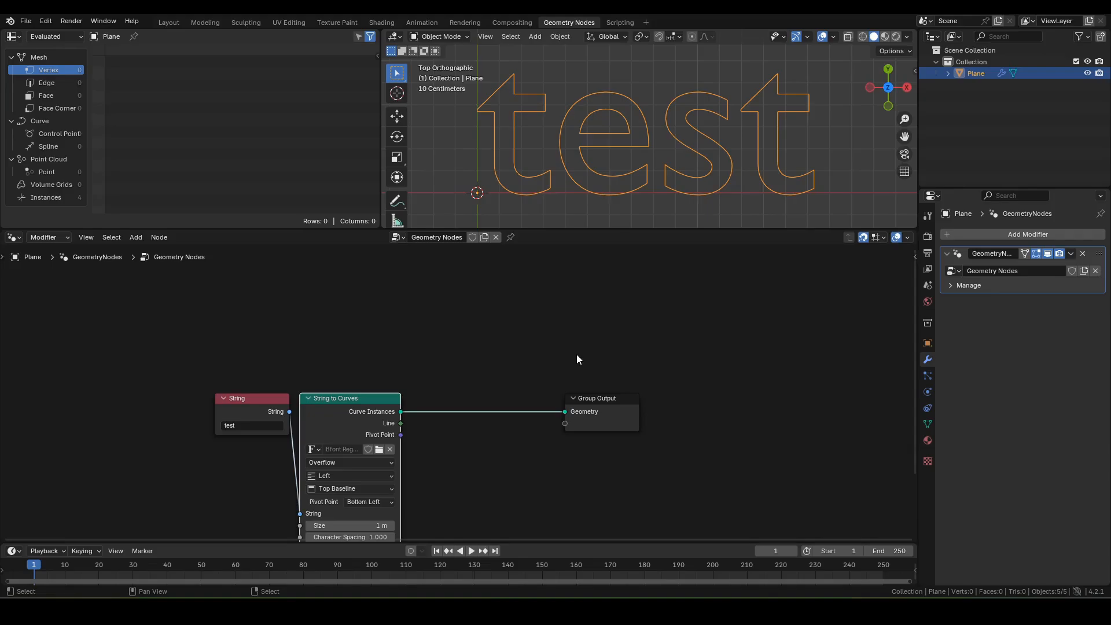
pyautogui.moveTo(573, 367); pyautogui.dragTo(556, 301, button='middle')
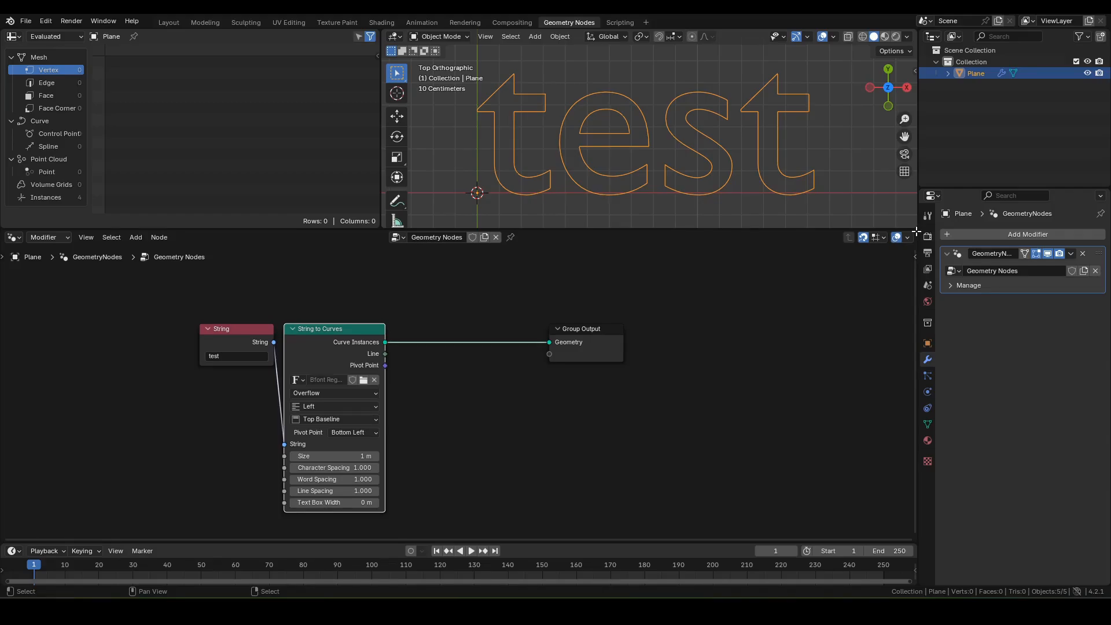
pyautogui.moveTo(916, 231); pyautogui.dragTo(416, 237)
# Step: Drag GN_TextFracture from an Asset Browser into the node tree, then merge the areas back
pyautogui.click(431, 237)
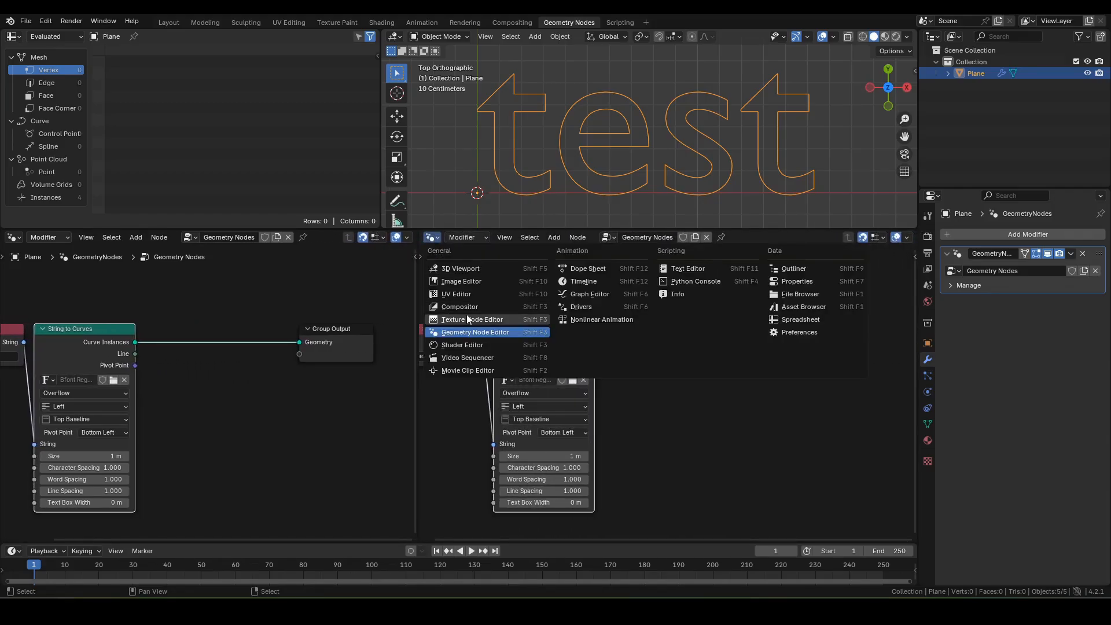
pyautogui.click(816, 307)
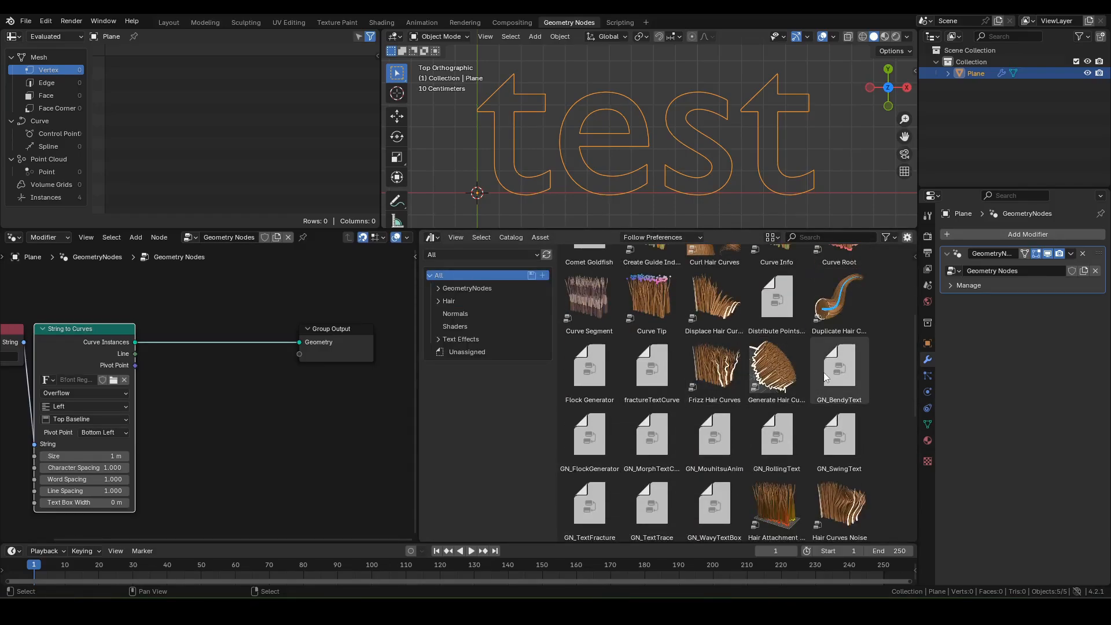
pyautogui.scroll(-1, 800, 388)
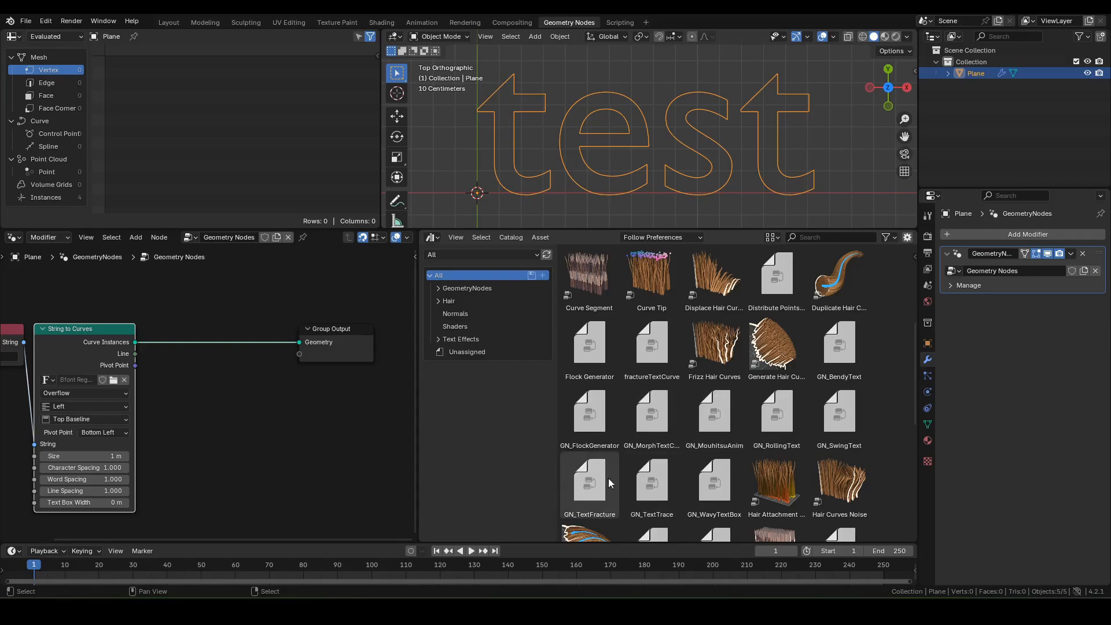
pyautogui.moveTo(596, 482); pyautogui.dragTo(341, 419)
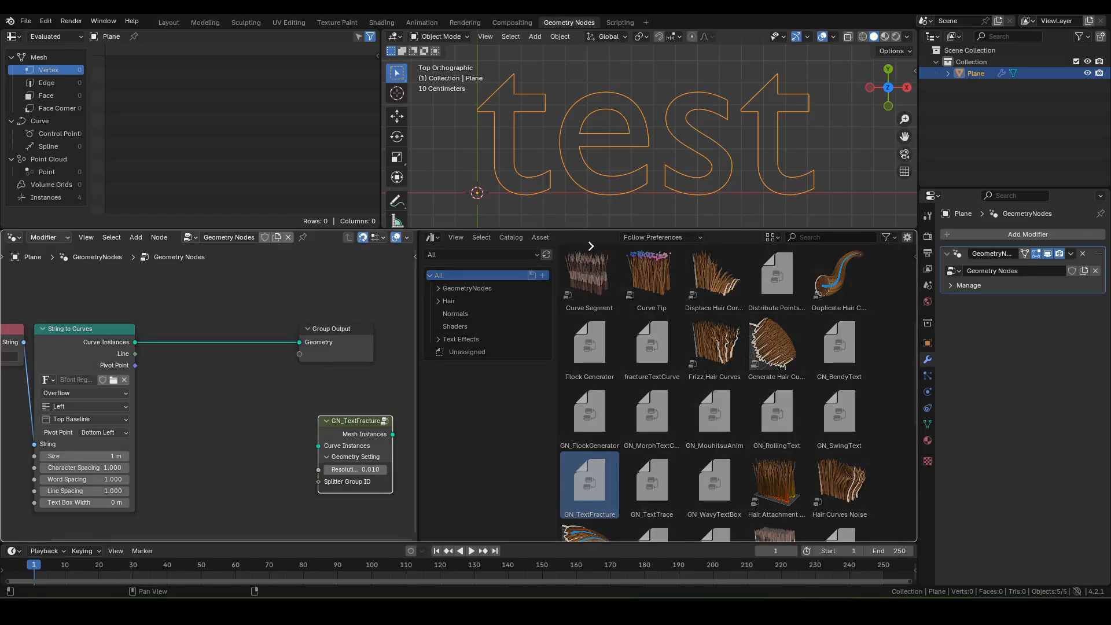
pyautogui.moveTo(590, 246); pyautogui.dragTo(592, 289)
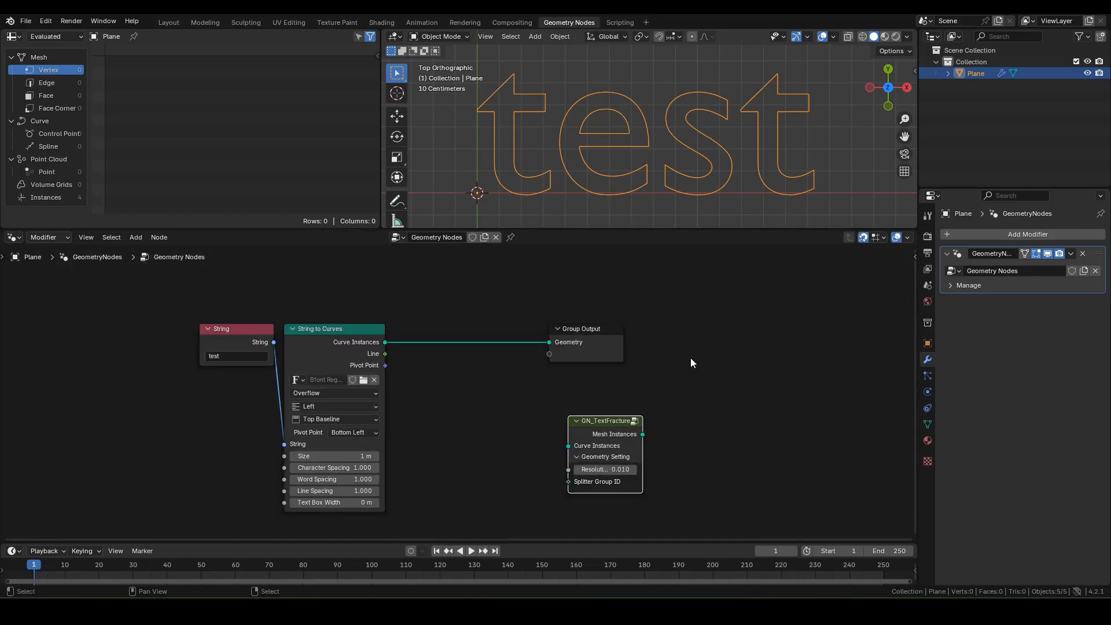
pyautogui.moveTo(690, 363); pyautogui.dragTo(702, 310, button='middle')
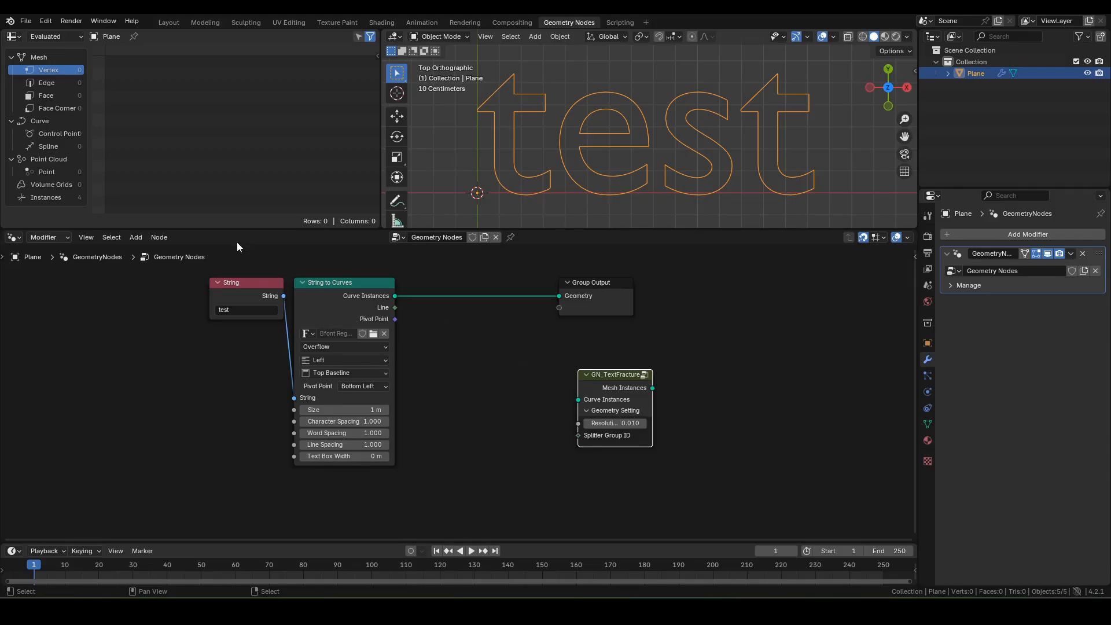
# Step: Append the GN_TextFracture node tree from TextFracture.blend via File > Append
pyautogui.click(26, 21)
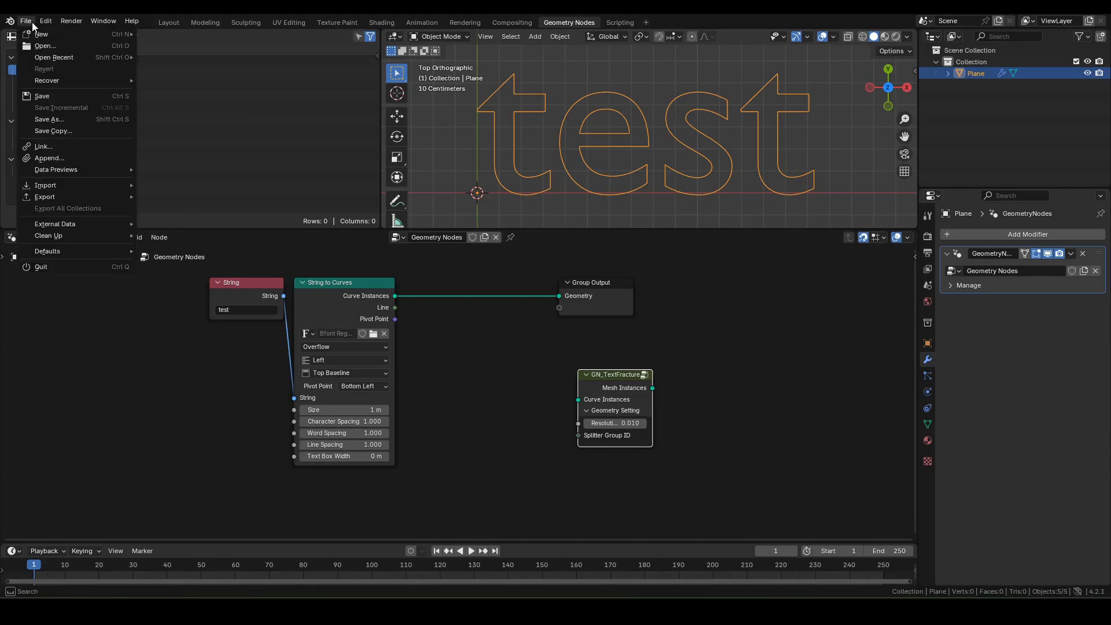
pyautogui.click(41, 160)
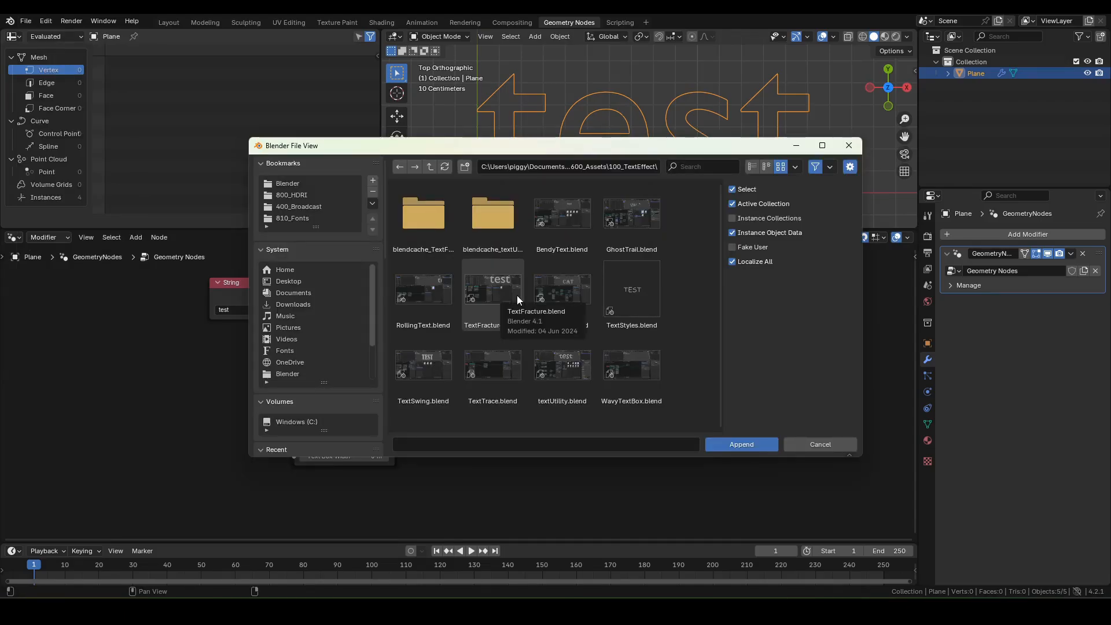
pyautogui.doubleClick(516, 295)
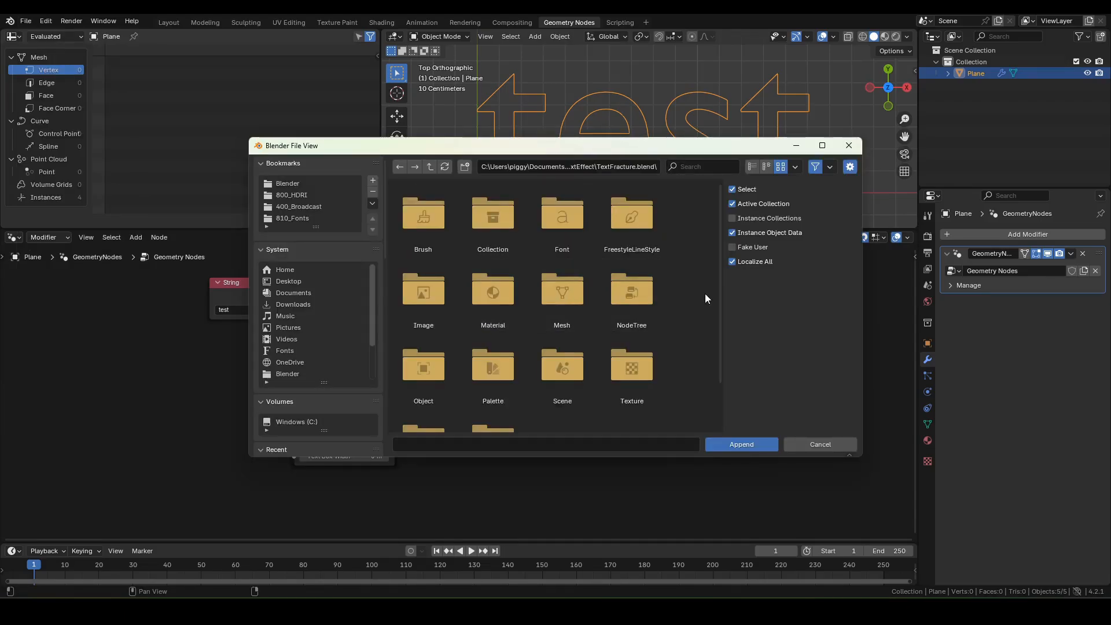
pyautogui.doubleClick(643, 296)
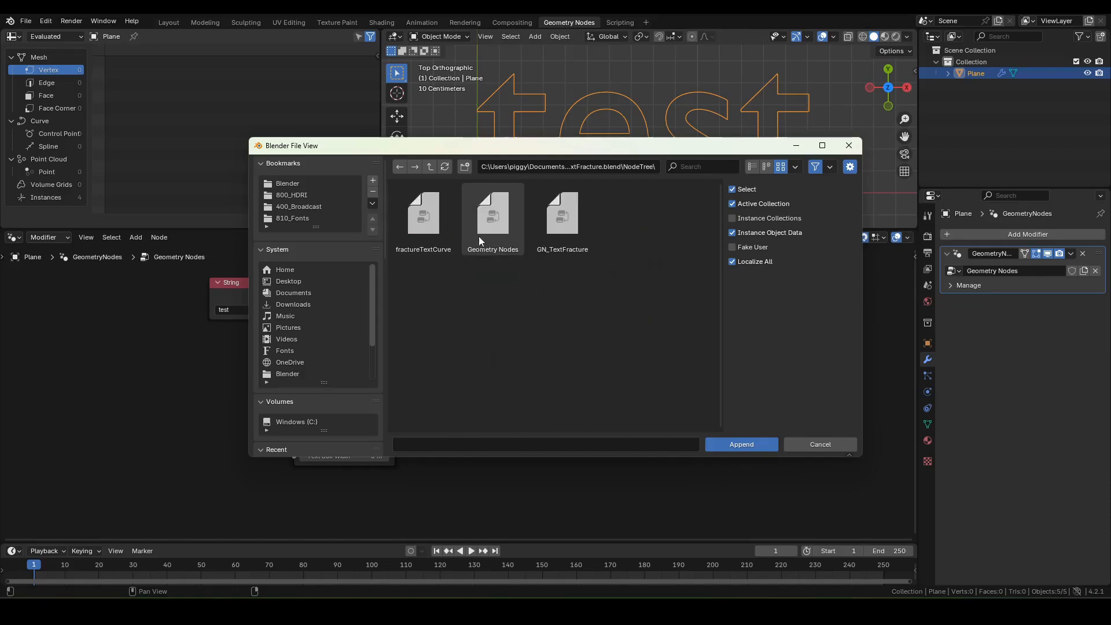
pyautogui.click(579, 217)
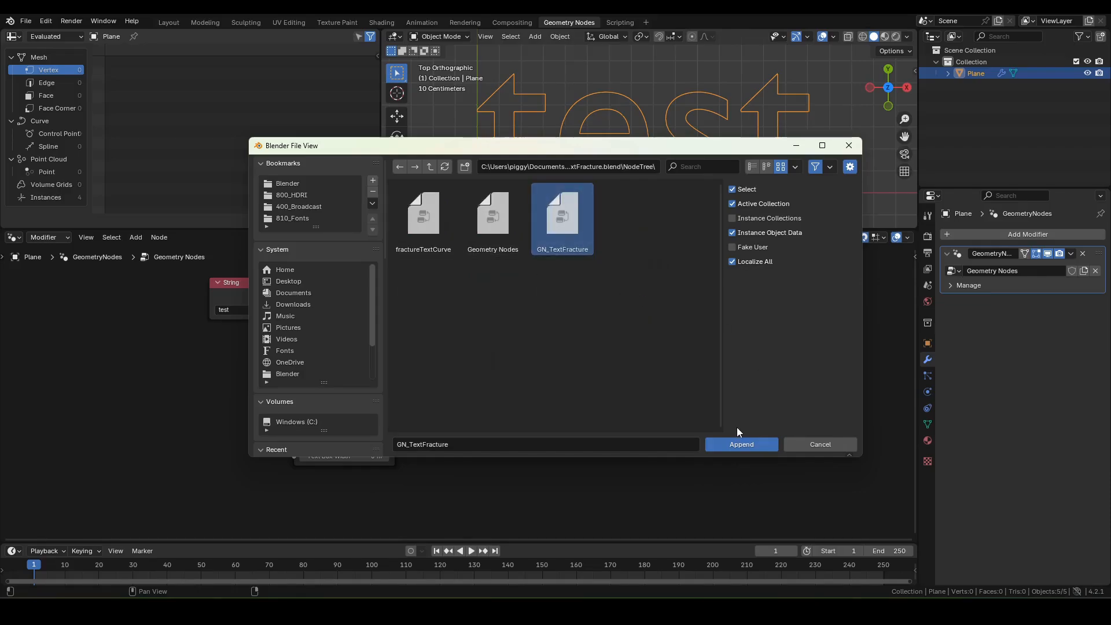
pyautogui.click(735, 445)
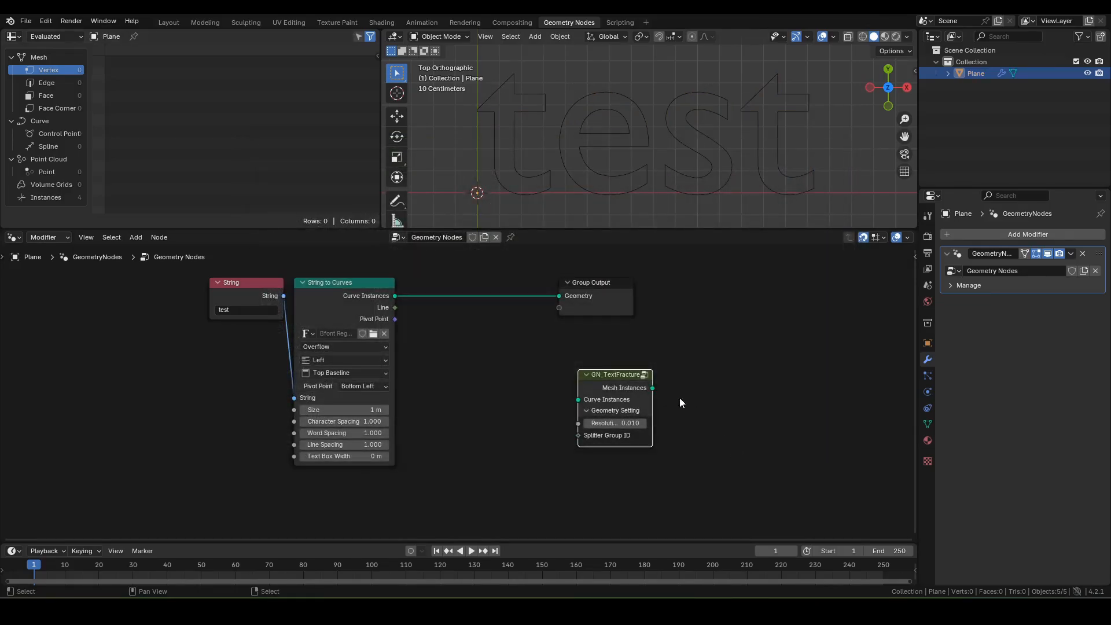
# Step: Add and delete the duplicate GN_TextFracture.001 node, then enter the GN_TextFracture group
pyautogui.click(505, 384)
pyautogui.hotkey('shift', 'a')
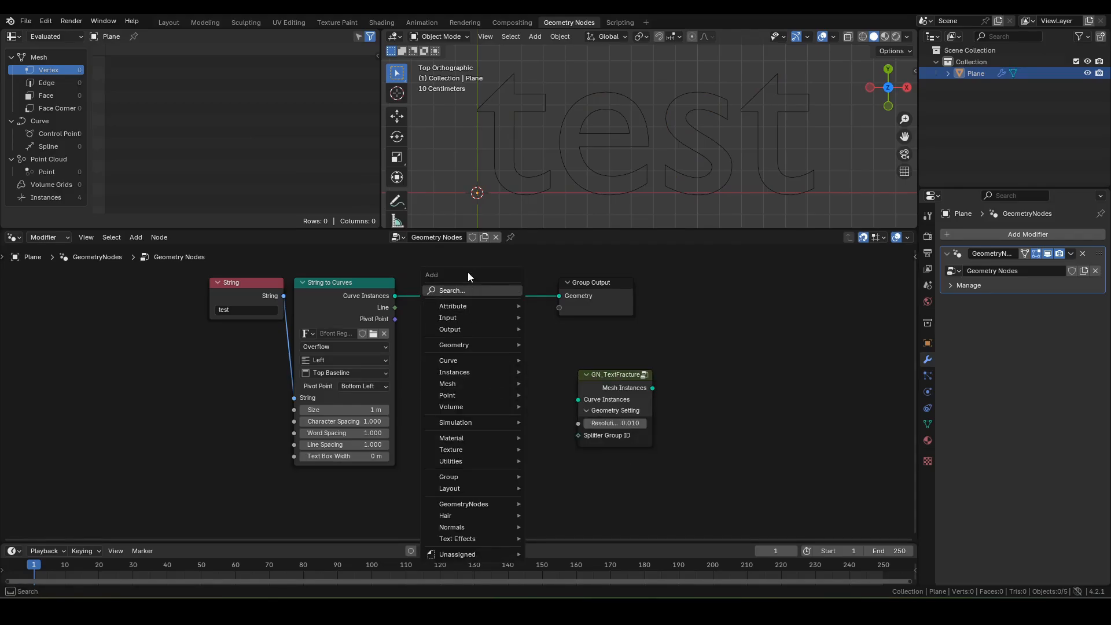
pyautogui.moveTo(466, 478)
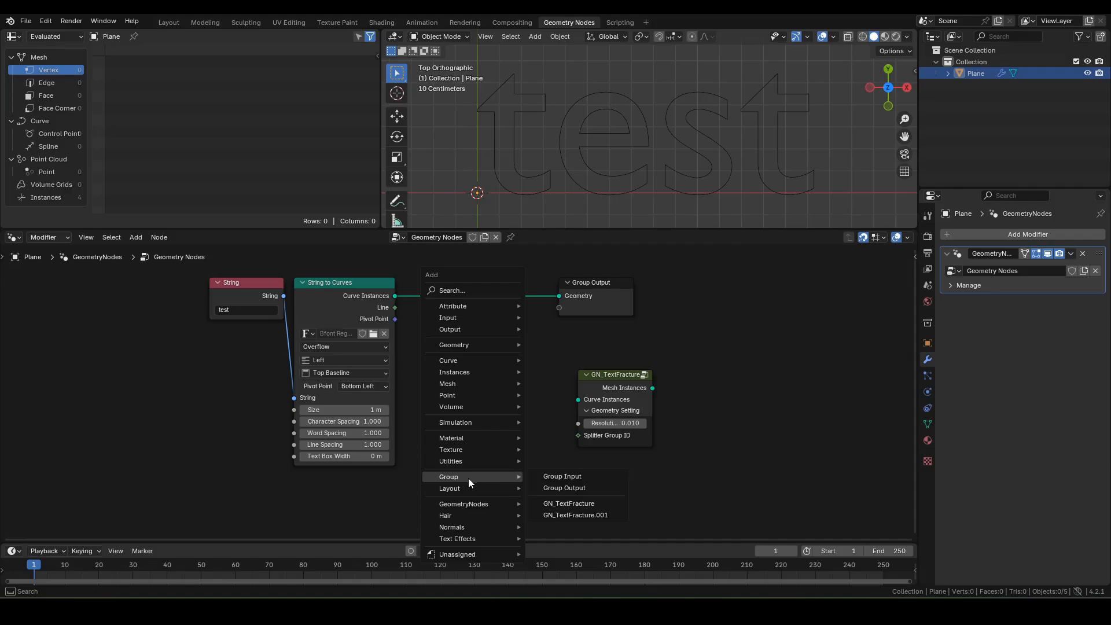
pyautogui.click(575, 520)
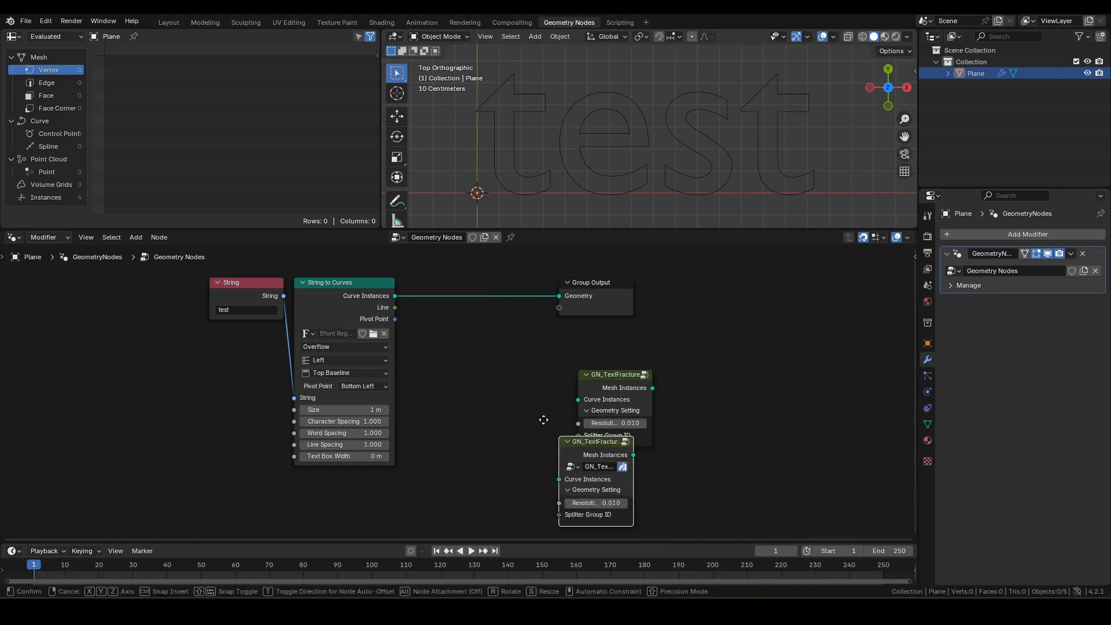
pyautogui.click(477, 376)
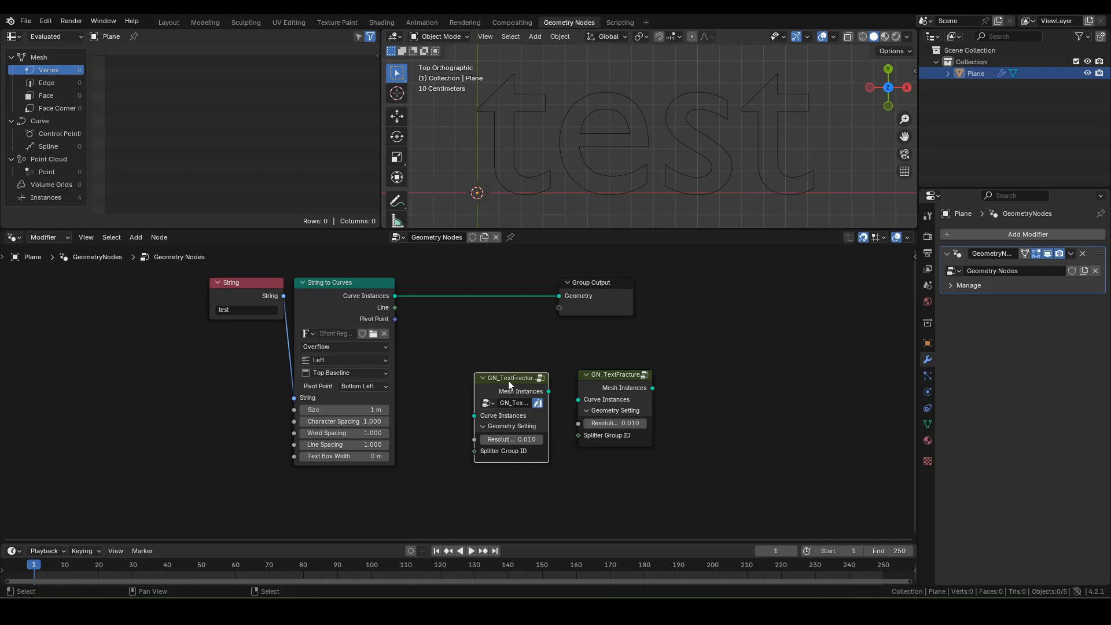
pyautogui.press('x')
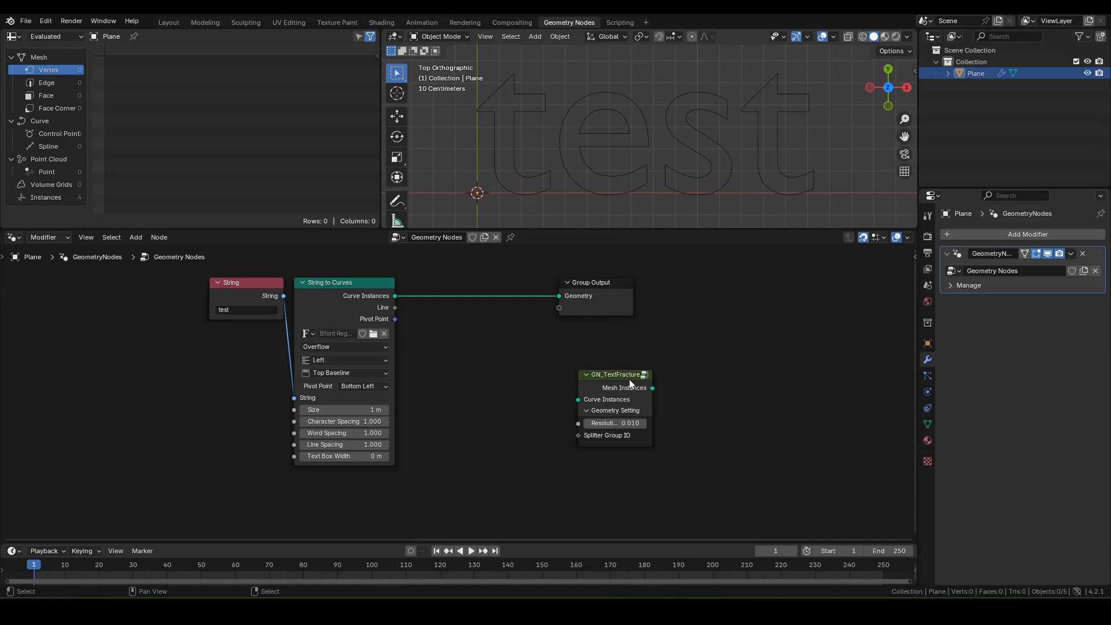
pyautogui.moveTo(623, 376); pyautogui.dragTo(604, 368)
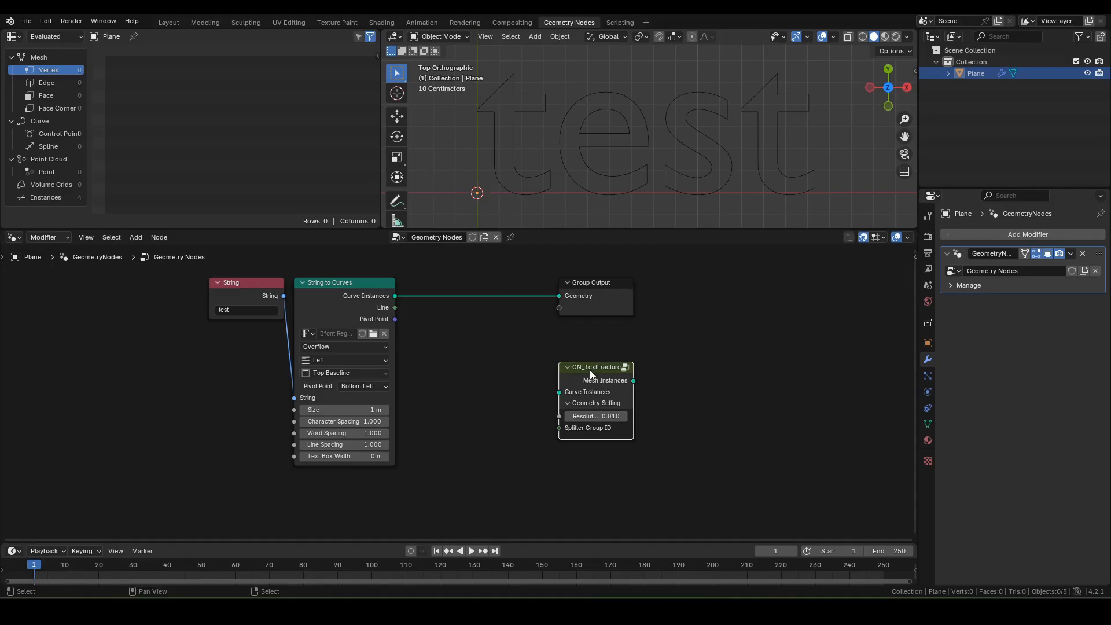
pyautogui.press('Tab')
# Step: Maximize the node editor and pan across the GN_TextFracture group's left-hand nodes
pyautogui.hotkey('ctrl', 'space')
pyautogui.scroll(-3, 582, 382)
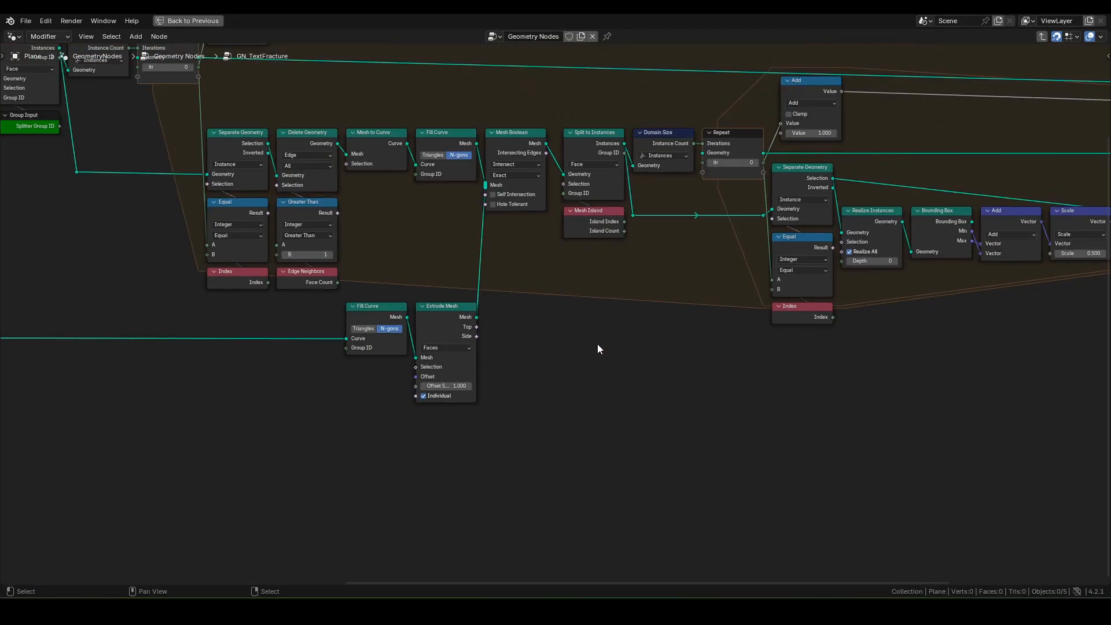
pyautogui.scroll(-4, 591, 308)
pyautogui.keyDown('shift'); pyautogui.moveTo(543, 295); pyautogui.dragTo(630, 348, button='middle'); pyautogui.keyUp('shift')
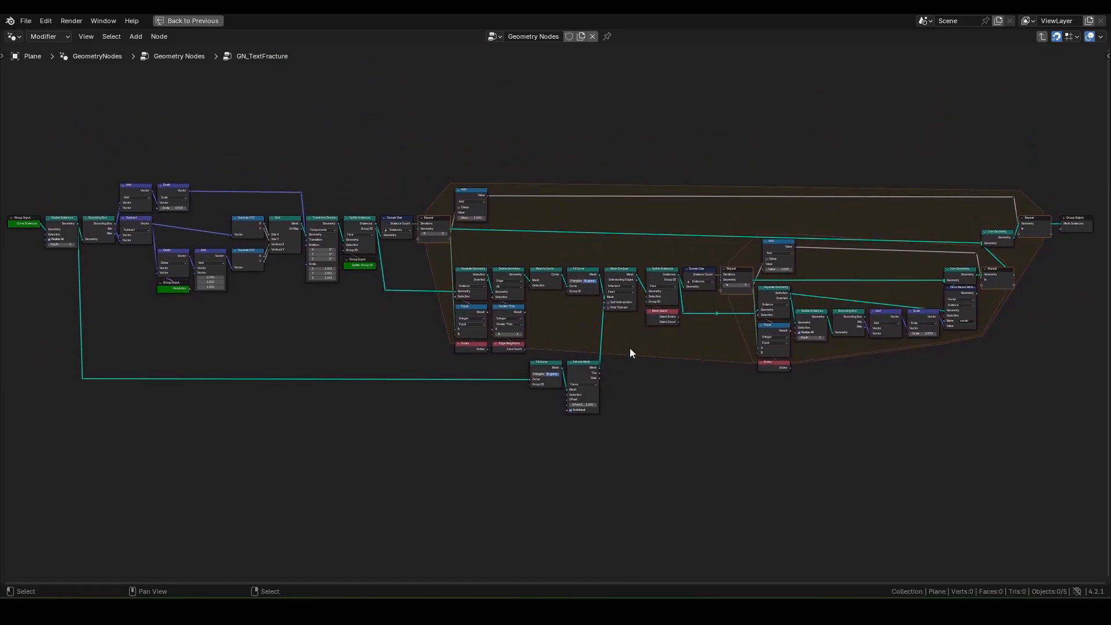
pyautogui.scroll(4, 629, 349)
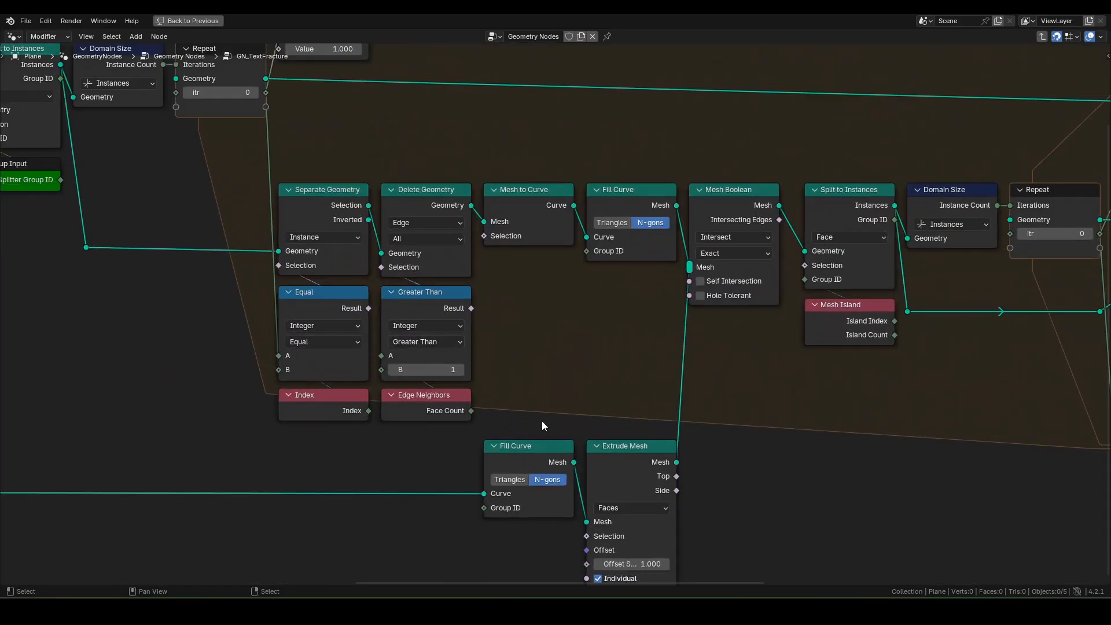
pyautogui.keyDown('shift'); pyautogui.moveTo(516, 397); pyautogui.dragTo(662, 410, button='middle'); pyautogui.keyUp('shift')
pyautogui.moveTo(658, 579); pyautogui.dragTo(429, 570)
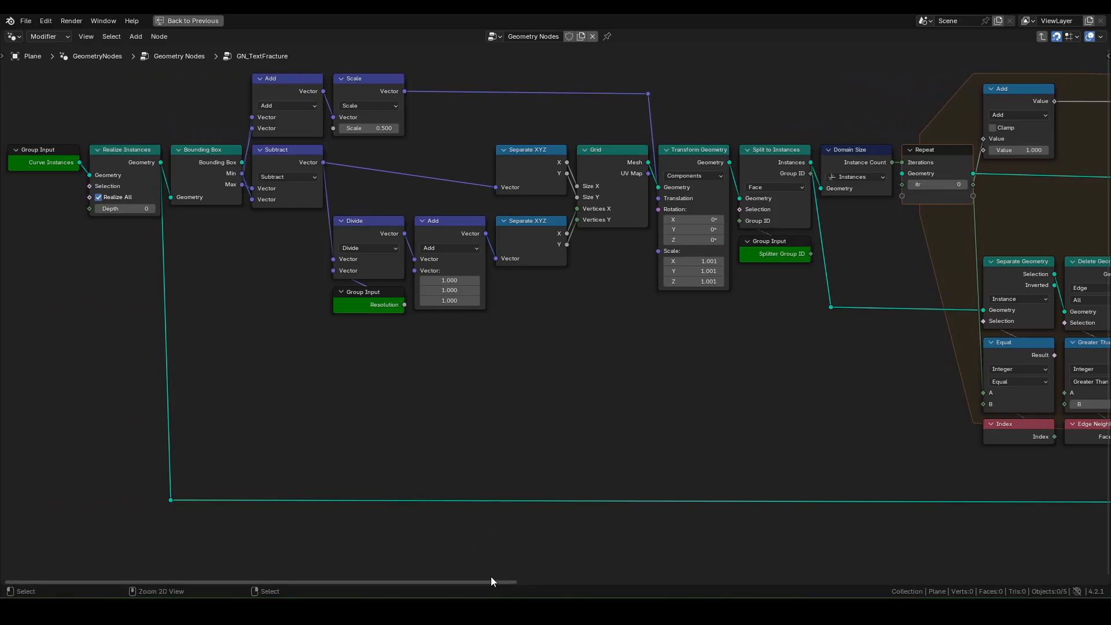
# Step: Zoom out across the whole group node tree, then restore the normal layout
pyautogui.keyDown('ctrl'); pyautogui.scroll(-6, 491, 577); pyautogui.keyUp('ctrl')
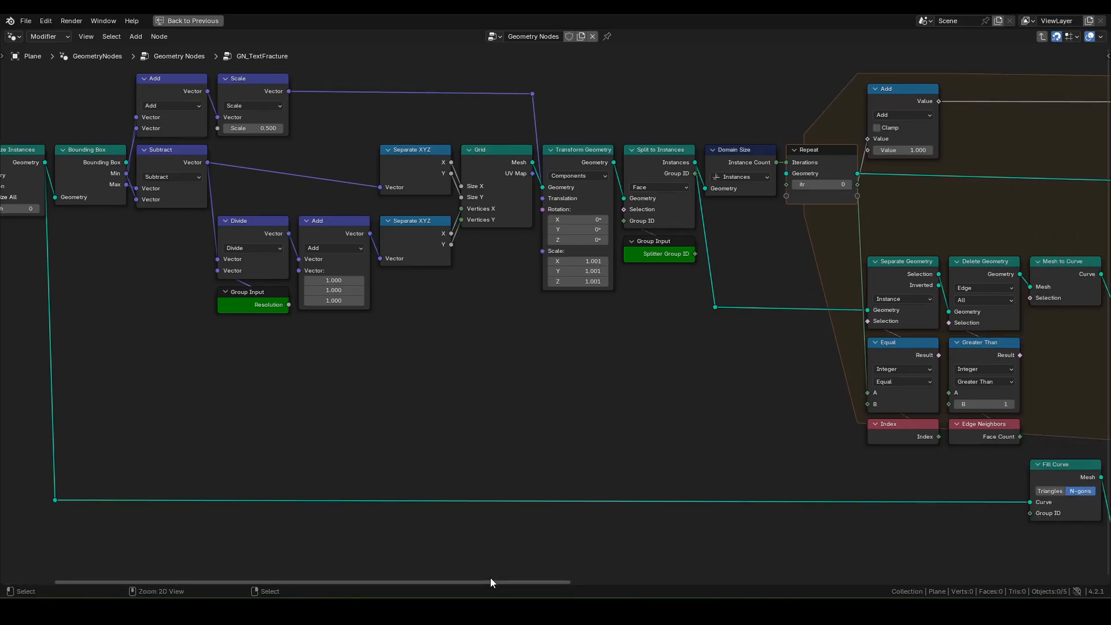
pyautogui.keyDown('ctrl'); pyautogui.scroll(-4, 490, 578); pyautogui.keyUp('ctrl')
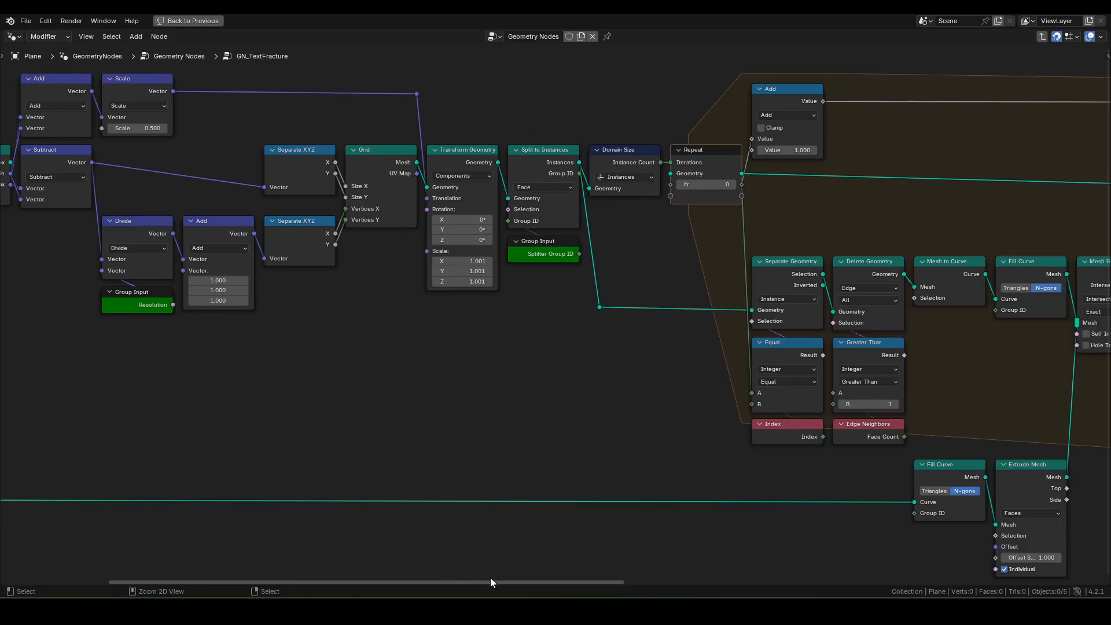
pyautogui.keyDown('ctrl'); pyautogui.scroll(-3, 490, 583); pyautogui.keyUp('ctrl')
pyautogui.keyDown('ctrl'); pyautogui.scroll(-5, 491, 582); pyautogui.keyUp('ctrl')
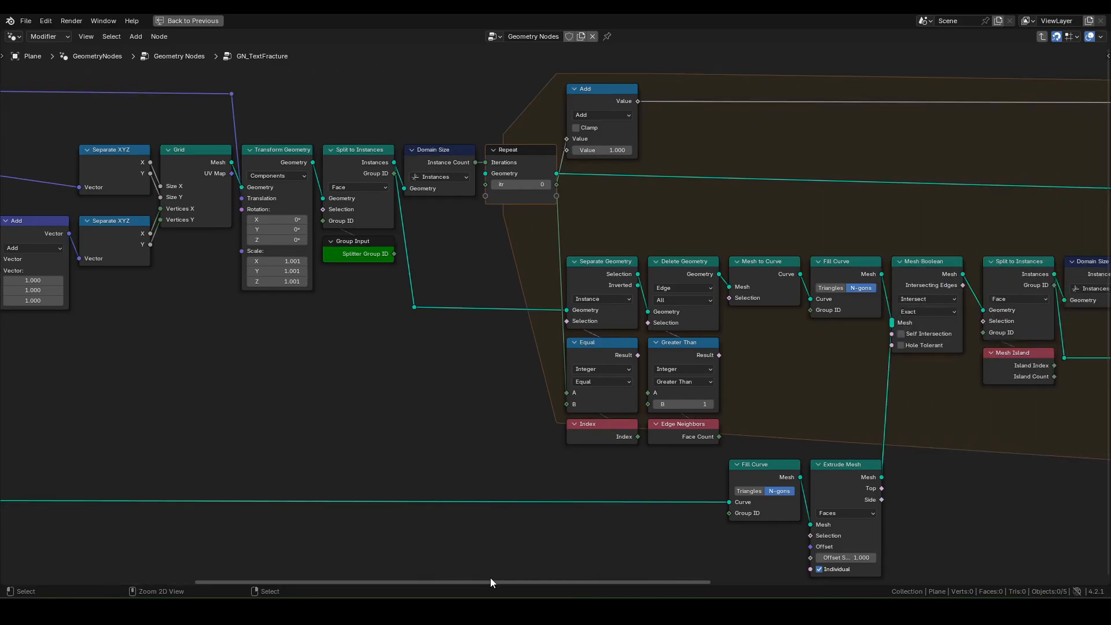
pyautogui.keyDown('ctrl'); pyautogui.scroll(-2, 491, 579); pyautogui.keyUp('ctrl')
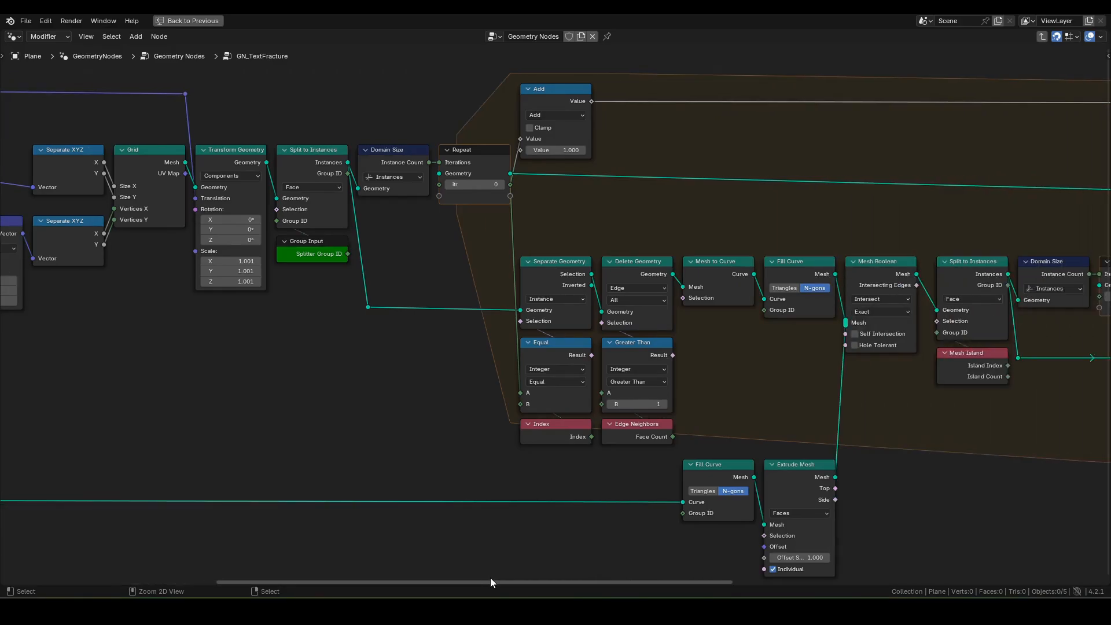
pyautogui.keyDown('ctrl'); pyautogui.scroll(-2, 491, 579); pyautogui.keyUp('ctrl')
pyautogui.keyDown('ctrl'); pyautogui.scroll(-4, 491, 578); pyautogui.keyUp('ctrl')
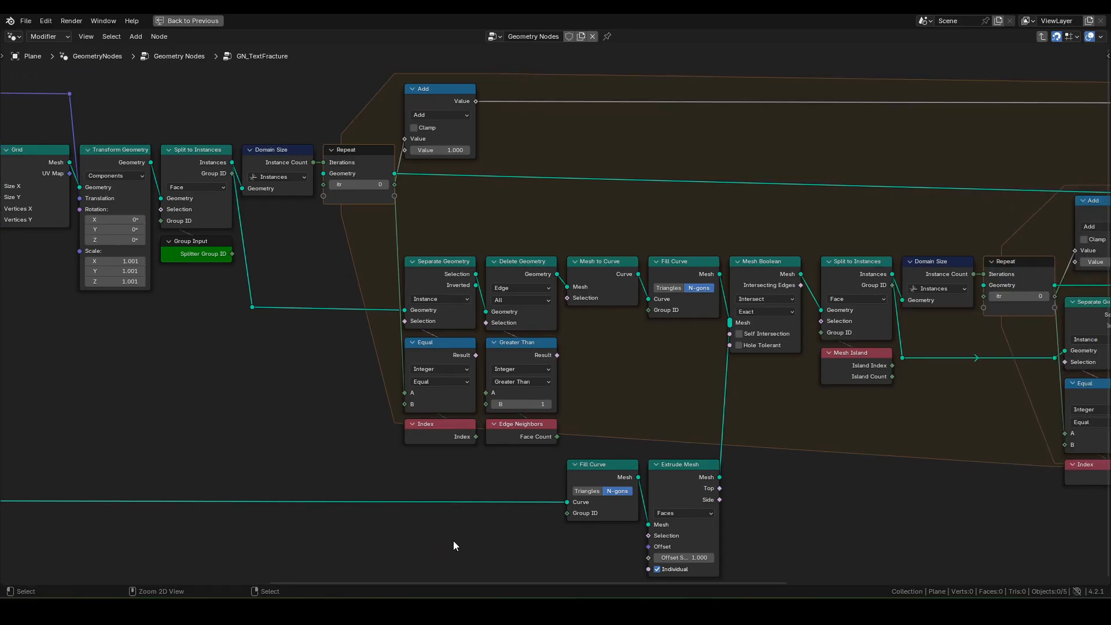
pyautogui.keyDown('ctrl'); pyautogui.scroll(-2, 453, 541); pyautogui.keyUp('ctrl')
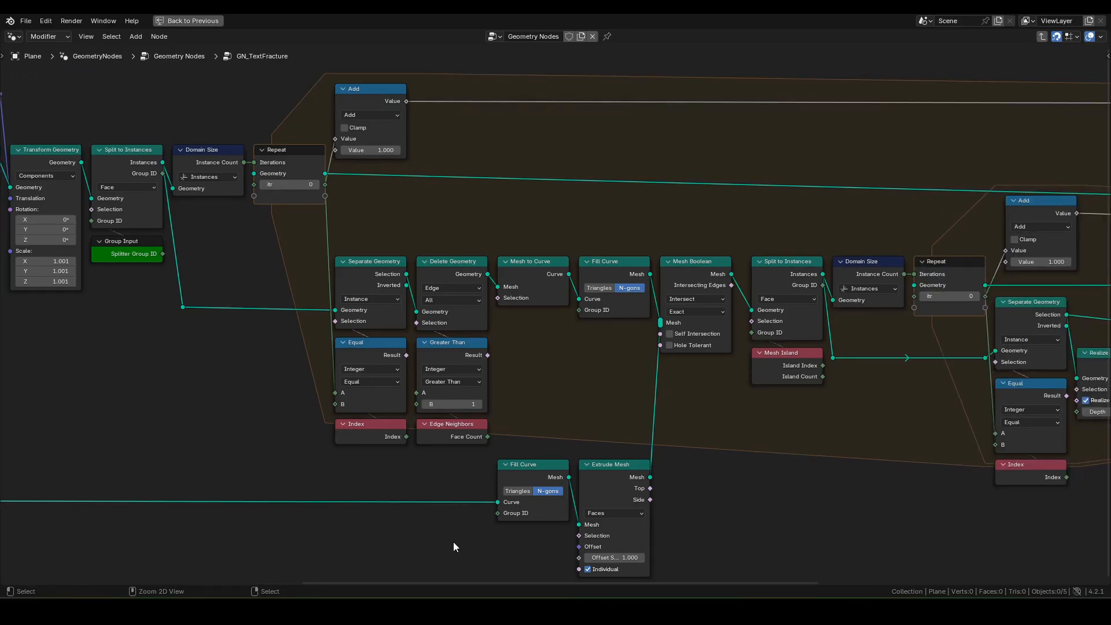
pyautogui.keyDown('ctrl'); pyautogui.scroll(-5, 440, 581); pyautogui.keyUp('ctrl')
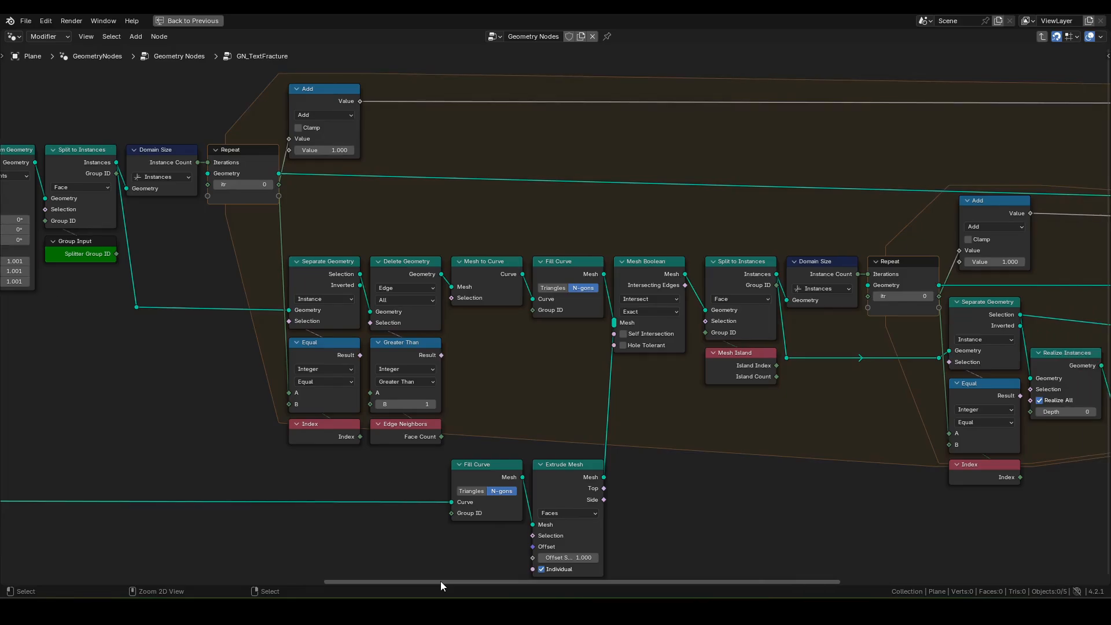
pyautogui.keyDown('ctrl'); pyautogui.scroll(-3, 440, 579); pyautogui.keyUp('ctrl')
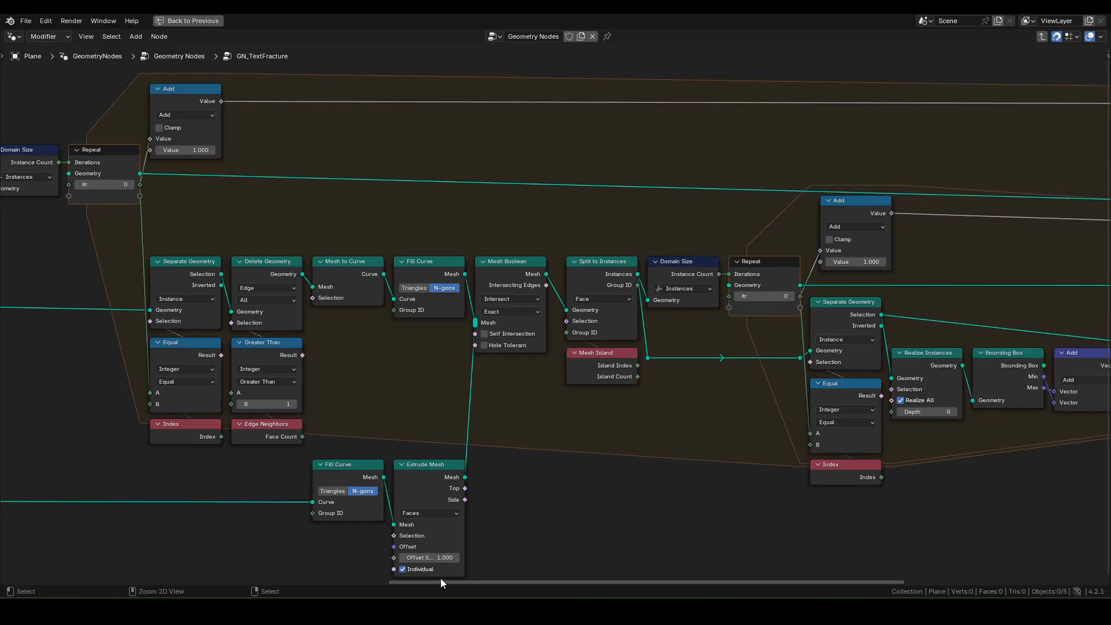
pyautogui.keyDown('ctrl'); pyautogui.scroll(-5, 480, 576); pyautogui.keyUp('ctrl')
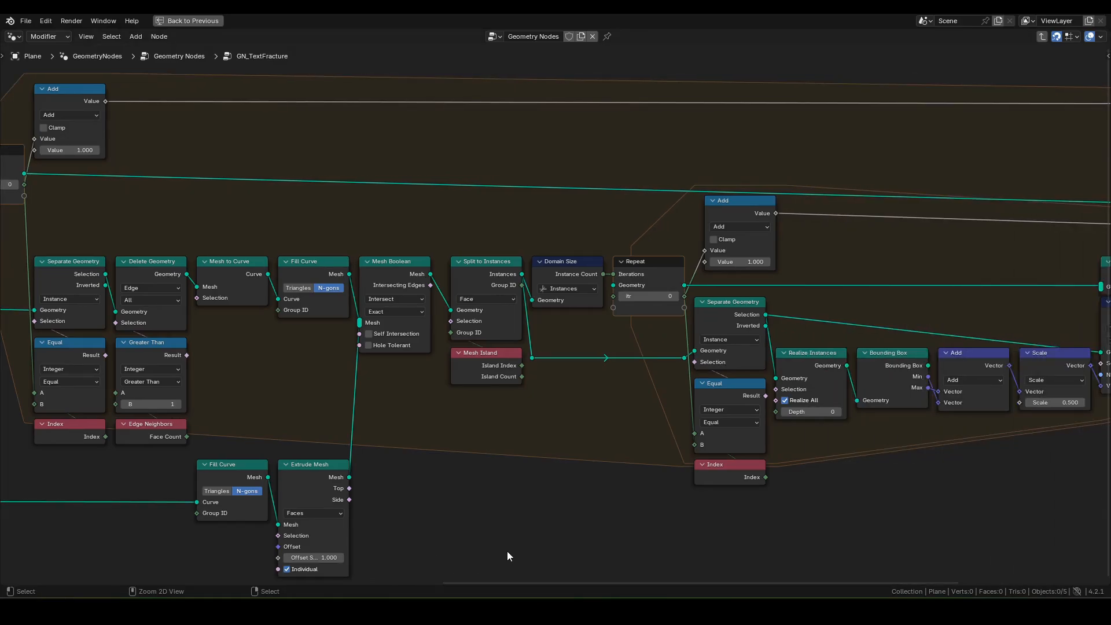
pyautogui.keyDown('ctrl'); pyautogui.scroll(-10, 507, 550); pyautogui.keyUp('ctrl')
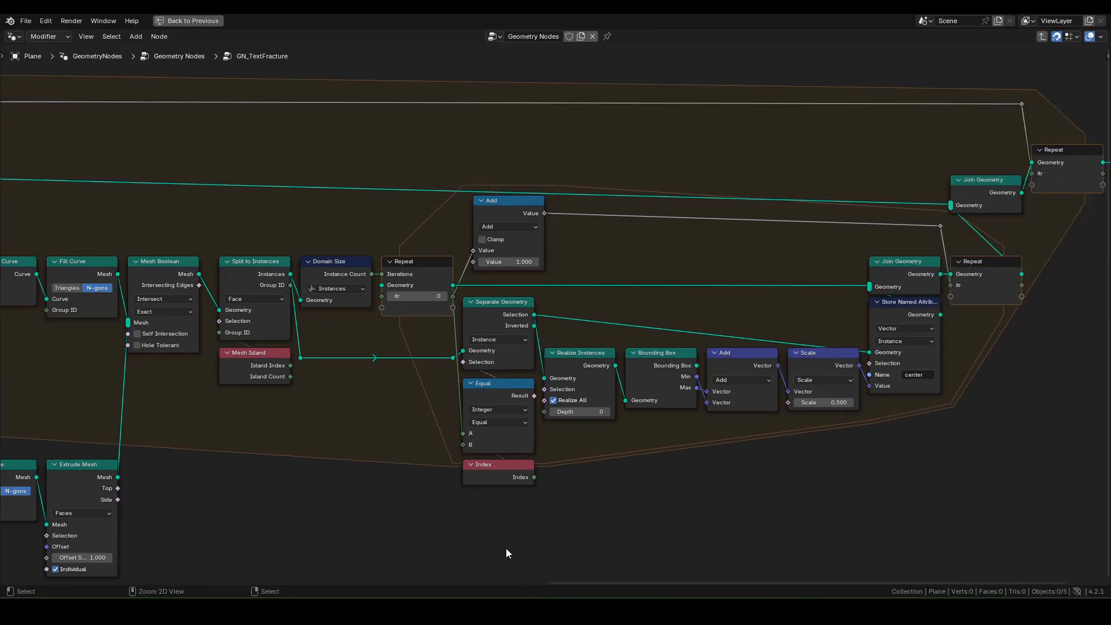
pyautogui.keyDown('ctrl'); pyautogui.scroll(-4, 506, 546); pyautogui.keyUp('ctrl')
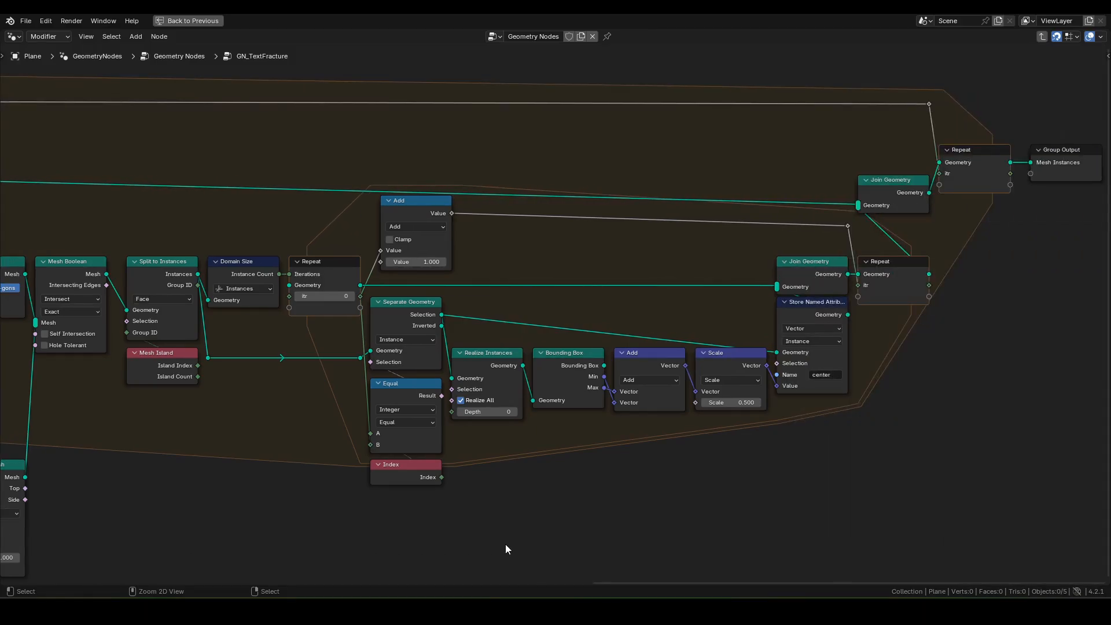
pyautogui.keyDown('ctrl'); pyautogui.scroll(-1, 505, 547); pyautogui.keyUp('ctrl')
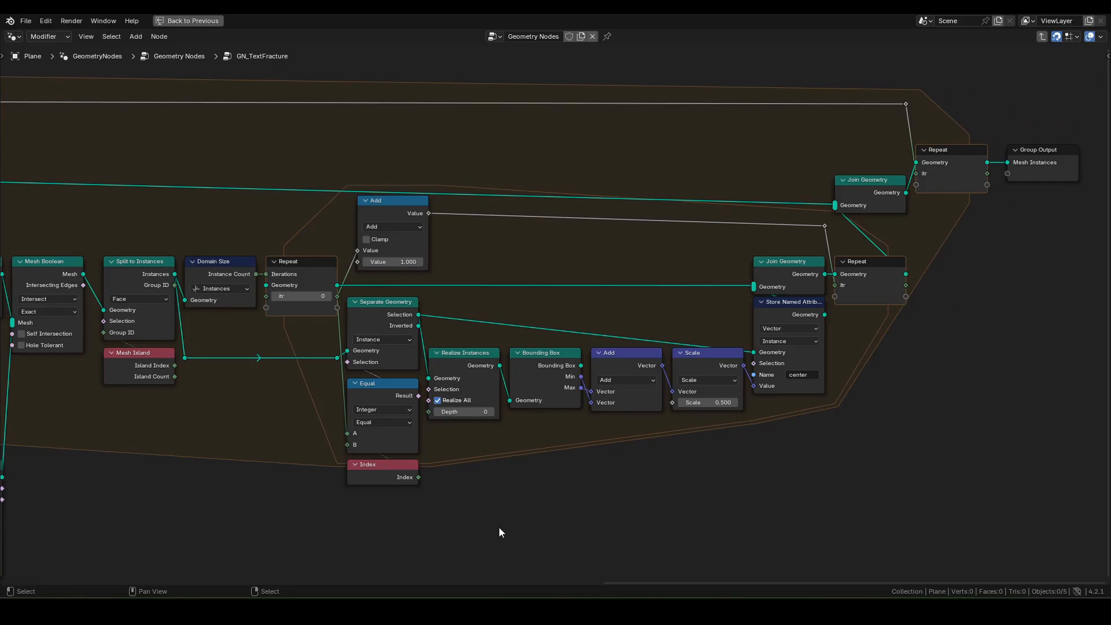
pyautogui.hotkey('ctrl', 'space')
# Step: In the main tree, insert GN_TextFracture between String to Curves and Group Output
pyautogui.press('Tab')
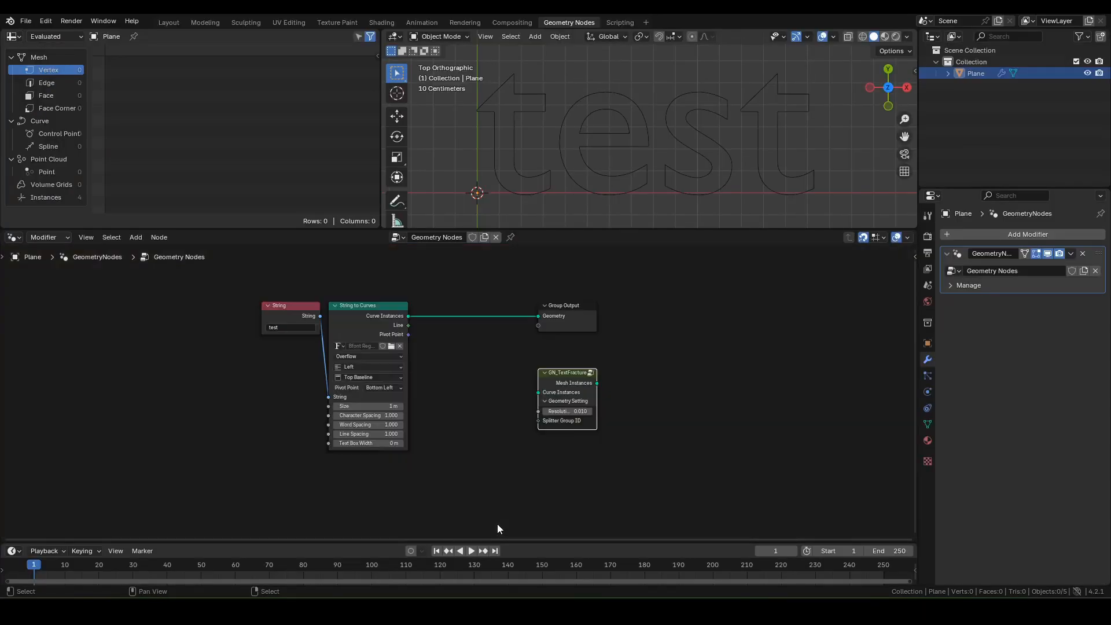
pyautogui.press('Home')
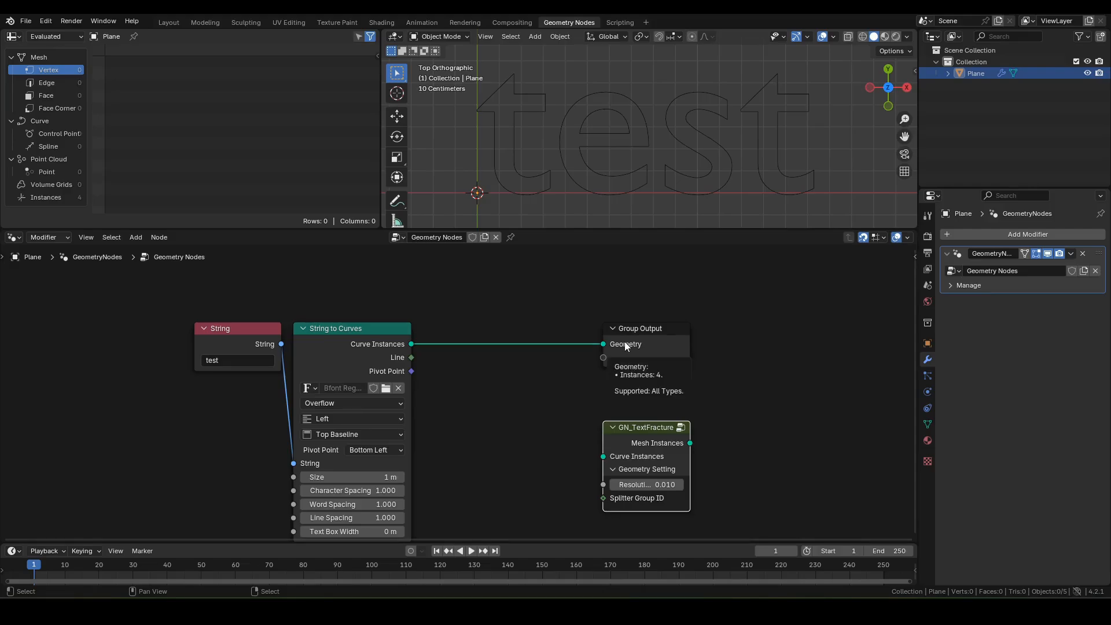
pyautogui.moveTo(647, 331); pyautogui.dragTo(736, 330)
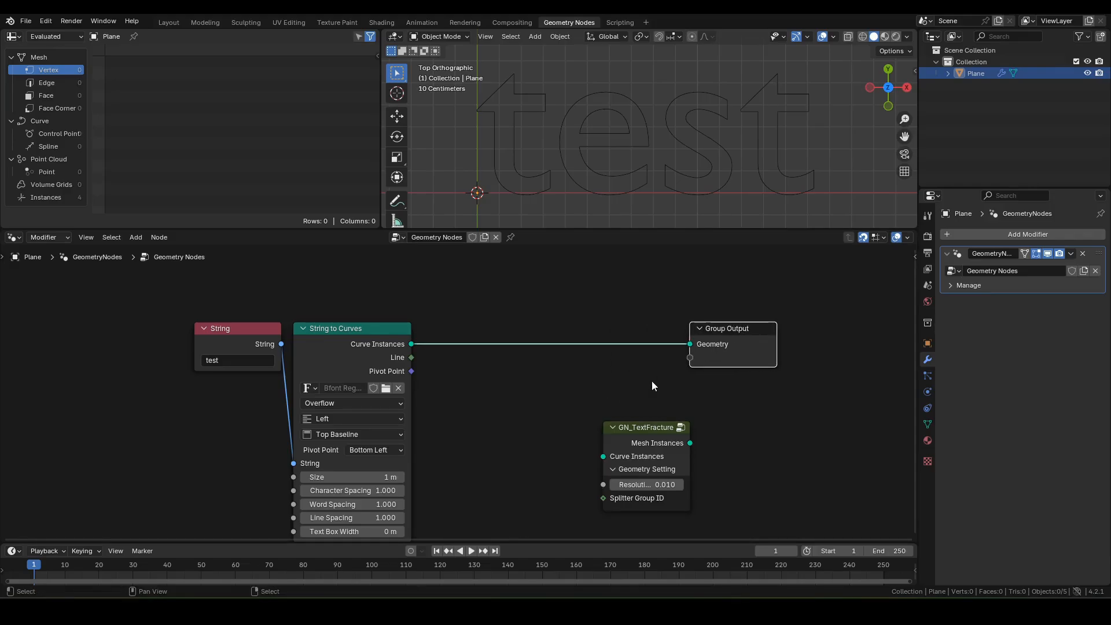
pyautogui.press('Home')
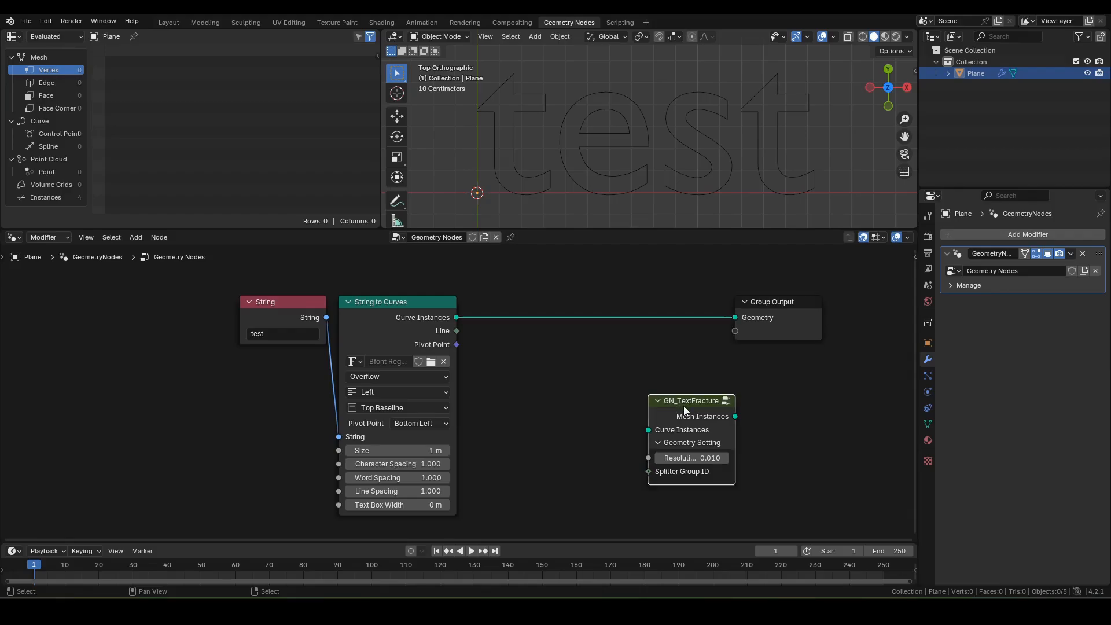
pyautogui.moveTo(682, 404); pyautogui.dragTo(647, 307)
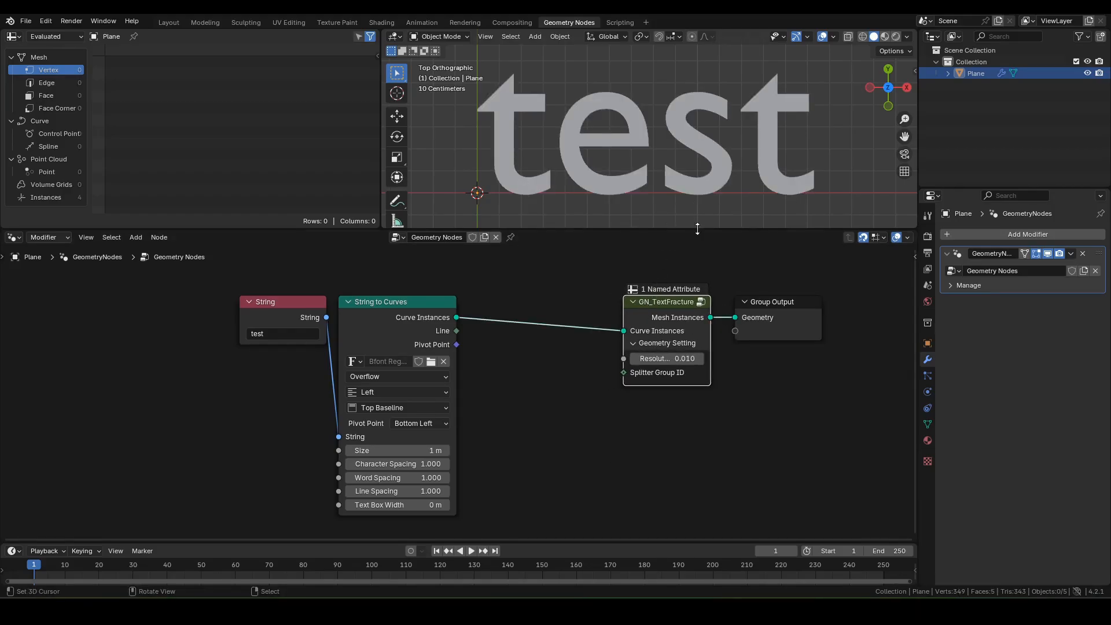
# Step: Set GN_TextFracture's Resolution to 0.1 and reselect the node
pyautogui.scroll(1, 717, 331)
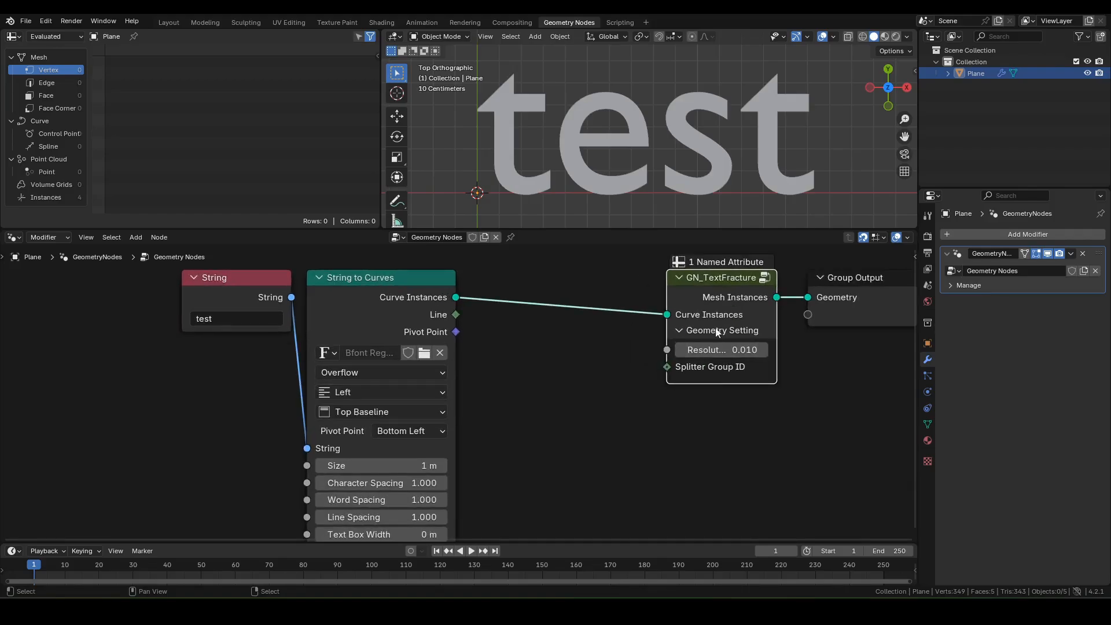
pyautogui.doubleClick(737, 349)
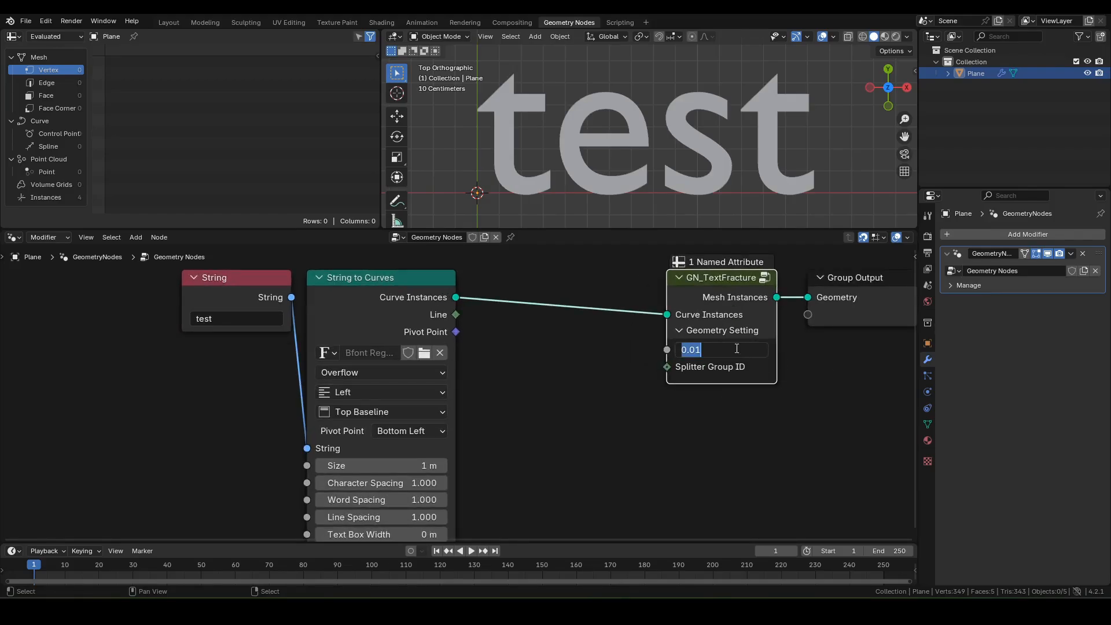
pyautogui.write('0.1')
pyautogui.press('Return')
pyautogui.scroll(-2, 620, 353)
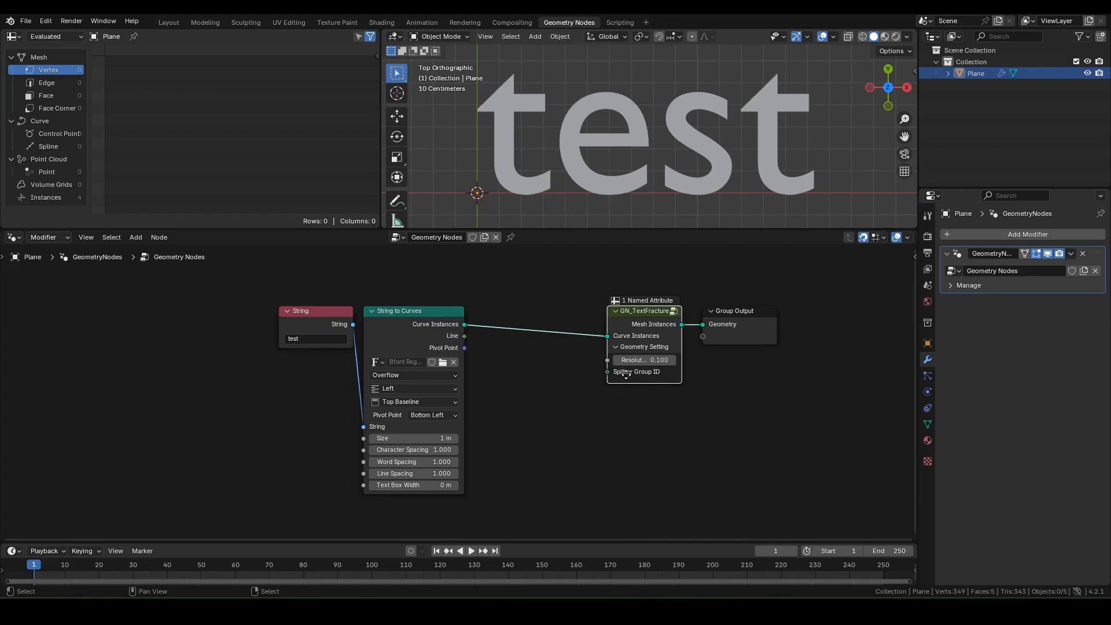
pyautogui.moveTo(626, 375); pyautogui.dragTo(681, 363, button='middle')
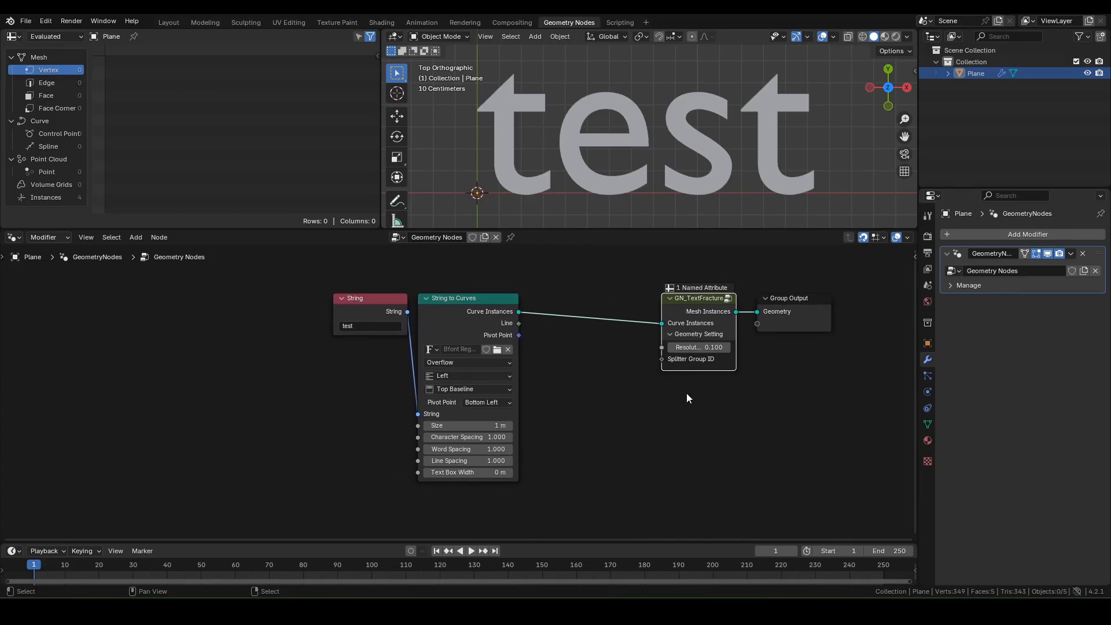
pyautogui.click(796, 394)
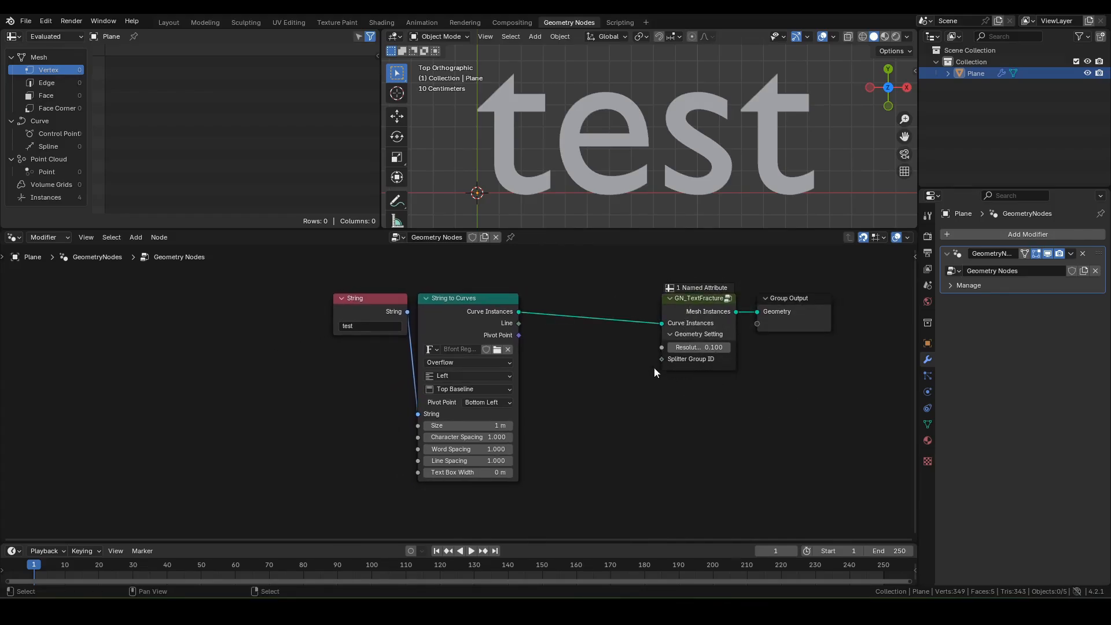
pyautogui.moveTo(646, 354); pyautogui.dragTo(724, 388)
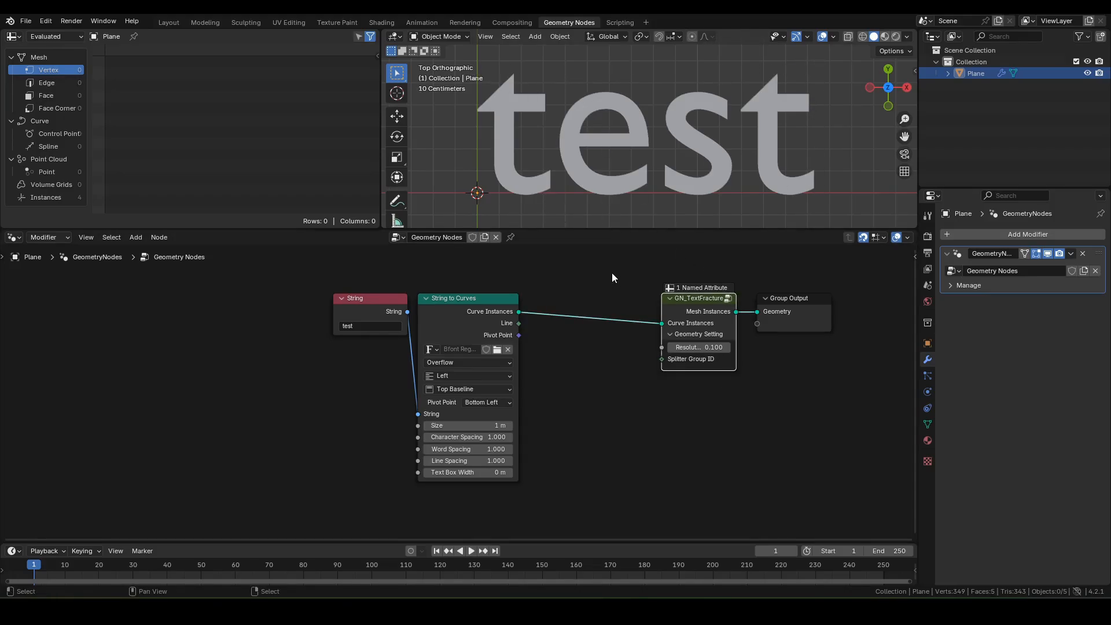
# Step: Shift GN_TextFracture and Group Output right and add a Voronoi Texture node below
pyautogui.press('g')
pyautogui.click(743, 374)
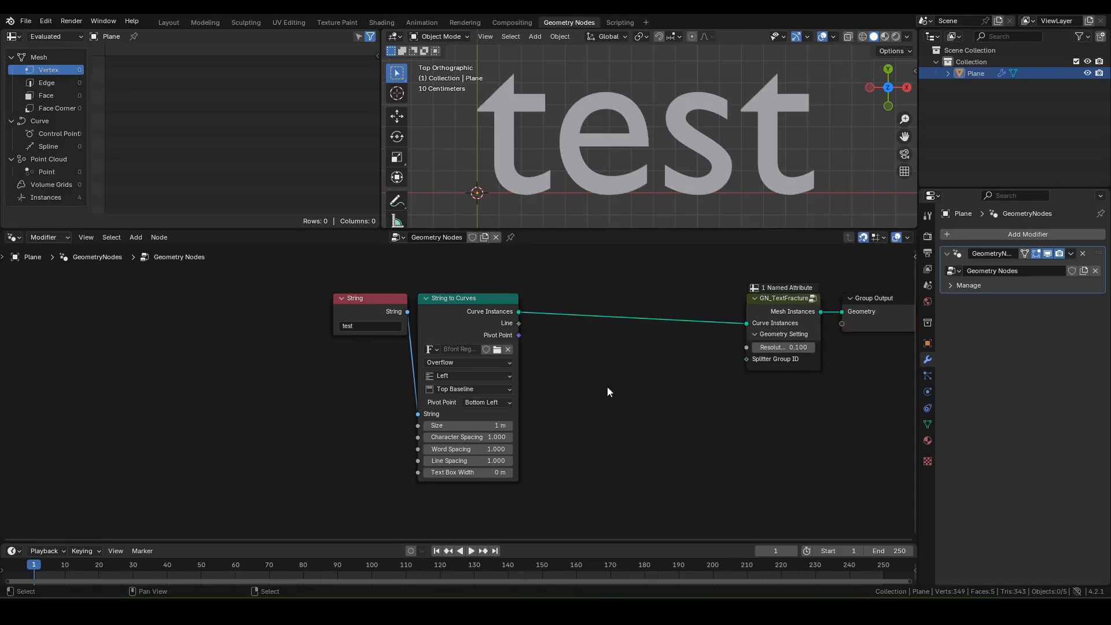
pyautogui.press('F3')
pyautogui.write('voronoi')
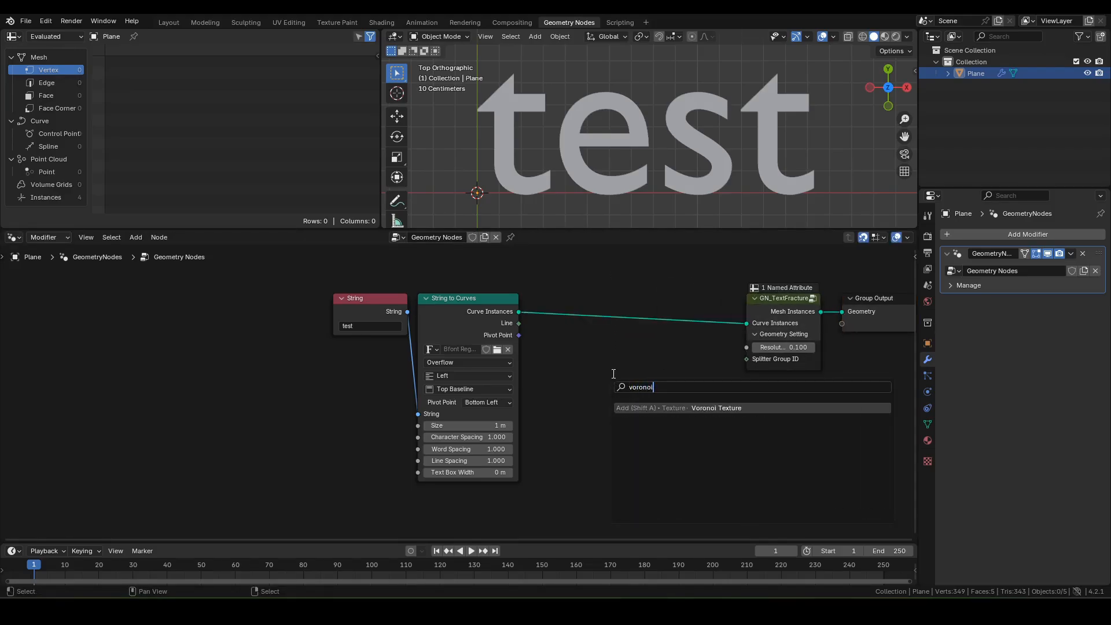
pyautogui.press('Return')
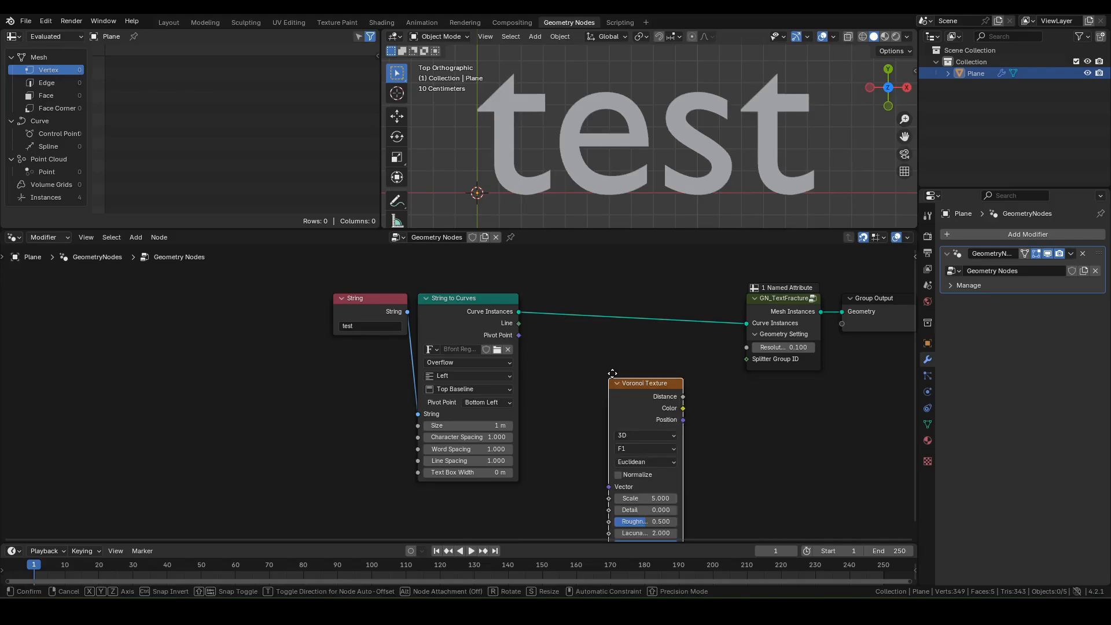
pyautogui.click(537, 347)
pyautogui.scroll(1, 694, 376)
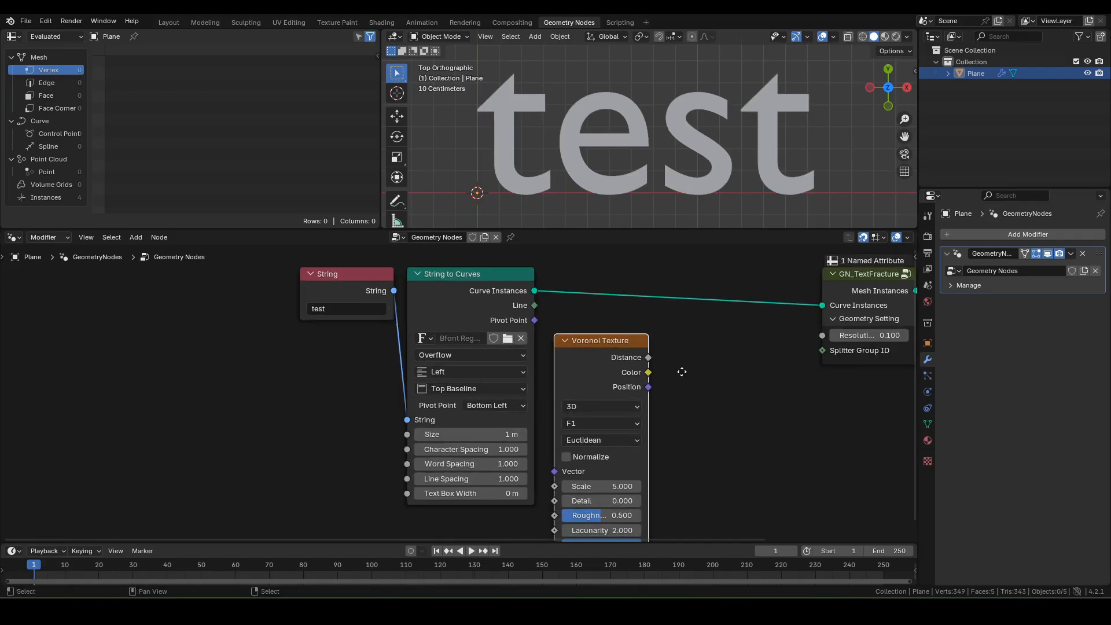
pyautogui.moveTo(682, 372); pyautogui.dragTo(632, 360, button='middle')
# Step: Multiply Voronoi Color by 100 and feed the result into Splitter Group ID
pyautogui.press('F3')
pyautogui.write('add')
pyautogui.press('Return')
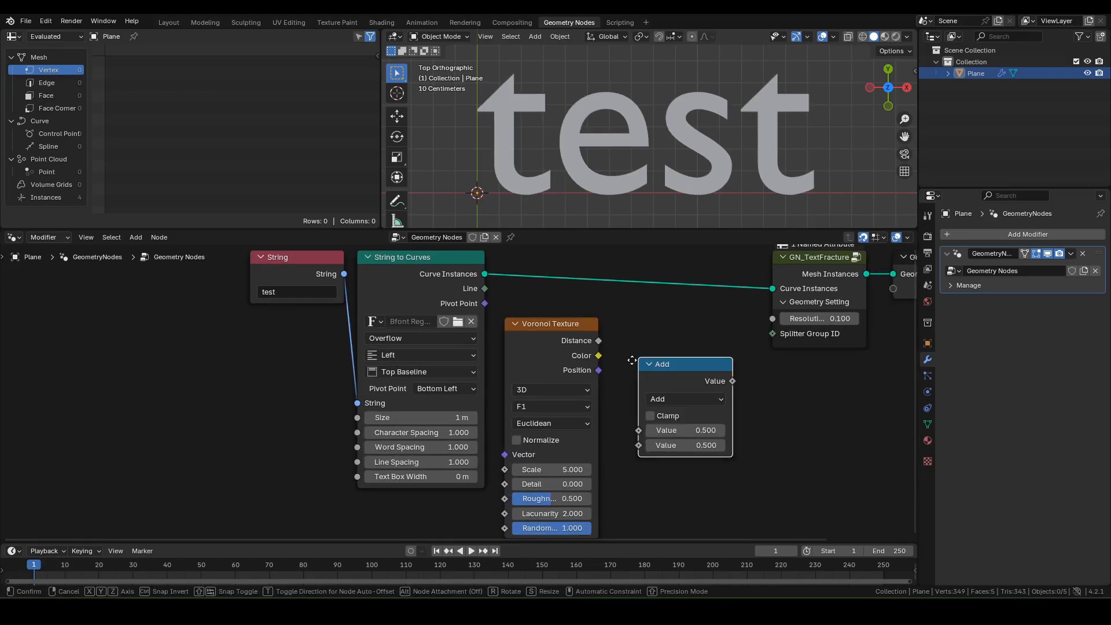
pyautogui.click(605, 320)
pyautogui.click(647, 356)
pyautogui.press('m')
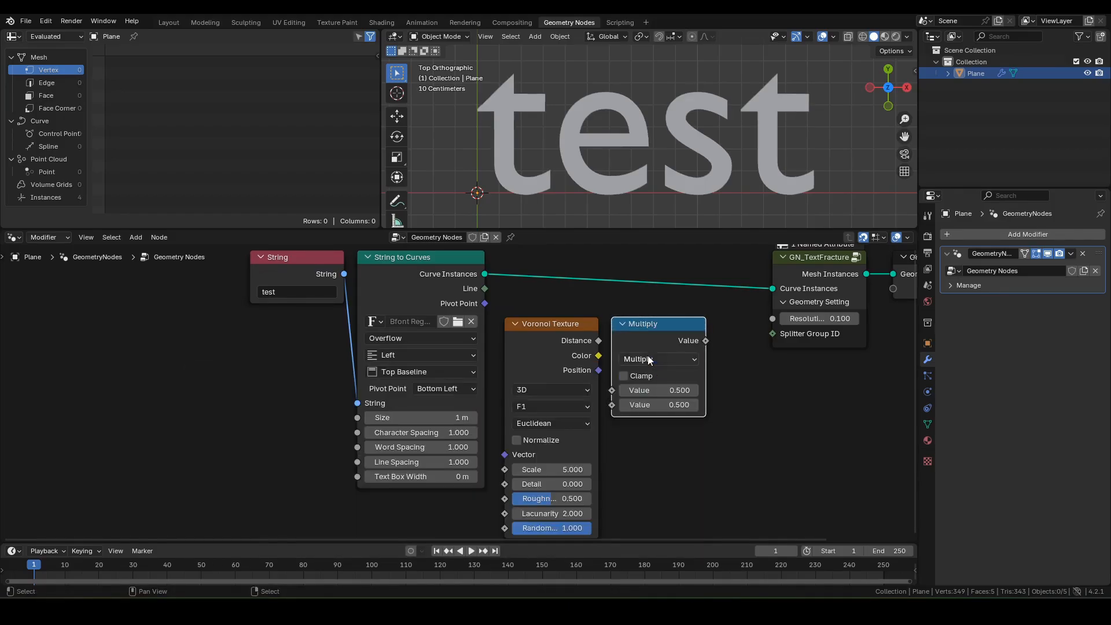
pyautogui.moveTo(598, 355); pyautogui.dragTo(612, 390)
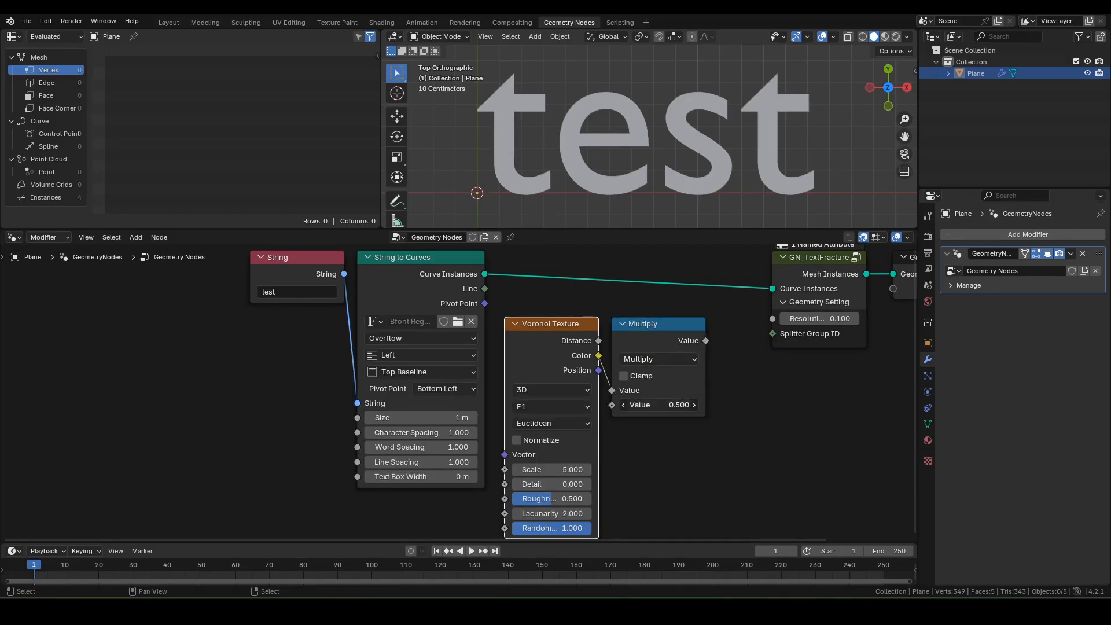
pyautogui.click(651, 404)
pyautogui.write('100')
pyautogui.press('Return')
pyautogui.moveTo(705, 341); pyautogui.dragTo(780, 335)
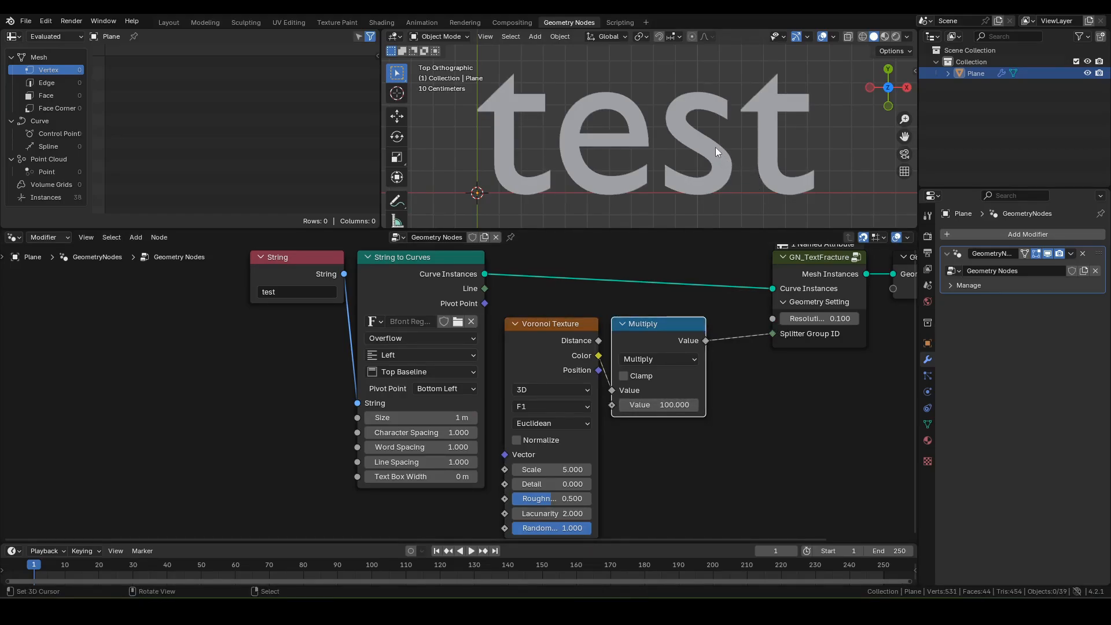
# Step: Set the fracture Resolution to 0.001 and Voronoi Scale to 10
pyautogui.press('a')
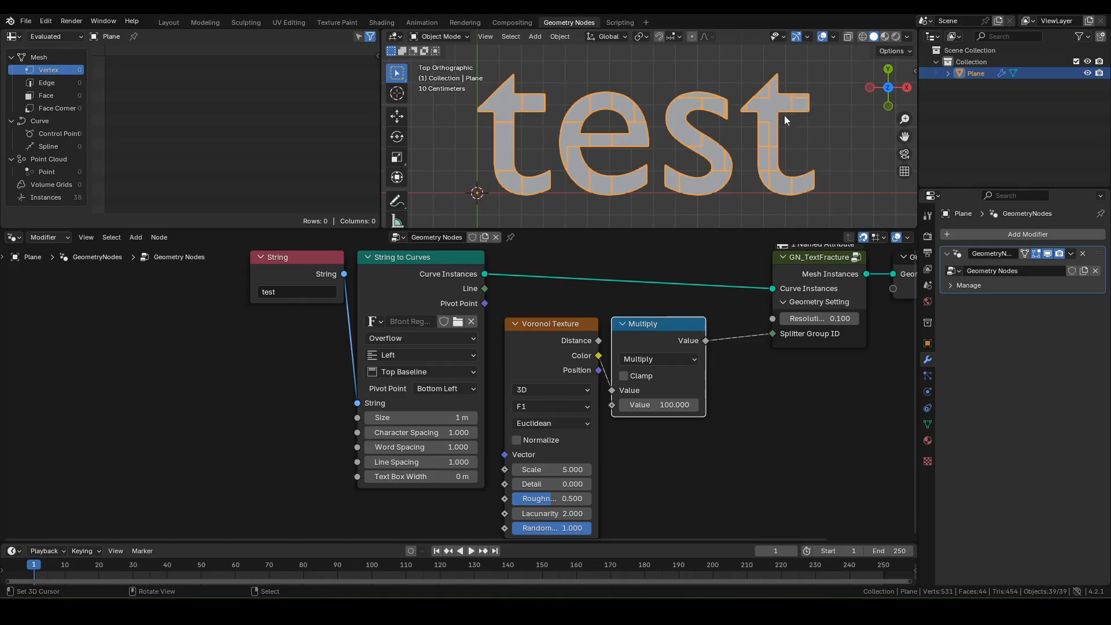
pyautogui.click(816, 319)
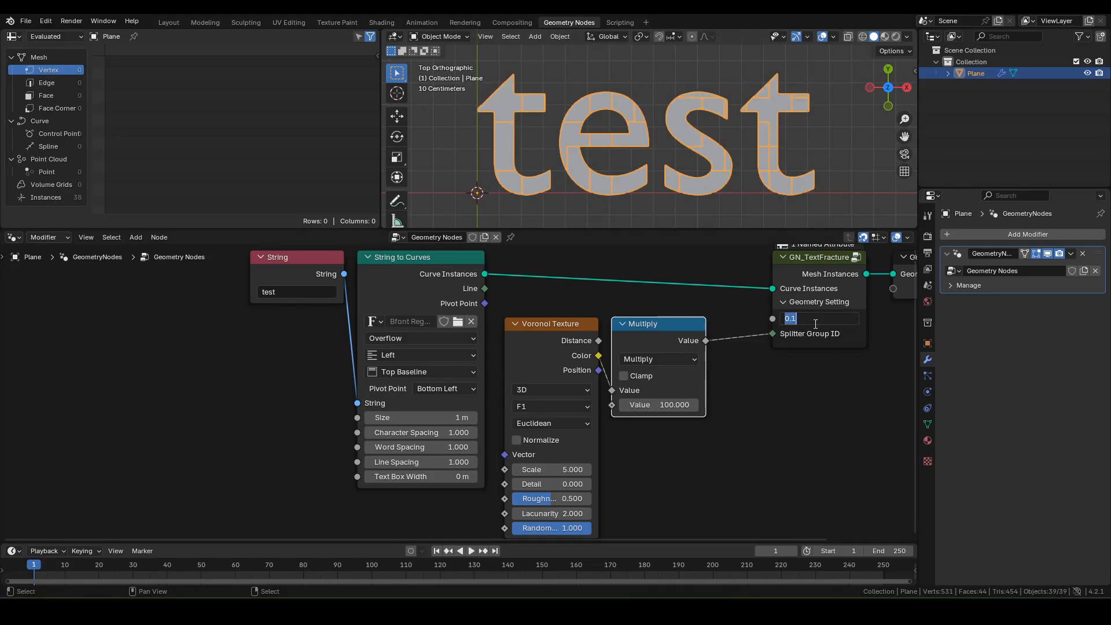
pyautogui.write('0.001')
pyautogui.press('Return')
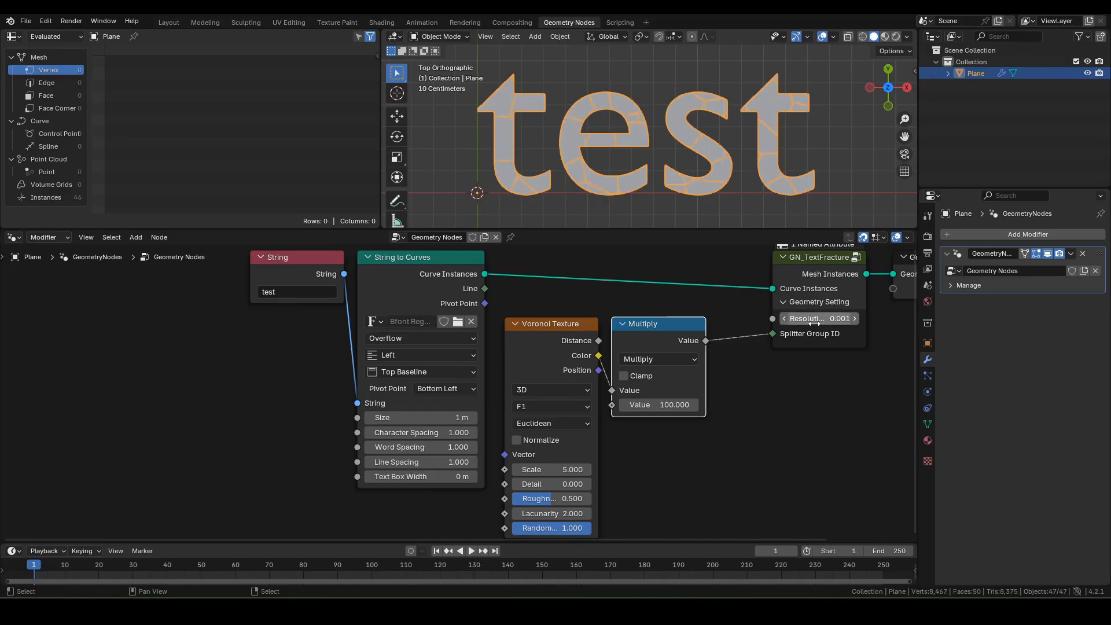
pyautogui.scroll(1, 759, 135)
pyautogui.scroll(1, 724, 132)
pyautogui.scroll(-1, 550, 75)
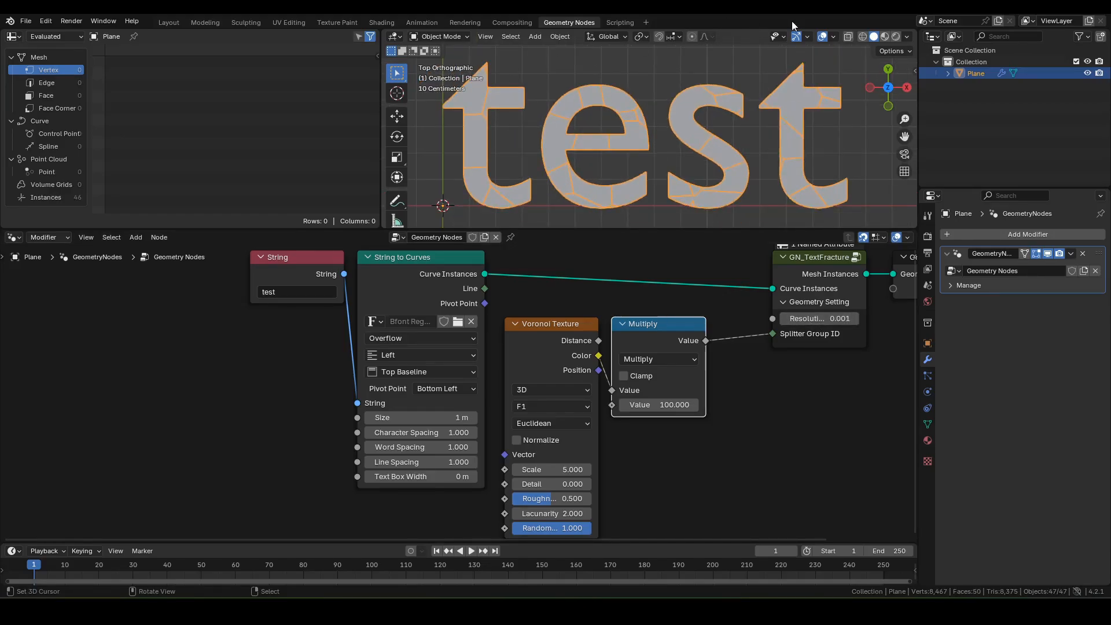
pyautogui.click(556, 469)
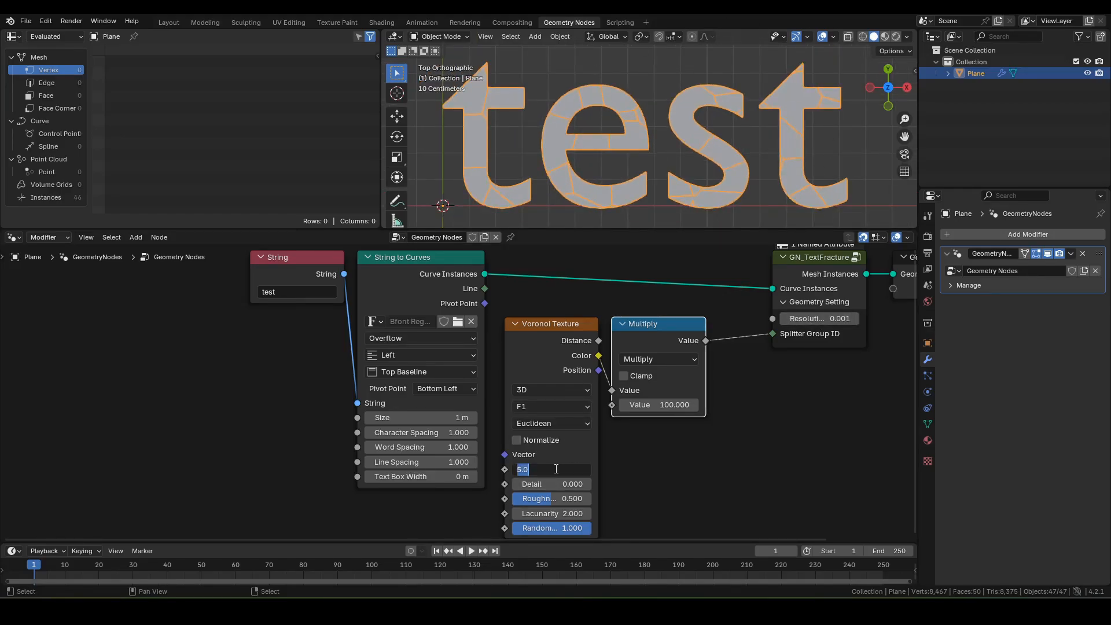
pyautogui.write('10')
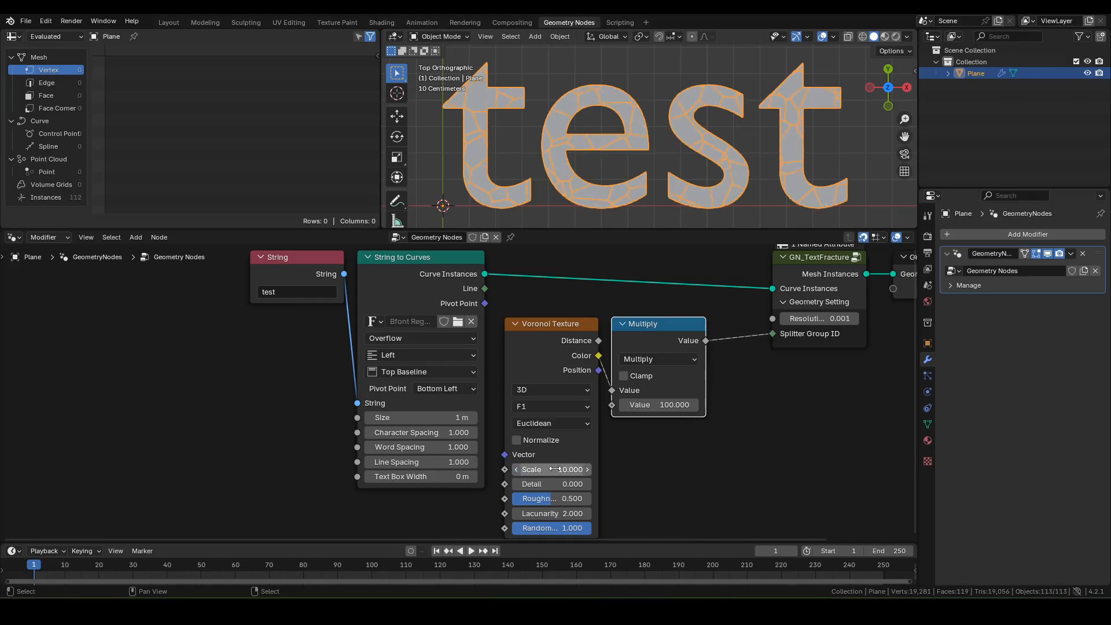
pyautogui.press('Return')
pyautogui.scroll(1, 614, 187)
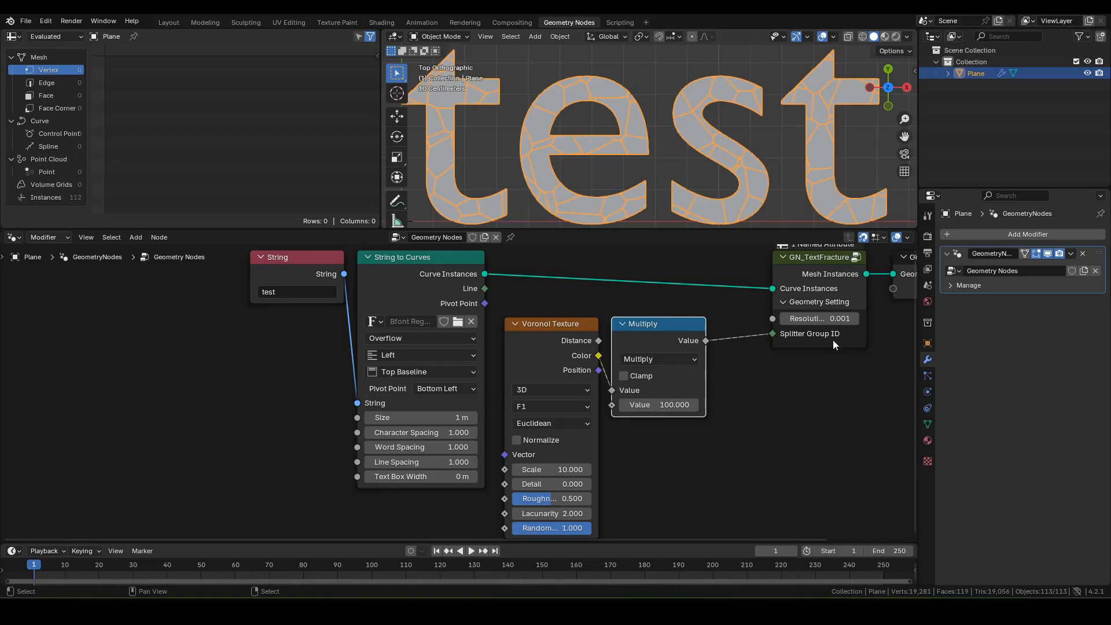
pyautogui.scroll(-1, 773, 366)
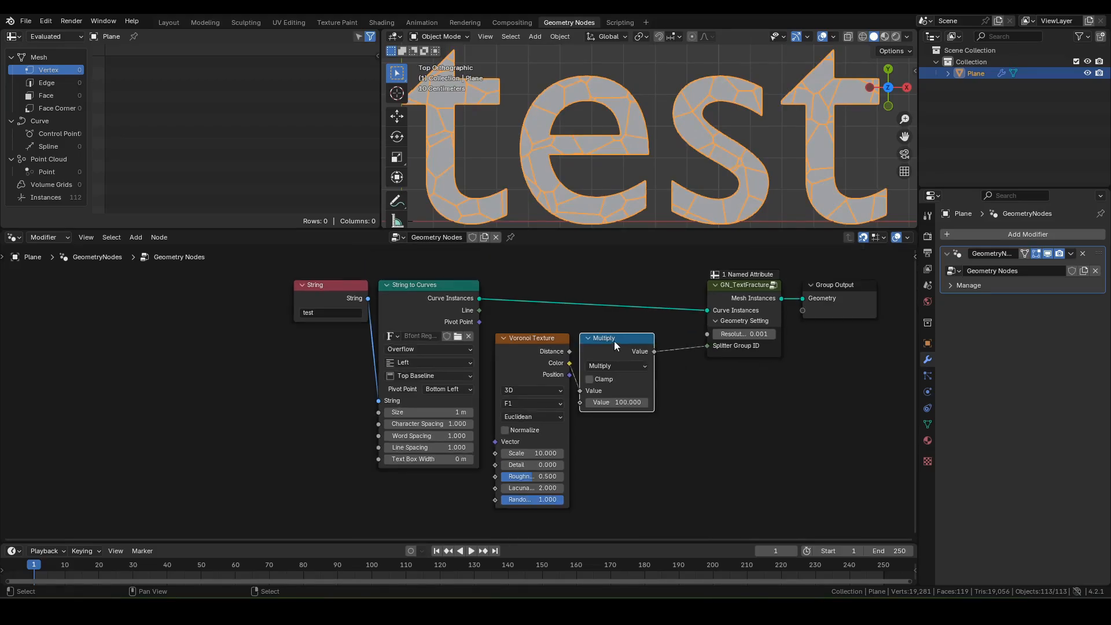
pyautogui.moveTo(613, 342); pyautogui.dragTo(656, 341)
# Step: Replace the Voronoi Texture node with a makeSlashMap node group
pyautogui.click(519, 339)
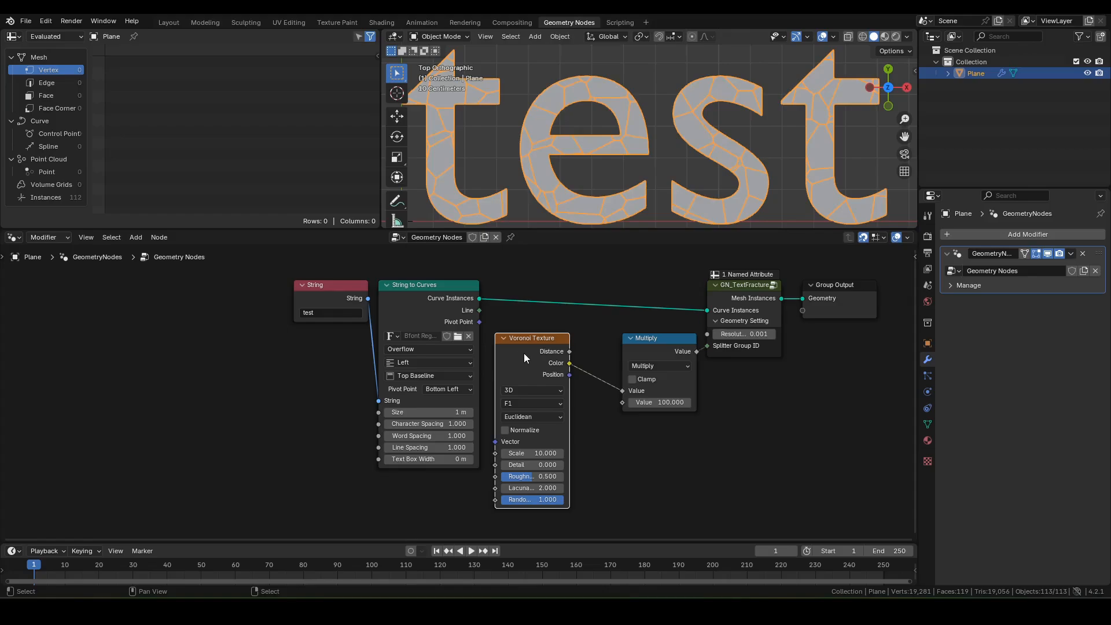
pyautogui.press('x')
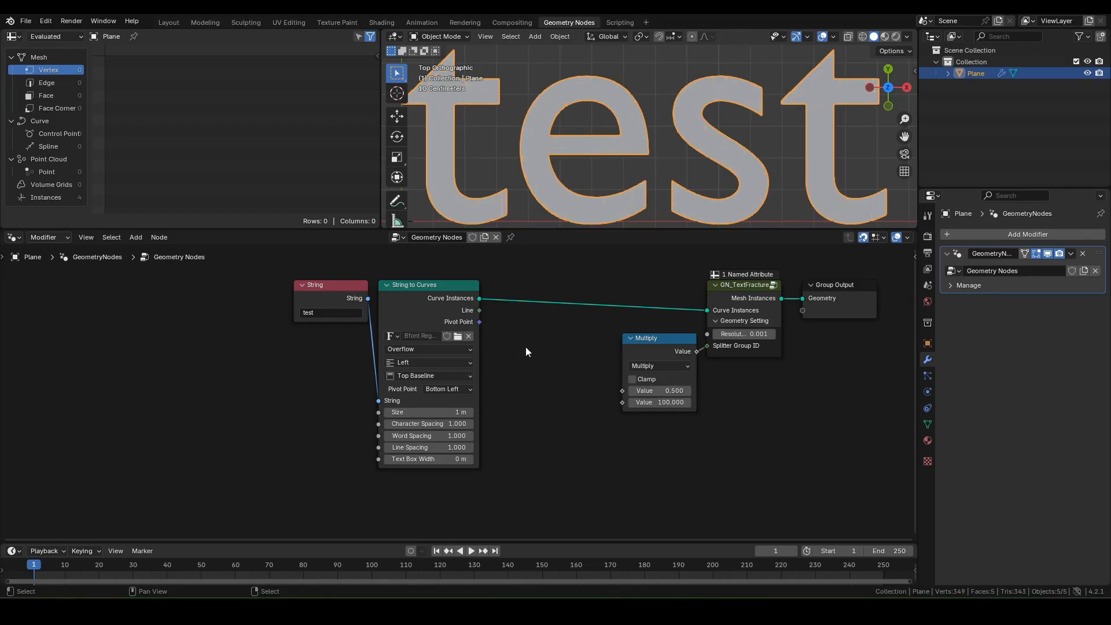
pyautogui.press('F3')
pyautogui.write('make')
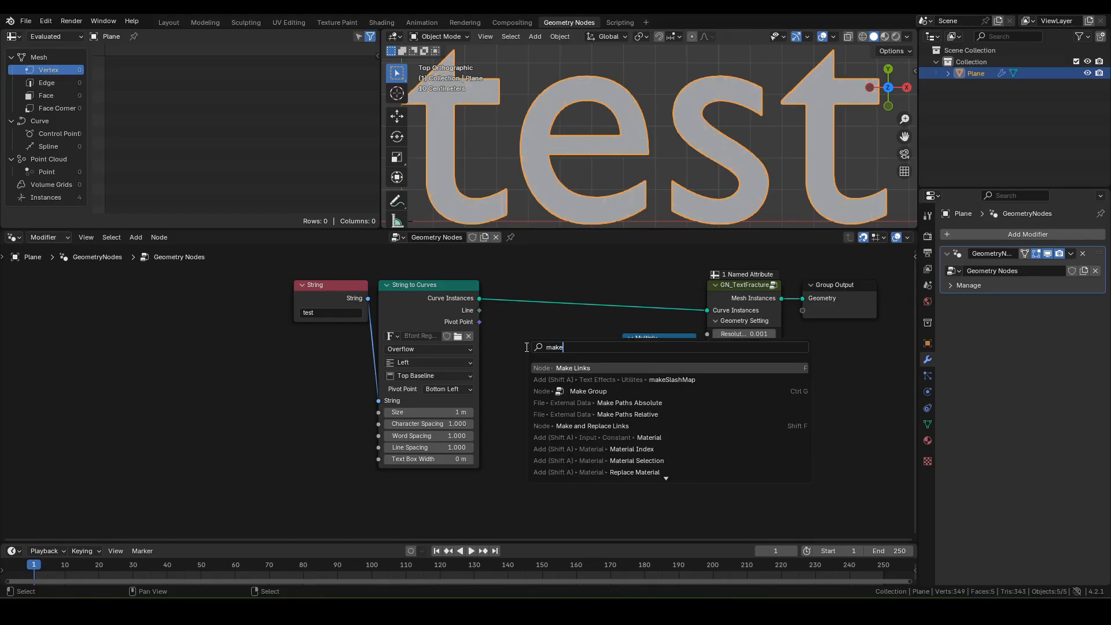
pyautogui.write('sla')
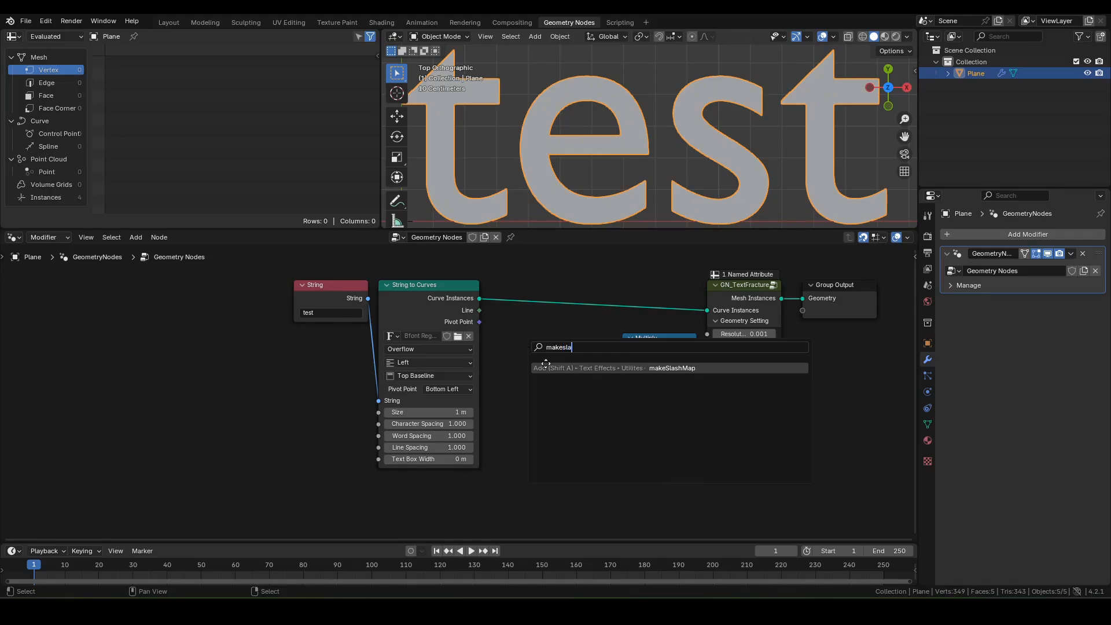
pyautogui.click(589, 366)
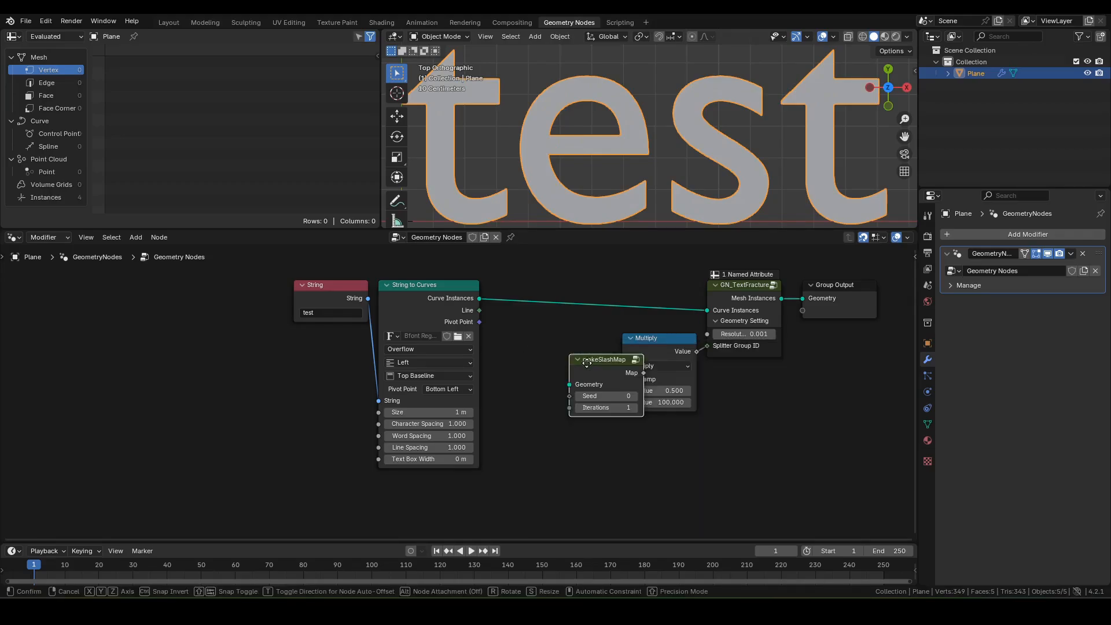
pyautogui.click(530, 342)
# Step: Enter a Resolution of .01, move makeSlashMap below Multiply, and mute GN_TextFracture
pyautogui.doubleClick(741, 334)
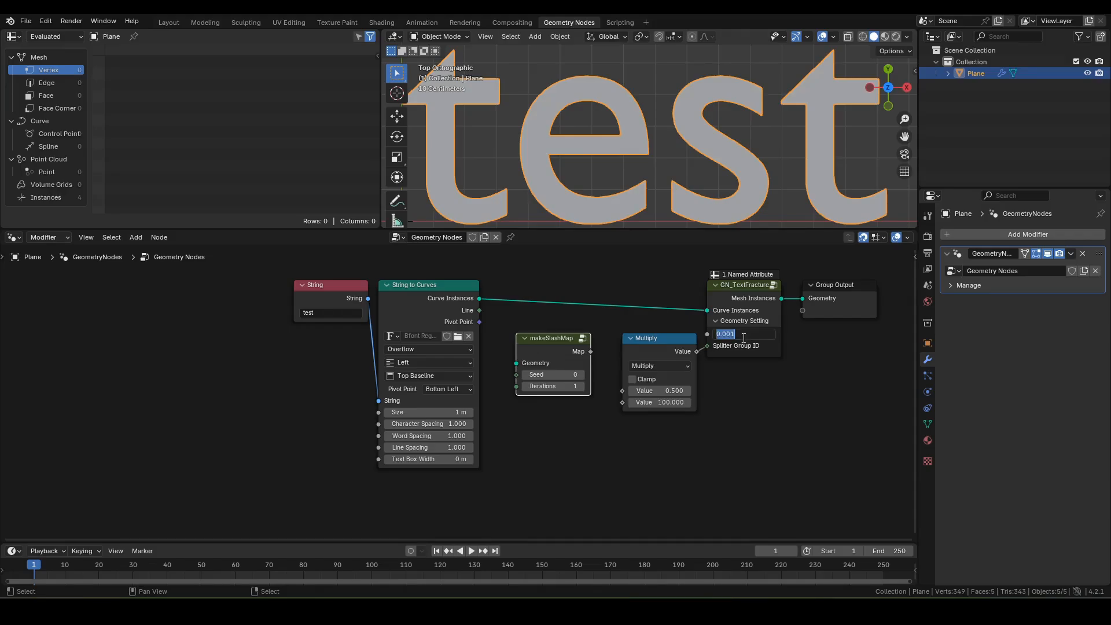
pyautogui.write('.01')
pyautogui.moveTo(592, 352); pyautogui.dragTo(657, 445)
pyautogui.moveTo(624, 425); pyautogui.dragTo(612, 316, button='middle')
pyautogui.press('Home')
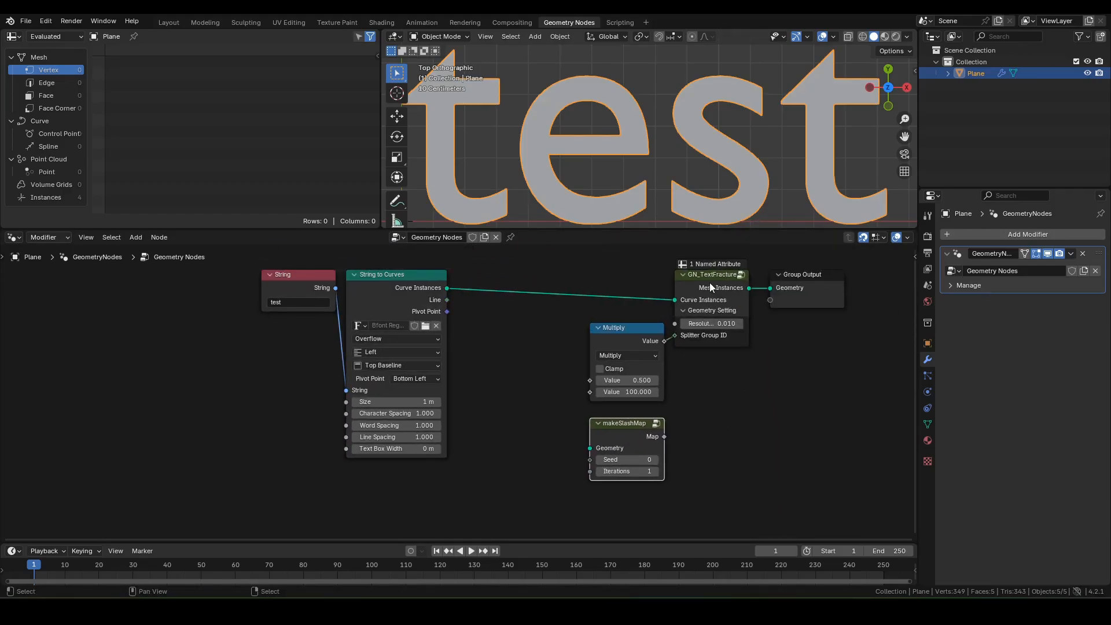
pyautogui.click(710, 283)
pyautogui.press('m')
pyautogui.moveTo(741, 406); pyautogui.dragTo(774, 368, button='middle')
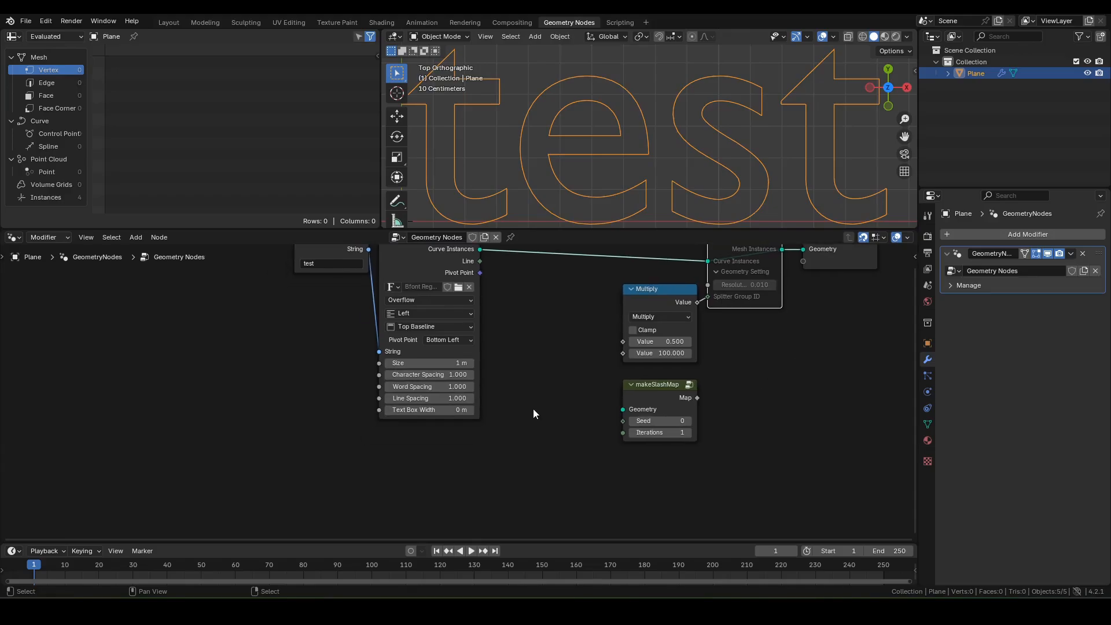
# Step: Add a Grid with 500 vertices each way and connect its Mesh to makeSlashMap Geometry
pyautogui.press('F3')
pyautogui.write('grid')
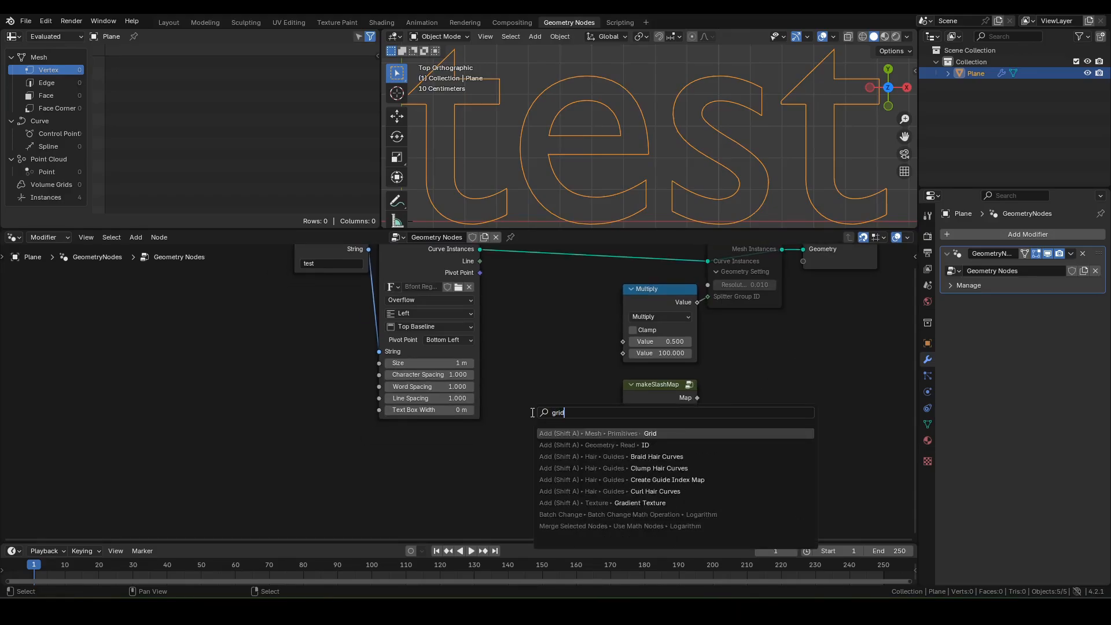
pyautogui.press('Return')
pyautogui.click(505, 378)
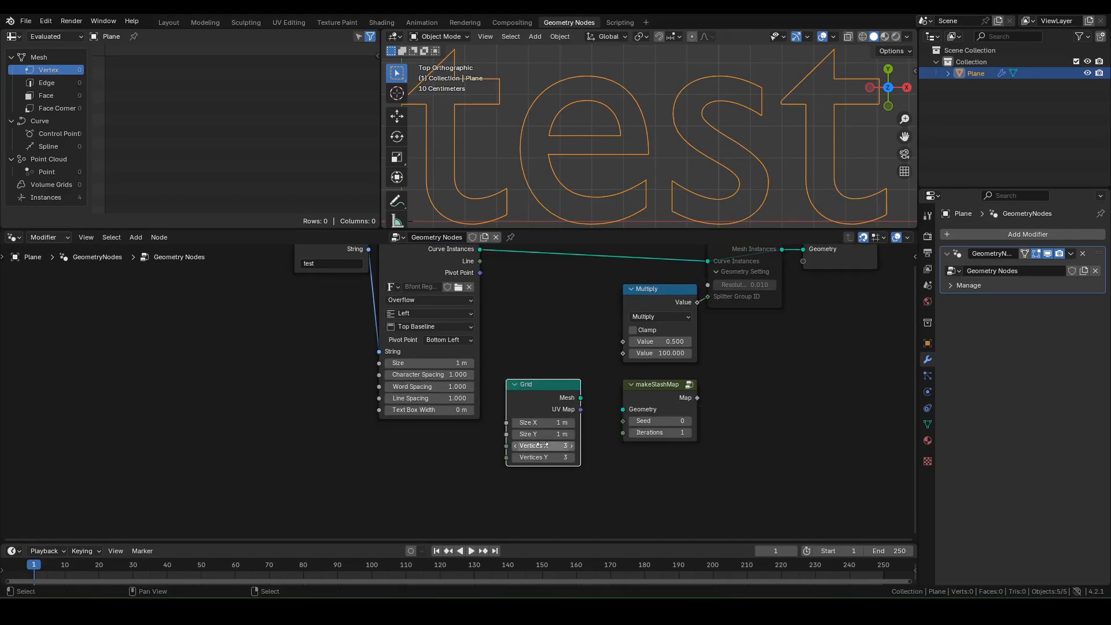
pyautogui.click(543, 446)
pyautogui.write('500')
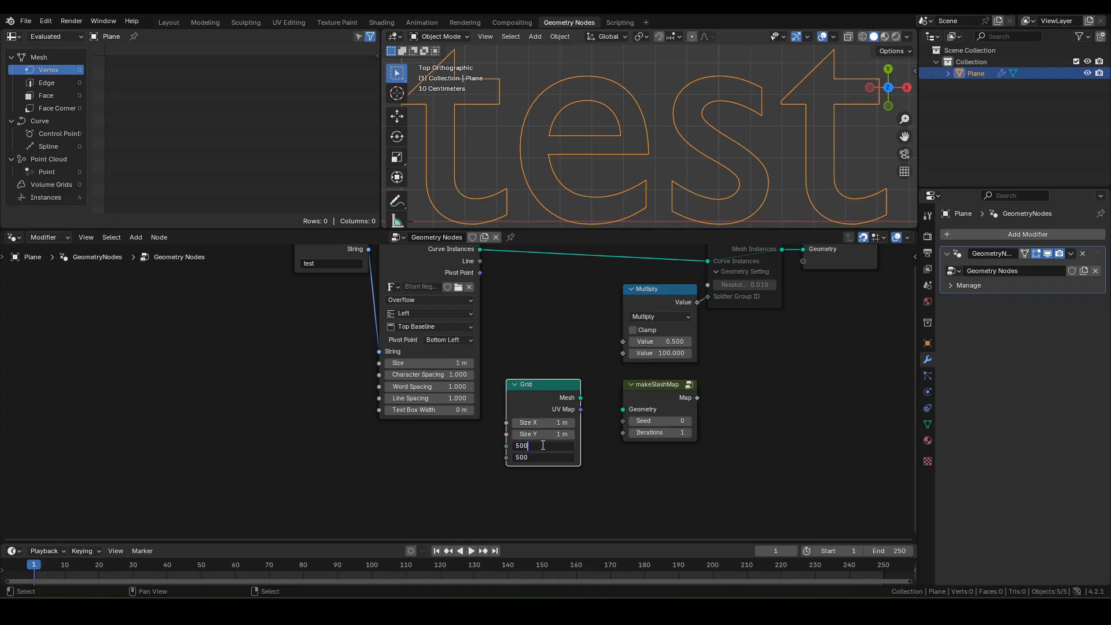
pyautogui.press('Return')
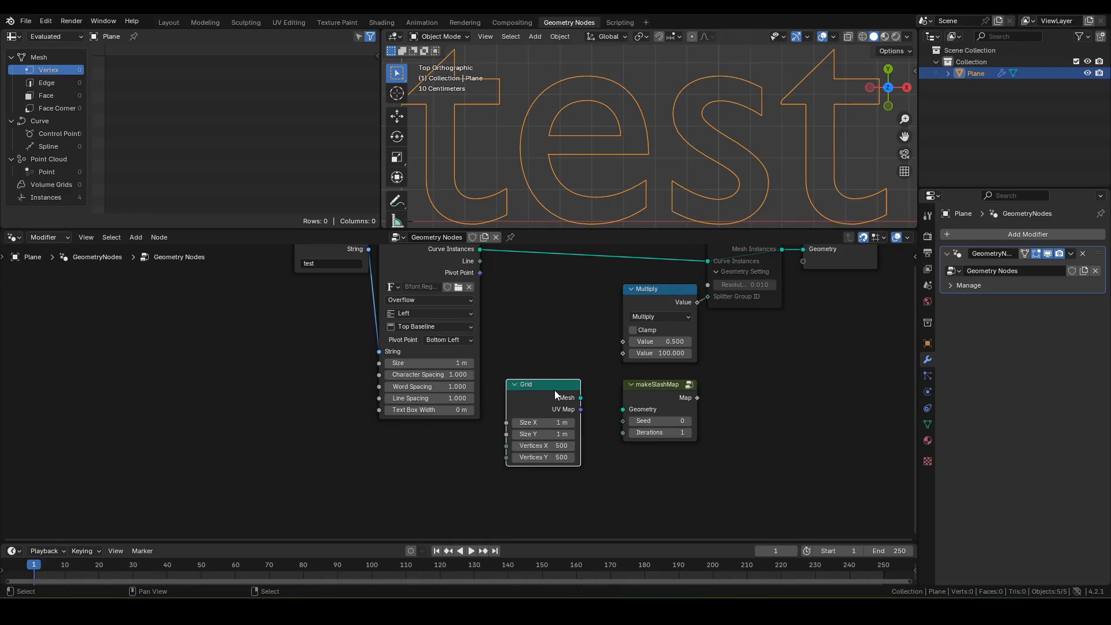
pyautogui.keyDown('alt'); pyautogui.moveTo(554, 391); pyautogui.dragTo(621, 413, button='right'); pyautogui.keyUp('alt')
# Step: Preview the Grid and then the makeSlashMap Map output in a Viewer node
pyautogui.keyDown('ctrl'); pyautogui.keyDown('shift'); pyautogui.click(545, 384); pyautogui.keyUp('shift'); pyautogui.keyUp('ctrl')
pyautogui.keyDown('ctrl'); pyautogui.keyDown('shift'); pyautogui.click(641, 388); pyautogui.keyUp('shift'); pyautogui.keyUp('ctrl')
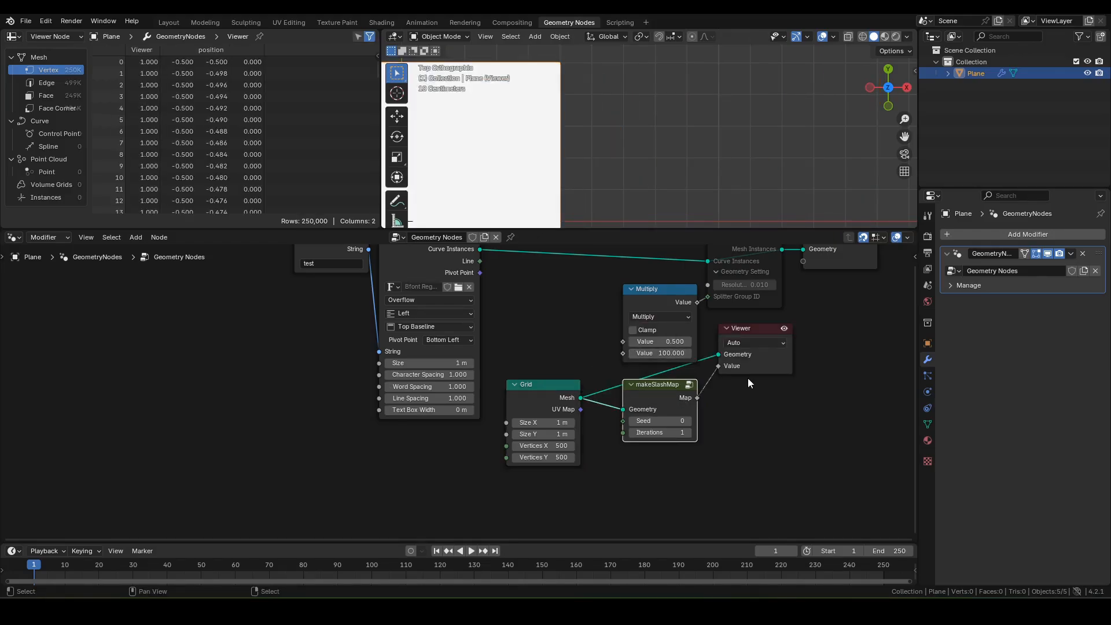
pyautogui.keyDown('shift'); pyautogui.moveTo(582, 176); pyautogui.dragTo(694, 128, button='middle'); pyautogui.keyUp('shift')
pyautogui.scroll(-4, 695, 130)
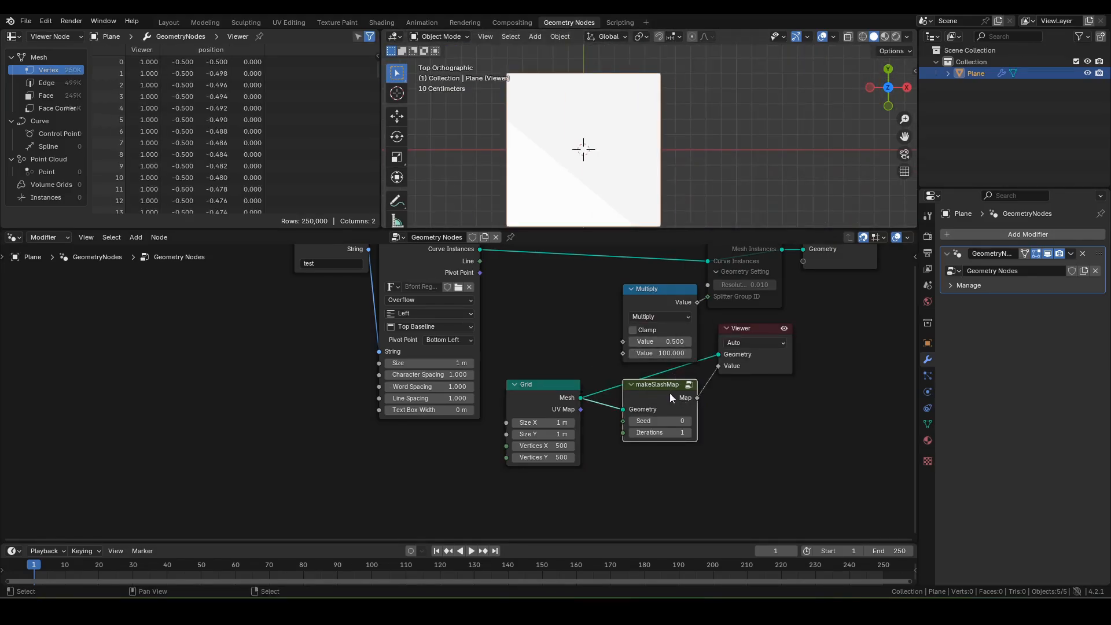
pyautogui.scroll(2, 656, 431)
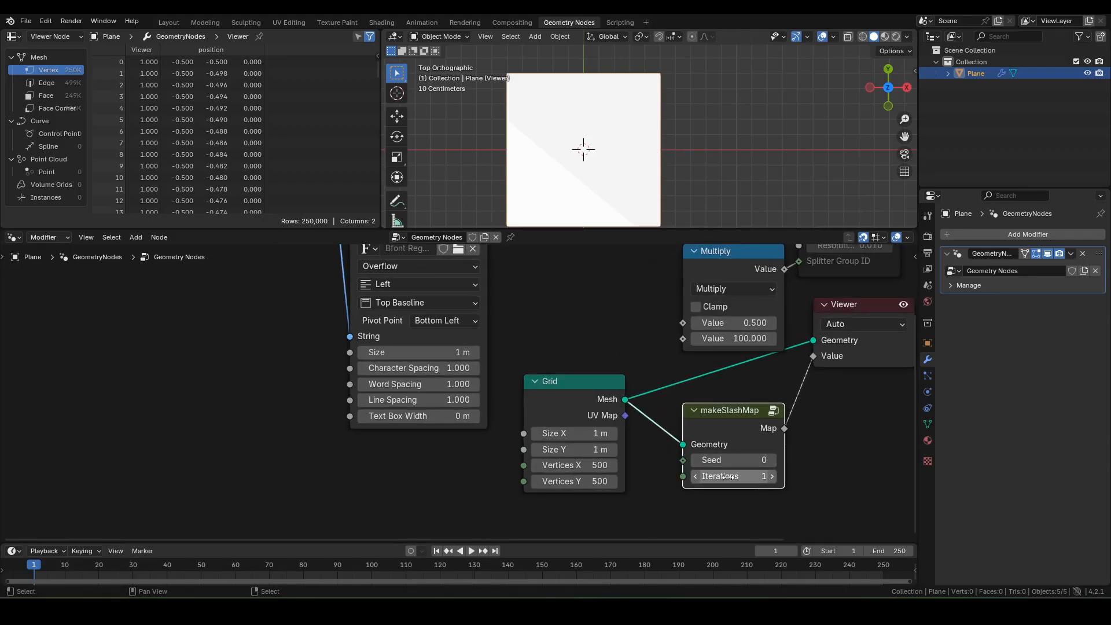
# Step: Raise makeSlashMap Iterations to 10 so the plane fills with diagonal slash bands
pyautogui.click(774, 478)
pyautogui.click(774, 477)
pyautogui.click(774, 478)
pyautogui.click(774, 478)
pyautogui.click(774, 477)
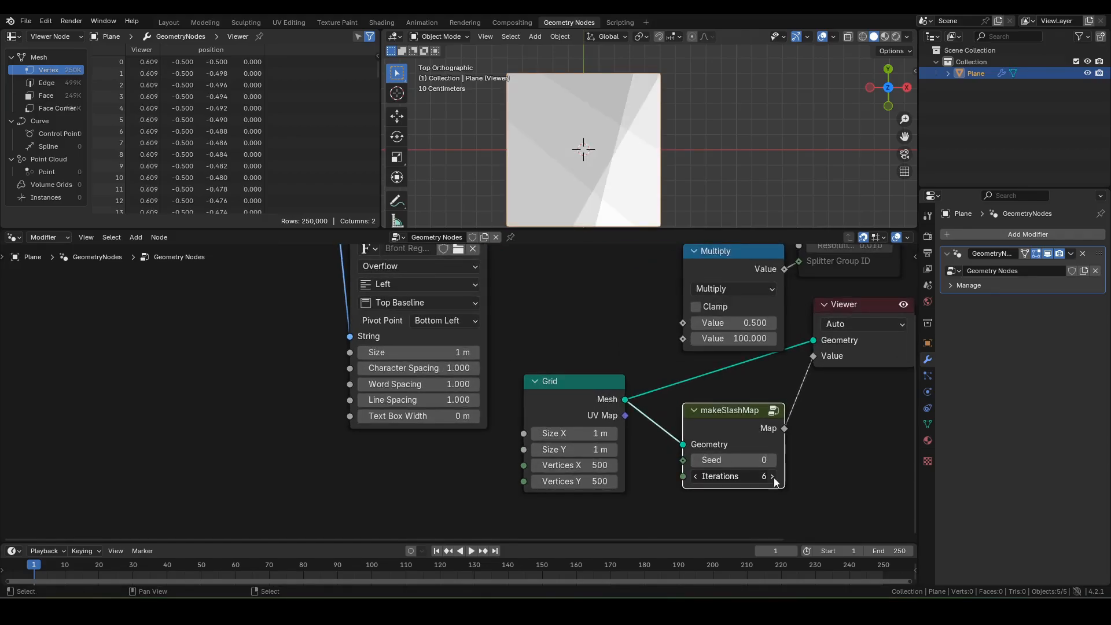
pyautogui.click(773, 477)
pyautogui.click(773, 477)
pyautogui.click(774, 477)
pyautogui.click(774, 477)
pyautogui.keyDown('shift'); pyautogui.moveTo(619, 132); pyautogui.dragTo(620, 113, button='middle'); pyautogui.keyUp('shift')
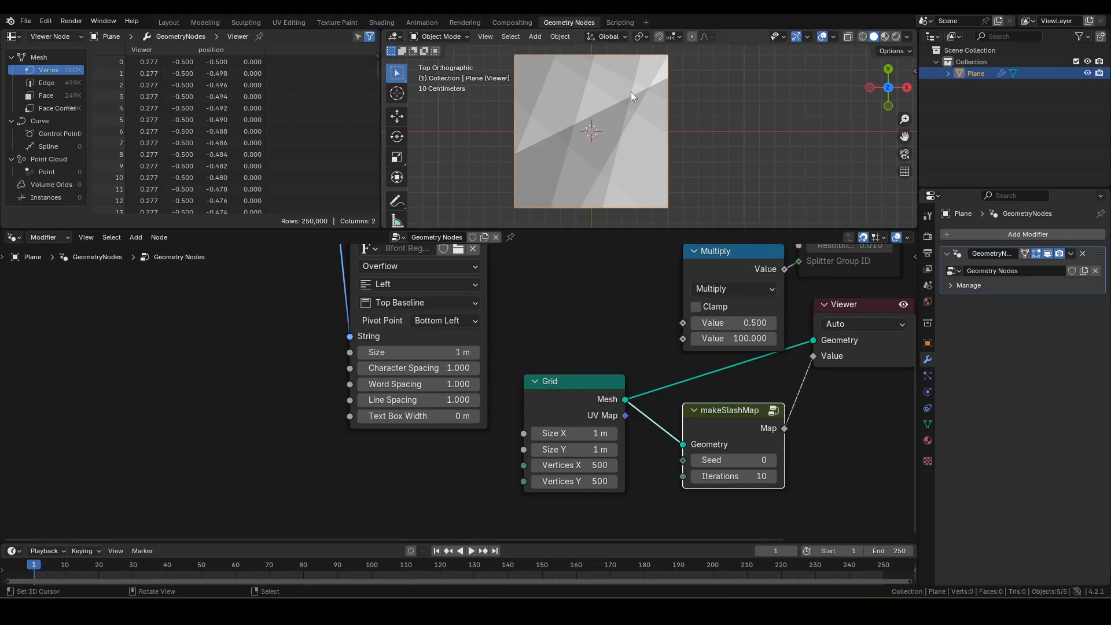
pyautogui.scroll(-4, 740, 301)
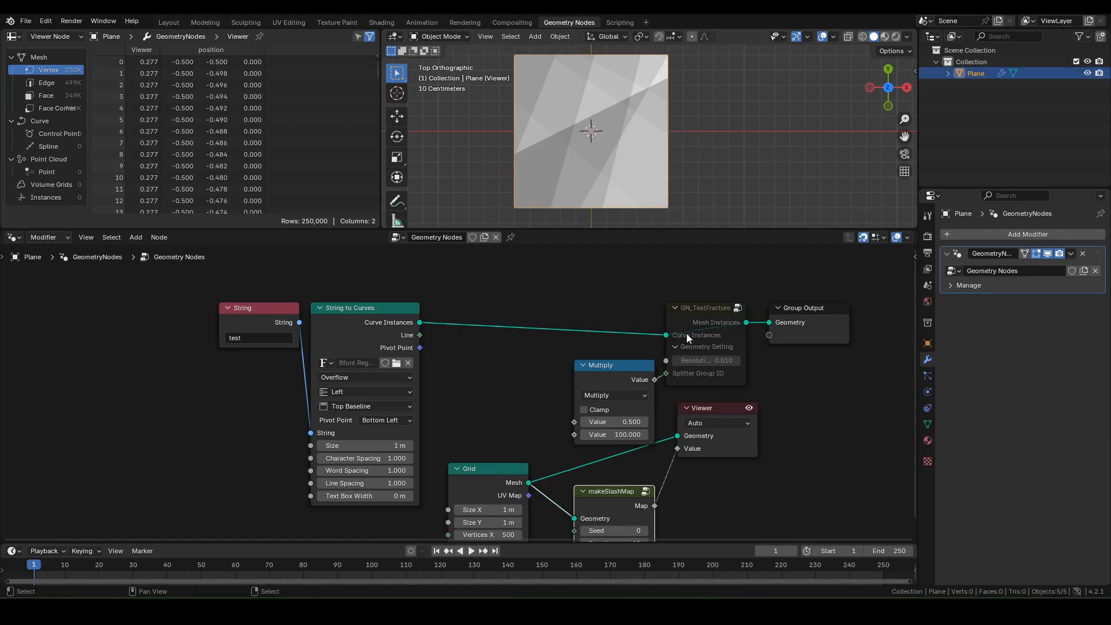
# Step: Delete the makeSlashMap node and spread the Grid and Viewer nodes apart
pyautogui.moveTo(689, 436); pyautogui.dragTo(698, 323, button='middle')
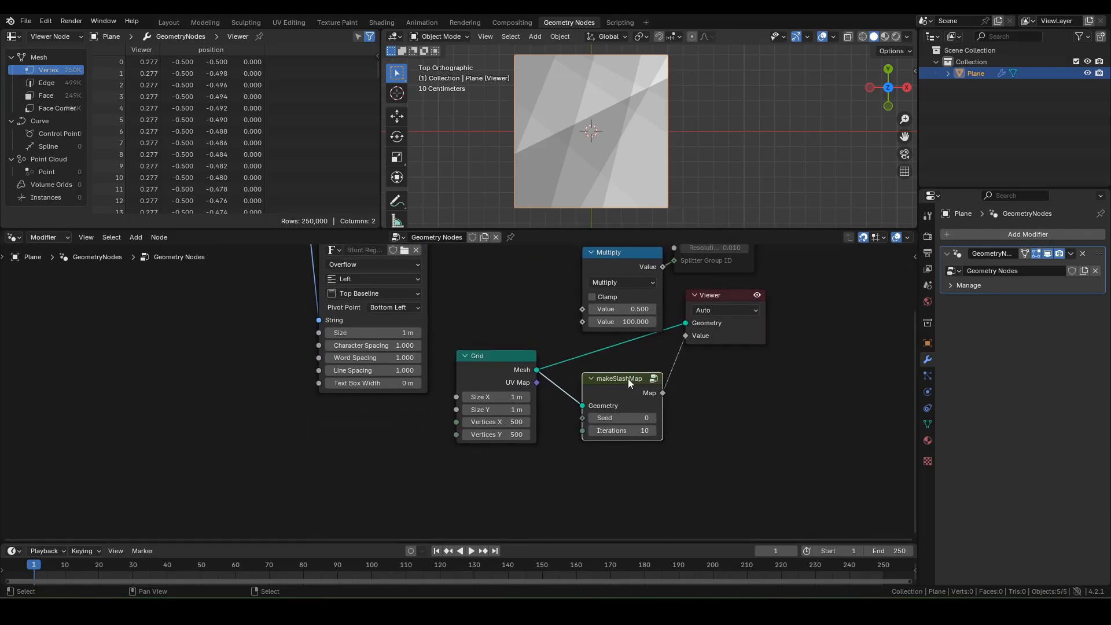
pyautogui.press('x')
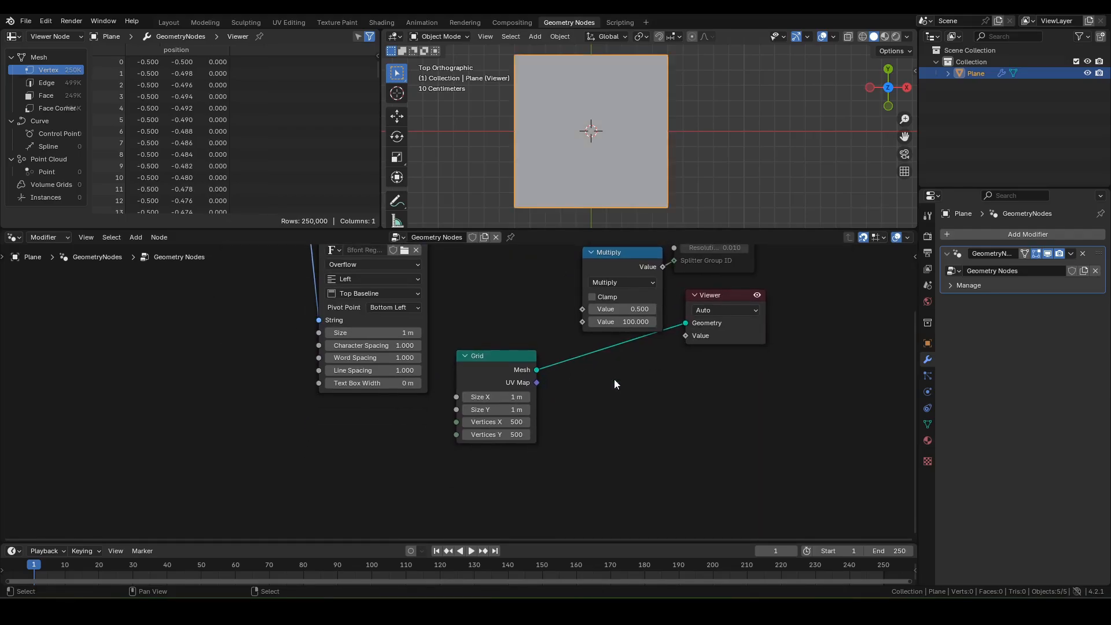
pyautogui.click(511, 348)
pyautogui.keyDown('shift'); pyautogui.click(707, 298); pyautogui.keyUp('shift')
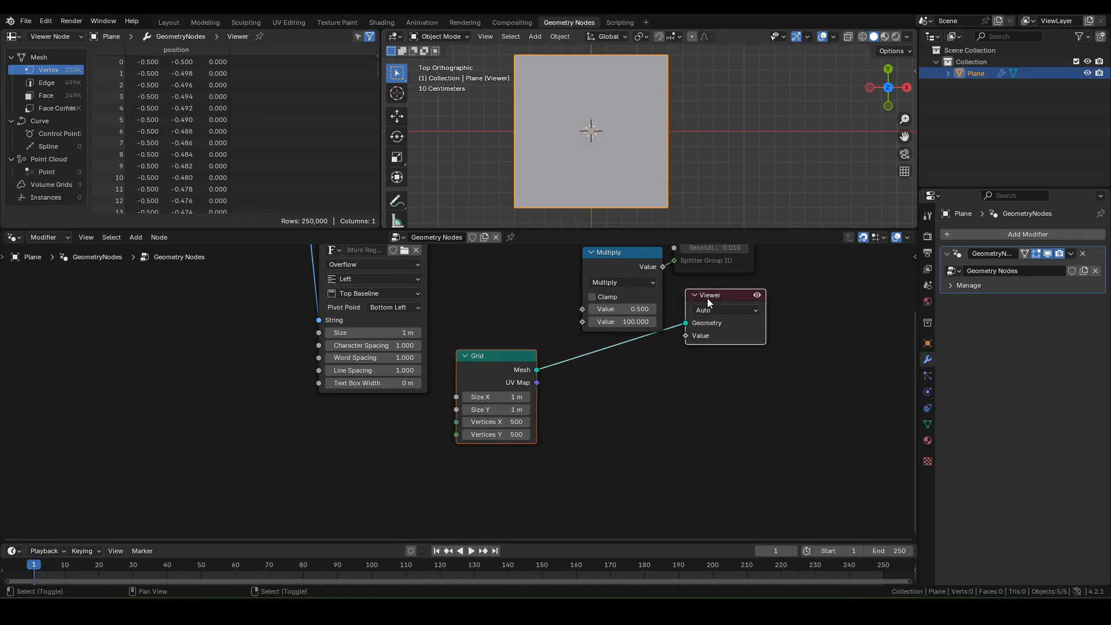
pyautogui.moveTo(708, 297); pyautogui.dragTo(693, 506)
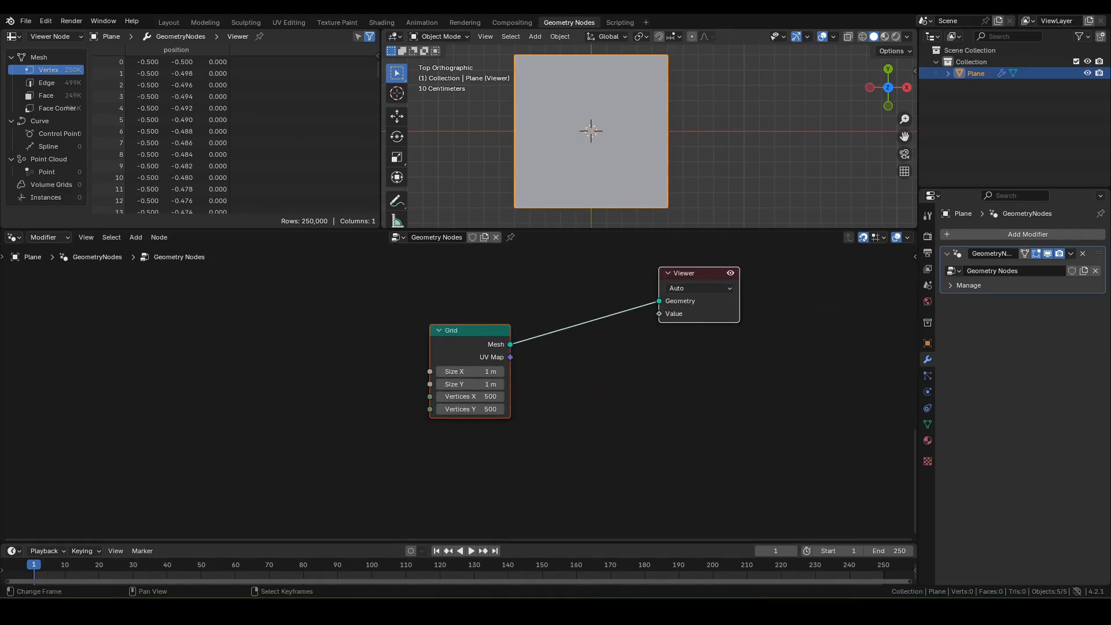
pyautogui.moveTo(692, 278); pyautogui.dragTo(864, 393)
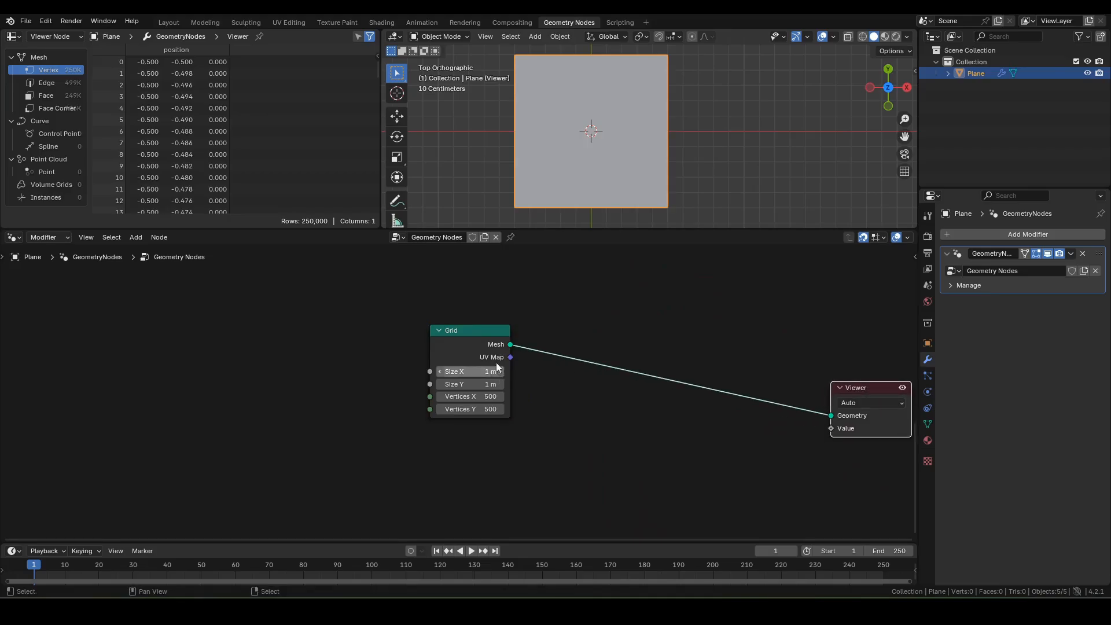
pyautogui.moveTo(436, 350); pyautogui.dragTo(285, 405)
pyautogui.moveTo(438, 384); pyautogui.dragTo(316, 304, button='middle')
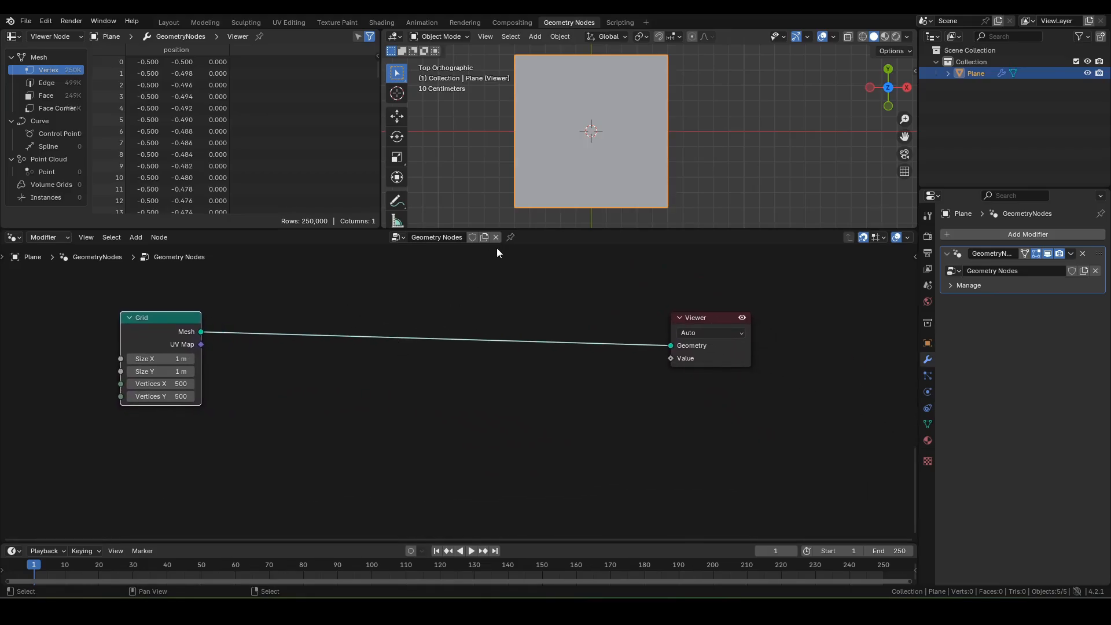
# Step: Sketch annotation strokes across the plane, then clear all of them from the viewport
pyautogui.click(550, 166)
pyautogui.moveTo(492, 104); pyautogui.dragTo(599, 224)
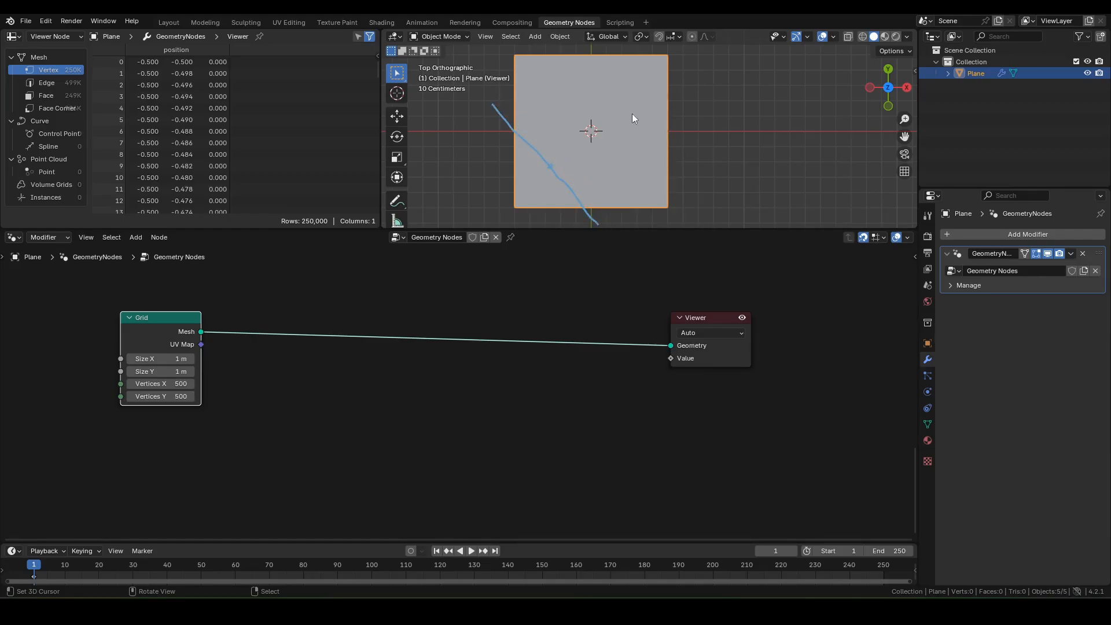
pyautogui.click(584, 90)
pyautogui.moveTo(484, 179); pyautogui.dragTo(628, 51)
pyautogui.press('x')
pyautogui.click(547, 198)
pyautogui.moveTo(312, 345); pyautogui.dragTo(349, 284, button='middle')
pyautogui.moveTo(251, 286); pyautogui.dragTo(236, 315, button='middle')
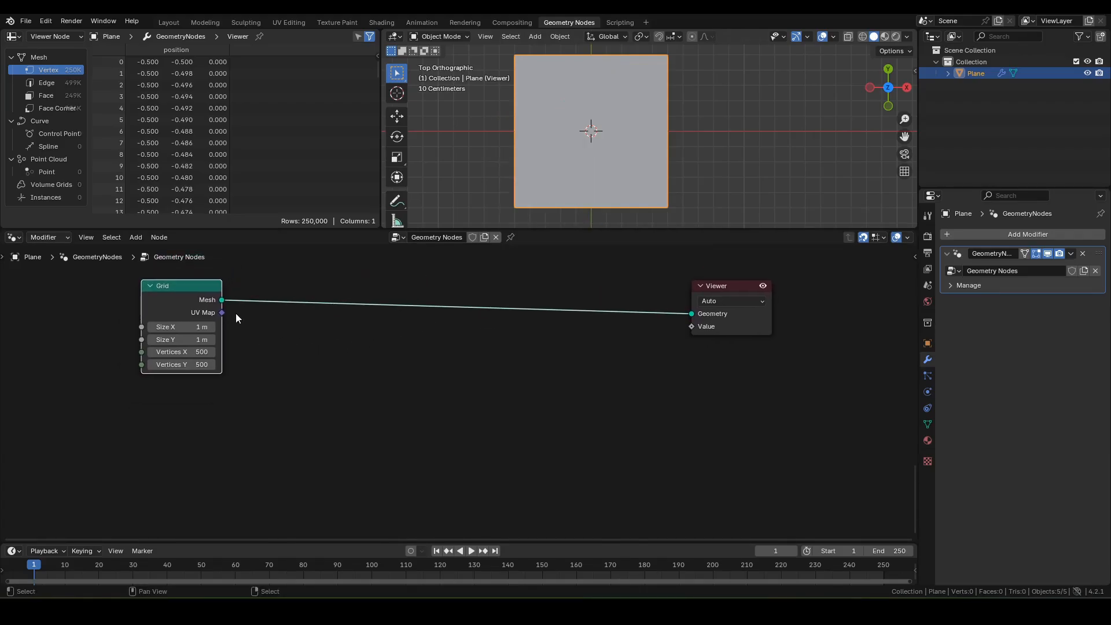
pyautogui.moveTo(223, 302); pyautogui.dragTo(276, 405)
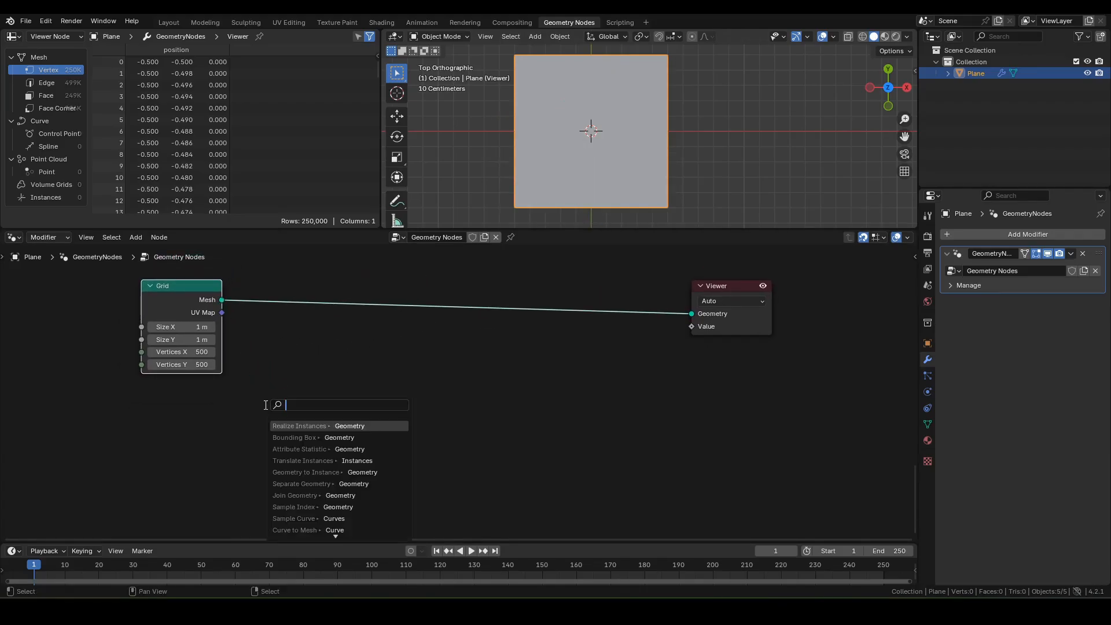
# Step: Add a Bounding Box on the Grid and link its Min and Max into a vector Random Value
pyautogui.write('bb')
pyautogui.click(297, 426)
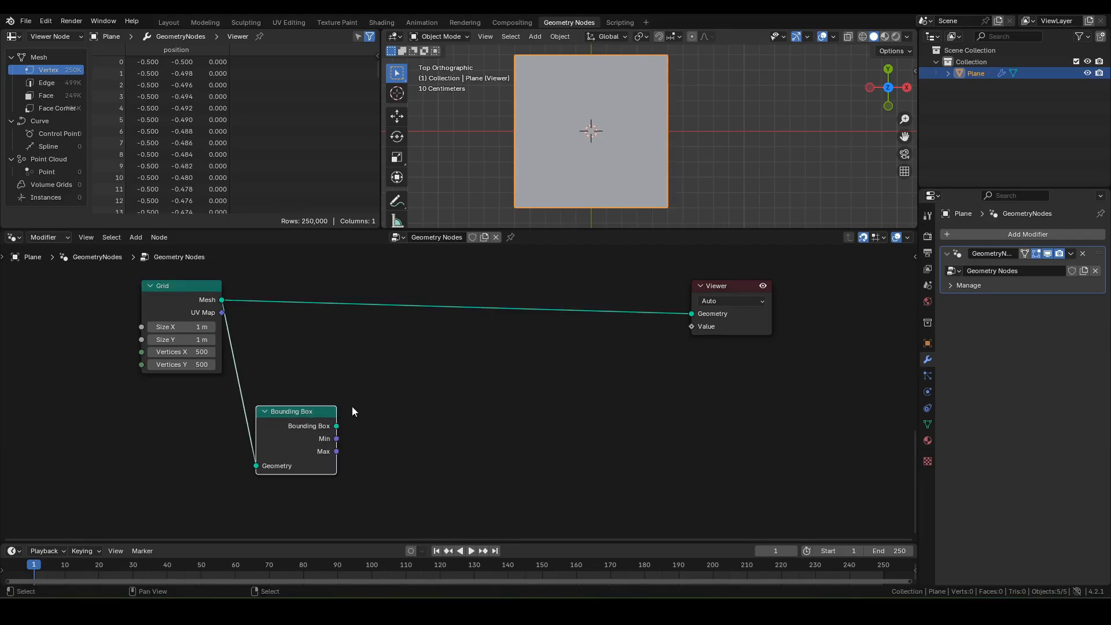
pyautogui.scroll(2, 351, 406)
pyautogui.moveTo(303, 372); pyautogui.dragTo(317, 364)
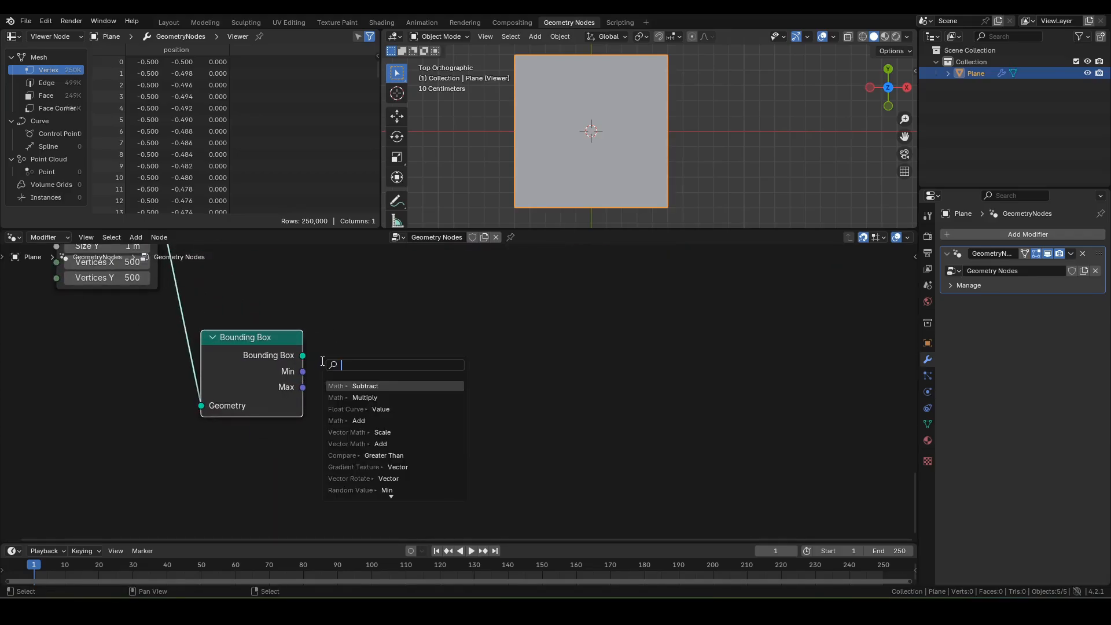
pyautogui.write('rand')
pyautogui.press('Return')
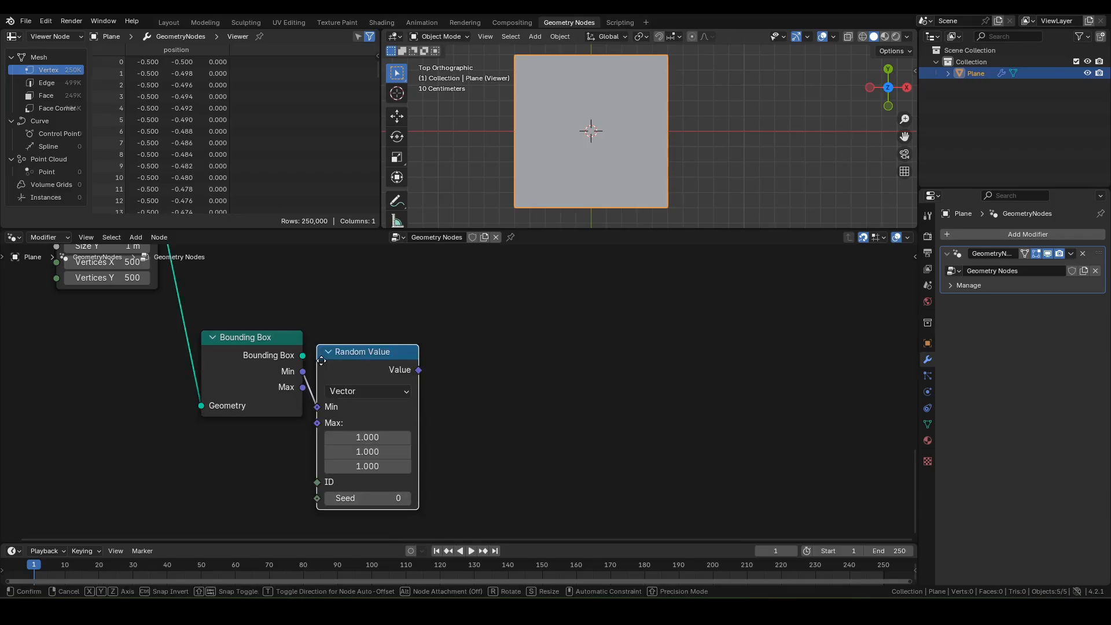
pyautogui.click(351, 347)
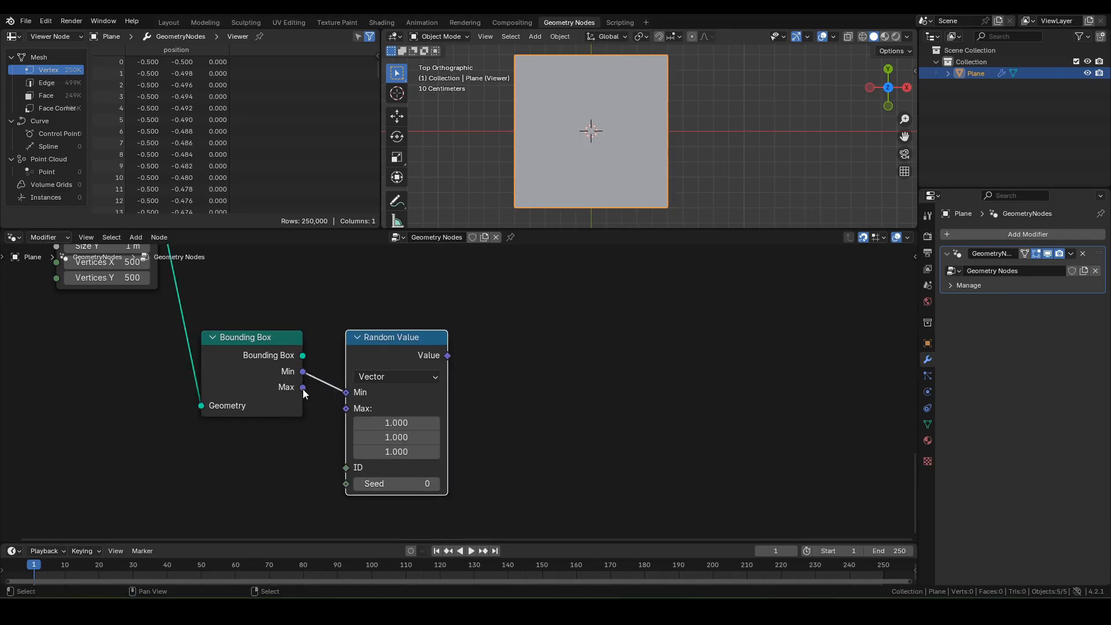
pyautogui.moveTo(303, 389); pyautogui.dragTo(350, 414)
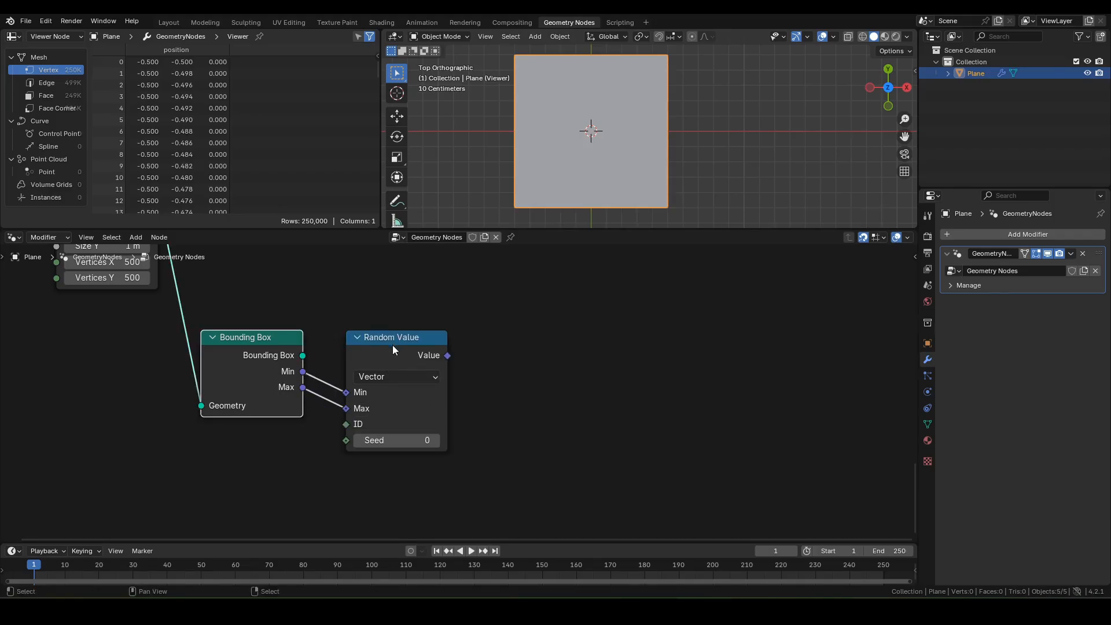
pyautogui.moveTo(392, 345); pyautogui.dragTo(378, 345)
# Step: Feed a new Value node into the Random Value's ID input
pyautogui.moveTo(332, 424); pyautogui.dragTo(250, 474)
pyautogui.write('va')
pyautogui.press('Return')
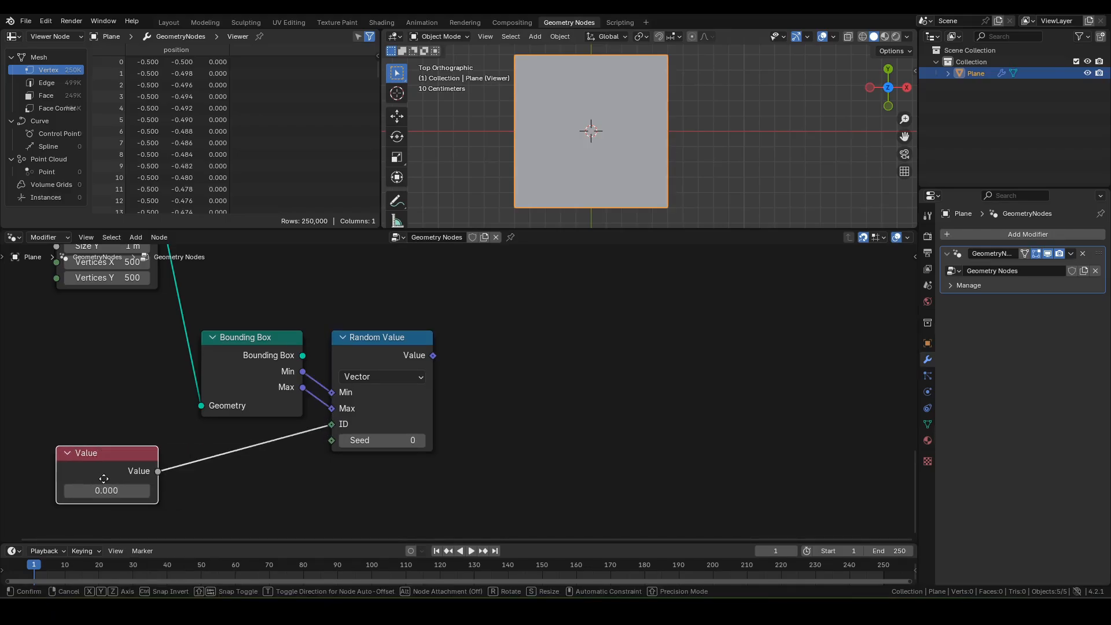
pyautogui.click(117, 490)
# Step: Feed a second Value node into the Random Value's Seed and move both Value nodes down
pyautogui.moveTo(331, 441); pyautogui.dragTo(373, 314, button='middle')
pyautogui.moveTo(373, 314); pyautogui.dragTo(205, 471)
pyautogui.write('va')
pyautogui.press('Return')
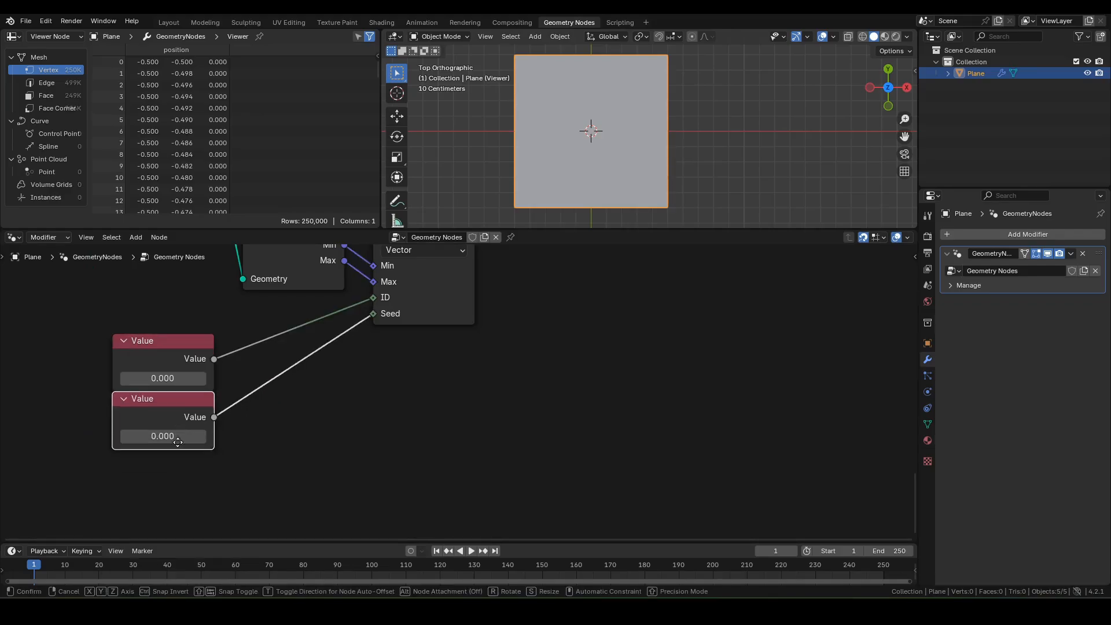
pyautogui.click(178, 442)
pyautogui.moveTo(215, 404); pyautogui.dragTo(212, 469, button='middle')
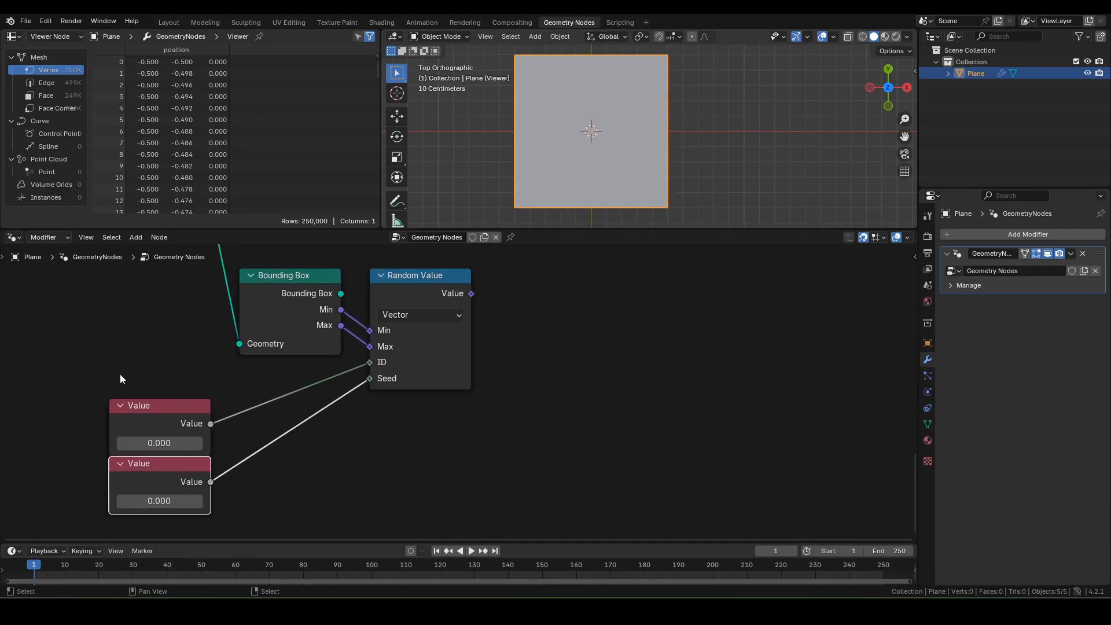
pyautogui.moveTo(120, 379); pyautogui.dragTo(181, 492)
pyautogui.moveTo(179, 418); pyautogui.dragTo(178, 447)
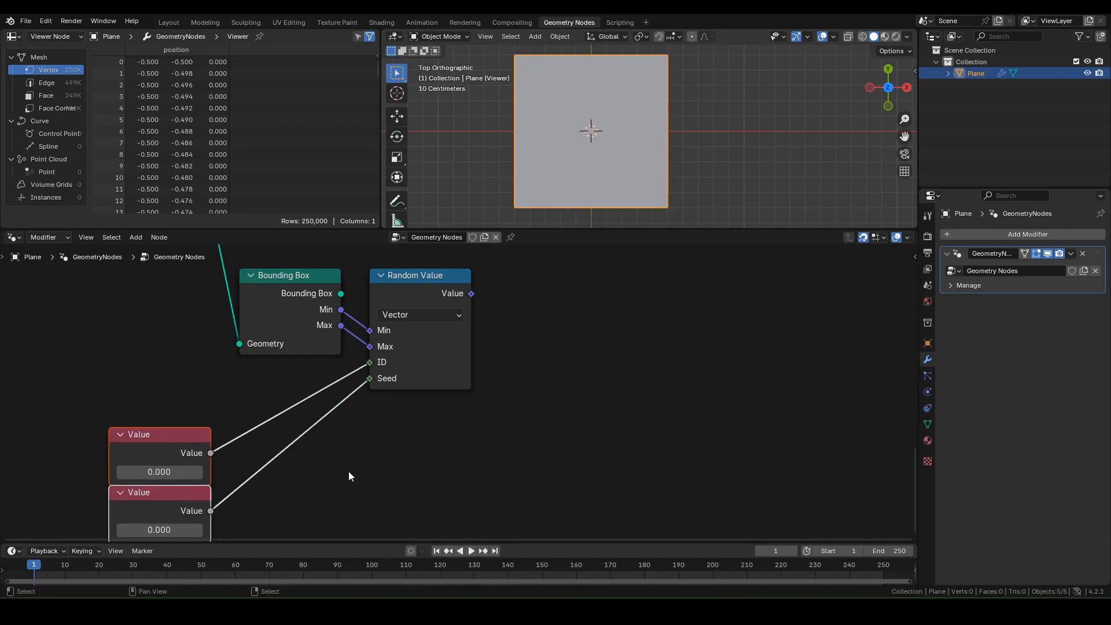
pyautogui.moveTo(441, 360); pyautogui.dragTo(342, 408, button='middle')
pyautogui.moveTo(428, 360); pyautogui.dragTo(406, 400, button='middle')
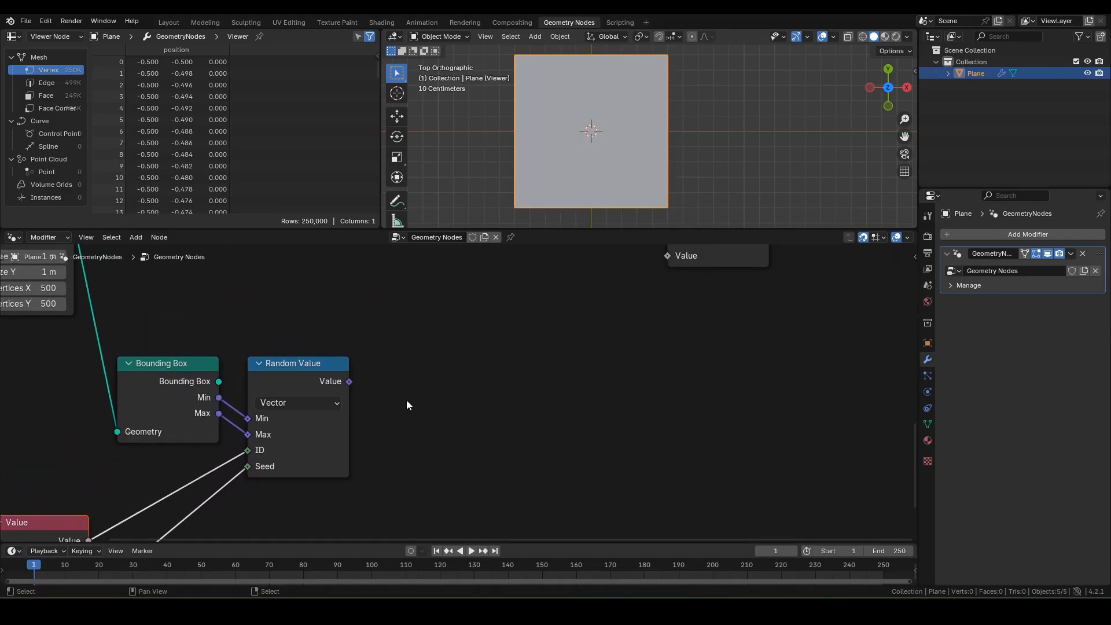
pyautogui.scroll(-1, 406, 400)
pyautogui.moveTo(418, 461); pyautogui.dragTo(461, 431, button='middle')
pyautogui.click(454, 443)
# Step: Add a Position node and subtract the random vector from it with a Vector Math Subtract
pyautogui.hotkey('shift', 'a')
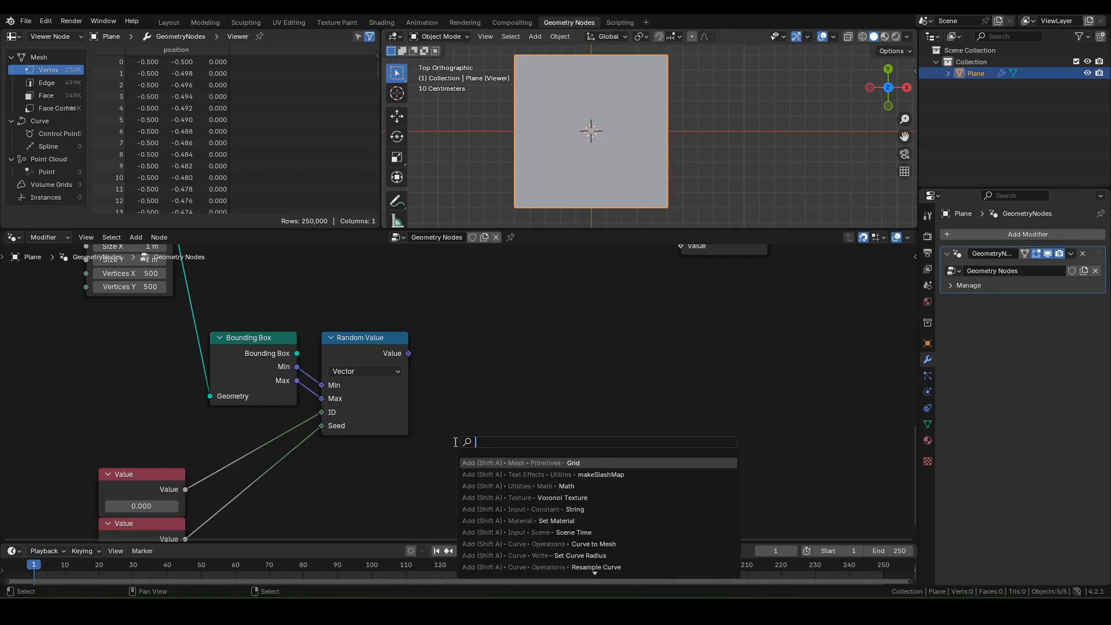
pyautogui.write('pos')
pyautogui.press('Return')
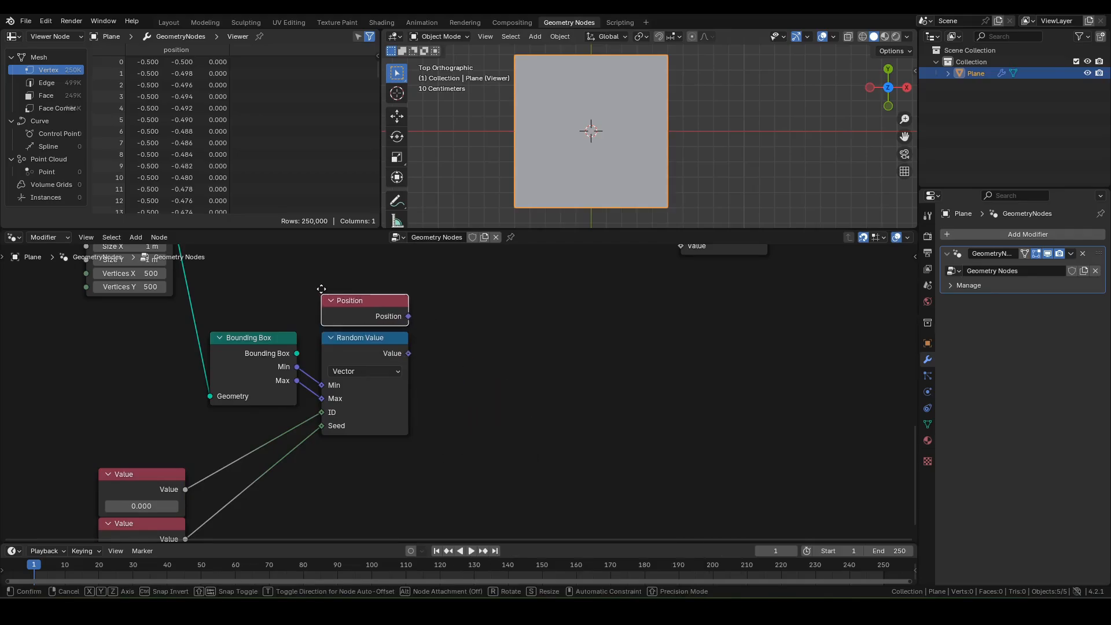
pyautogui.click(319, 289)
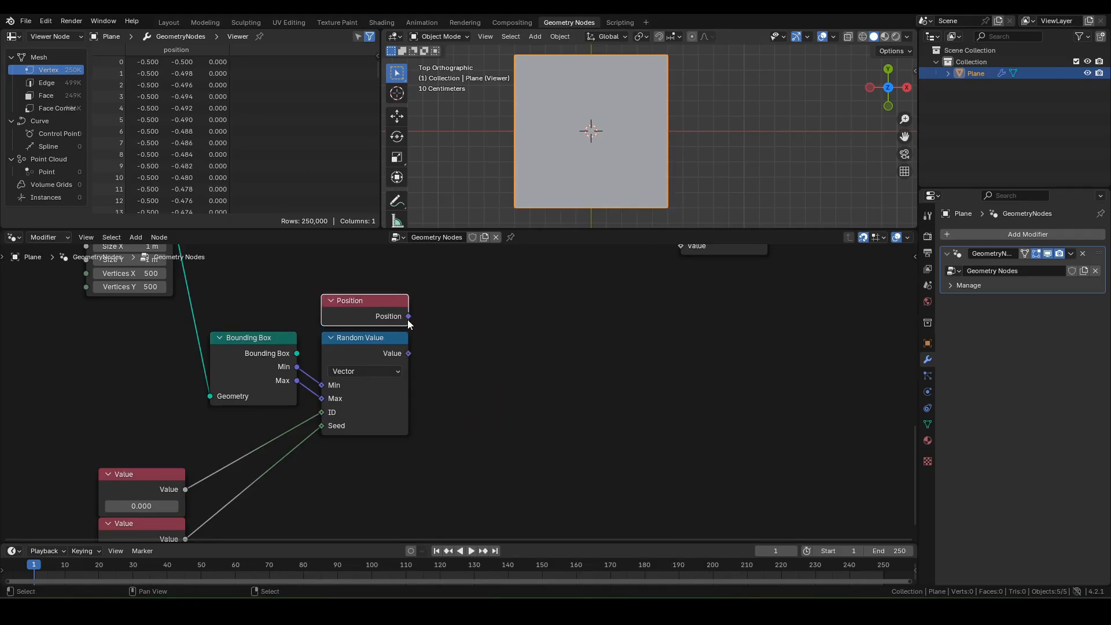
pyautogui.moveTo(408, 317); pyautogui.dragTo(444, 325)
pyautogui.write('add')
pyautogui.press('Return')
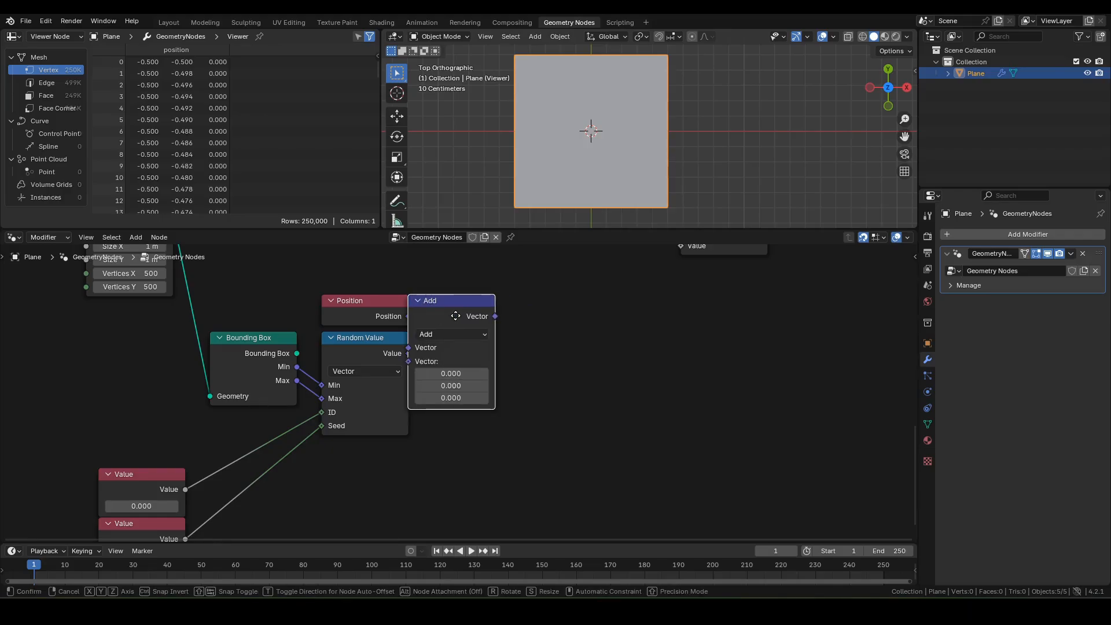
pyautogui.click(468, 328)
pyautogui.click(468, 335)
pyautogui.click(448, 379)
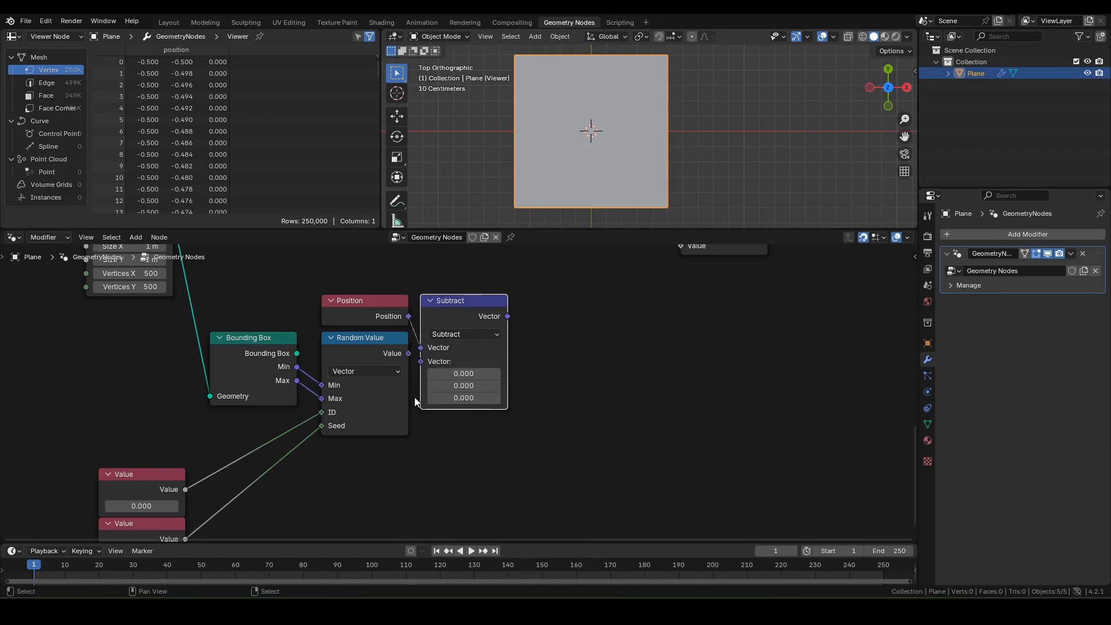
pyautogui.moveTo(408, 353); pyautogui.dragTo(431, 363)
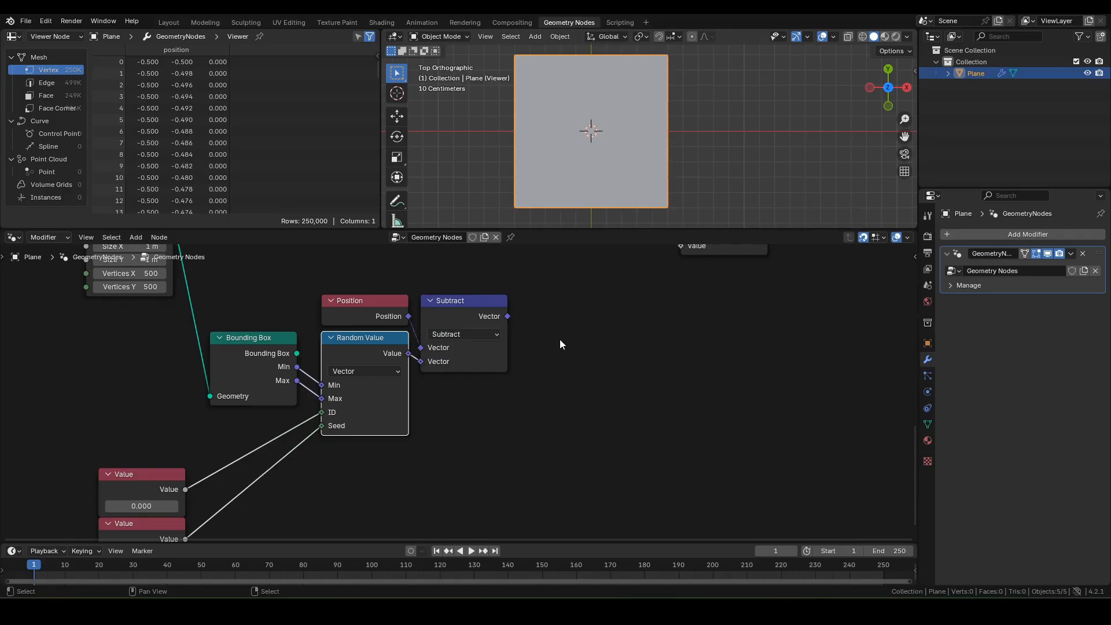
pyautogui.moveTo(560, 339); pyautogui.dragTo(507, 347, button='middle')
# Step: Feed the subtraction result into a Vector Rotate node set to Z Axis
pyautogui.moveTo(454, 325); pyautogui.dragTo(498, 333)
pyautogui.write('vr')
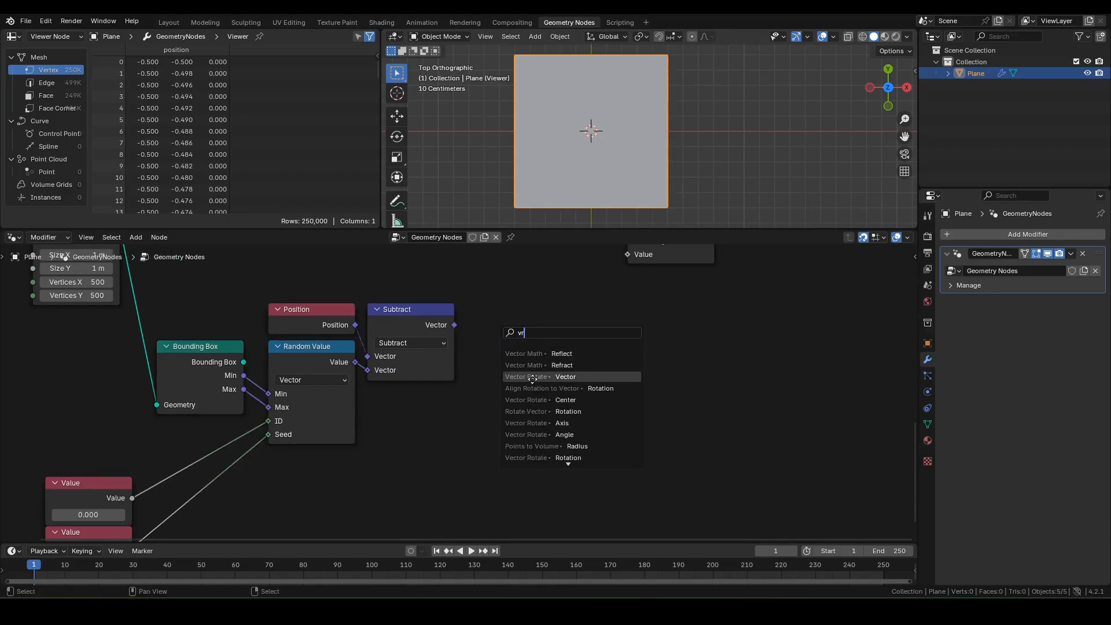
pyautogui.click(533, 377)
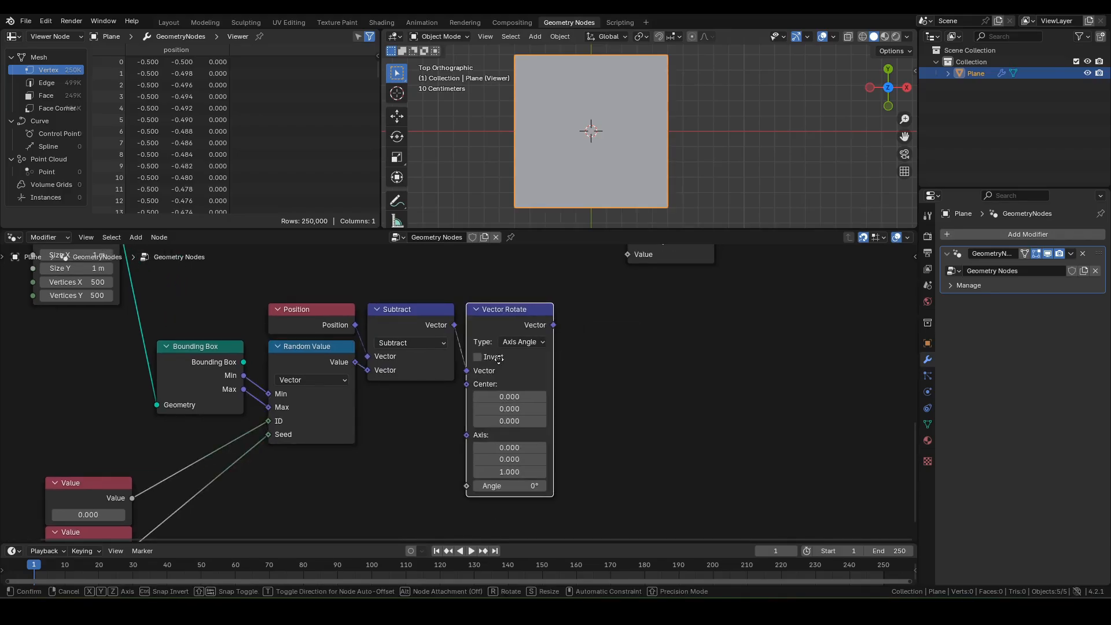
pyautogui.moveTo(587, 343); pyautogui.dragTo(589, 315, button='middle')
pyautogui.click(525, 315)
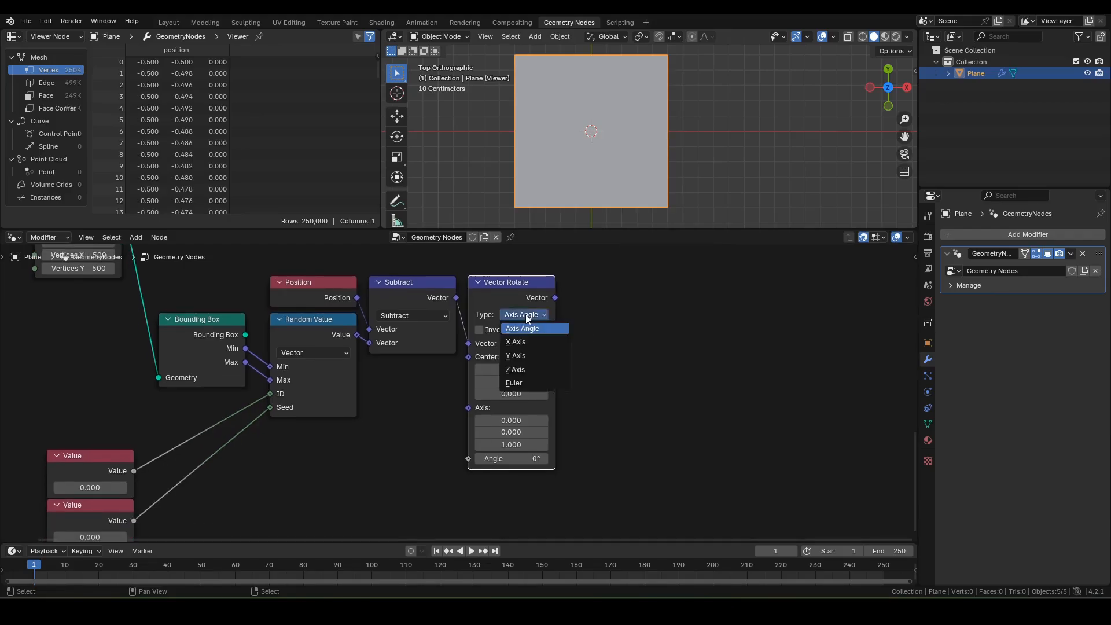
pyautogui.click(526, 367)
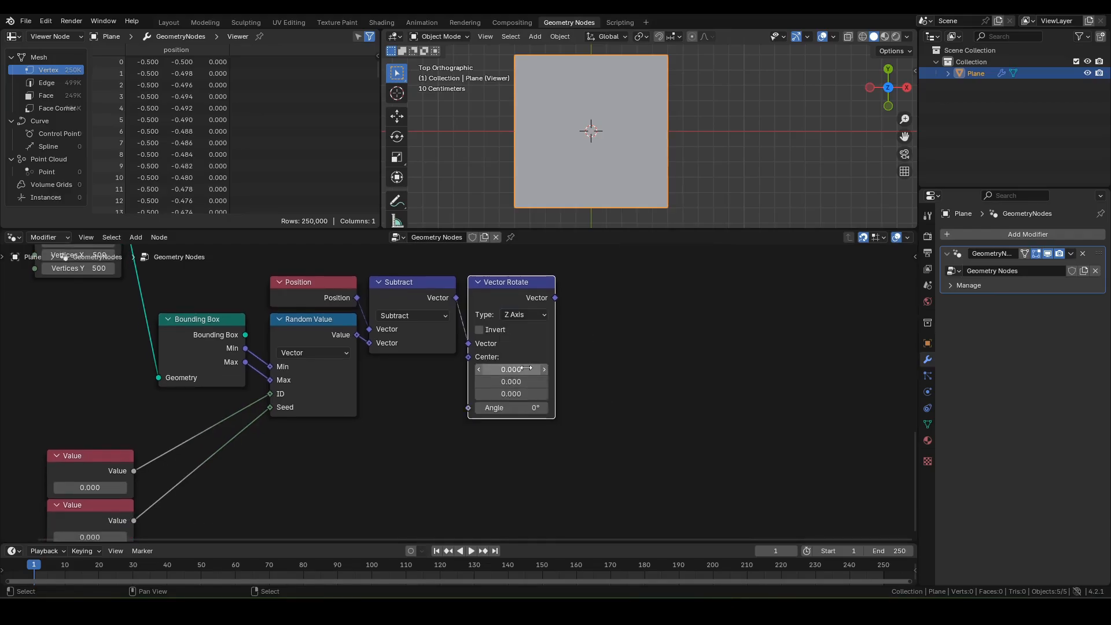
pyautogui.moveTo(466, 403); pyautogui.dragTo(515, 370, button='middle')
pyautogui.moveTo(518, 375); pyautogui.dragTo(475, 404)
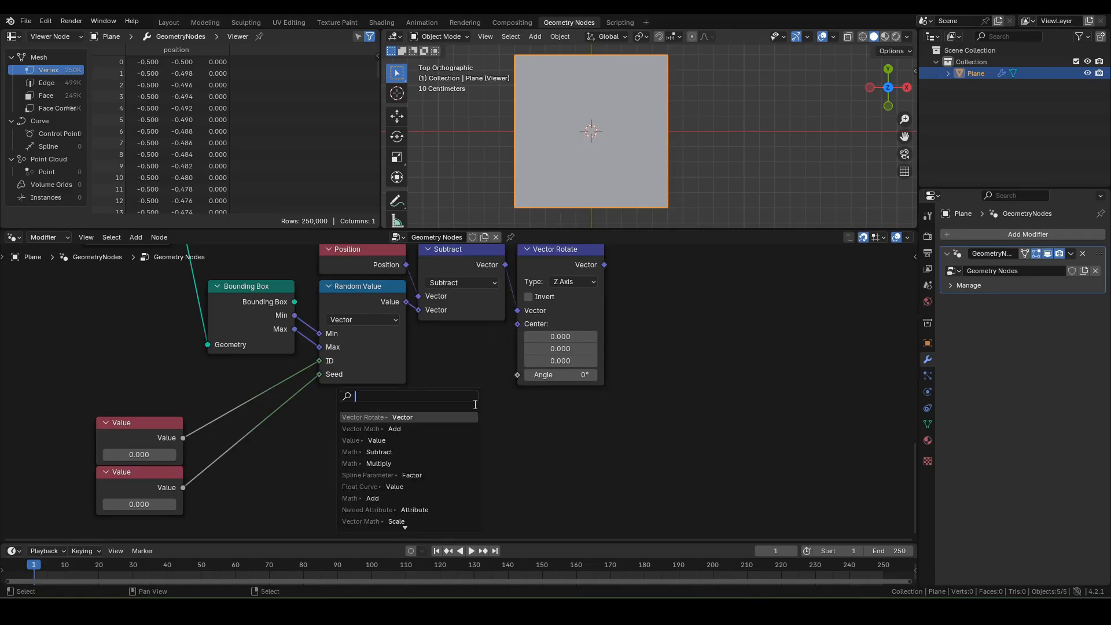
# Step: Drive Vector Rotate's Angle with a float Random Value whose Max is tau (6.283)
pyautogui.write('random')
pyautogui.press('Return')
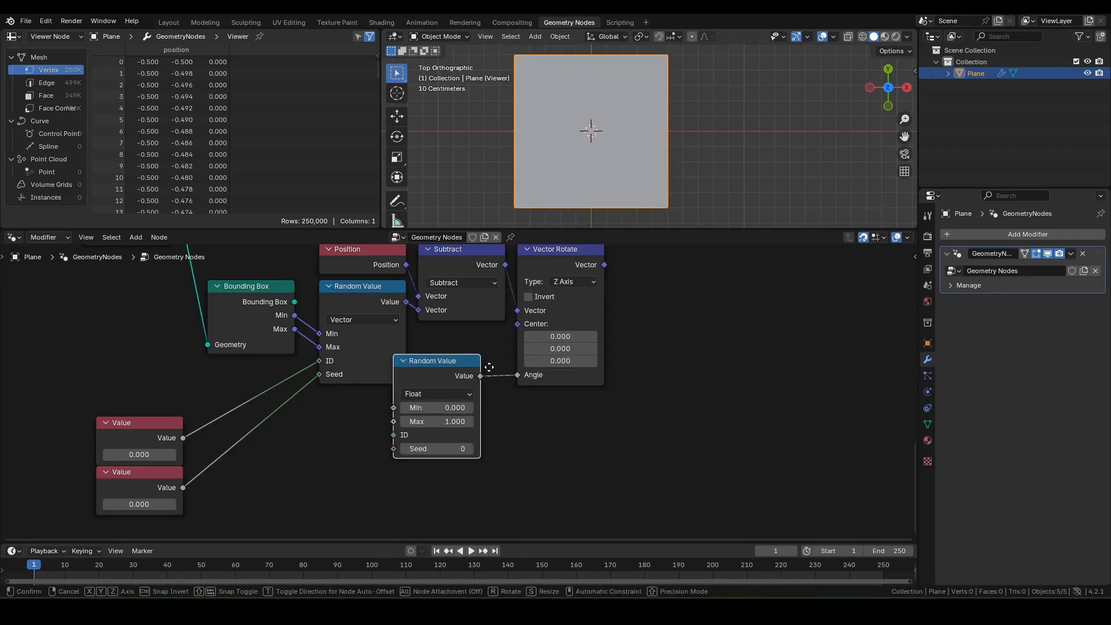
pyautogui.click(507, 353)
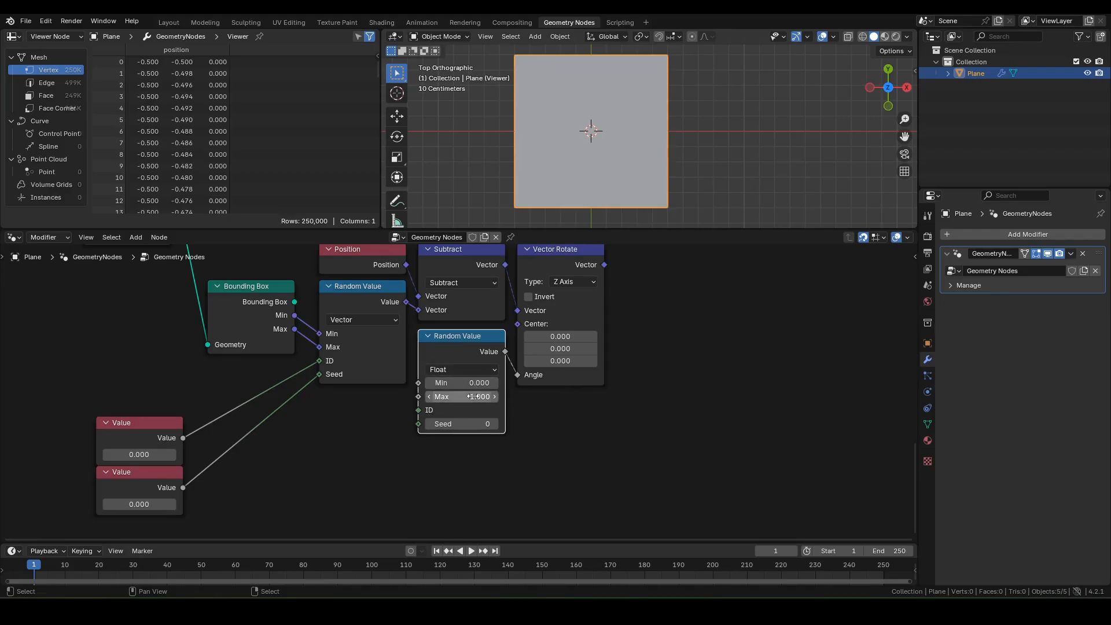
pyautogui.moveTo(608, 424)
pyautogui.mouseDown(button='middle')
pyautogui.moveTo(620, 399)
pyautogui.moveTo(617, 429)
pyautogui.mouseUp(button='middle')
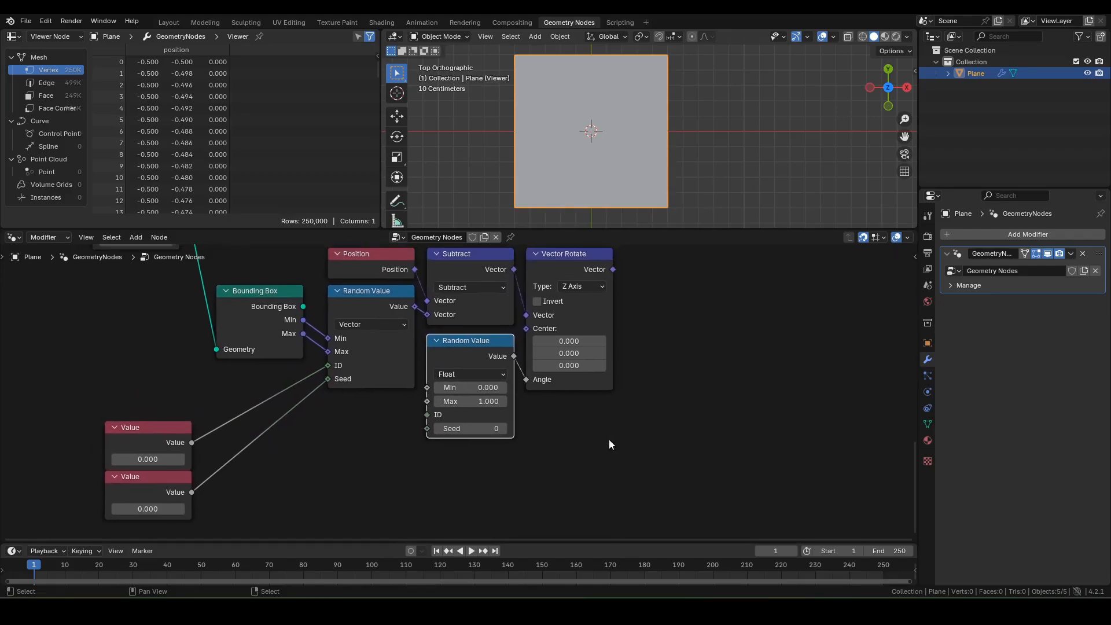
pyautogui.click(476, 403)
pyautogui.write('tau')
pyautogui.press('Return')
# Step: Wire the top Value node into the angle Random Value's ID and the lower one into Seed
pyautogui.moveTo(502, 466); pyautogui.dragTo(581, 390, button='middle')
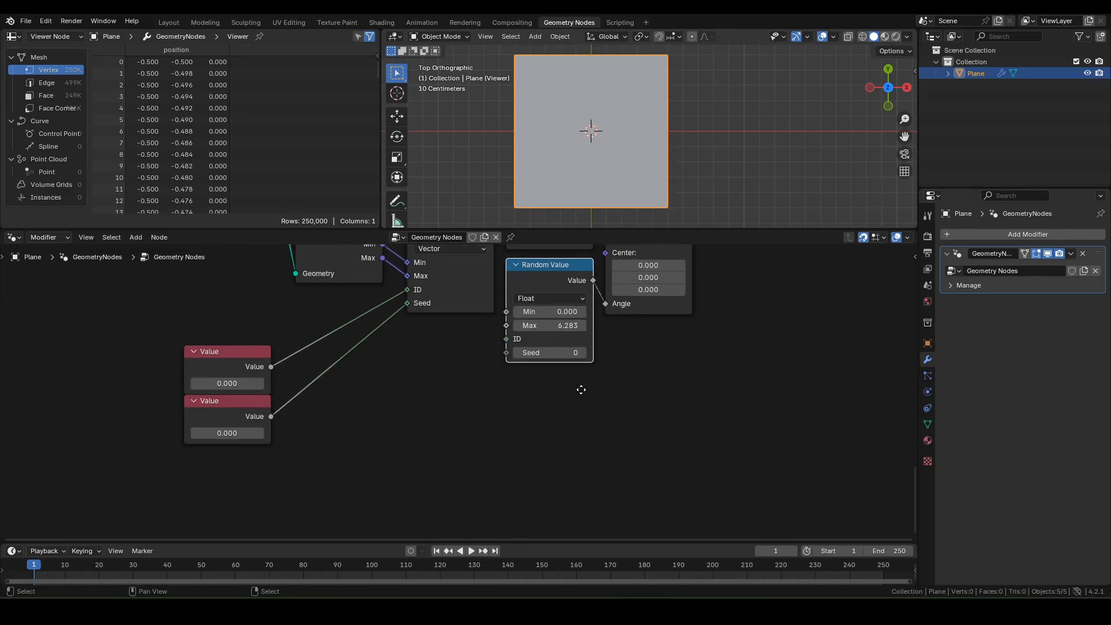
pyautogui.moveTo(272, 367); pyautogui.dragTo(506, 339)
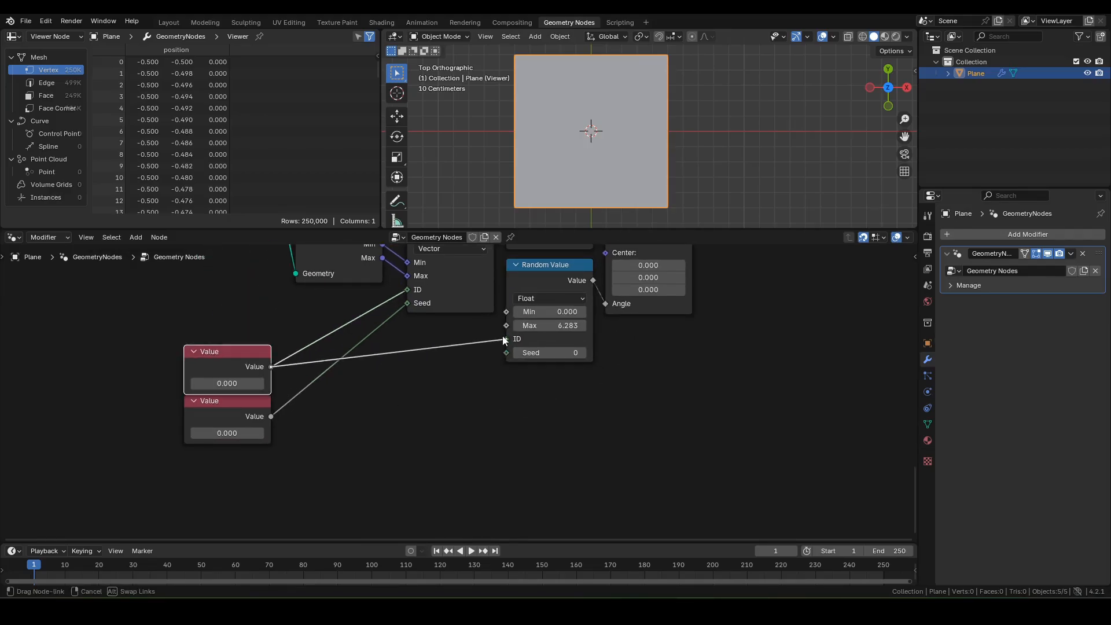
pyautogui.moveTo(269, 416); pyautogui.dragTo(507, 353)
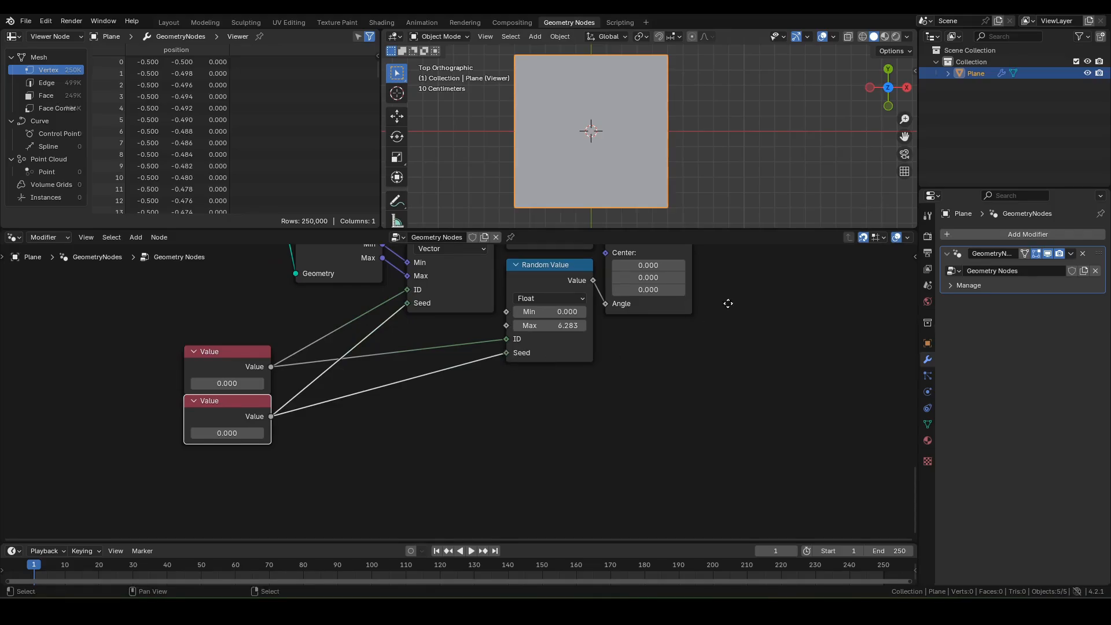
pyautogui.moveTo(728, 303); pyautogui.dragTo(555, 436, button='middle')
pyautogui.moveTo(557, 357); pyautogui.dragTo(481, 387, button='middle')
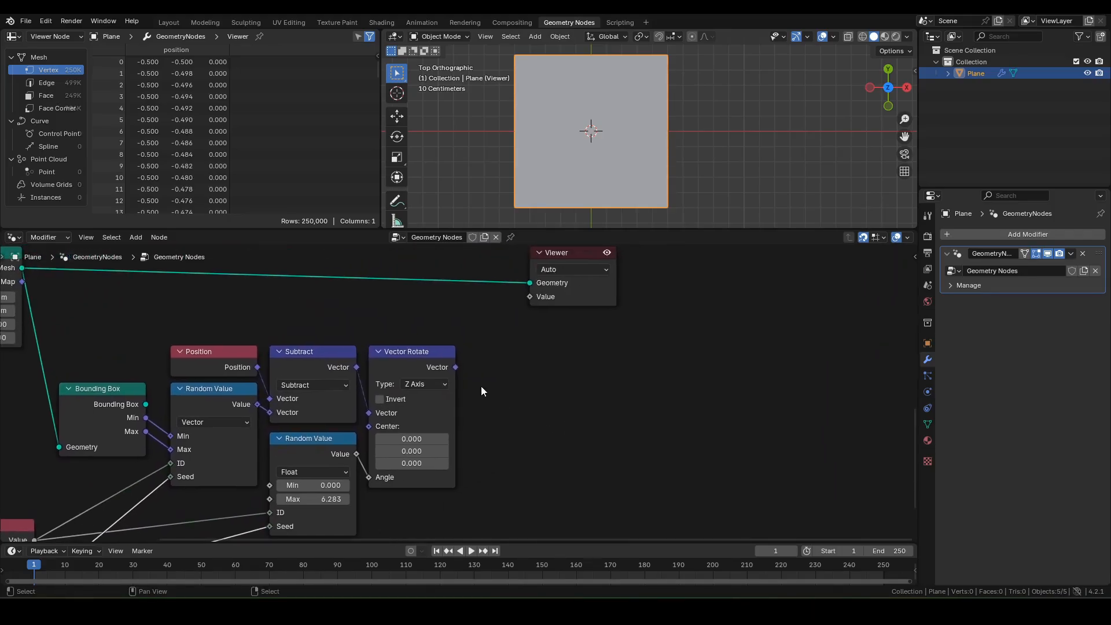
pyautogui.moveTo(456, 367); pyautogui.dragTo(483, 367)
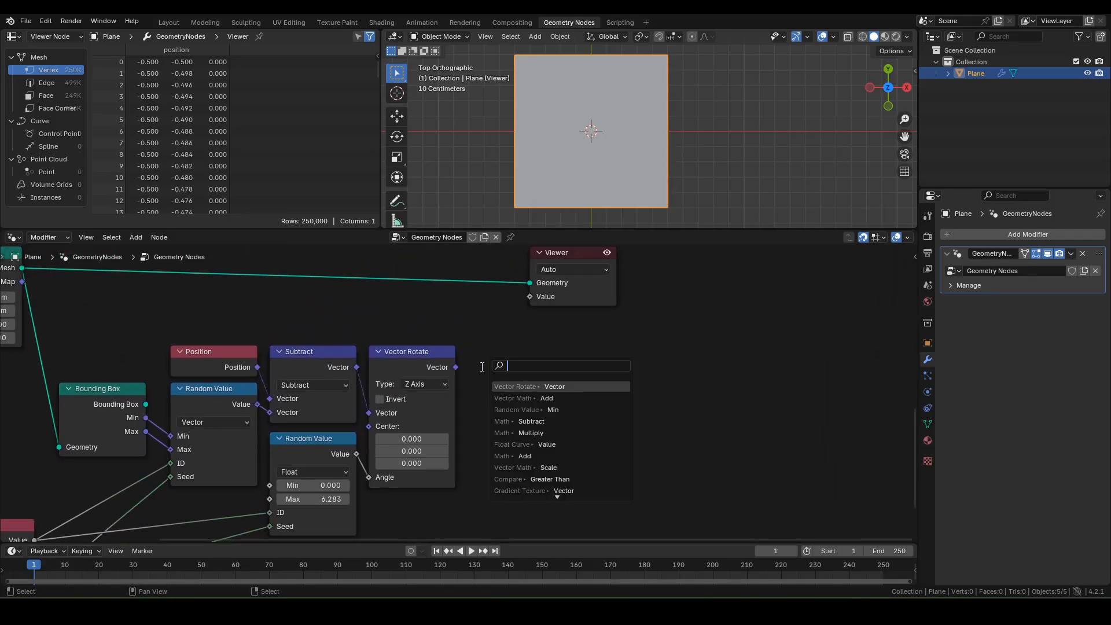
# Step: Add a Gradient Texture fed by the rotated vector
pyautogui.write('gradient')
pyautogui.press('Return')
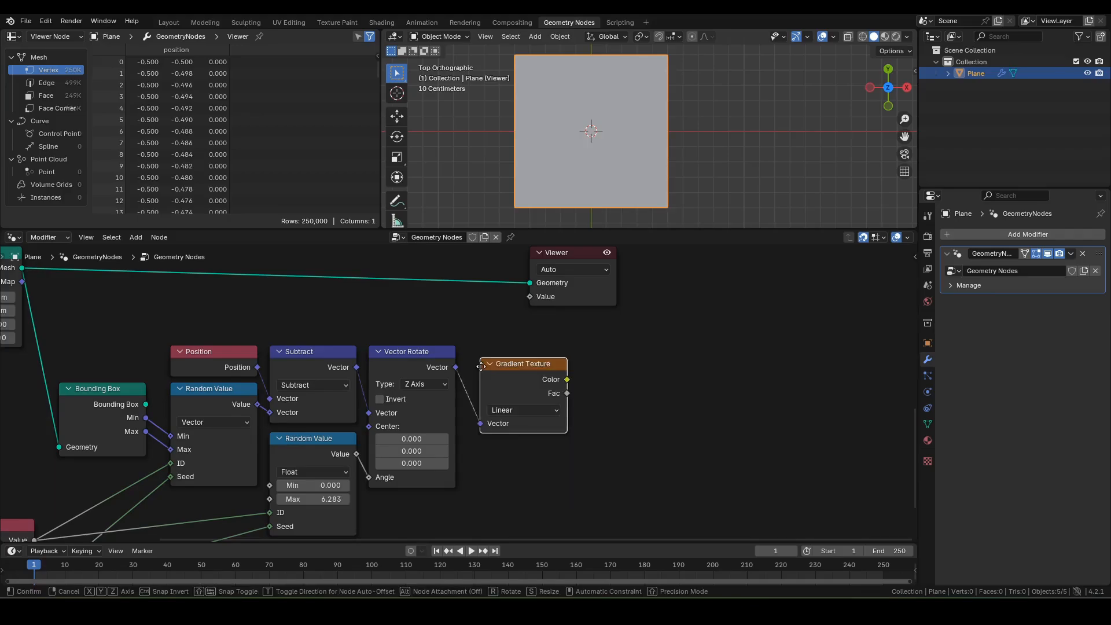
pyautogui.click(469, 354)
pyautogui.moveTo(557, 375); pyautogui.dragTo(487, 387, button='middle')
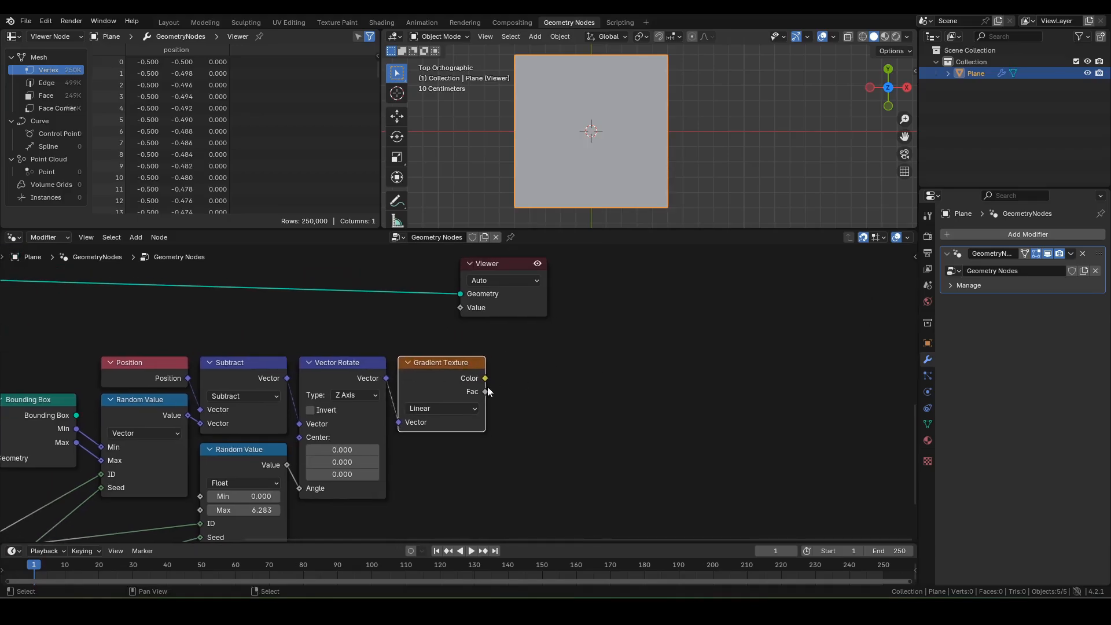
# Step: Threshold the gradient Fac with a Greater Than node and preview the black-and-white diagonal split
pyautogui.moveTo(486, 394); pyautogui.dragTo(528, 375)
pyautogui.write('graete')
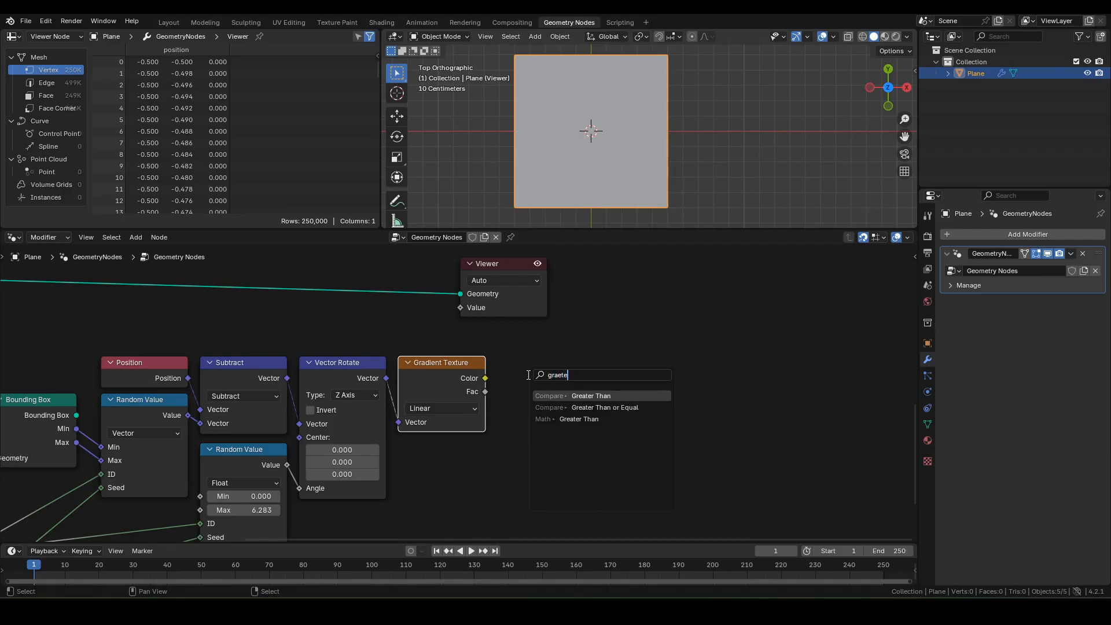
pyautogui.press('Return')
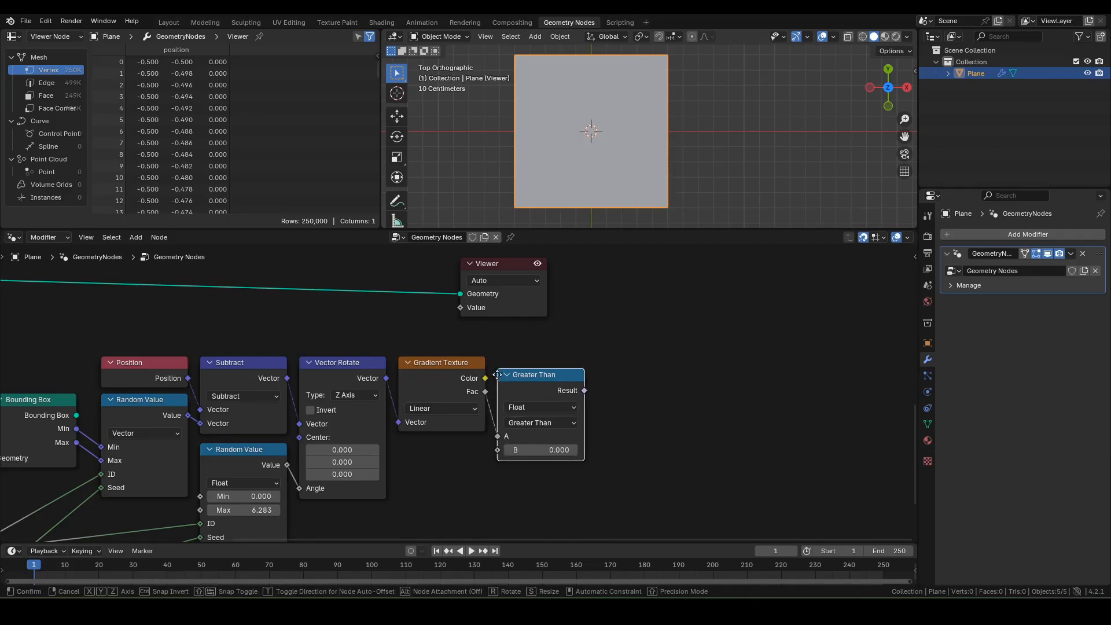
pyautogui.click(503, 370)
pyautogui.keyDown('ctrl'); pyautogui.keyDown('shift'); pyautogui.click(525, 369); pyautogui.keyUp('shift'); pyautogui.keyUp('ctrl')
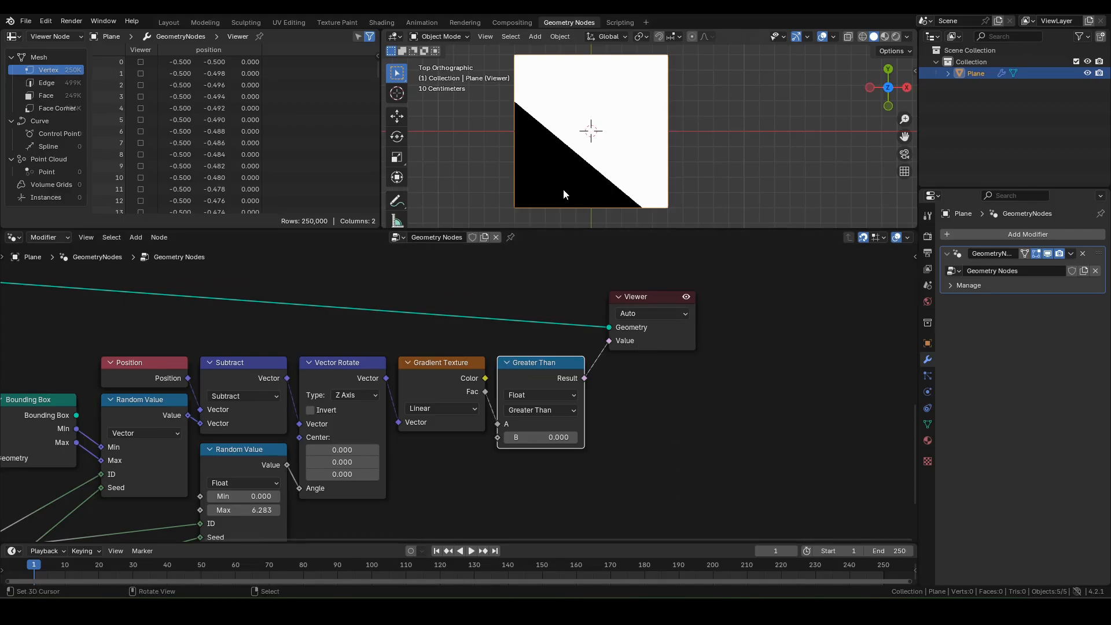
pyautogui.keyDown('shift'); pyautogui.moveTo(572, 185); pyautogui.dragTo(594, 180, button='middle'); pyautogui.keyUp('shift')
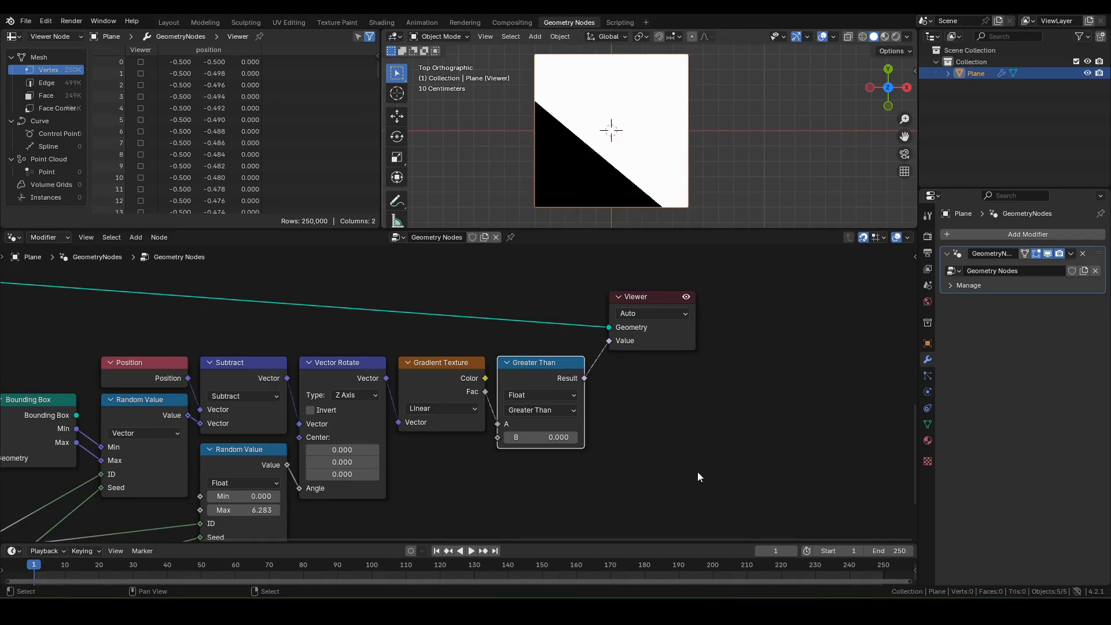
pyautogui.keyDown('shift'); pyautogui.moveTo(690, 397); pyautogui.dragTo(761, 381, button='middle'); pyautogui.keyUp('shift')
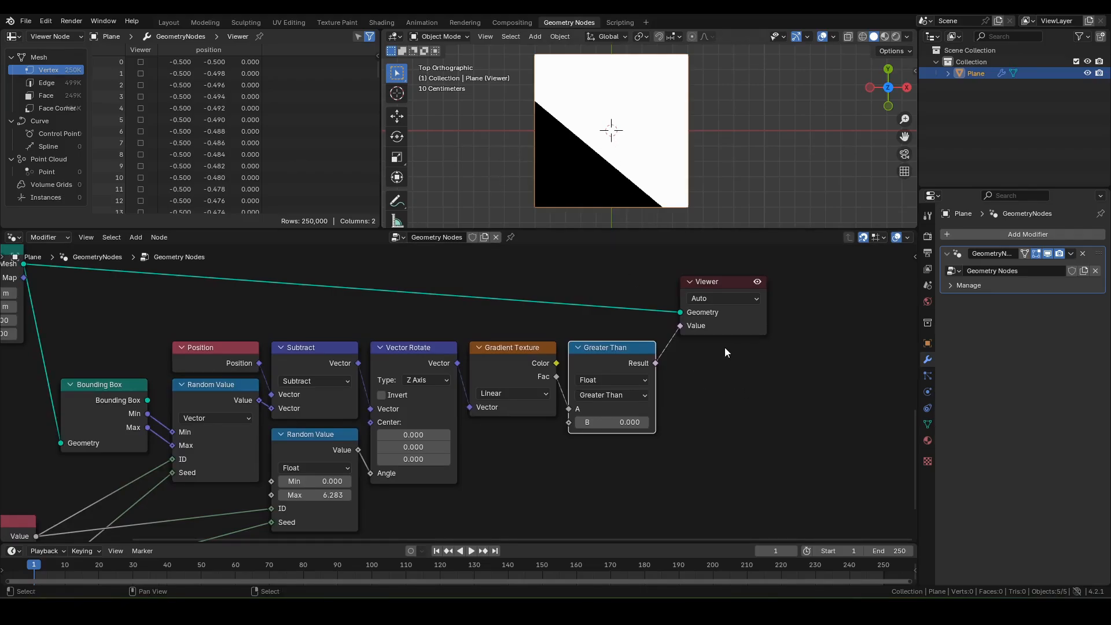
# Step: Add a Float Switch driven by Greater Than's Result, with False set to 1
pyautogui.moveTo(725, 347); pyautogui.dragTo(607, 398, button='middle')
pyautogui.moveTo(620, 332); pyautogui.dragTo(692, 269)
pyautogui.press('F3')
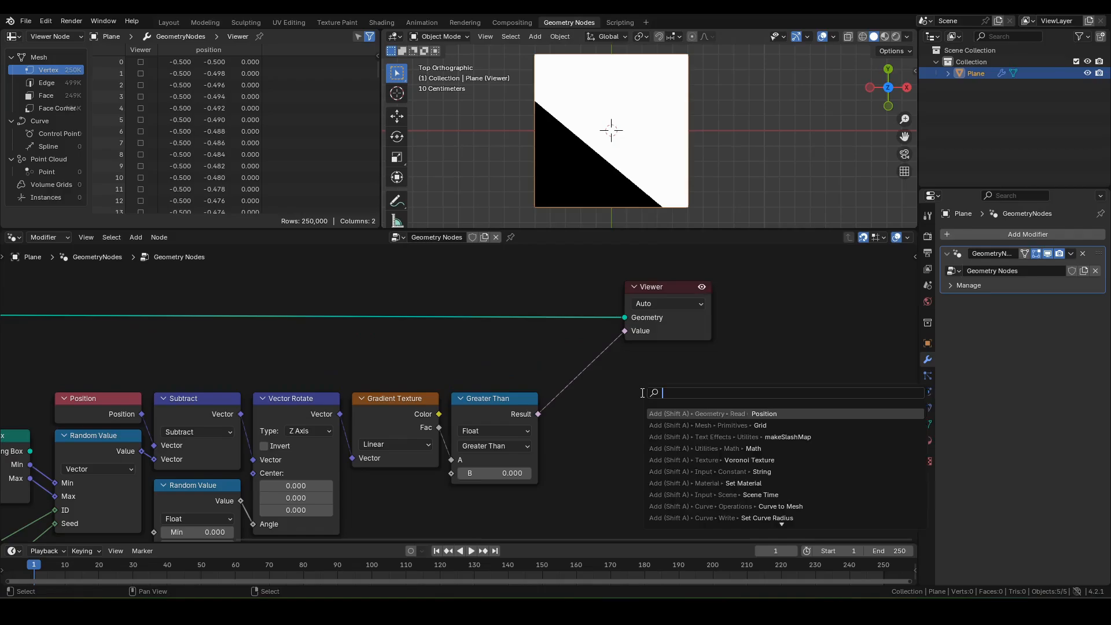
pyautogui.write('sw')
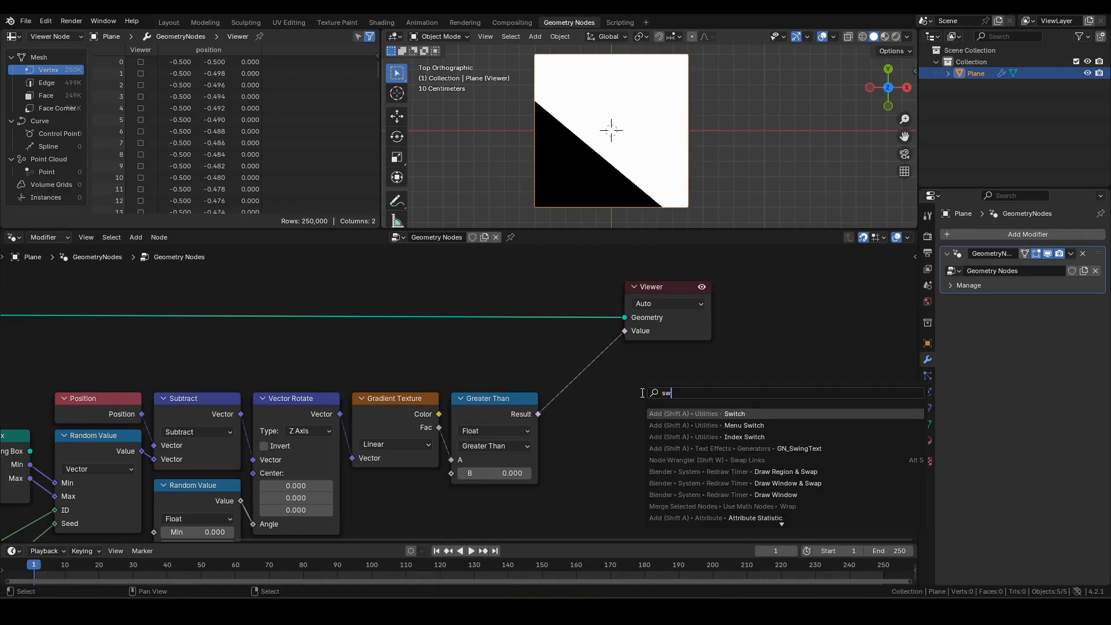
pyautogui.write('itch')
pyautogui.press('Return')
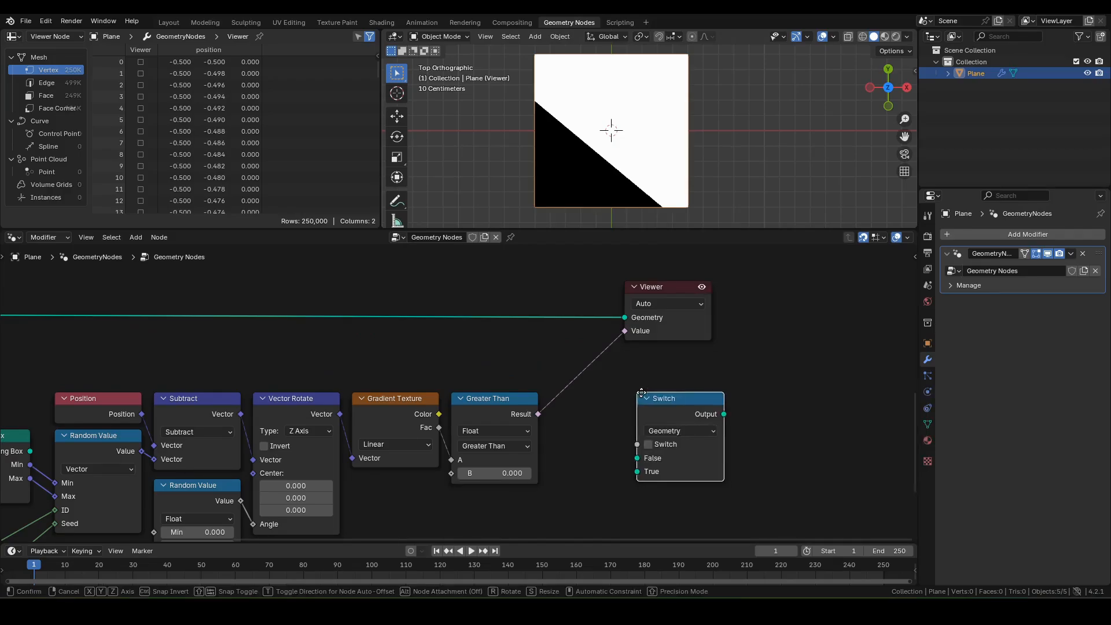
pyautogui.click(605, 393)
pyautogui.click(638, 436)
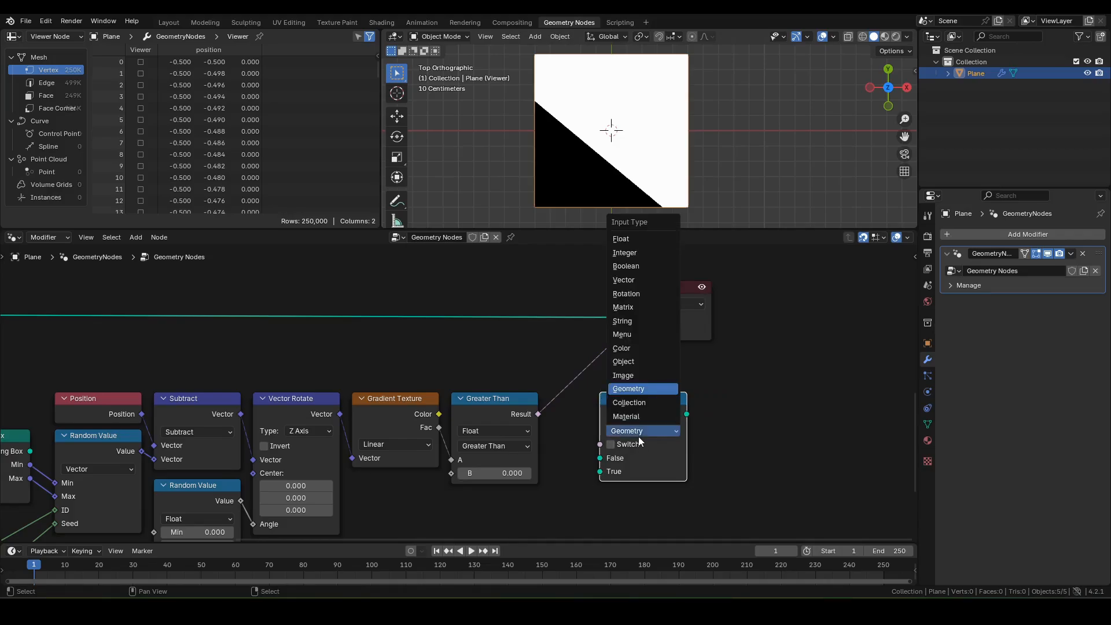
pyautogui.click(638, 436)
pyautogui.moveTo(538, 414); pyautogui.dragTo(587, 415)
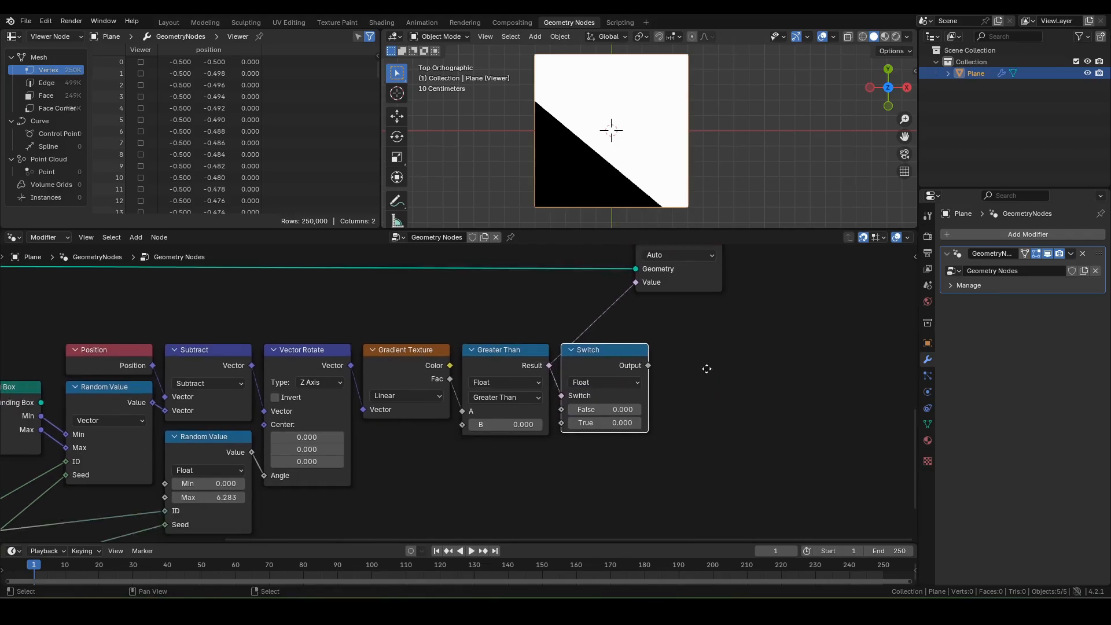
pyautogui.moveTo(696, 415); pyautogui.dragTo(707, 367, button='middle')
pyautogui.click(605, 407)
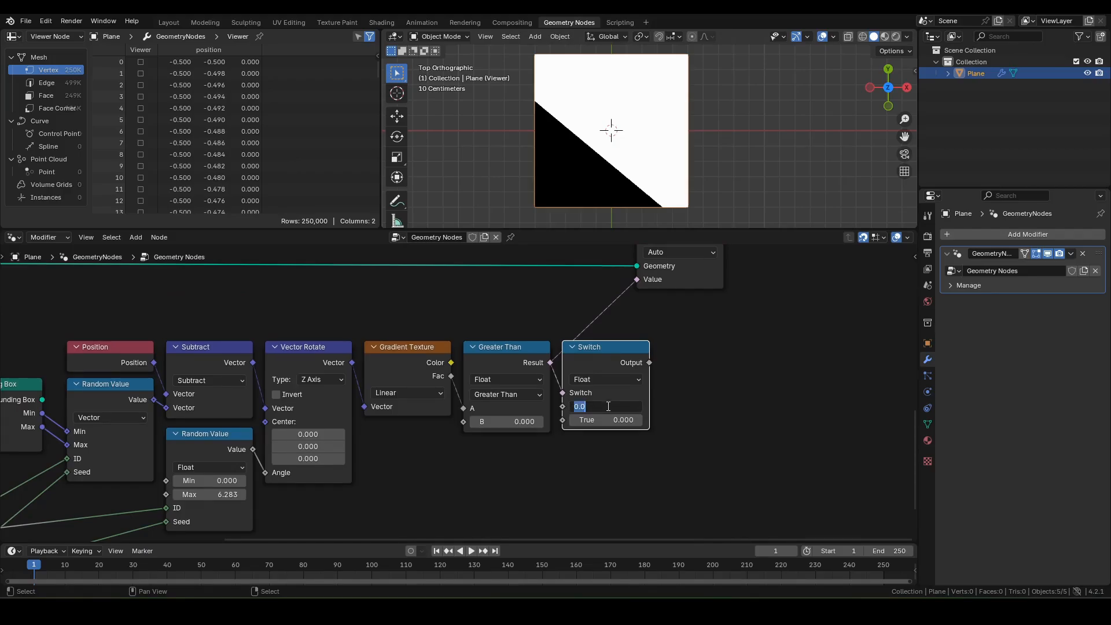
pyautogui.write('1')
pyautogui.press('Return')
# Step: Feed the Switch's True from a Random Value ranging 0.5 to 1, with the top Value on its ID
pyautogui.moveTo(562, 422); pyautogui.dragTo(526, 466)
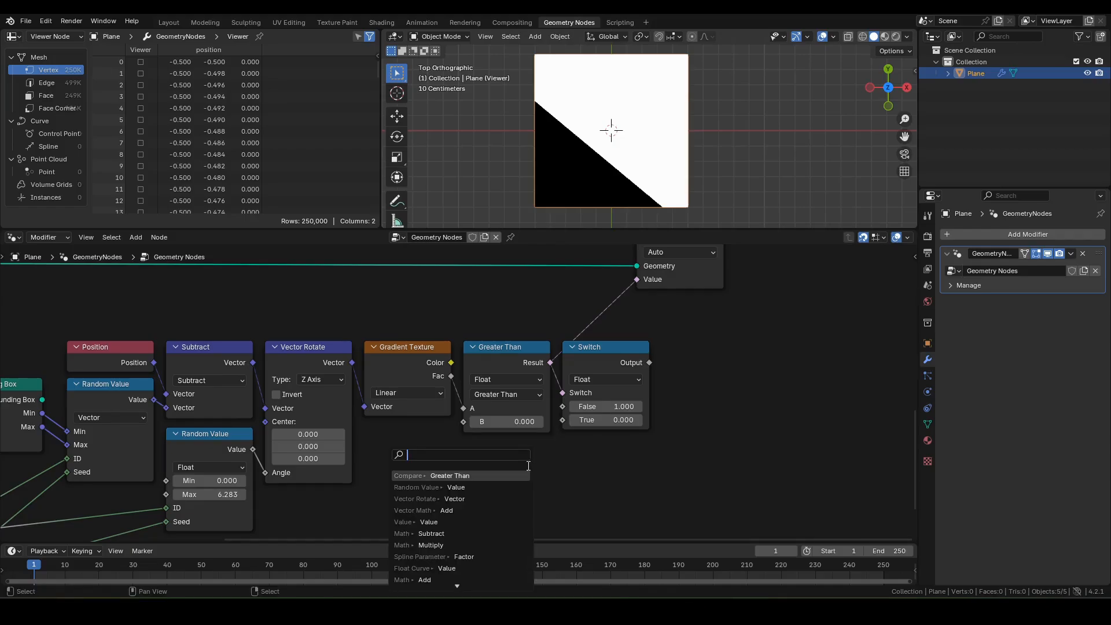
pyautogui.write('rand')
pyautogui.press('Return')
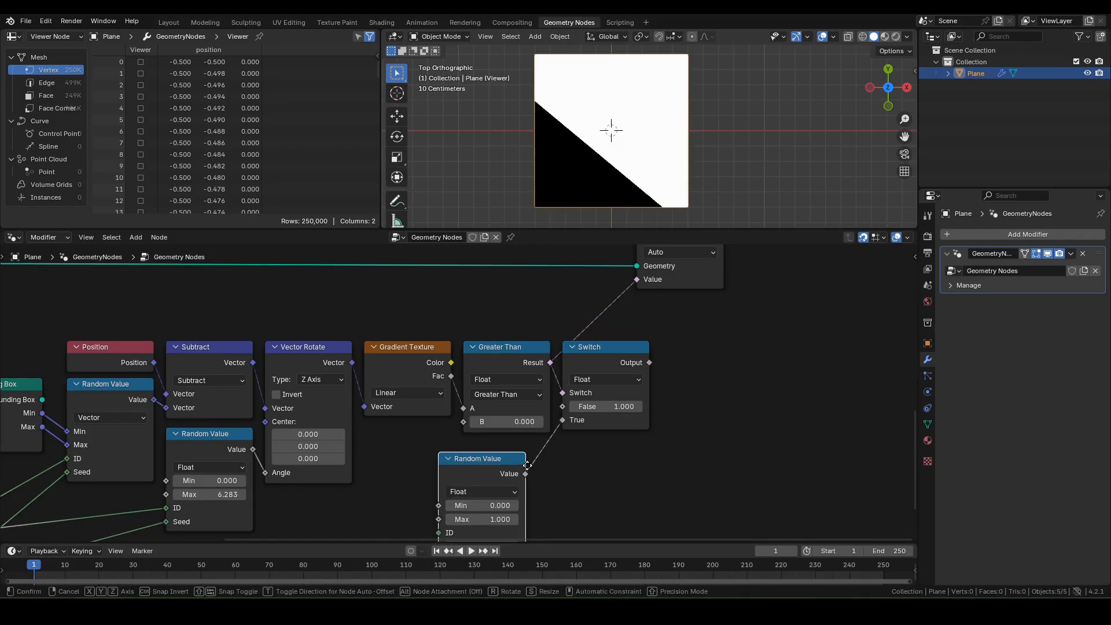
pyautogui.click(552, 453)
pyautogui.moveTo(572, 465); pyautogui.dragTo(577, 399, button='middle')
pyautogui.click(496, 426)
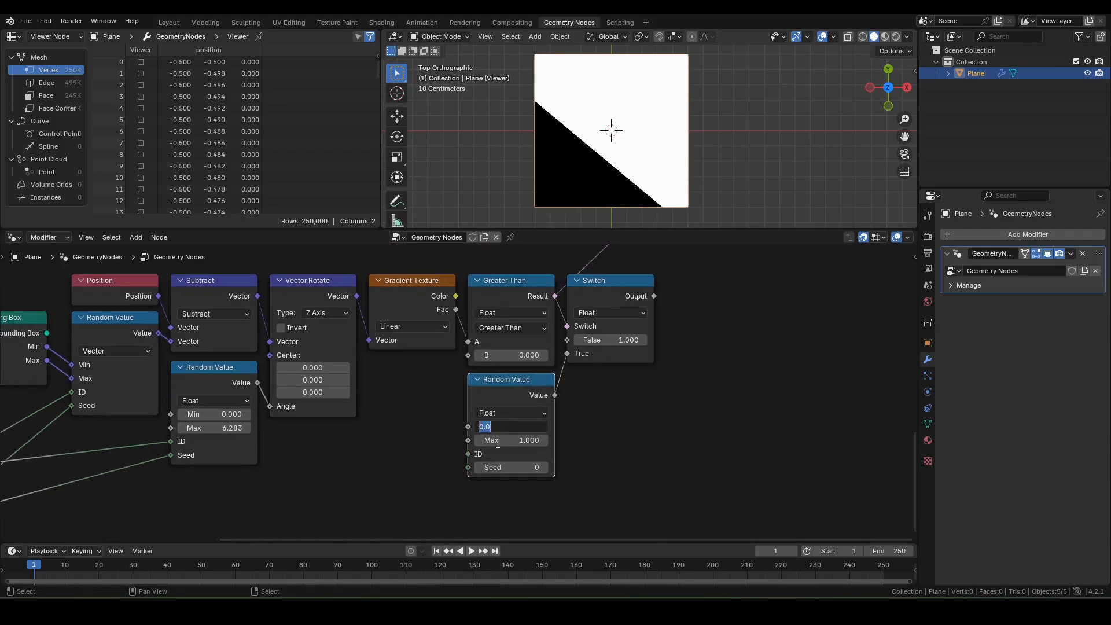
pyautogui.write('.5')
pyautogui.press('Return')
pyautogui.scroll(-3, 494, 451)
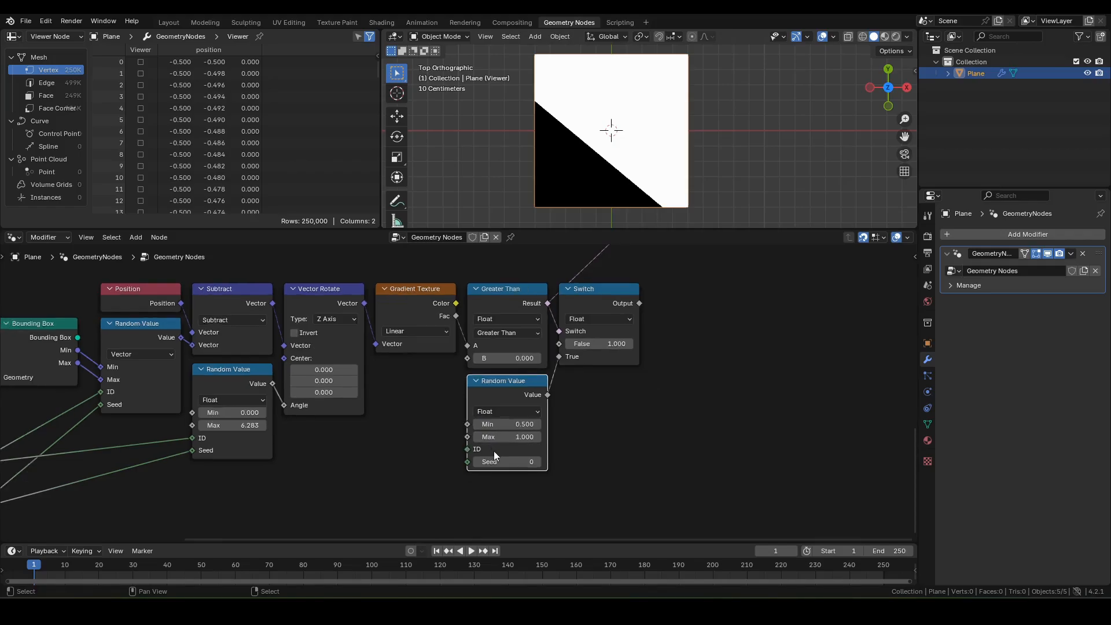
pyautogui.moveTo(372, 479); pyautogui.dragTo(443, 433, button='middle')
pyautogui.moveTo(122, 416); pyautogui.dragTo(544, 403)
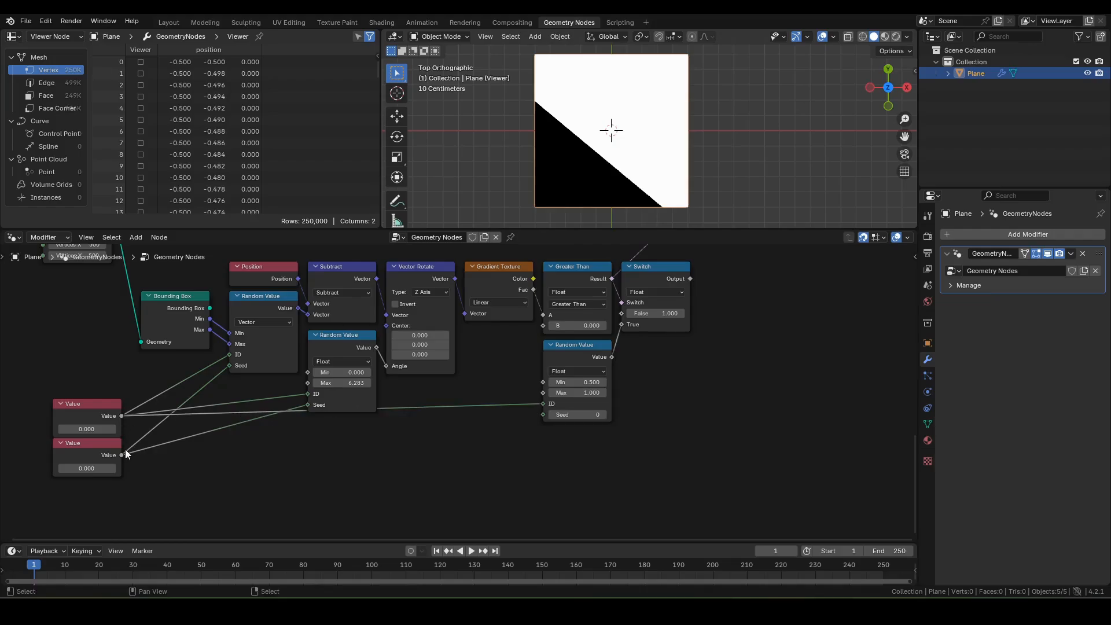
# Step: Connect the lower Value to the new Random Value's Seed and add reroutes along the Value wires
pyautogui.moveTo(123, 454); pyautogui.dragTo(506, 428)
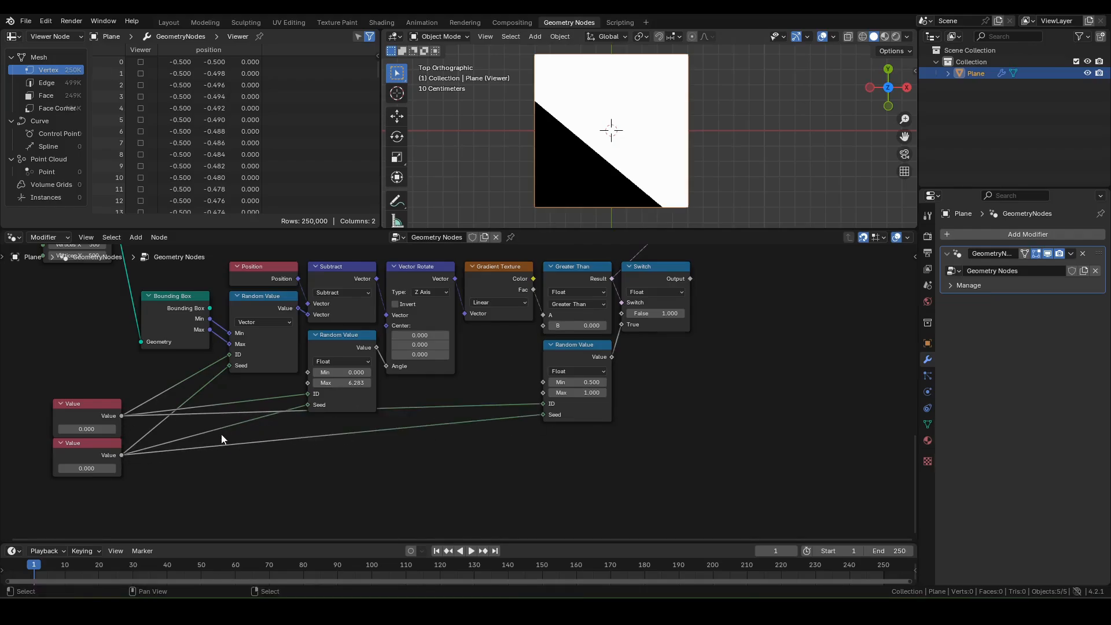
pyautogui.keyDown('shift'); pyautogui.moveTo(156, 377); pyautogui.dragTo(191, 460, button='right'); pyautogui.keyUp('shift')
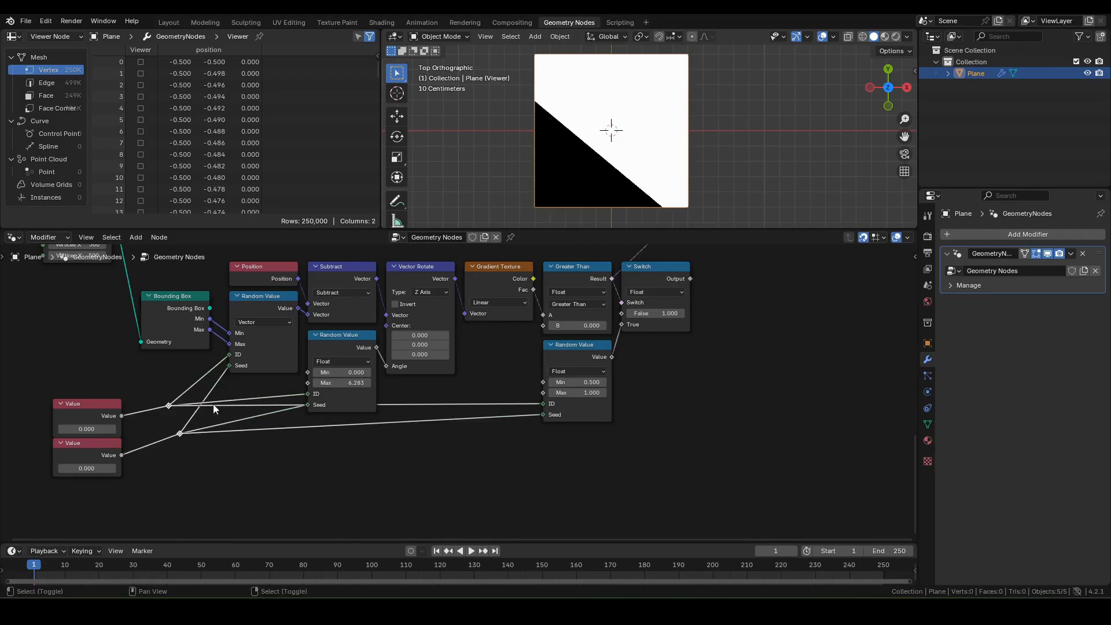
pyautogui.keyDown('shift'); pyautogui.moveTo(252, 403); pyautogui.dragTo(266, 443, button='right'); pyautogui.keyUp('shift')
pyautogui.keyDown('shift'); pyautogui.moveTo(450, 389); pyautogui.dragTo(495, 479, button='right'); pyautogui.keyUp('shift')
# Step: Line up the reroute points into tidy rows
pyautogui.click(252, 402)
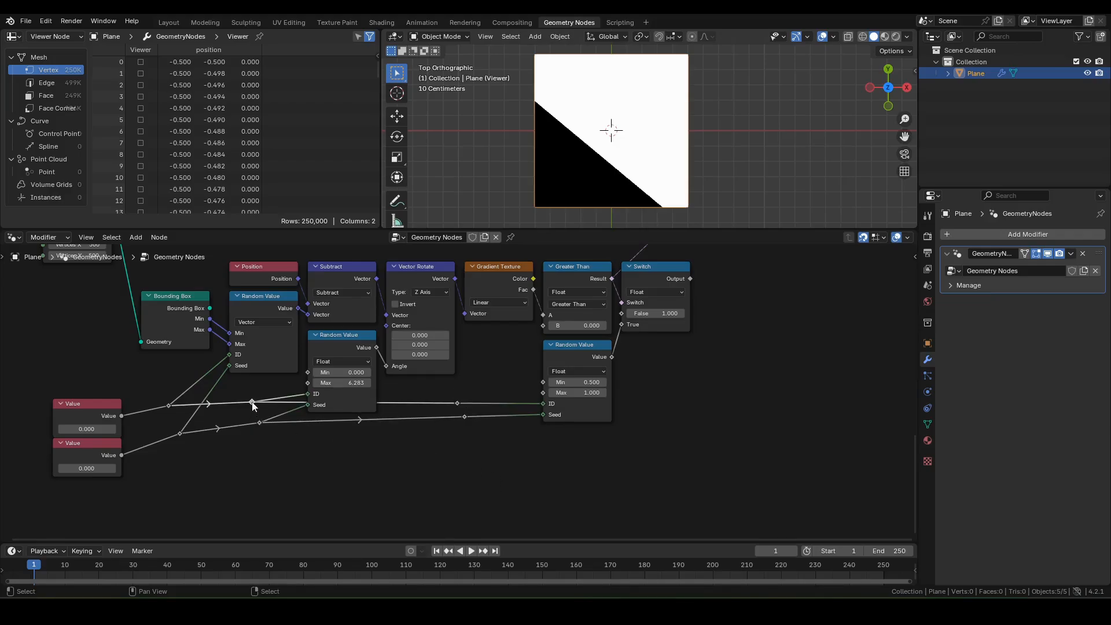
pyautogui.moveTo(252, 403); pyautogui.dragTo(289, 421)
pyautogui.moveTo(259, 423); pyautogui.dragTo(288, 431)
pyautogui.moveTo(465, 417)
pyautogui.mouseDown()
pyautogui.moveTo(463, 433)
pyautogui.moveTo(465, 420)
pyautogui.mouseUp()
pyautogui.moveTo(180, 433); pyautogui.dragTo(209, 430)
pyautogui.moveTo(169, 405); pyautogui.dragTo(209, 424)
pyautogui.moveTo(449, 405); pyautogui.dragTo(478, 441)
pyautogui.moveTo(464, 427); pyautogui.dragTo(533, 428)
pyautogui.click(422, 440)
pyautogui.keyDown('shift'); pyautogui.moveTo(421, 440); pyautogui.dragTo(373, 509, button='middle'); pyautogui.keyUp('shift')
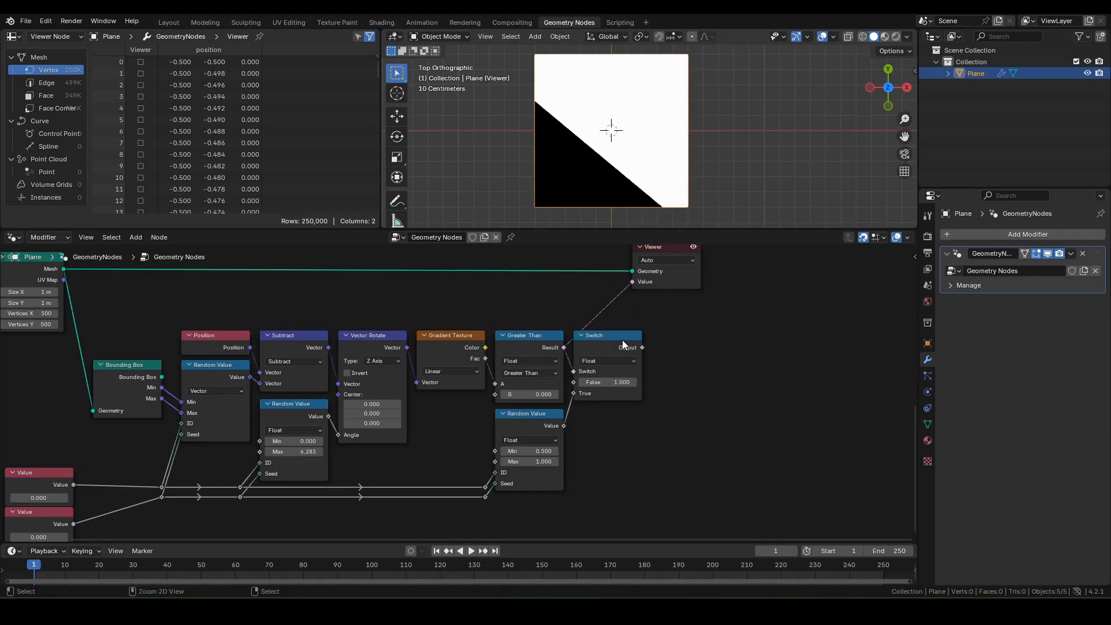
# Step: Preview the Switch output on the plane through the Viewer
pyautogui.keyDown('ctrl'); pyautogui.keyDown('shift'); pyautogui.click(623, 345); pyautogui.keyUp('shift'); pyautogui.keyUp('ctrl')
pyautogui.scroll(5, 663, 191)
pyautogui.scroll(-4, 595, 166)
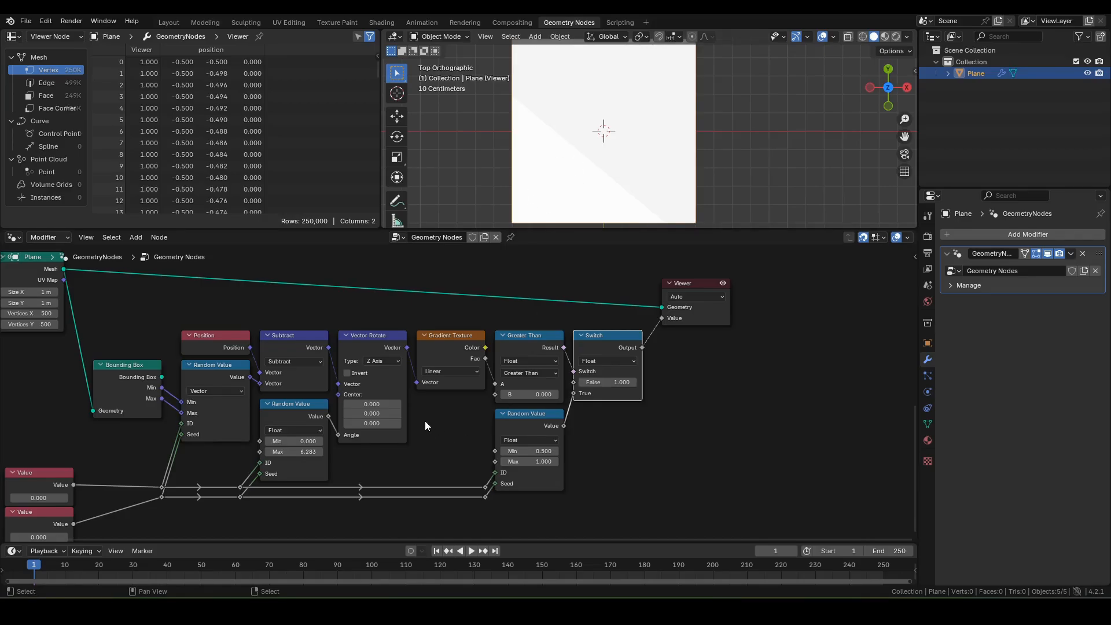
pyautogui.moveTo(526, 332); pyautogui.dragTo(586, 372, button='middle')
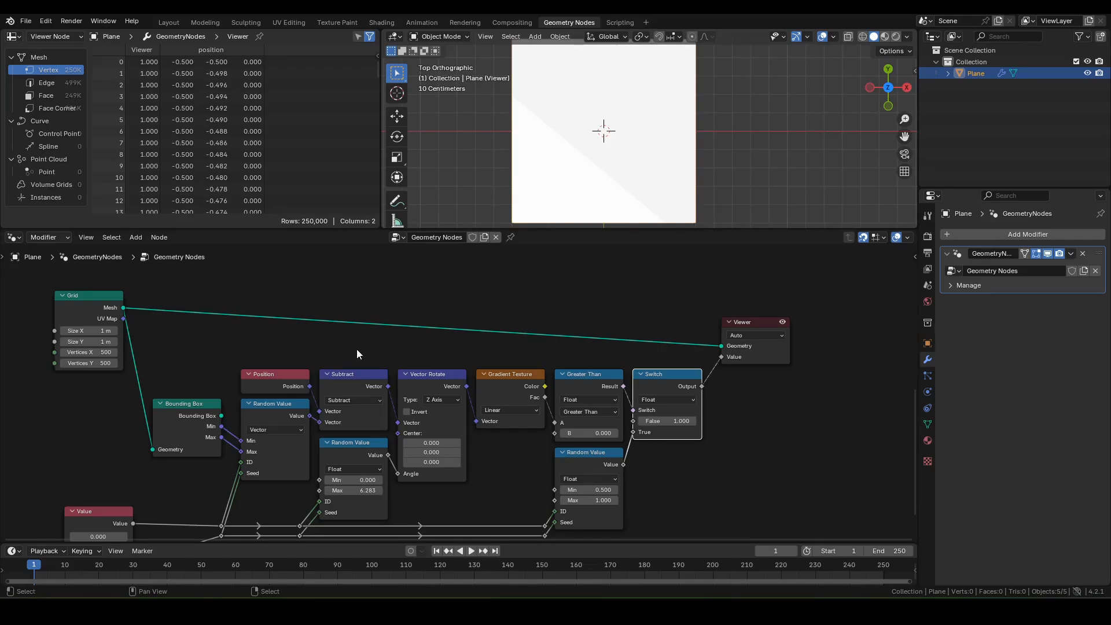
pyautogui.moveTo(357, 349); pyautogui.dragTo(426, 349, button='middle')
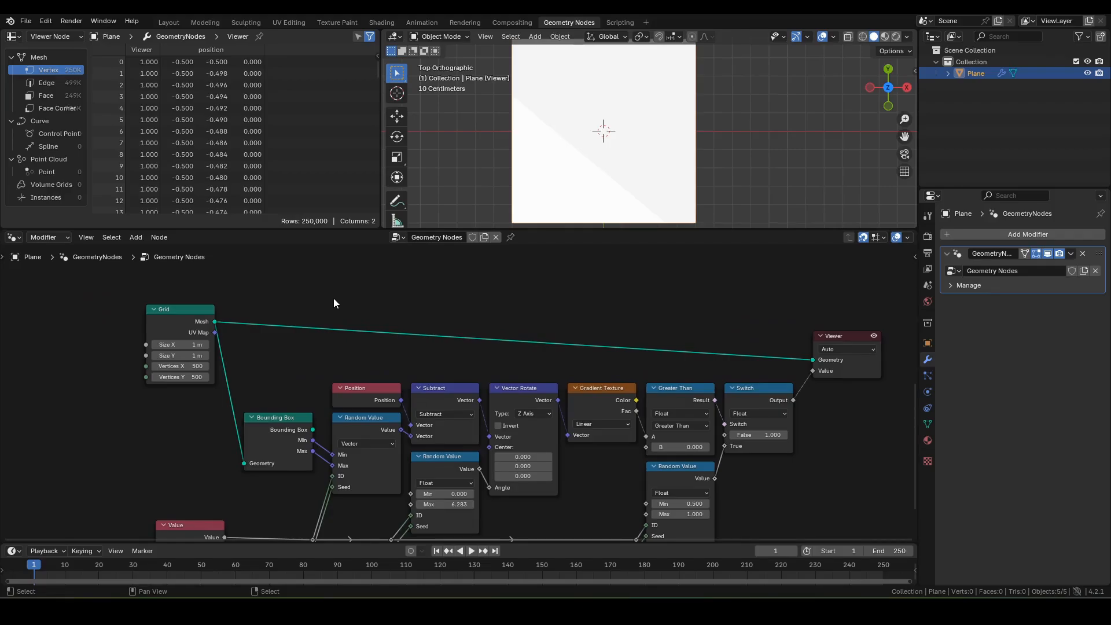
# Step: Add a Repeat Zone and widen it by moving its output node along X
pyautogui.press('F3')
pyautogui.write('repeat')
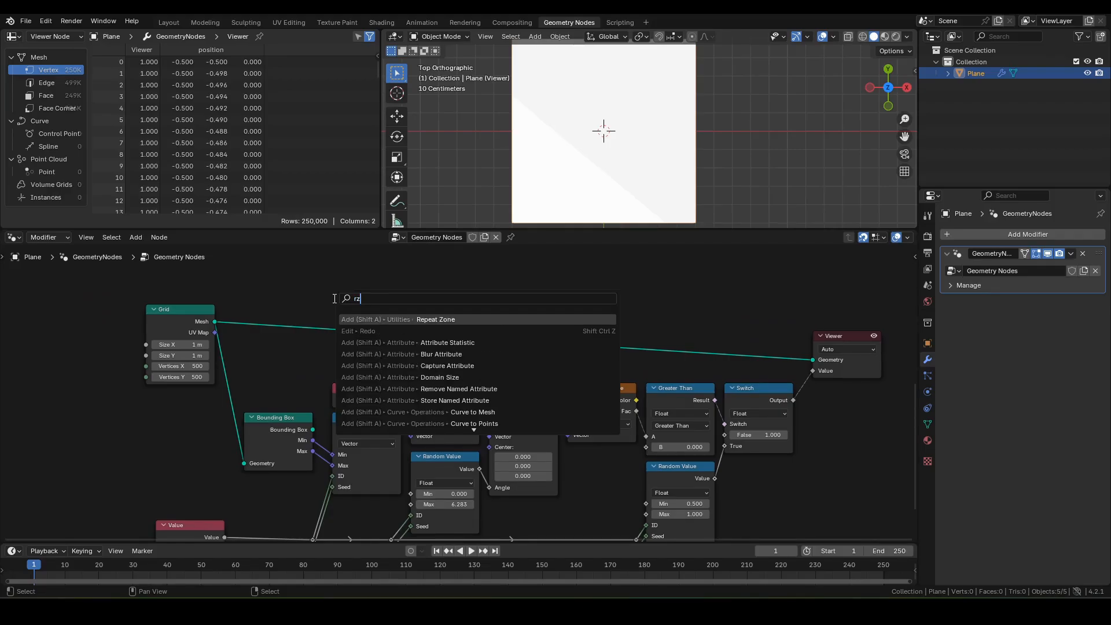
pyautogui.press('Return')
pyautogui.click(313, 264)
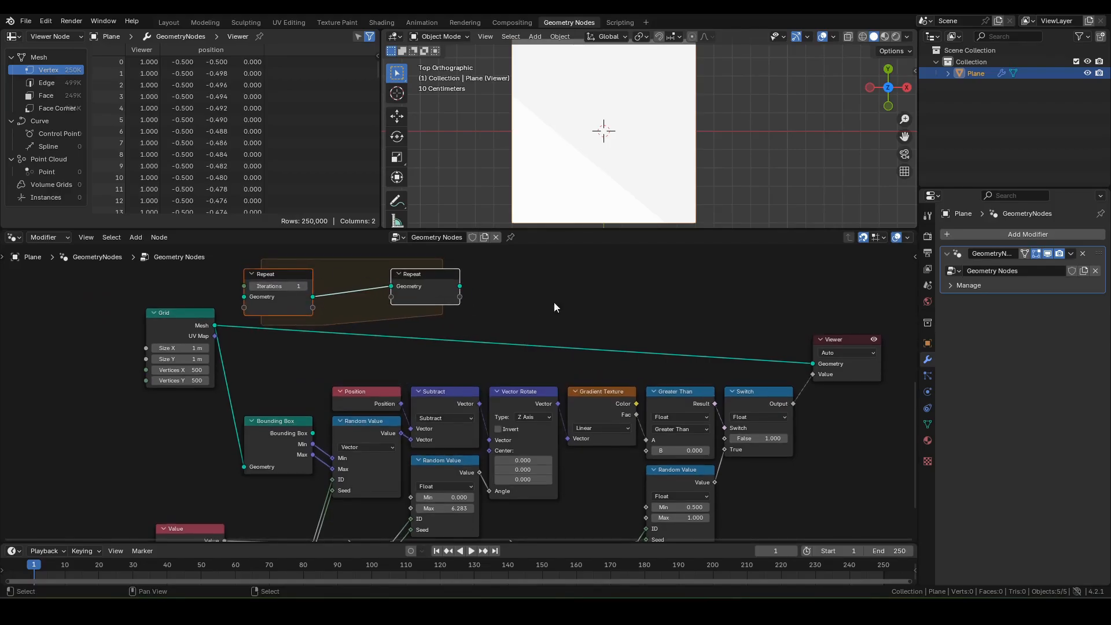
pyautogui.moveTo(614, 296); pyautogui.dragTo(543, 354, button='middle')
pyautogui.click(352, 329)
pyautogui.press('g')
pyautogui.press('x')
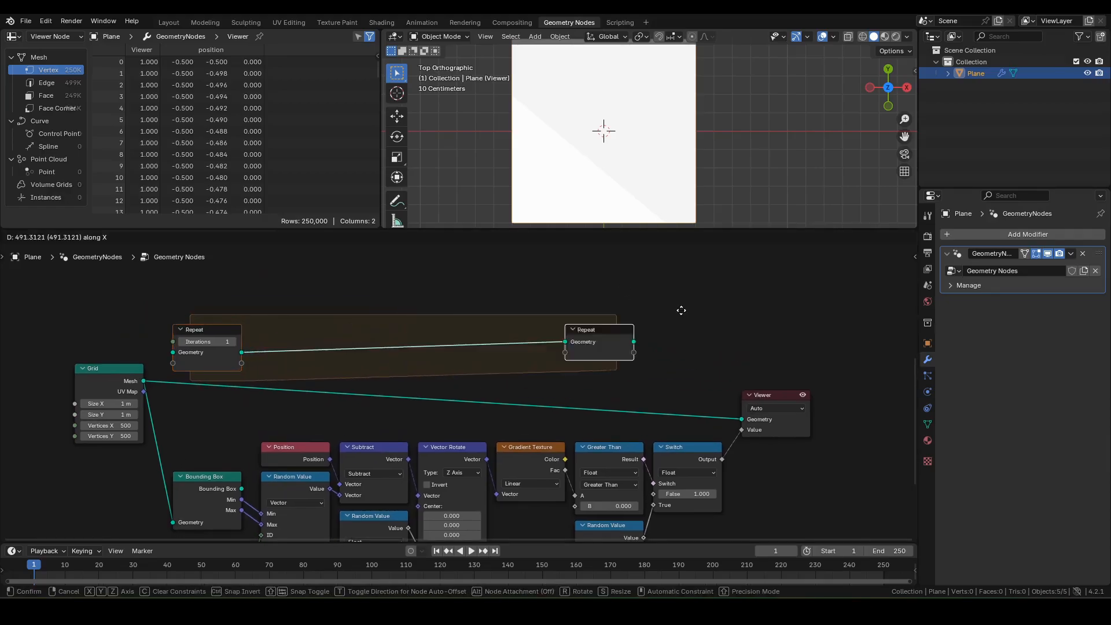
pyautogui.click(777, 307)
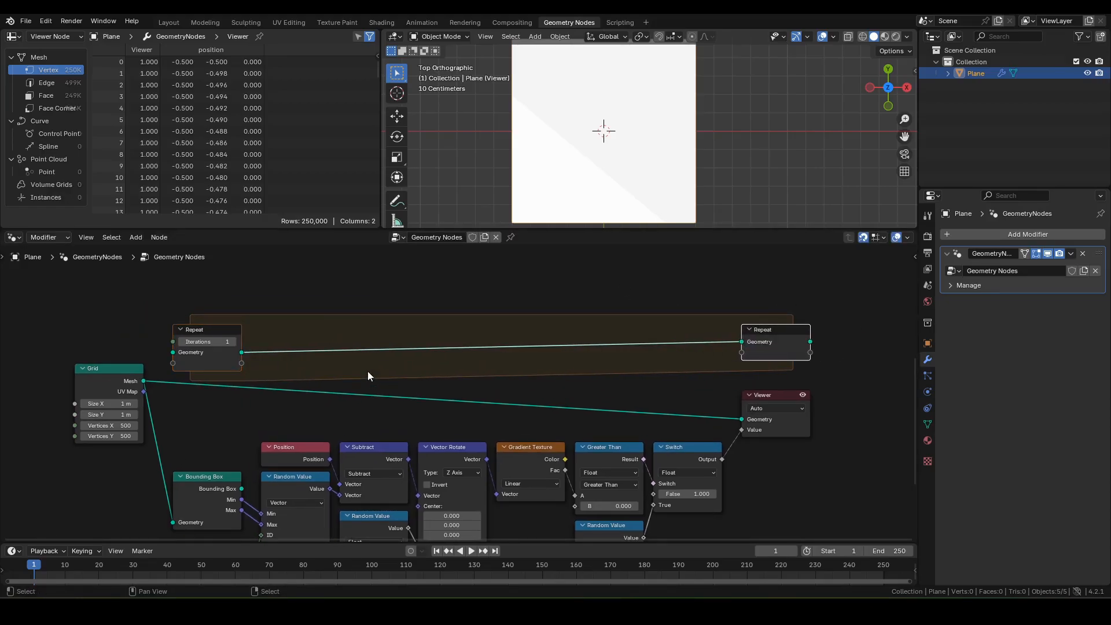
pyautogui.moveTo(367, 372); pyautogui.dragTo(354, 385, button='middle')
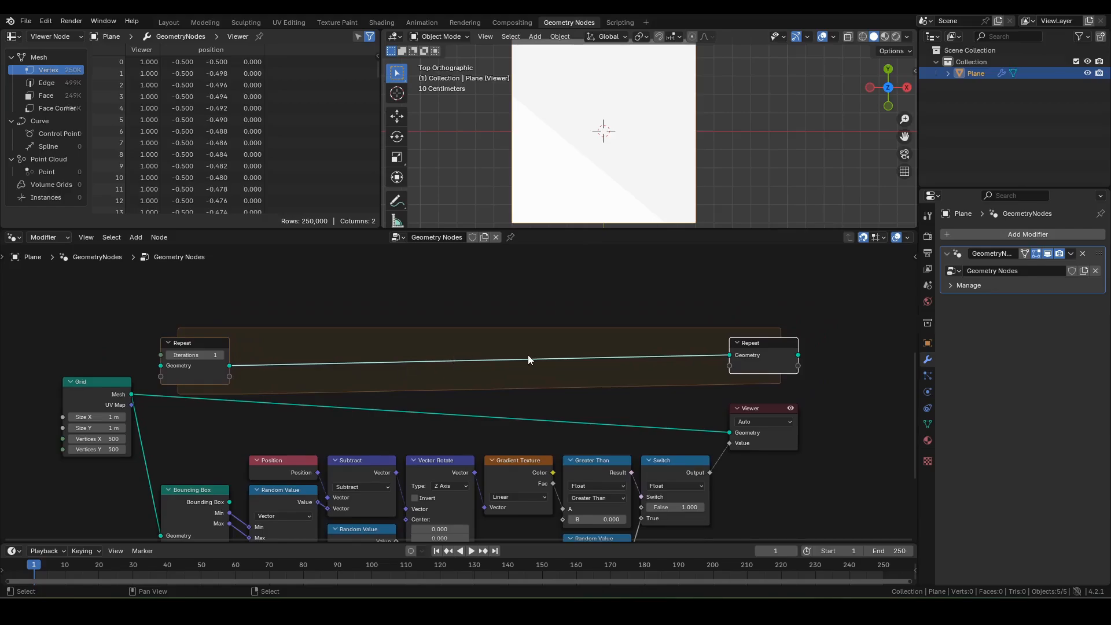
# Step: Rename the repeat zone's Geometry item to Map and make it a Float
pyautogui.press('n')
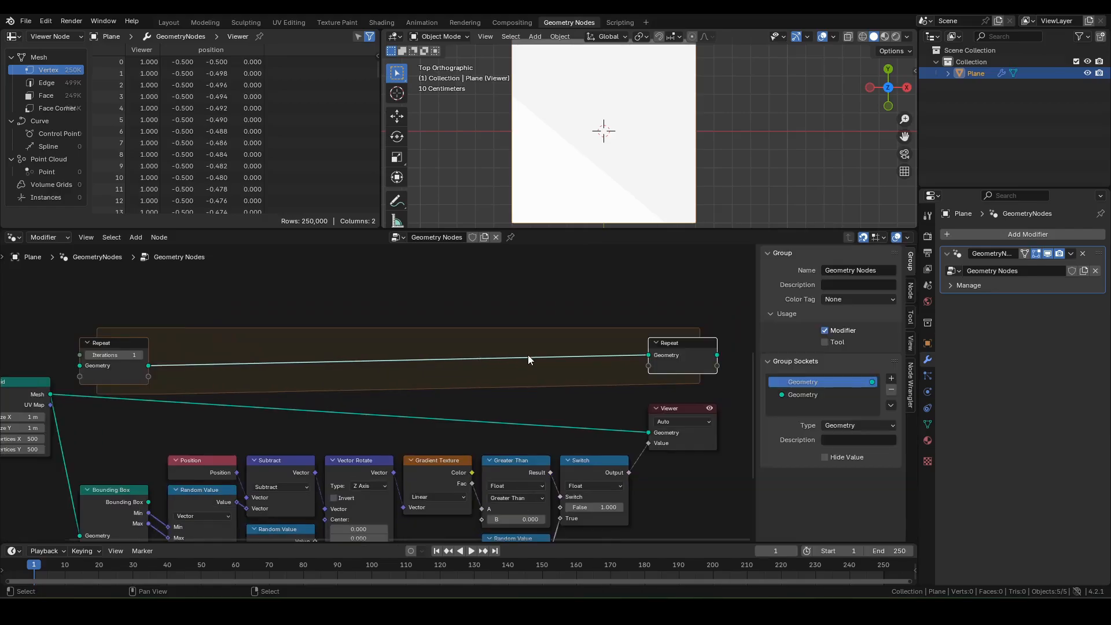
pyautogui.click(910, 292)
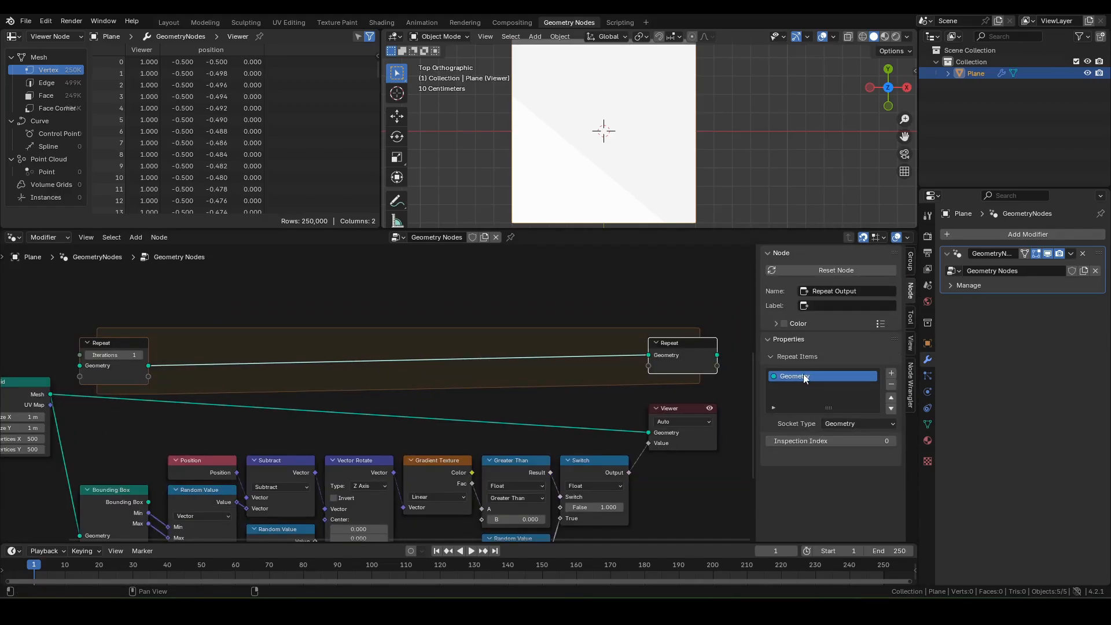
pyautogui.doubleClick(818, 373)
pyautogui.write('Map')
pyautogui.press('Return')
pyautogui.click(865, 424)
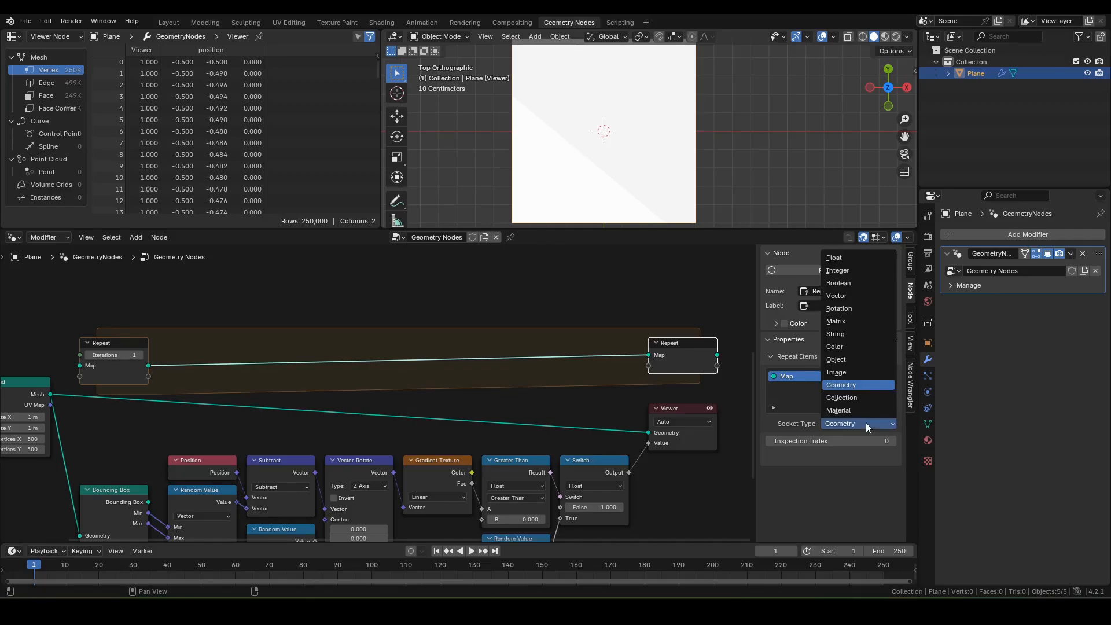
pyautogui.click(834, 257)
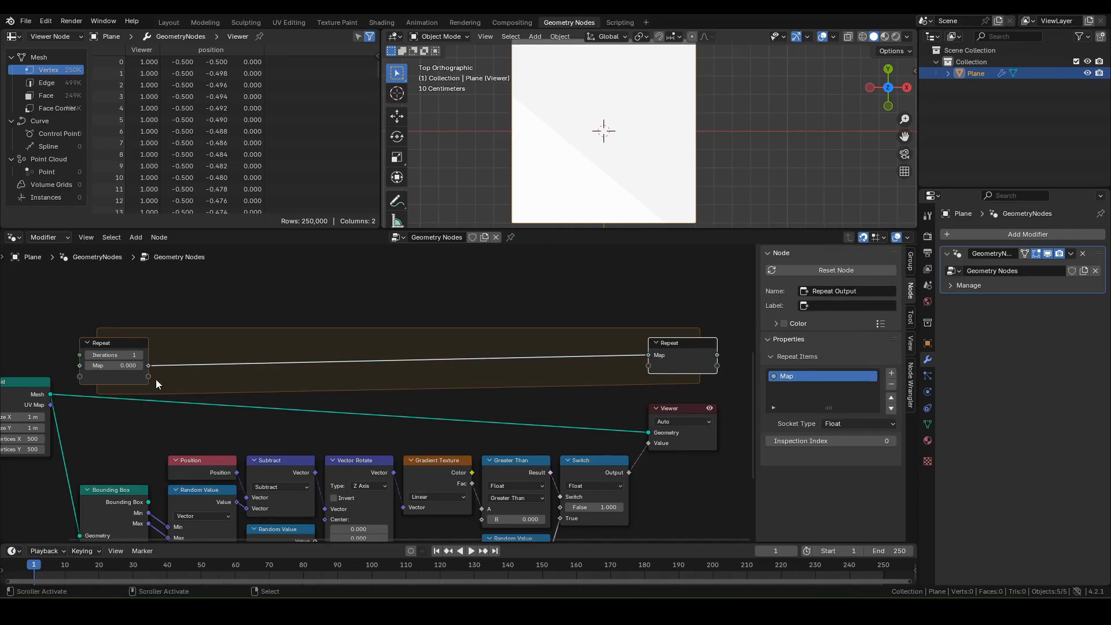
# Step: Add a second repeat item named itr with Integer type
pyautogui.click(892, 373)
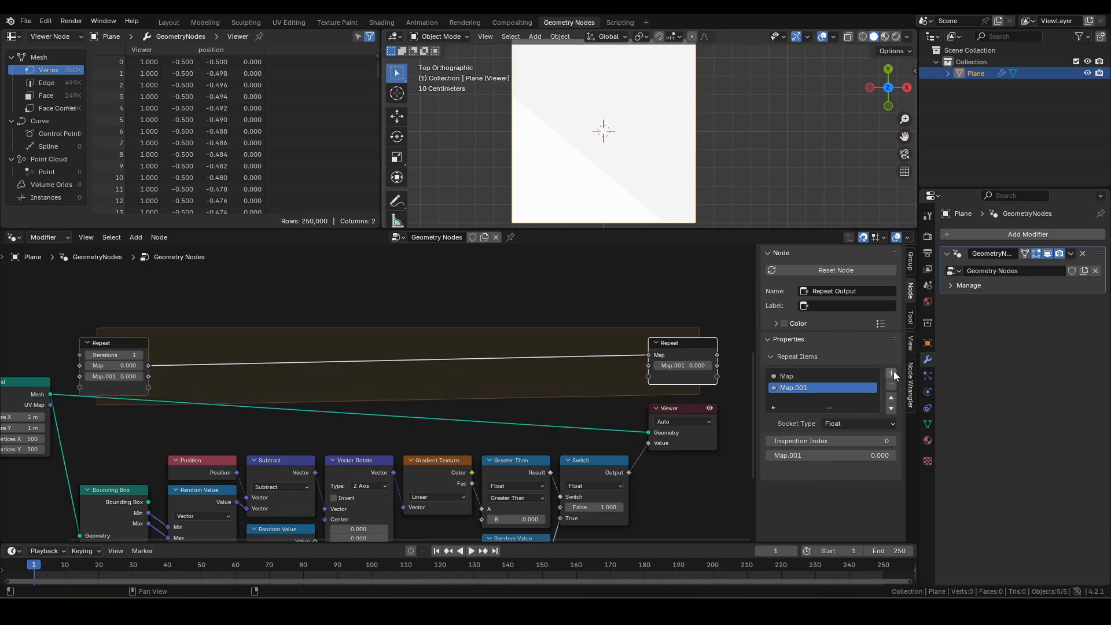
pyautogui.doubleClick(819, 388)
pyautogui.write('itr')
pyautogui.press('Return')
pyautogui.click(833, 424)
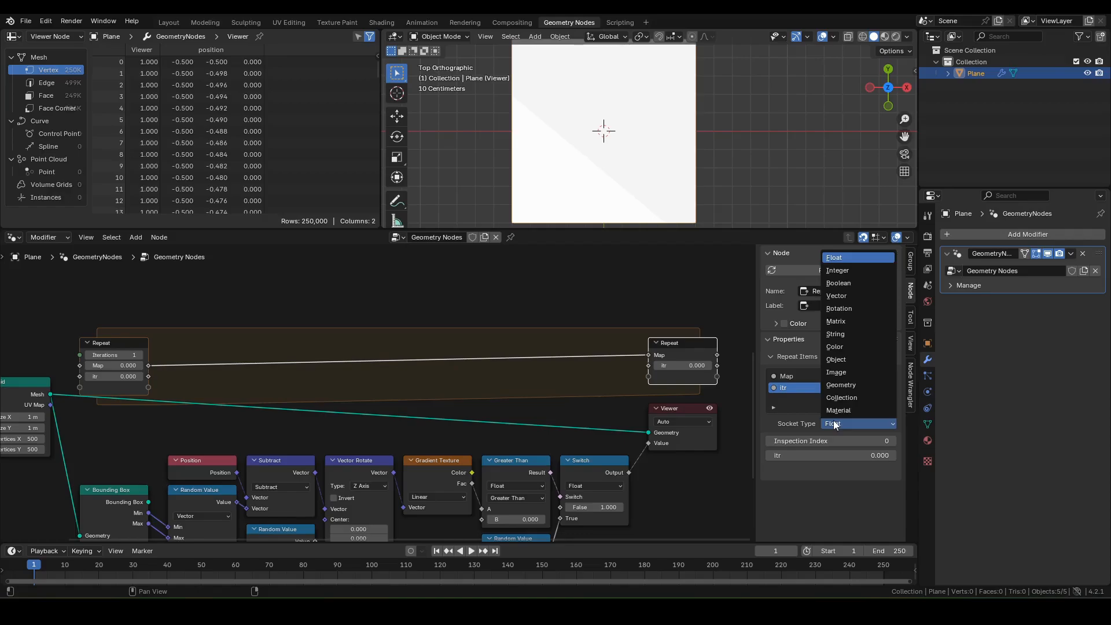
pyautogui.click(836, 270)
pyautogui.moveTo(232, 401); pyautogui.dragTo(412, 398, button='middle')
pyautogui.scroll(2, 412, 397)
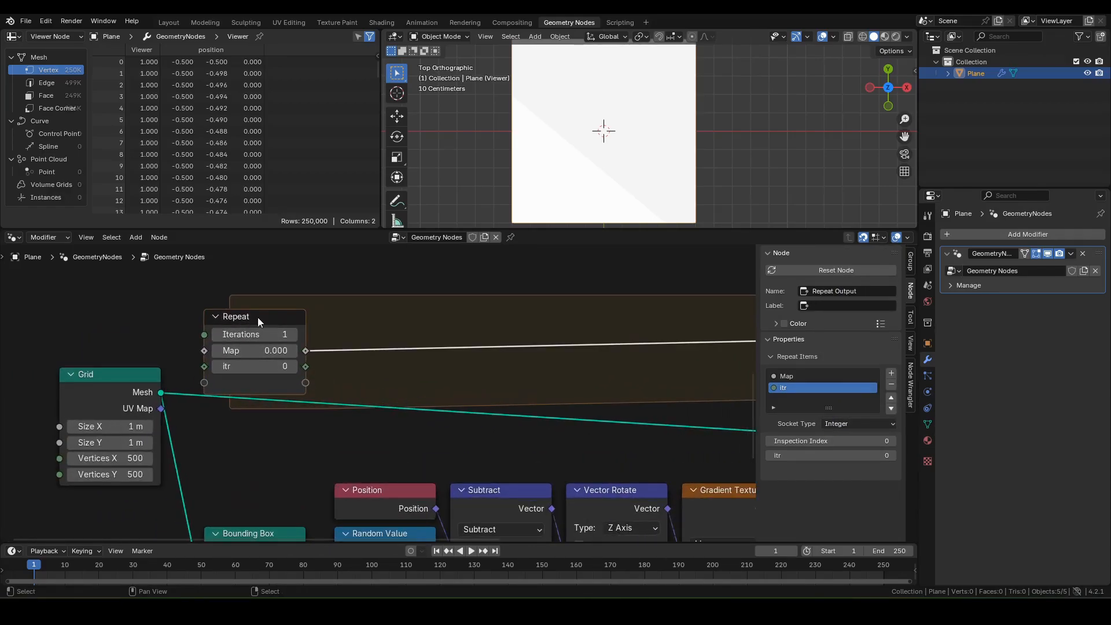
# Step: Set the Repeat input's starting Map value to 1
pyautogui.click(242, 356)
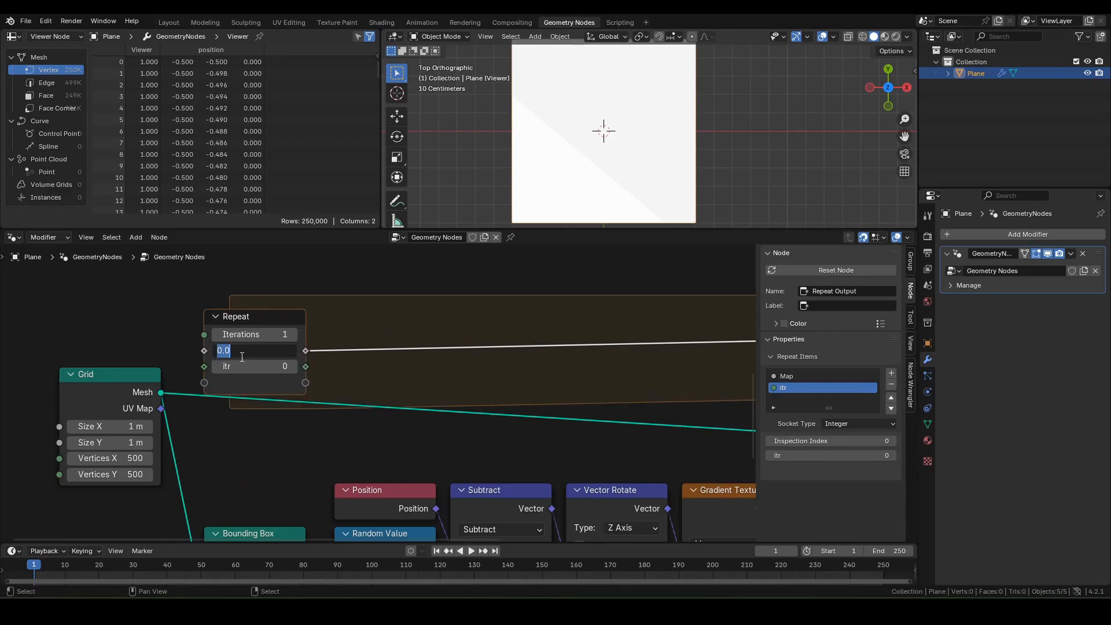
pyautogui.write('1')
pyautogui.press('Return')
# Step: Add a Math Add node from itr that adds 1
pyautogui.moveTo(437, 398); pyautogui.dragTo(247, 491, button='middle')
pyautogui.moveTo(234, 461); pyautogui.dragTo(281, 337)
pyautogui.write('add')
pyautogui.click(313, 356)
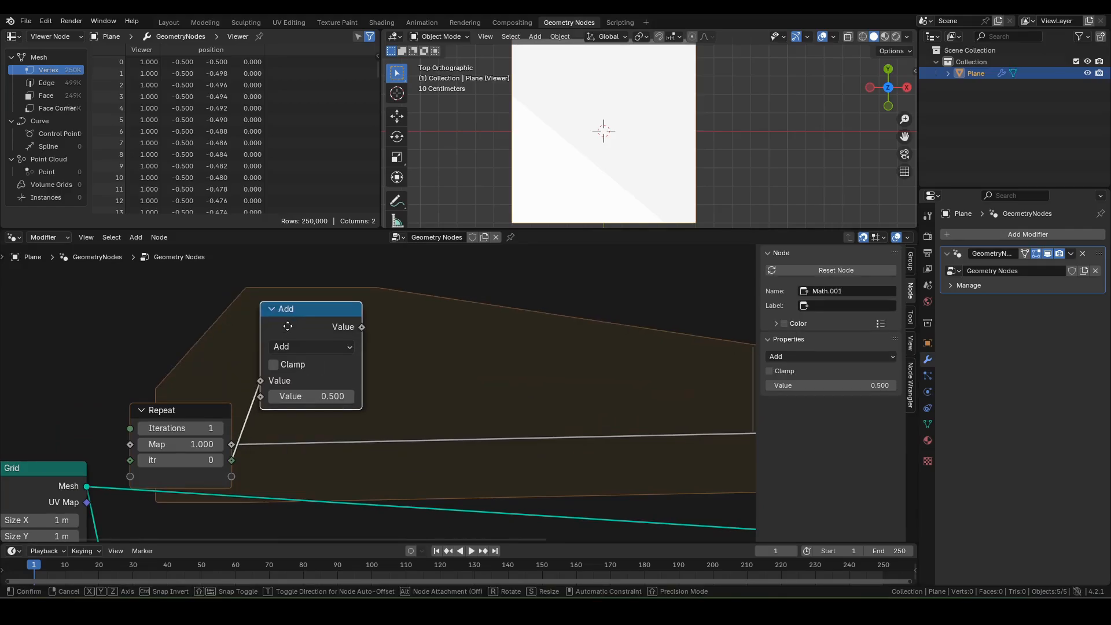
pyautogui.click(290, 382)
pyautogui.click(291, 382)
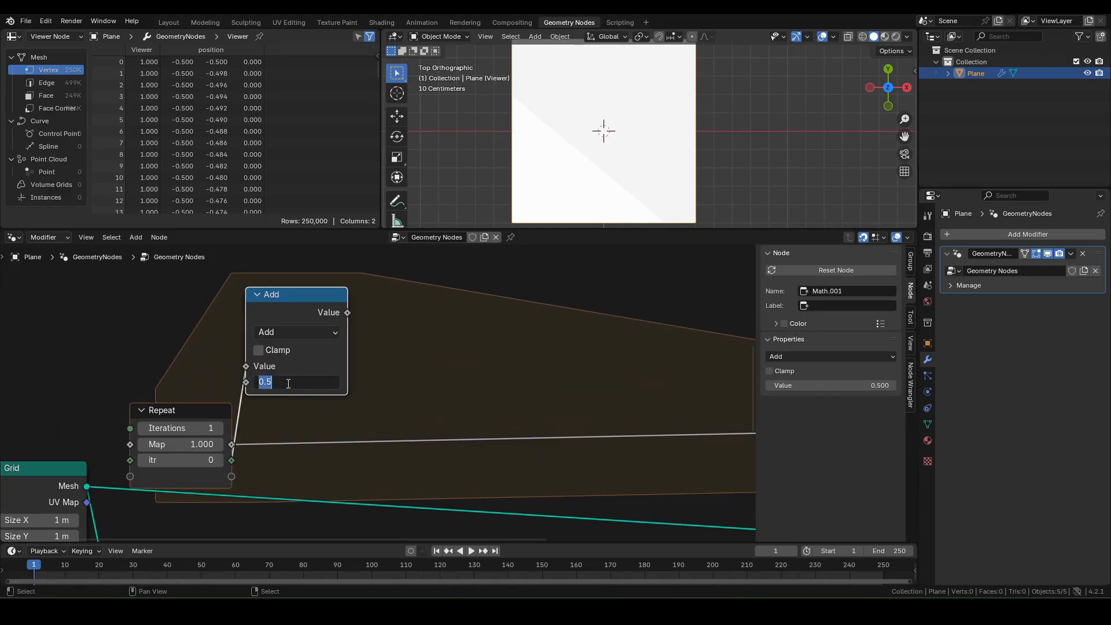
pyautogui.write('1')
pyautogui.press('Return')
# Step: Feed the incremented itr into Repeat Output's itr, with a bend point on the link
pyautogui.scroll(-2, 482, 384)
pyautogui.moveTo(483, 384); pyautogui.dragTo(314, 390, button='middle')
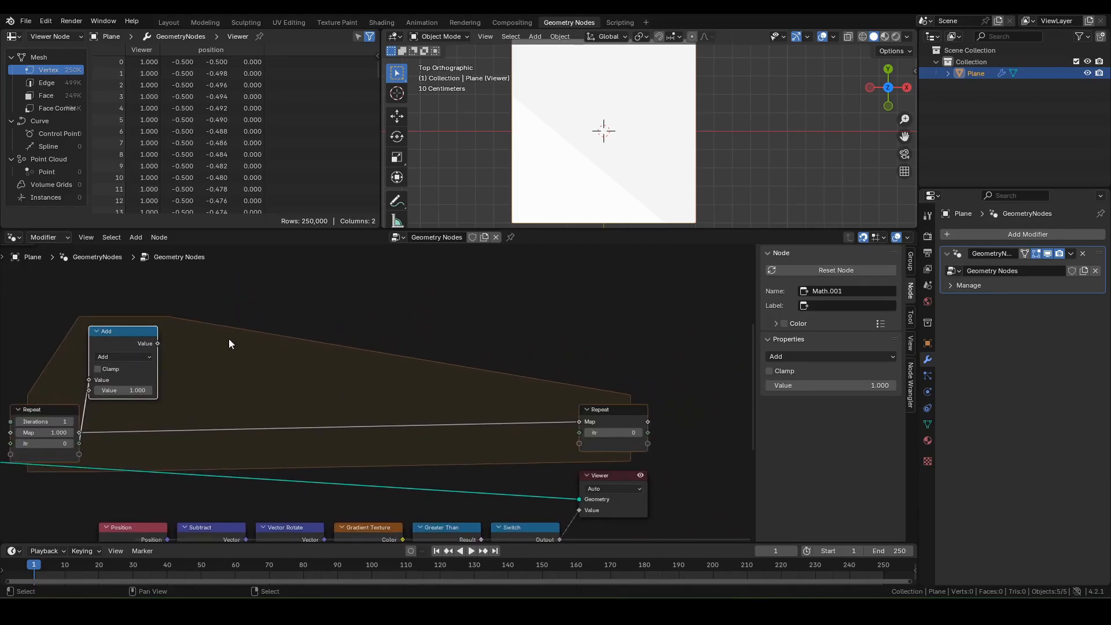
pyautogui.moveTo(158, 343); pyautogui.dragTo(580, 432)
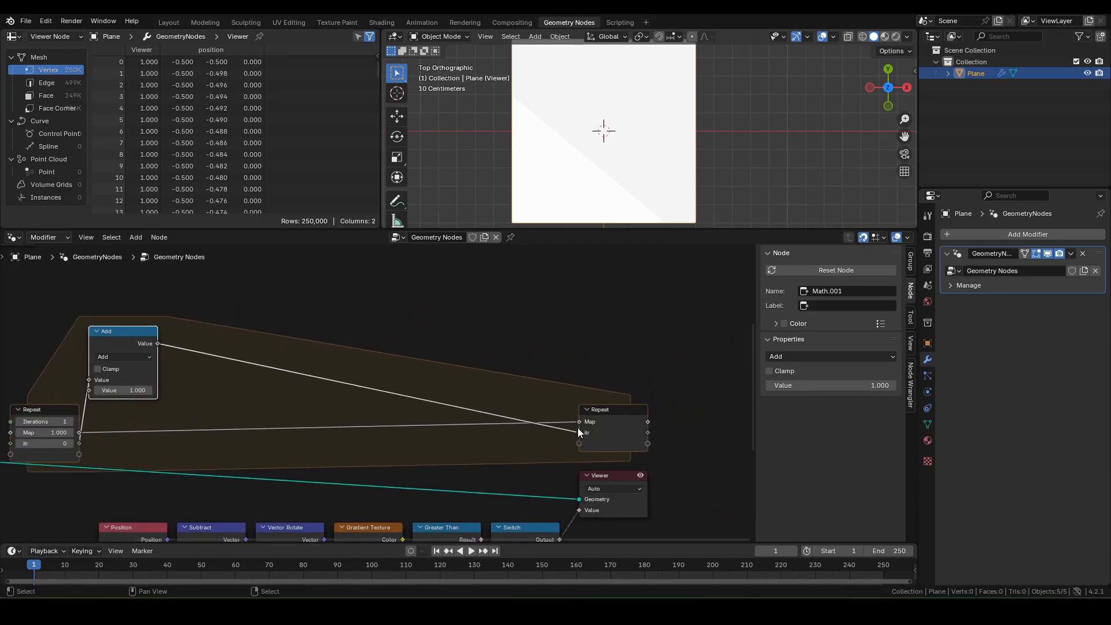
pyautogui.keyDown('shift'); pyautogui.moveTo(422, 384); pyautogui.dragTo(385, 415, button='right'); pyautogui.keyUp('shift')
pyautogui.press('g')
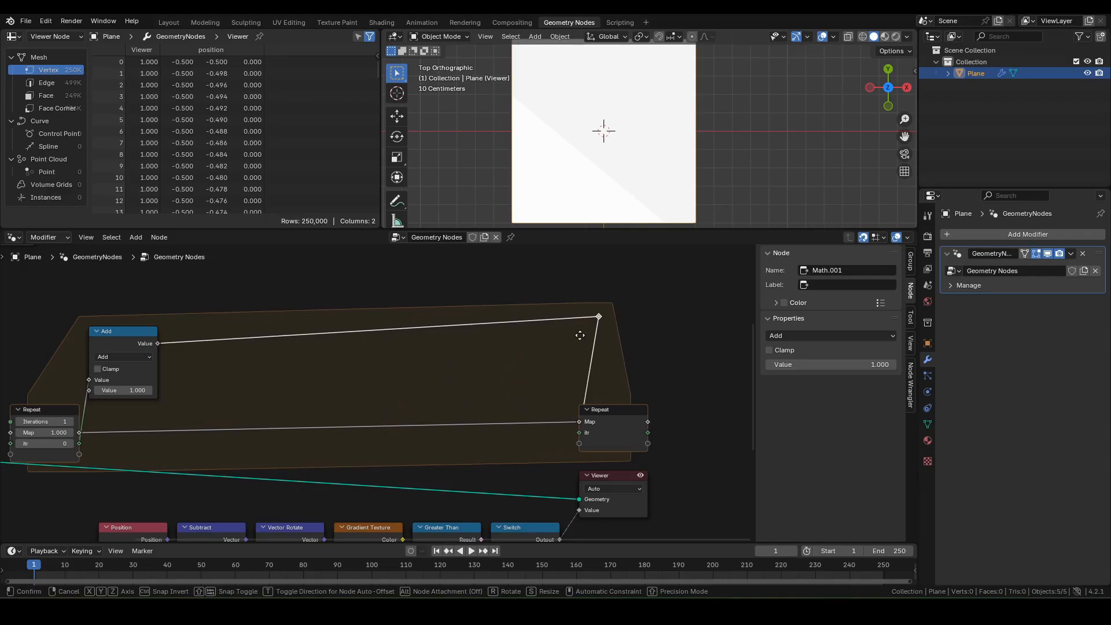
pyautogui.click(553, 359)
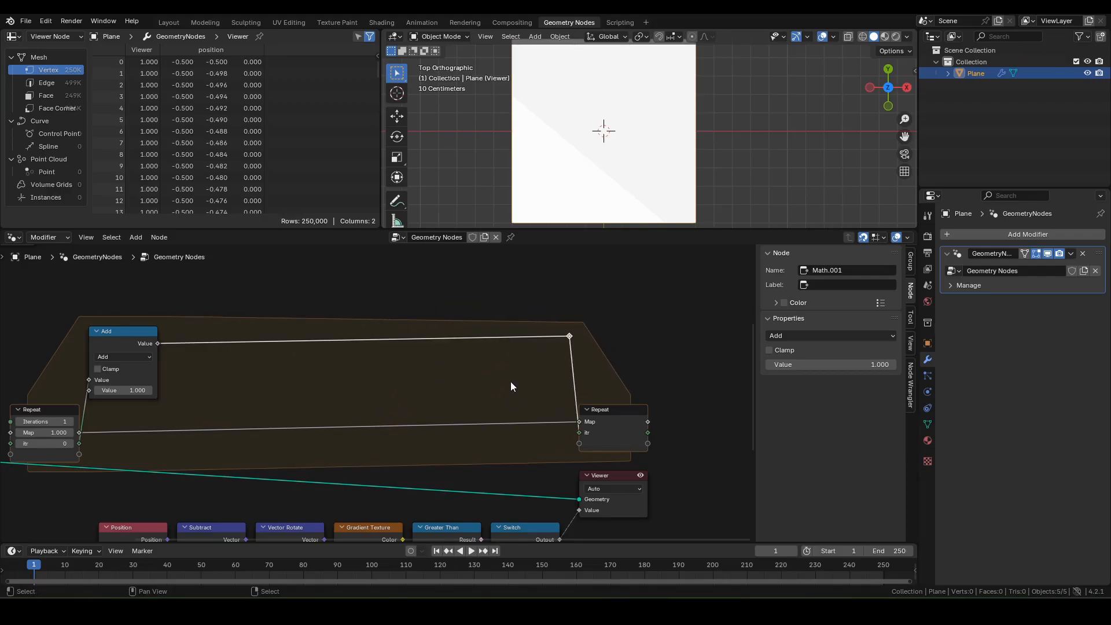
pyautogui.moveTo(443, 380); pyautogui.dragTo(541, 319, button='middle')
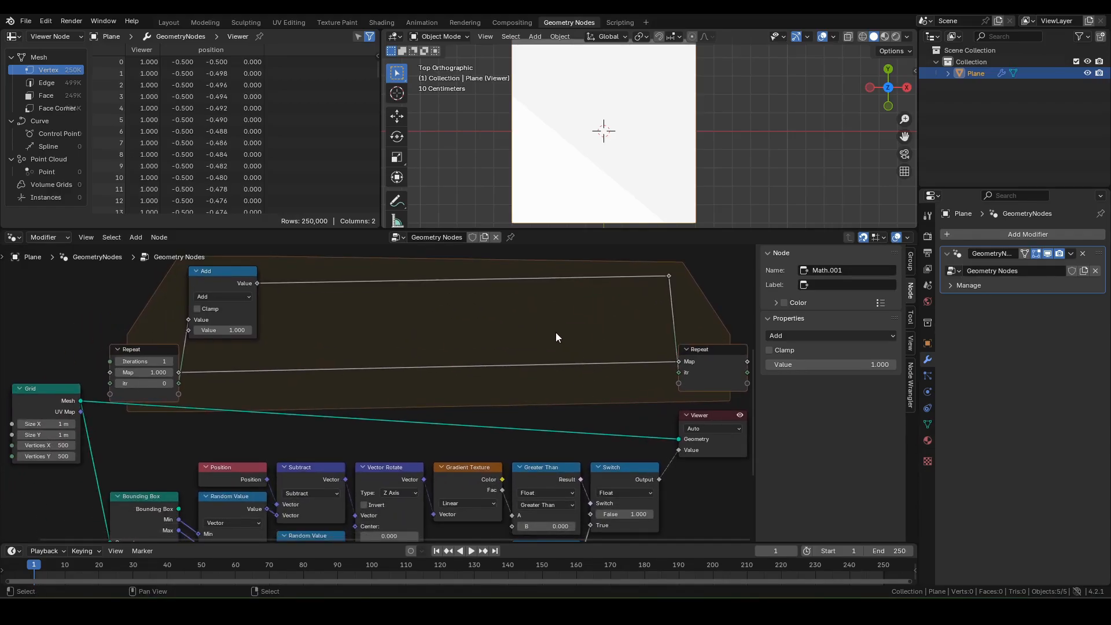
# Step: Insert a Multiply Math node on the Map link and connect the Switch output to it
pyautogui.press('F3')
pyautogui.write('math')
pyautogui.press('Return')
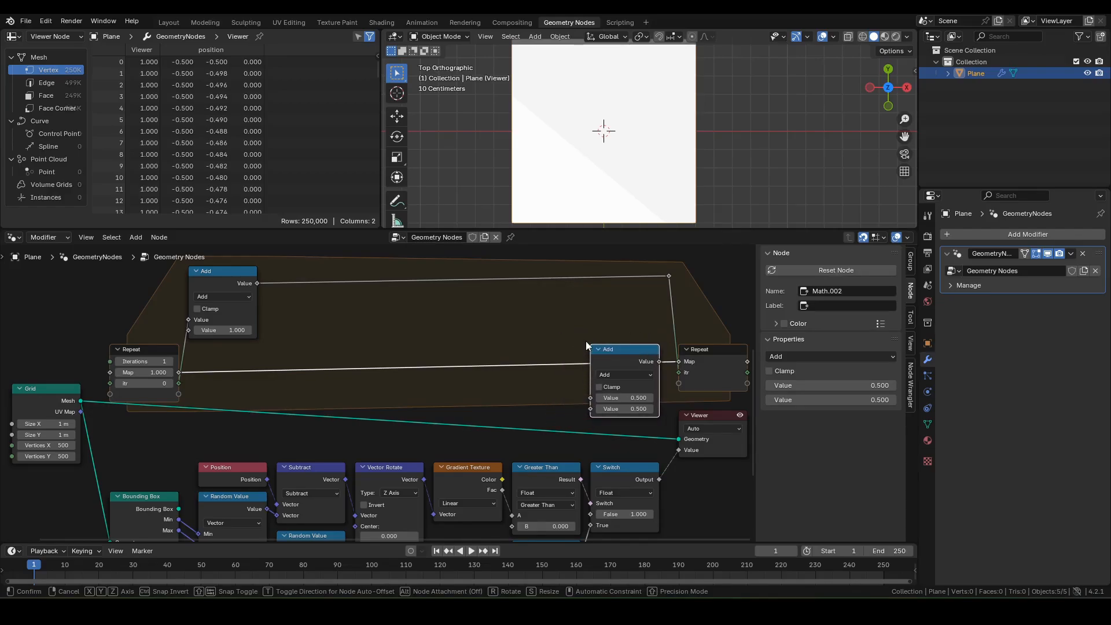
pyautogui.click(585, 342)
pyautogui.click(623, 375)
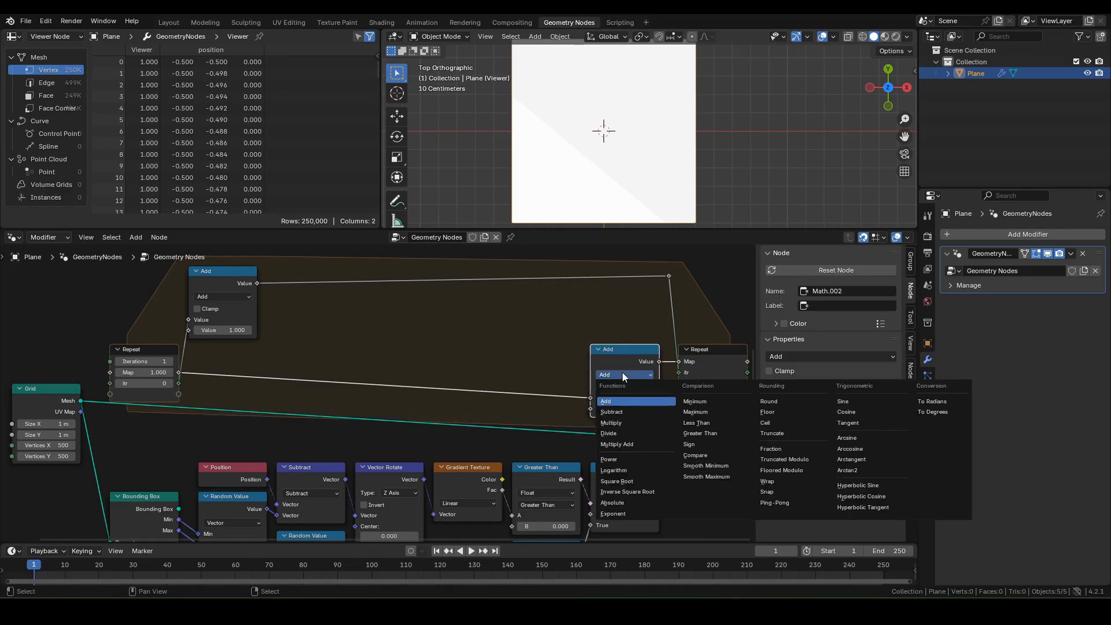
pyautogui.click(611, 422)
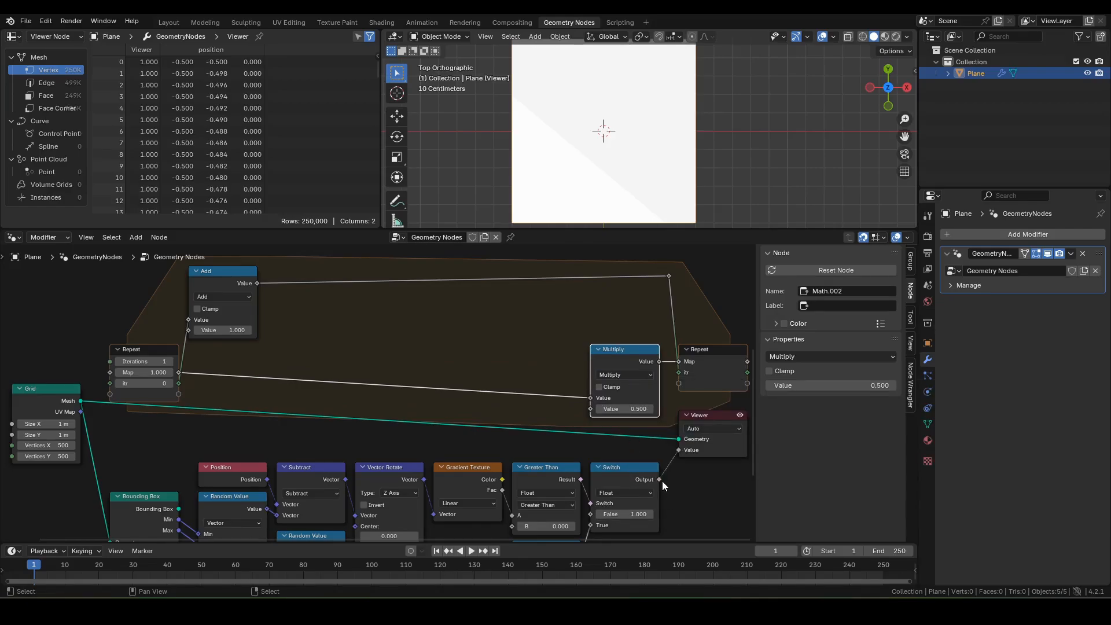
pyautogui.moveTo(660, 479); pyautogui.dragTo(590, 409)
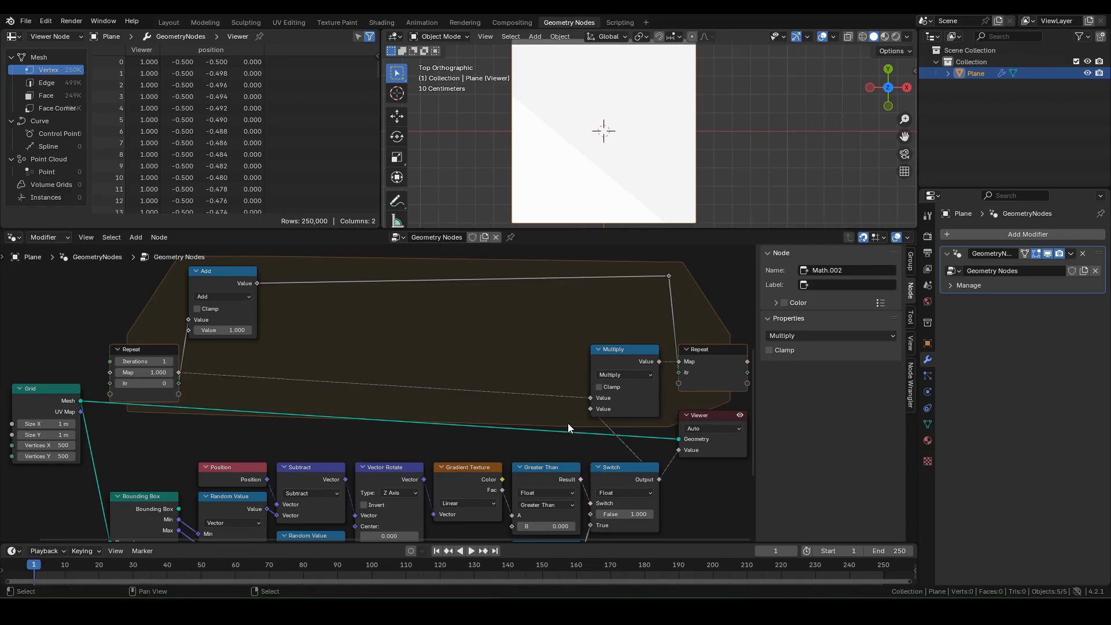
# Step: Nudge the Repeat input node left and link itr toward the random seed inputs
pyautogui.moveTo(179, 431); pyautogui.dragTo(335, 379, button='middle')
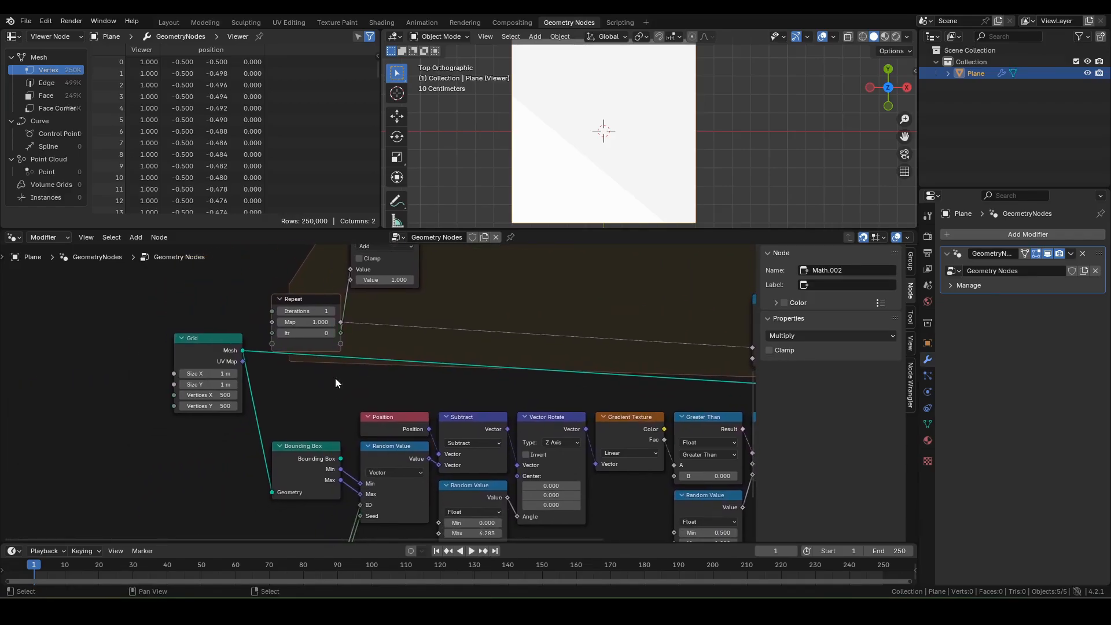
pyautogui.moveTo(297, 304); pyautogui.dragTo(278, 303)
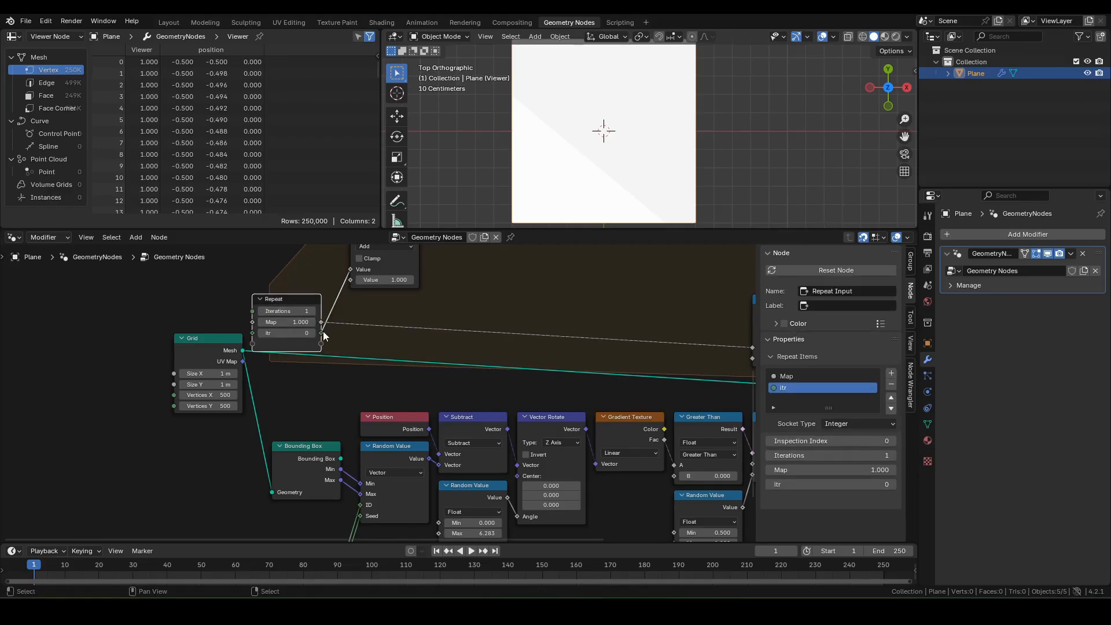
pyautogui.moveTo(321, 333); pyautogui.dragTo(336, 411)
# Step: Replace the Value node's seed link with itr and delete the unused Value node
pyautogui.moveTo(209, 411); pyautogui.dragTo(243, 435, button='middle')
pyautogui.click(243, 431)
pyautogui.press('x')
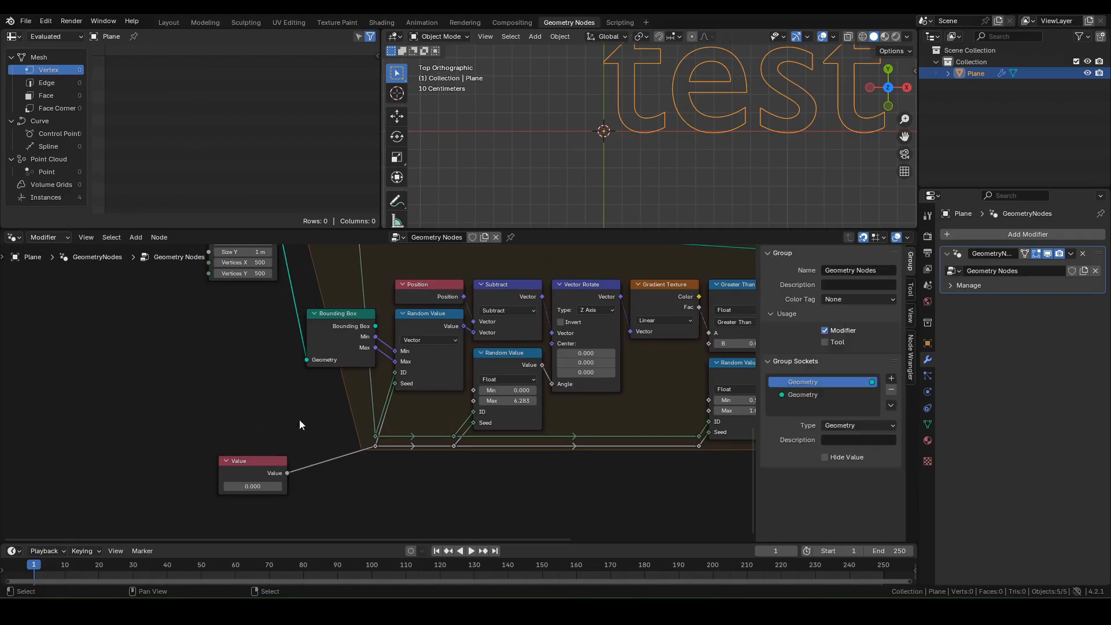
# Step: Preview the repeat zone's output and place the Viewer beside the Repeat node
pyautogui.scroll(-2, 411, 397)
pyautogui.moveTo(411, 397); pyautogui.dragTo(292, 485, button='middle')
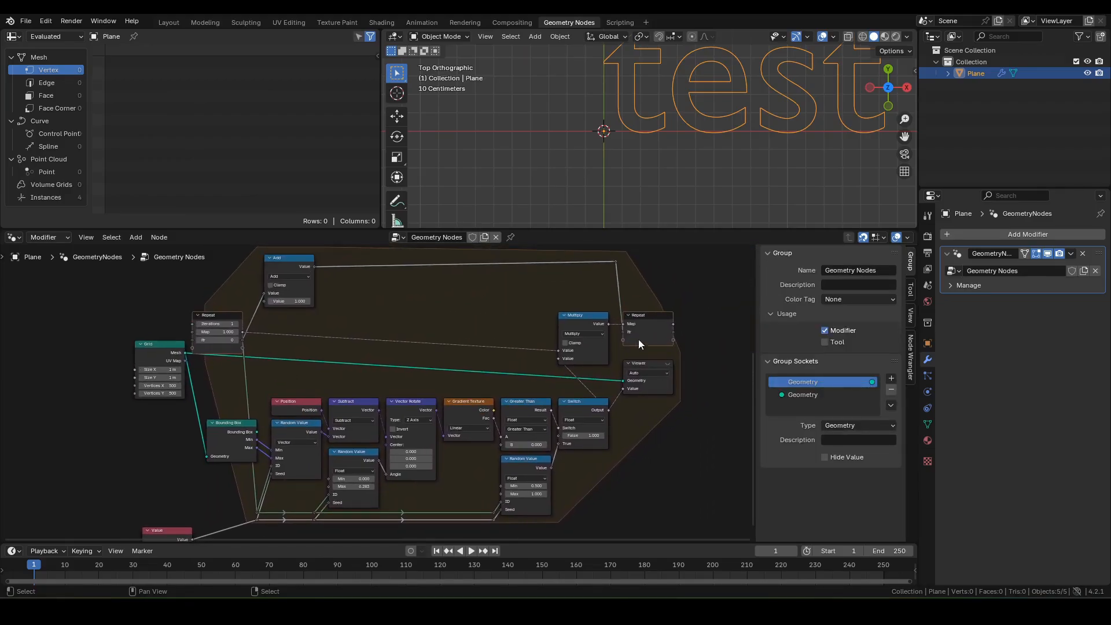
pyautogui.keyDown('ctrl'); pyautogui.keyDown('shift'); pyautogui.click(655, 324); pyautogui.keyUp('shift'); pyautogui.keyUp('ctrl')
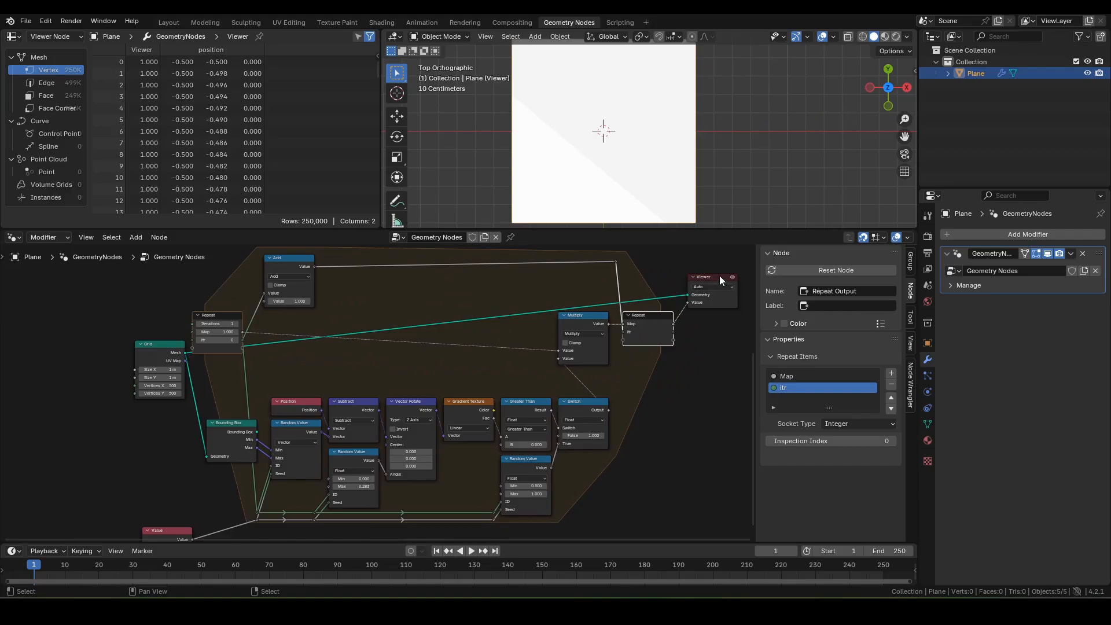
pyautogui.moveTo(720, 276); pyautogui.dragTo(699, 349)
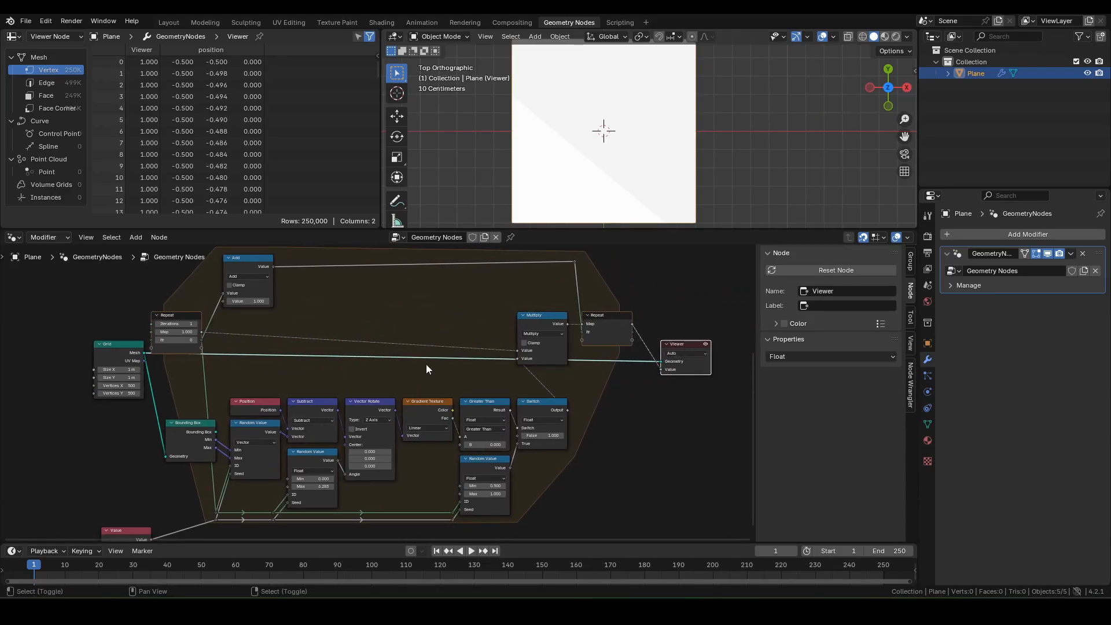
# Step: Move the Grid node slightly left and bring Iterations into view
pyautogui.moveTo(426, 363); pyautogui.dragTo(474, 373, button='middle')
pyautogui.click(162, 365)
pyautogui.moveTo(161, 366); pyautogui.dragTo(132, 367)
pyautogui.scroll(2, 161, 383)
pyautogui.moveTo(201, 377); pyautogui.dragTo(207, 420, button='middle')
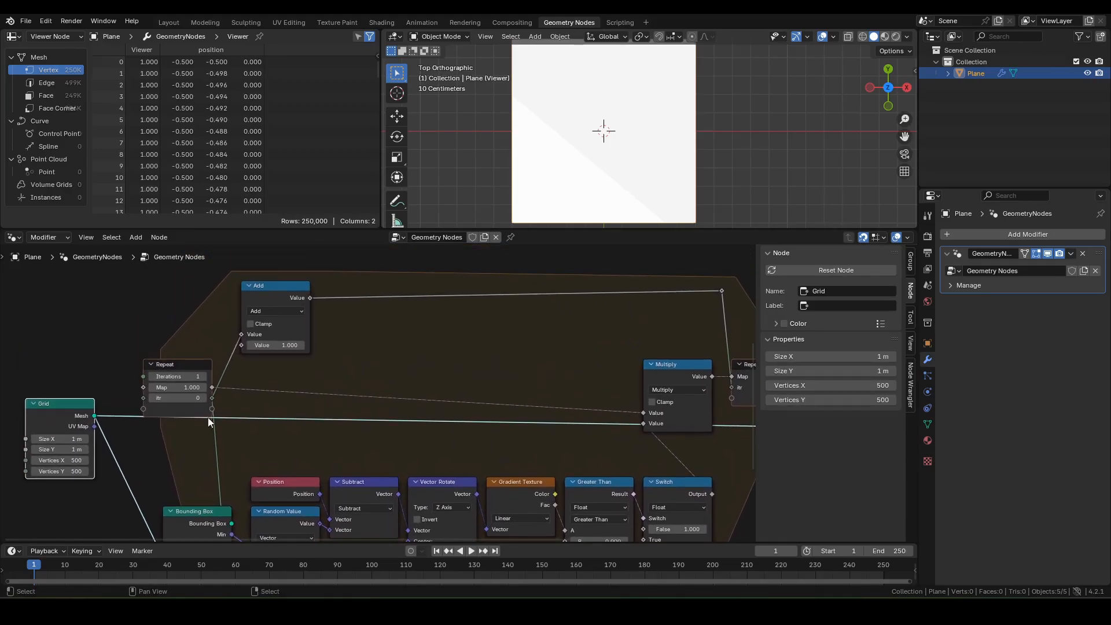
# Step: Step the Repeat Iterations up to 9 and reframe the plane preview
pyautogui.click(203, 377)
pyautogui.click(202, 377)
pyautogui.click(203, 376)
pyautogui.click(204, 376)
pyautogui.click(204, 376)
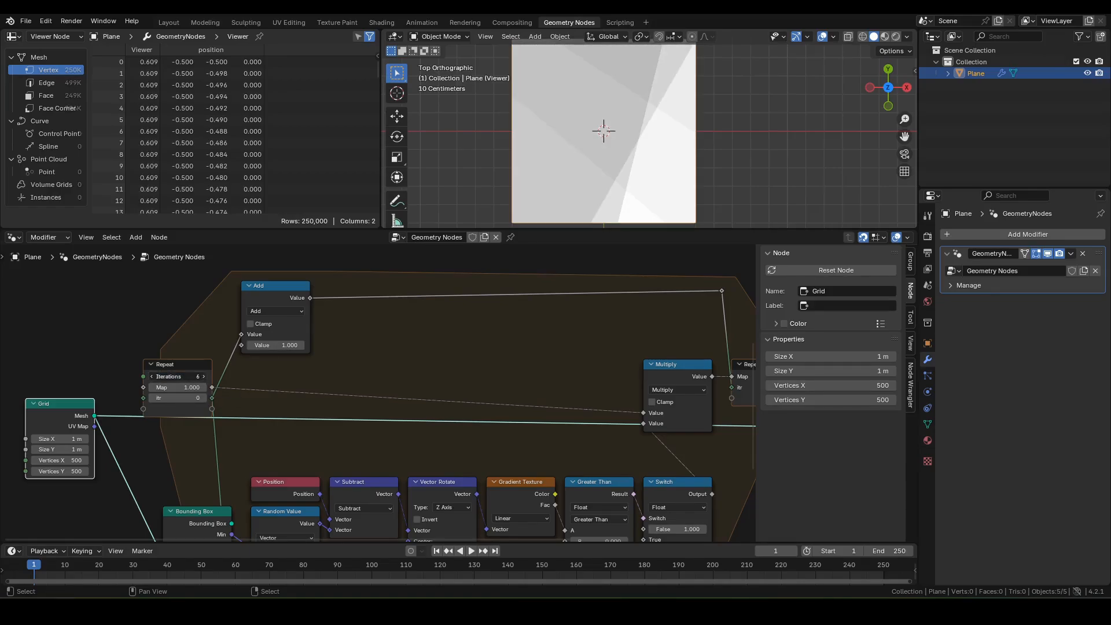
pyautogui.click(204, 377)
pyautogui.click(204, 376)
pyautogui.click(204, 376)
pyautogui.scroll(-3, 661, 126)
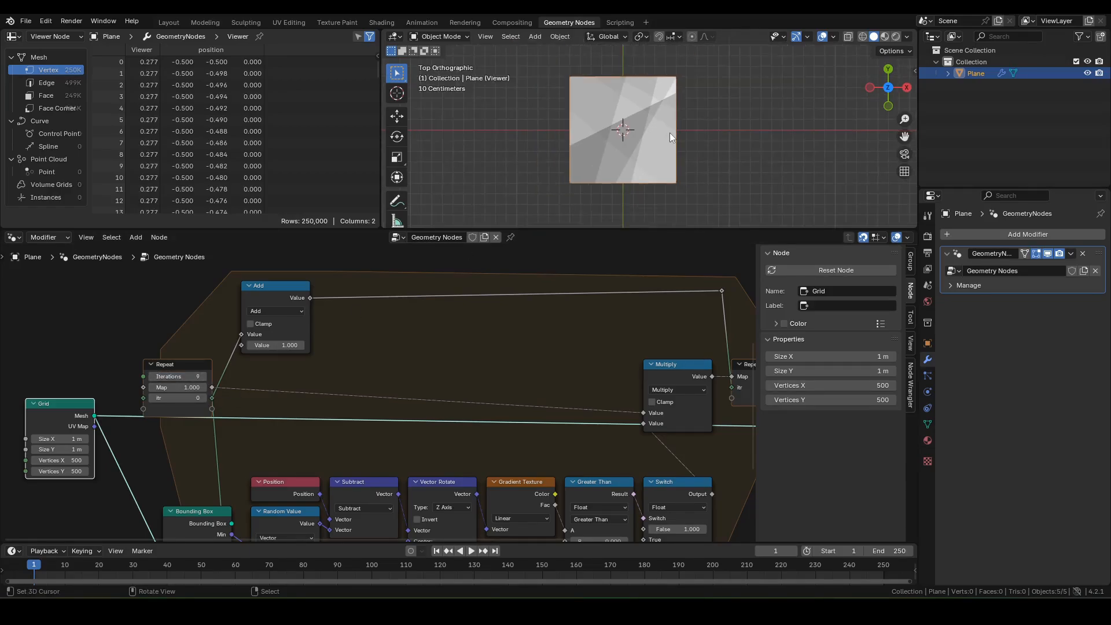
pyautogui.keyDown('shift'); pyautogui.moveTo(661, 159); pyautogui.dragTo(649, 185, button='middle'); pyautogui.keyUp('shift')
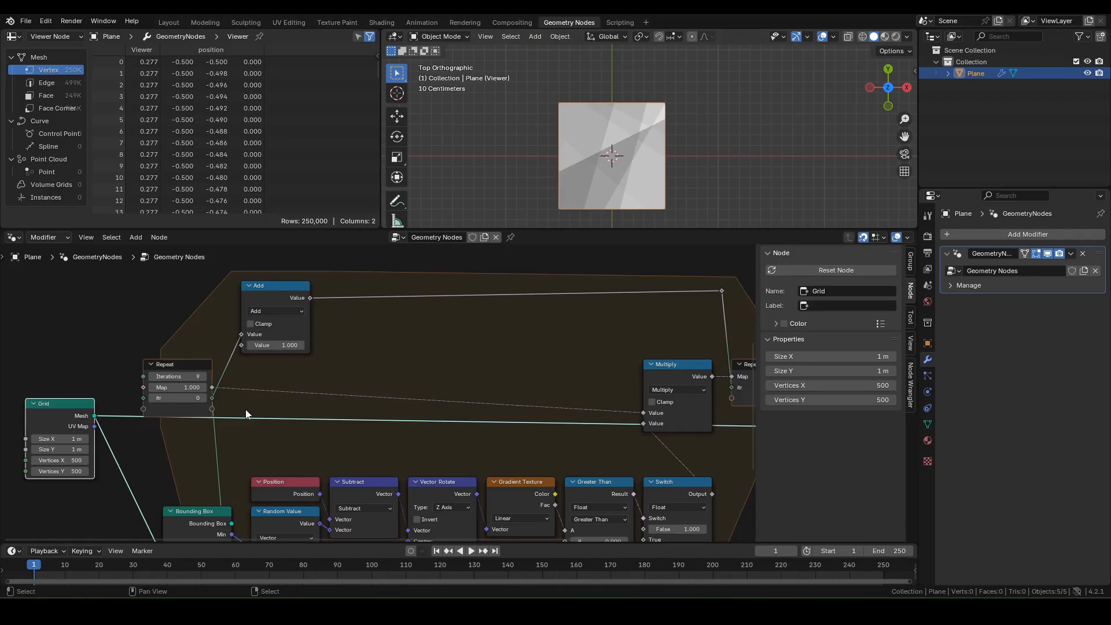
pyautogui.scroll(2, 232, 402)
# Step: Bump Iterations to 10, inspect the denser slash cuts, then select the Iterations field
pyautogui.click(142, 369)
pyautogui.scroll(3, 645, 159)
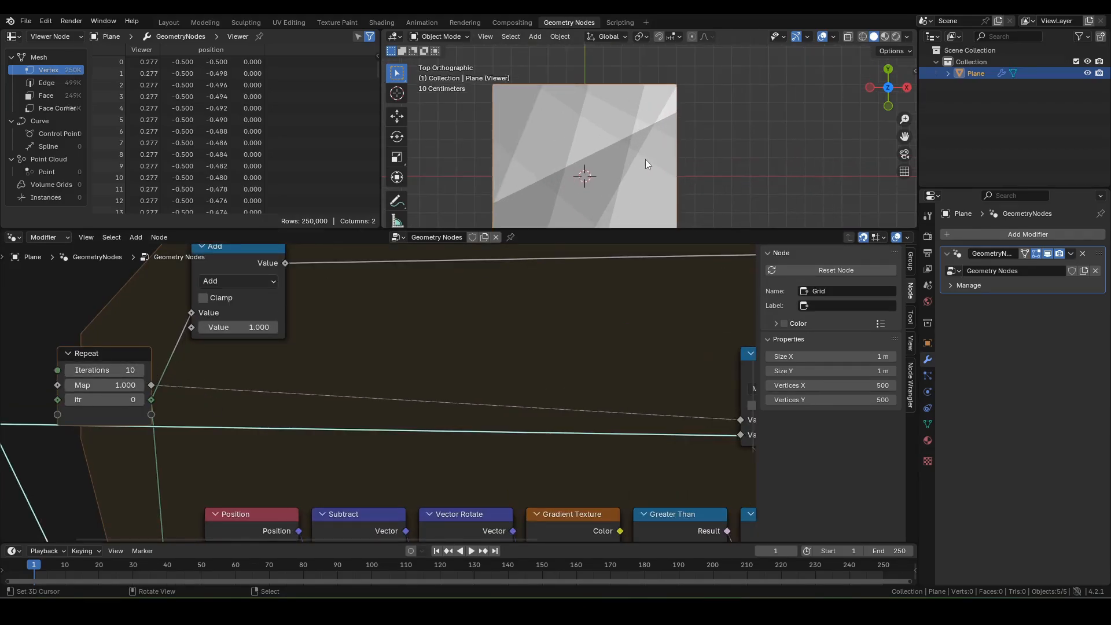
pyautogui.keyDown('shift'); pyautogui.moveTo(605, 165); pyautogui.dragTo(635, 125, button='middle'); pyautogui.keyUp('shift')
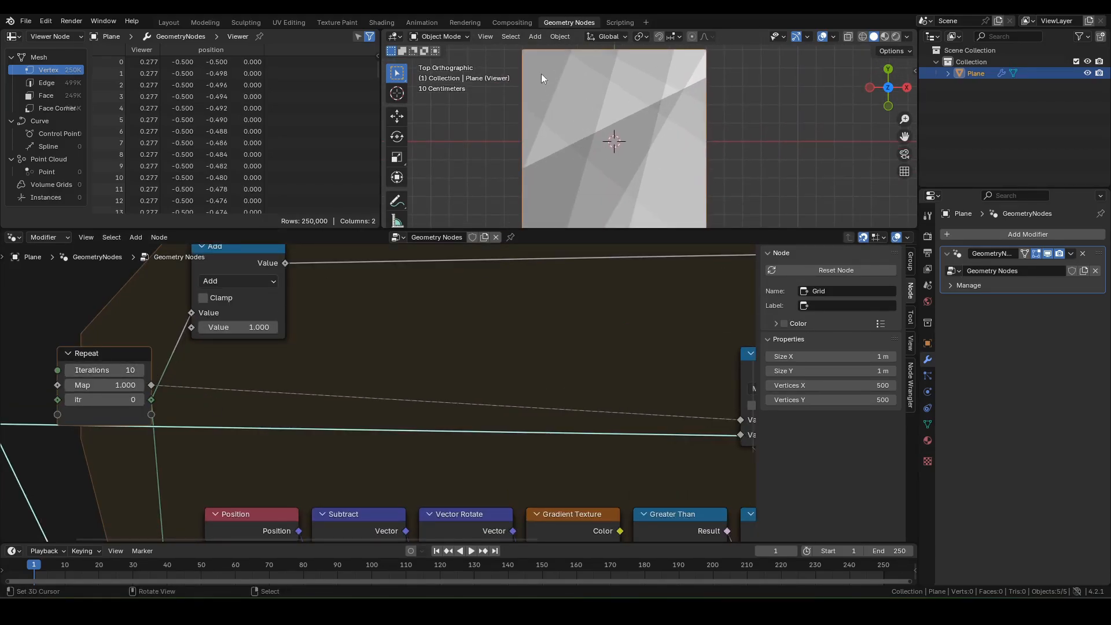
pyautogui.scroll(-2, 558, 204)
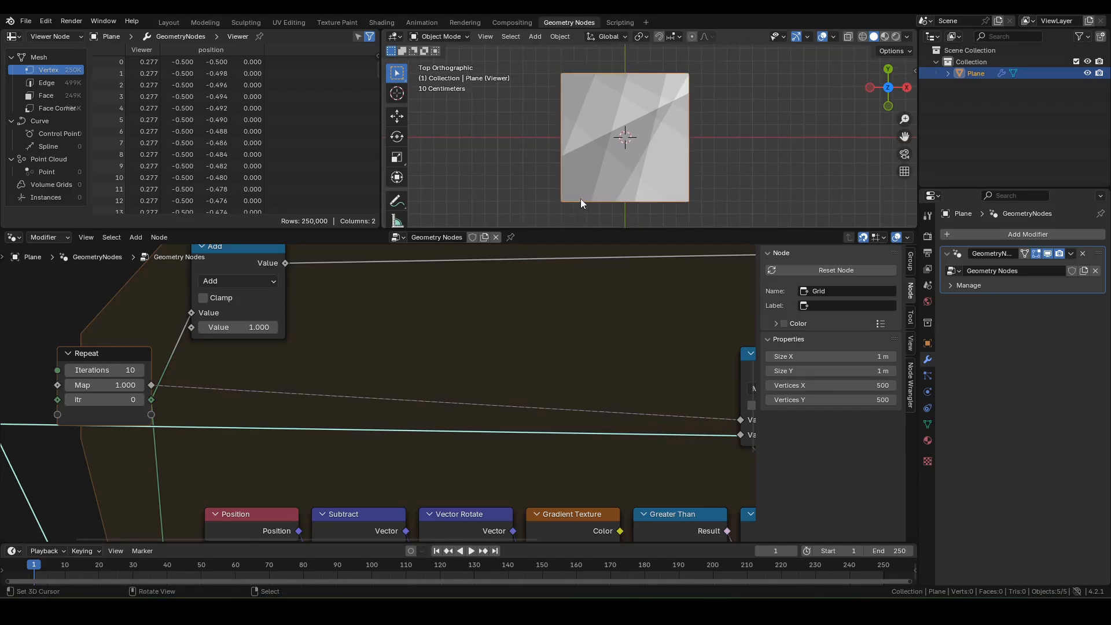
pyautogui.click(112, 371)
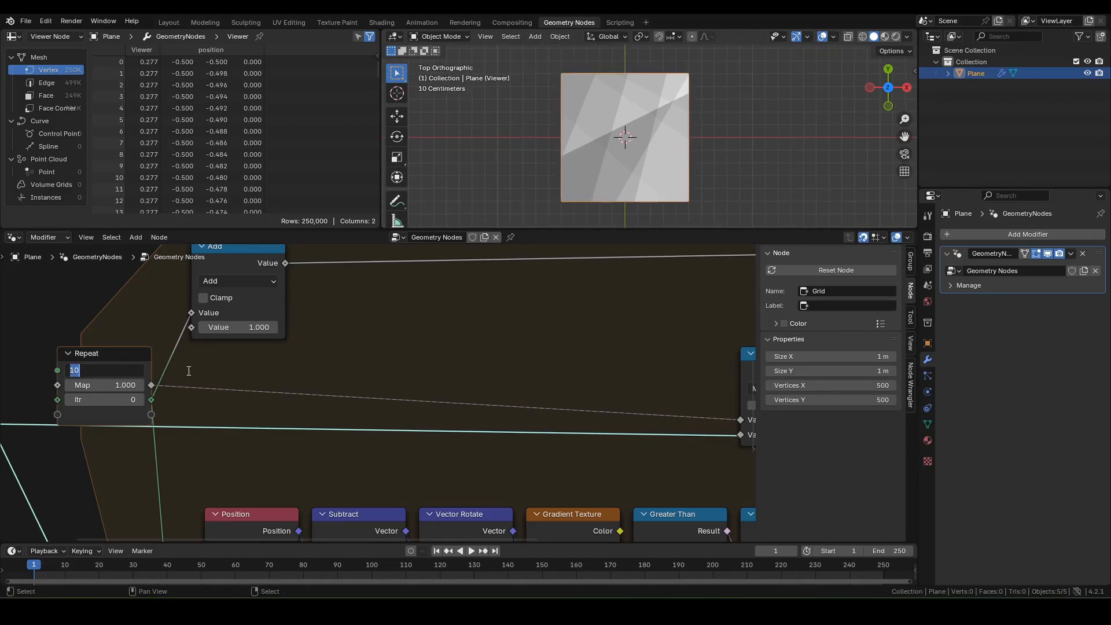
# Step: Set the repeat Iterations back to 1
pyautogui.write('1')
pyautogui.press('Return')
pyautogui.scroll(-2, 187, 375)
pyautogui.scroll(1, 396, 320)
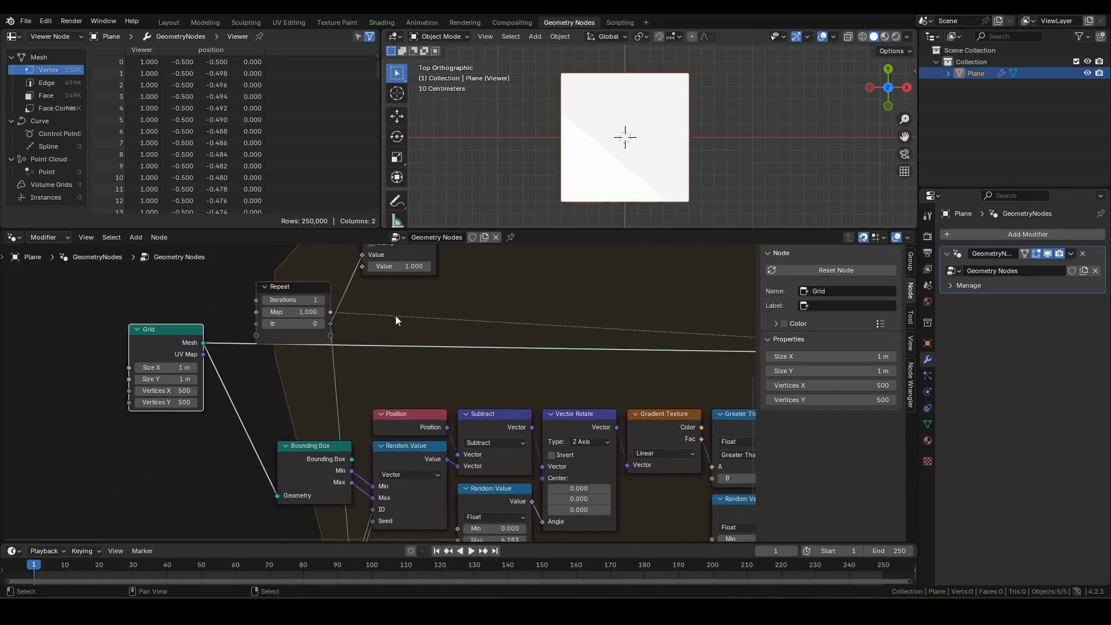
pyautogui.scroll(-1, 535, 341)
# Step: Cut the geometry link to the Viewer and move the Viewer up and right
pyautogui.moveTo(513, 335); pyautogui.dragTo(293, 347, button='middle')
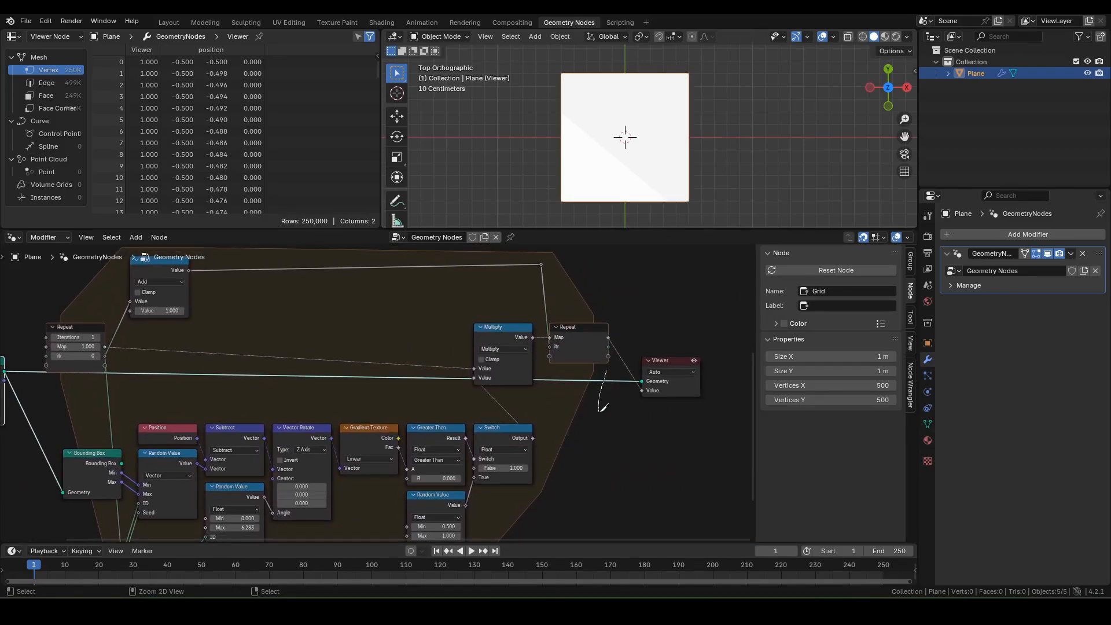
pyautogui.keyDown('ctrl'); pyautogui.moveTo(603, 407); pyautogui.dragTo(603, 407, button='right'); pyautogui.keyUp('ctrl')
pyautogui.moveTo(671, 362); pyautogui.dragTo(706, 329)
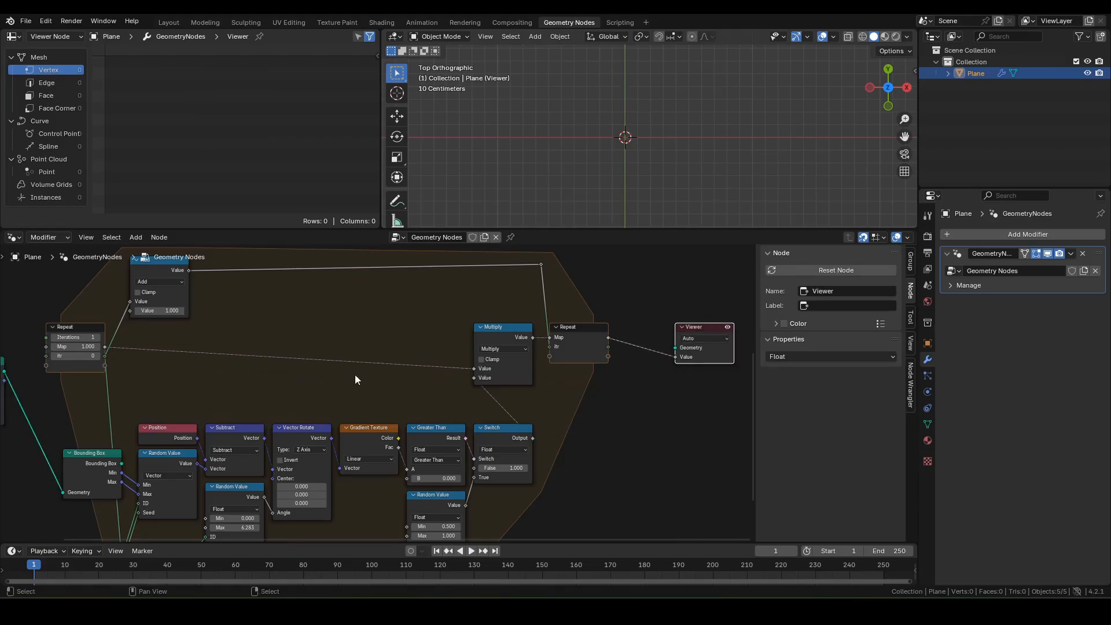
# Step: Move the Grid node out to the left with the Value node beneath it
pyautogui.moveTo(355, 379); pyautogui.dragTo(583, 328, button='middle')
pyautogui.moveTo(148, 422); pyautogui.dragTo(150, 423)
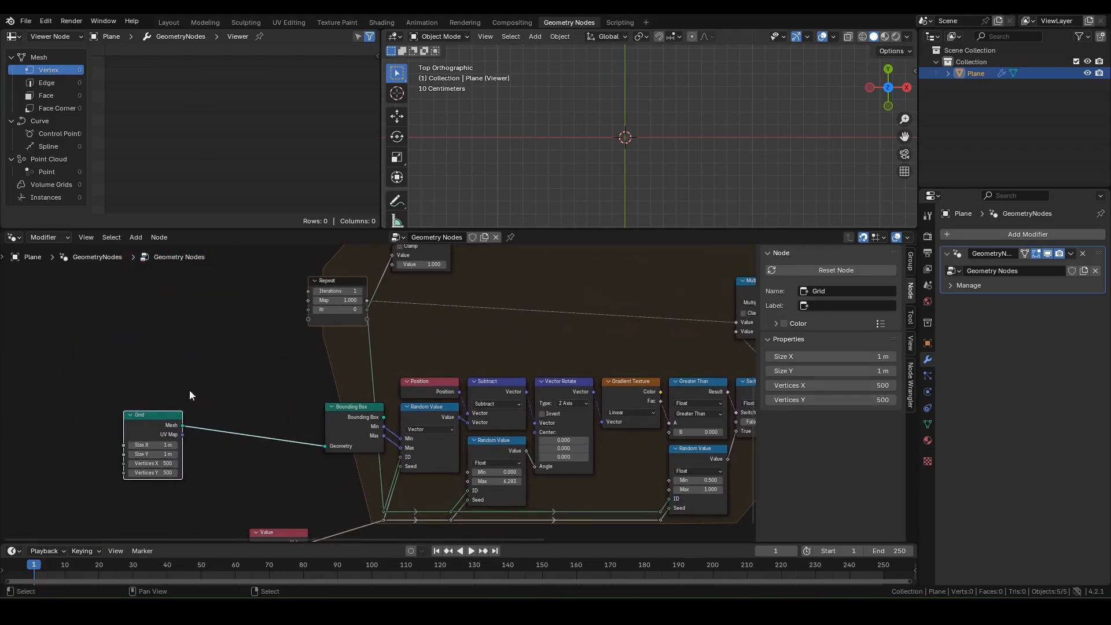
pyautogui.moveTo(191, 390); pyautogui.dragTo(275, 272, button='middle')
pyautogui.moveTo(354, 421); pyautogui.dragTo(230, 428)
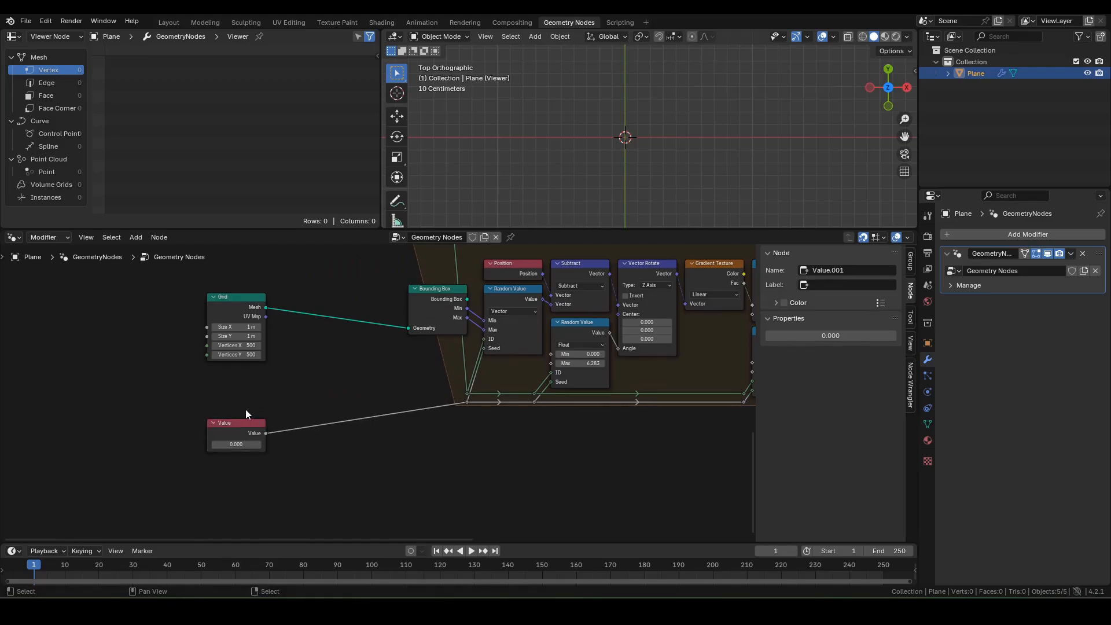
# Step: Maximize the node editor, hide the sidebar, and frame the whole node tree
pyautogui.hotkey('ctrl', 'space')
pyautogui.moveTo(613, 262); pyautogui.dragTo(293, 391, button='middle')
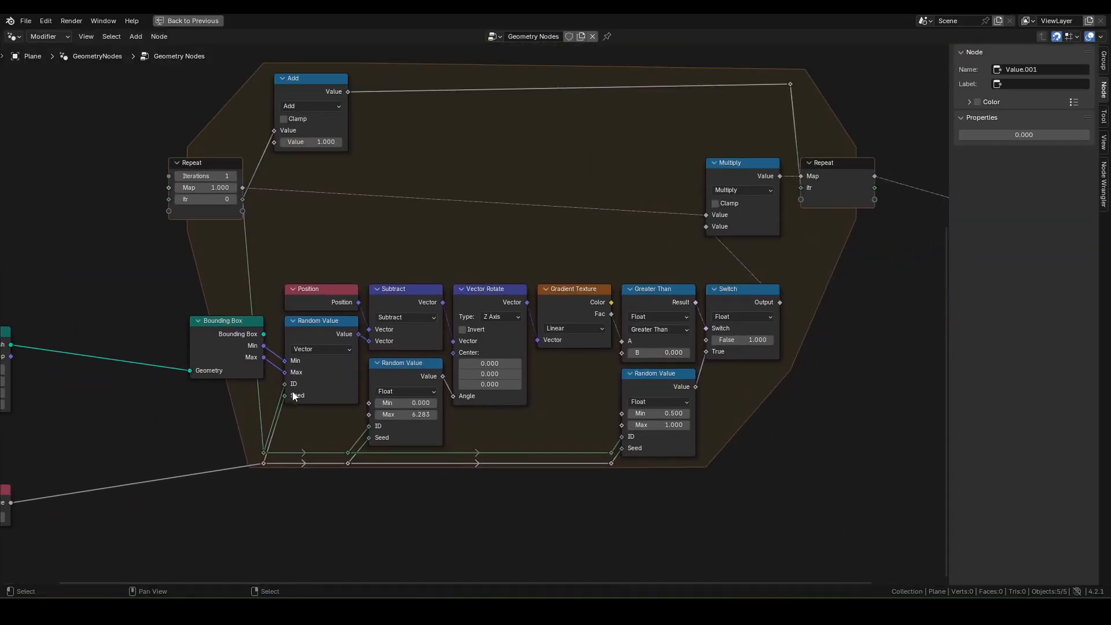
pyautogui.scroll(-2, 298, 390)
pyautogui.press('n')
pyautogui.scroll(-2, 398, 313)
pyautogui.press('Home')
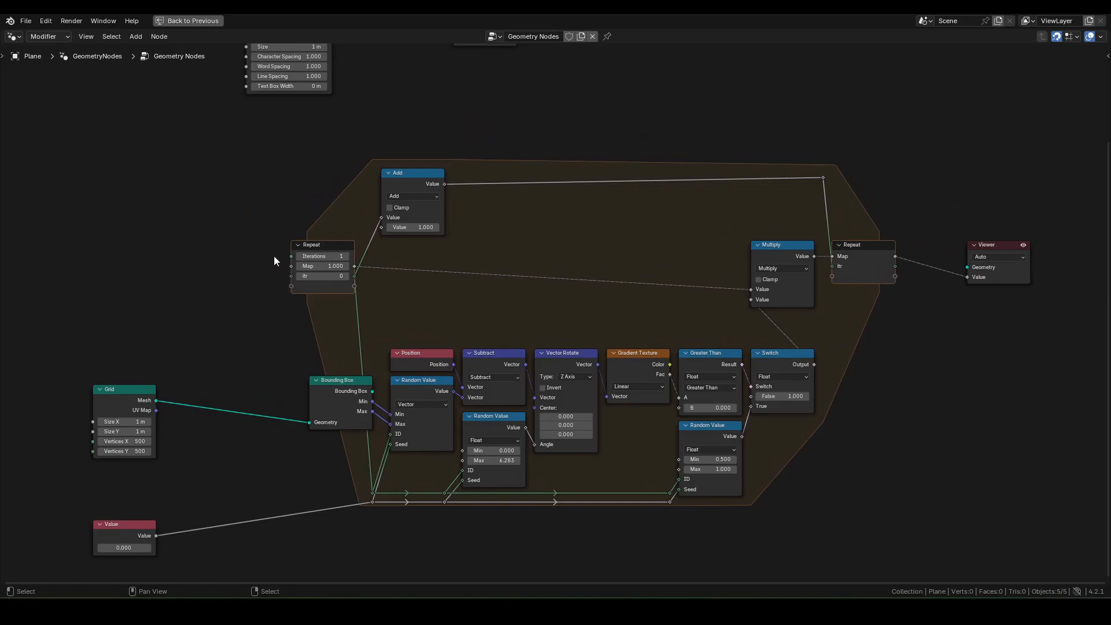
# Step: Feed the Repeat Iterations from a new Value node placed left of the zone
pyautogui.moveTo(292, 256); pyautogui.dragTo(167, 262)
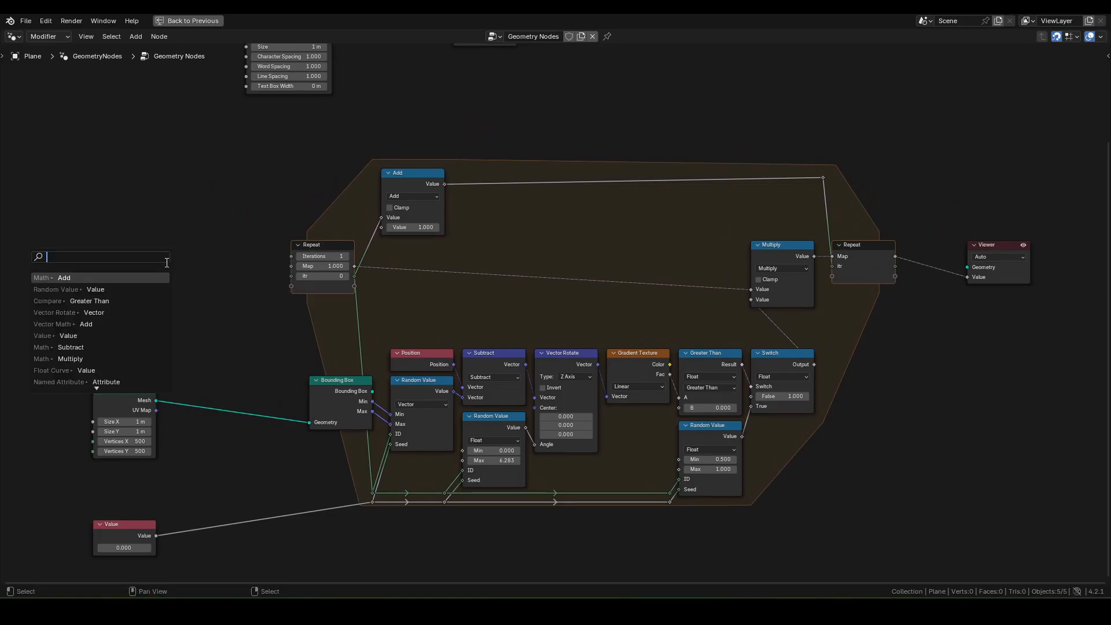
pyautogui.write('bake')
pyautogui.press('Return')
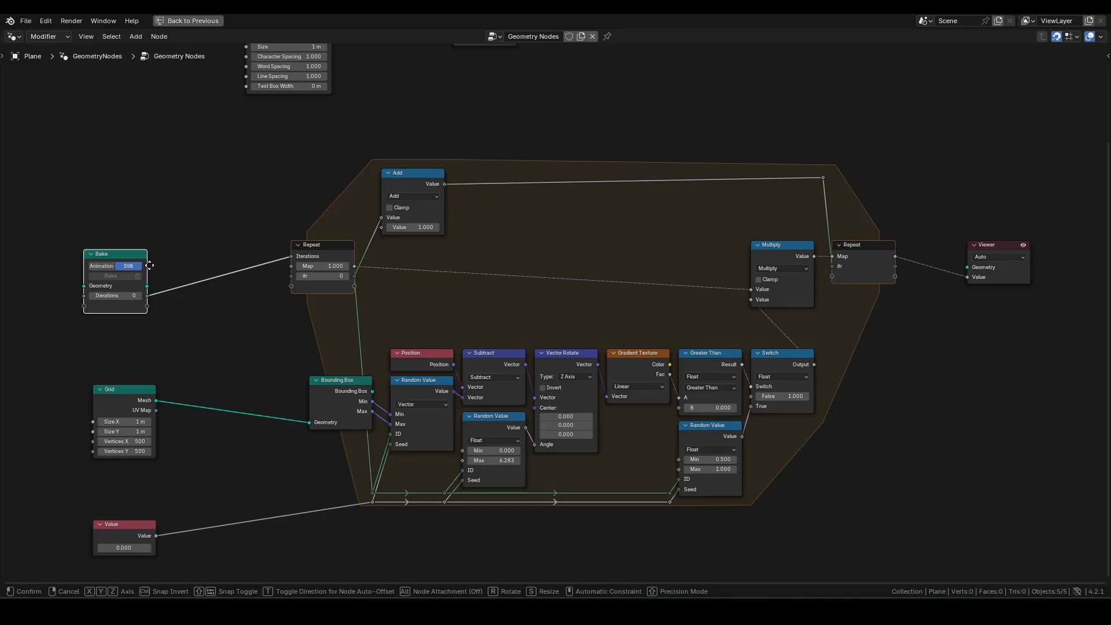
pyautogui.press('Escape')
pyautogui.moveTo(292, 256); pyautogui.dragTo(207, 258)
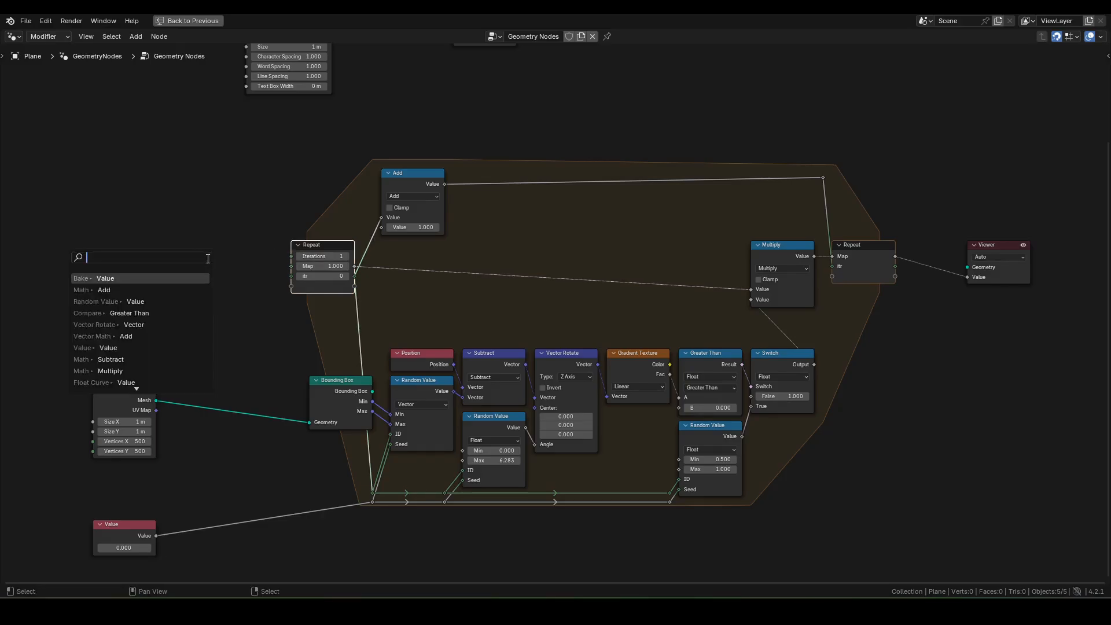
pyautogui.write('val')
pyautogui.press('Return')
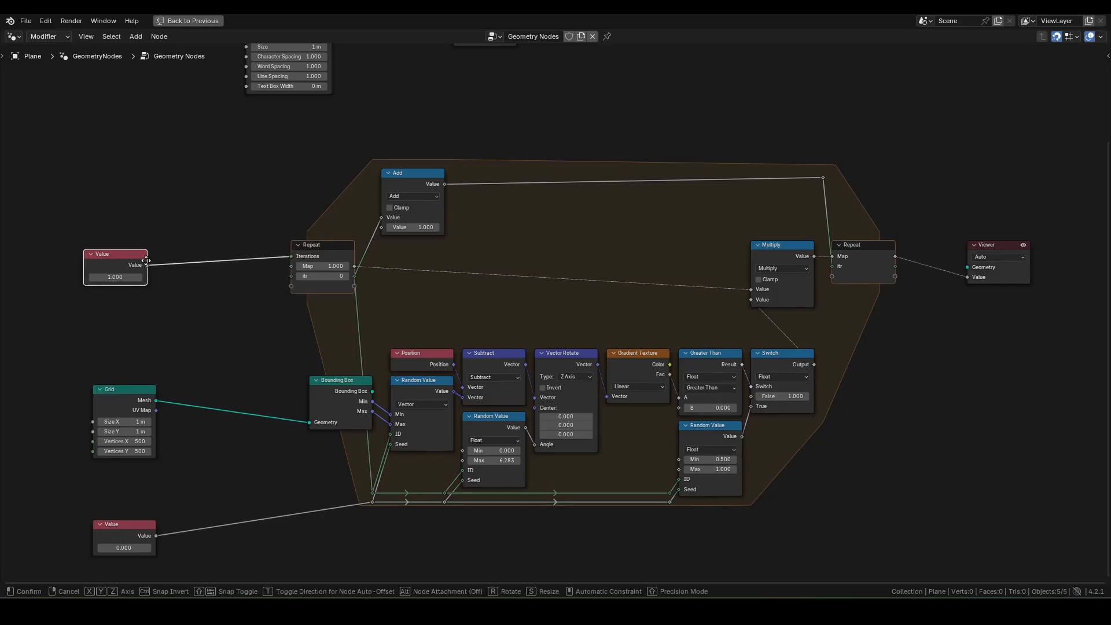
pyautogui.click(165, 257)
# Step: Shift the Add, Repeat and Multiply nodes lower and box-select the zone nodes for grouping
pyautogui.moveTo(296, 160); pyautogui.dragTo(898, 326)
pyautogui.press('g')
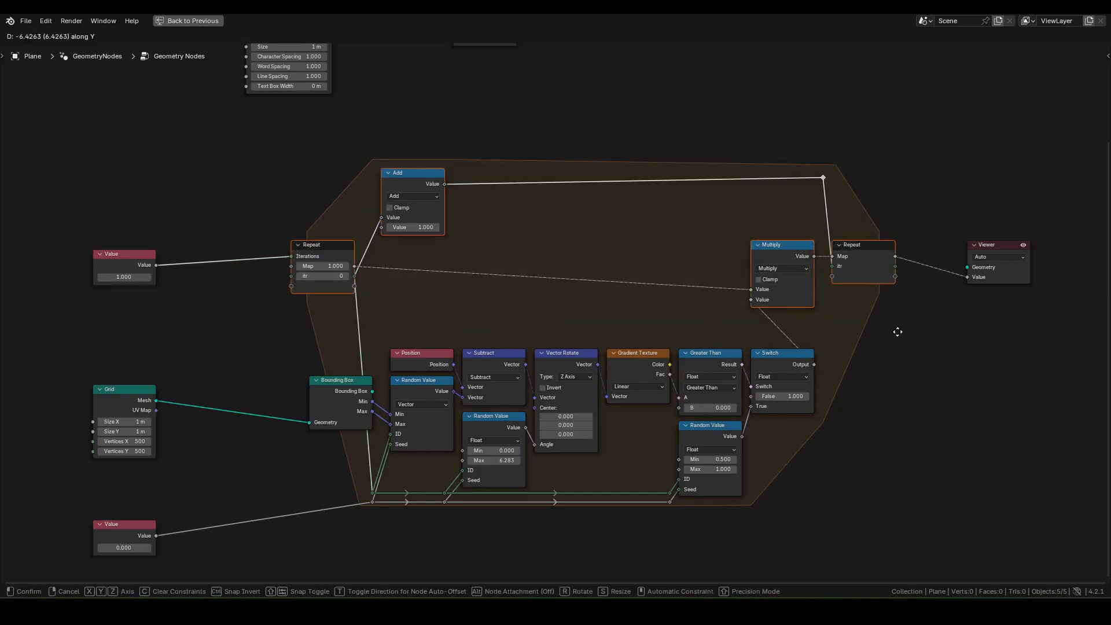
pyautogui.click(898, 362)
pyautogui.keyDown('shift'); pyautogui.moveTo(933, 381); pyautogui.dragTo(878, 382, button='middle'); pyautogui.keyUp('shift')
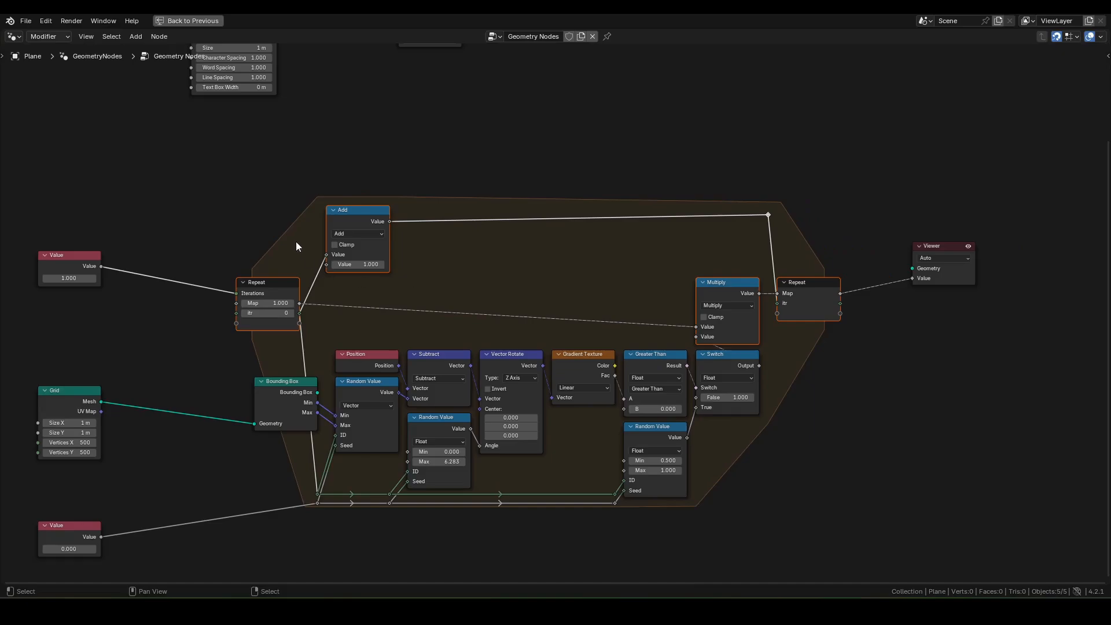
pyautogui.moveTo(212, 146); pyautogui.dragTo(860, 536)
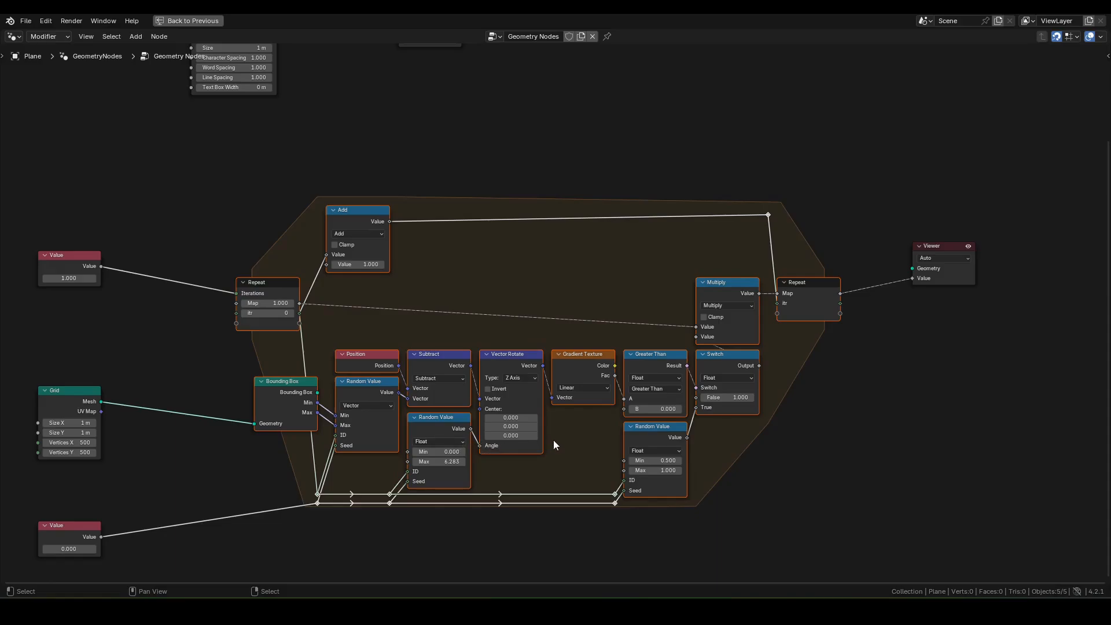
# Step: Pack the selected nodes into a node group with Ctrl+G and show its socket list
pyautogui.hotkey('ctrl', 'g')
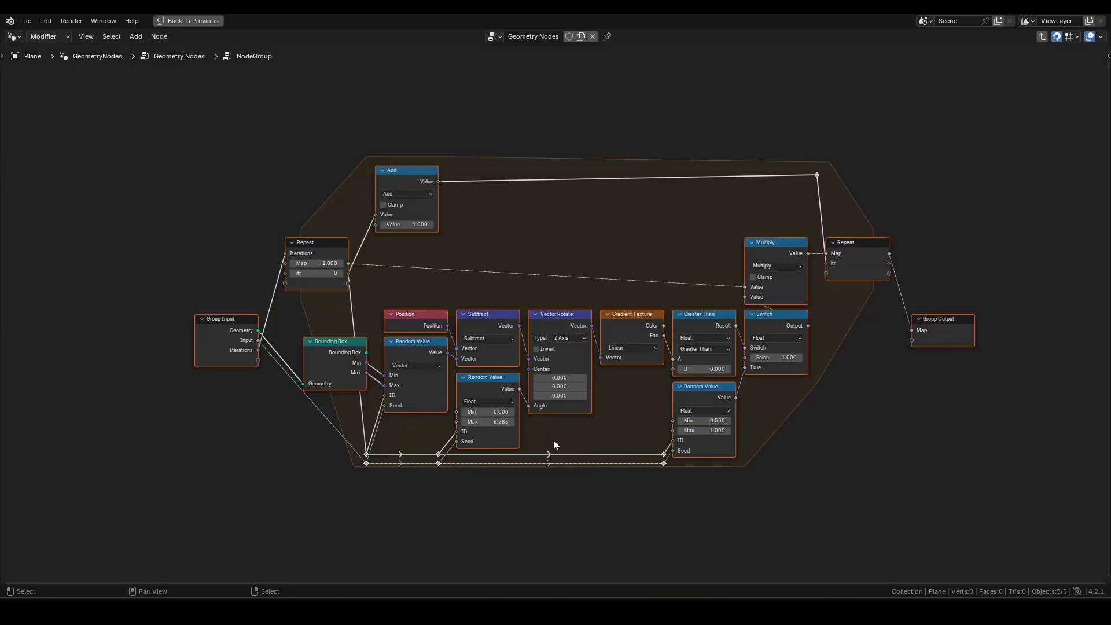
pyautogui.press('n')
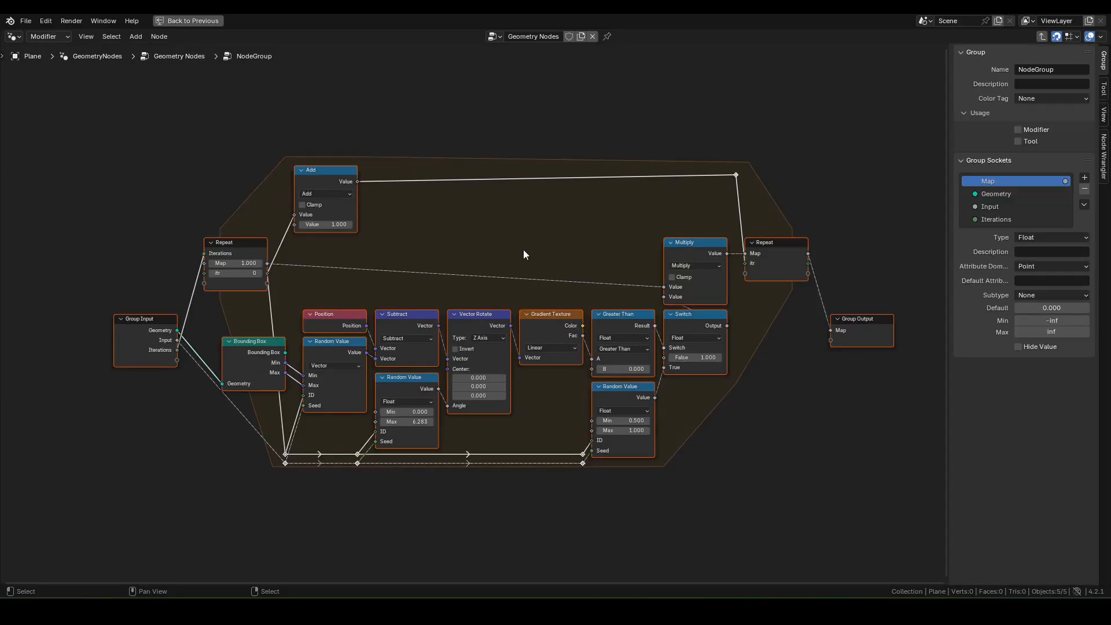
pyautogui.click(141, 320)
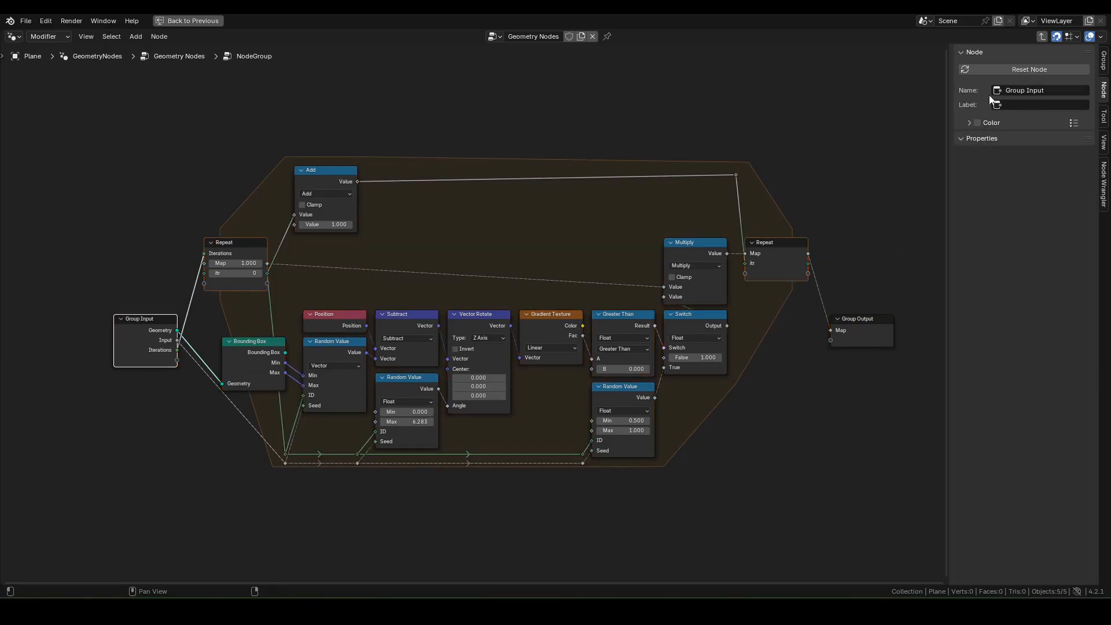
pyautogui.click(1103, 58)
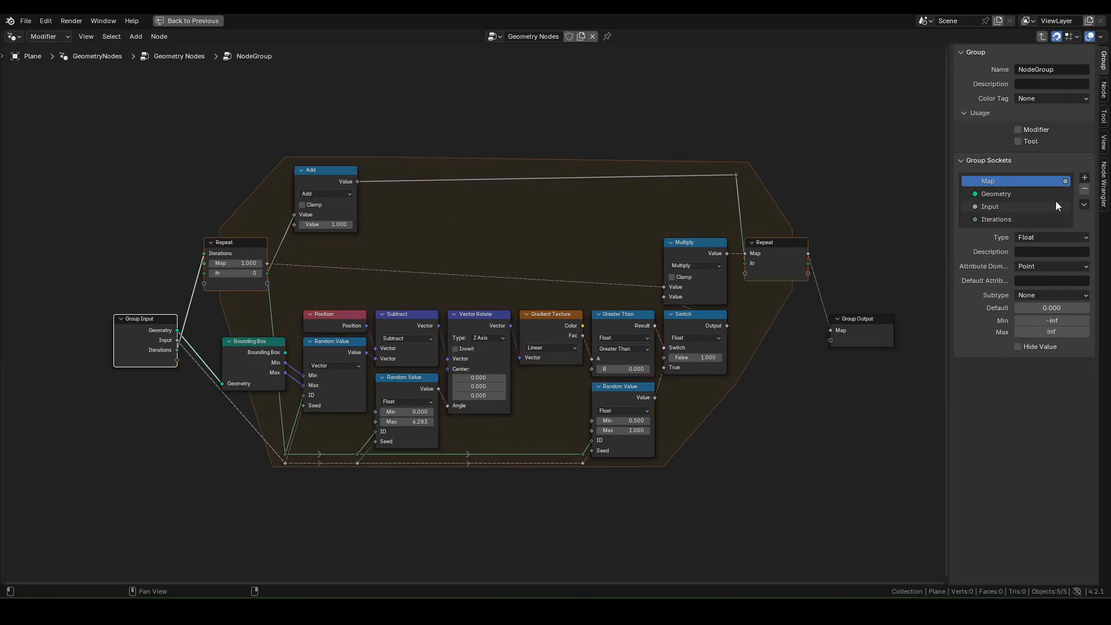
# Step: Rename the group's Input socket to Seed and set its type to Integer
pyautogui.doubleClick(995, 206)
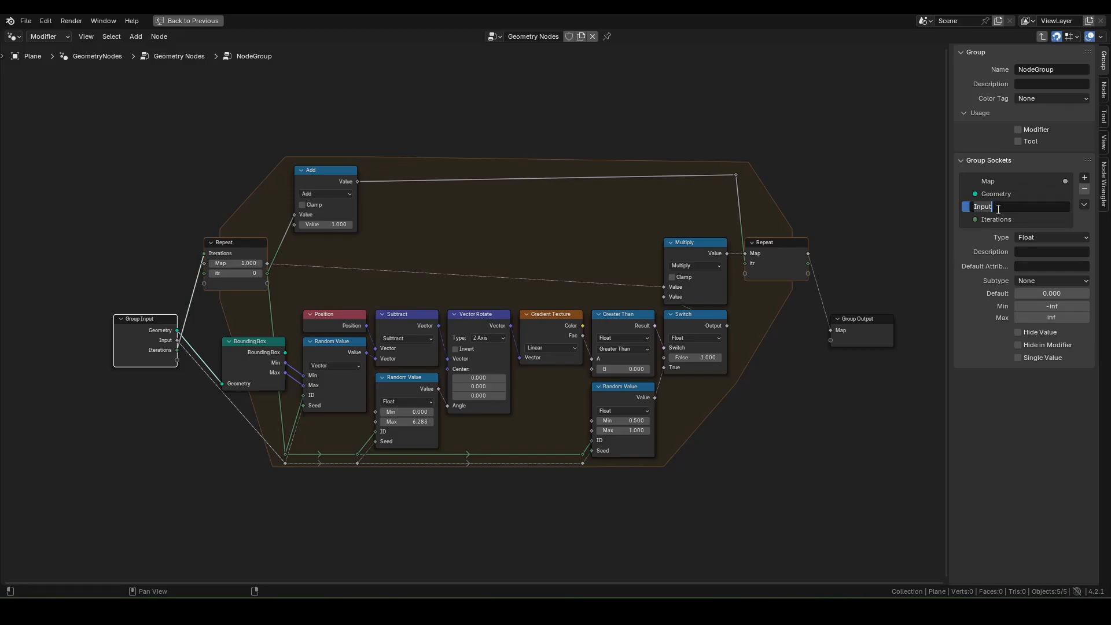
pyautogui.write('Seed')
pyautogui.press('Return')
pyautogui.click(1034, 239)
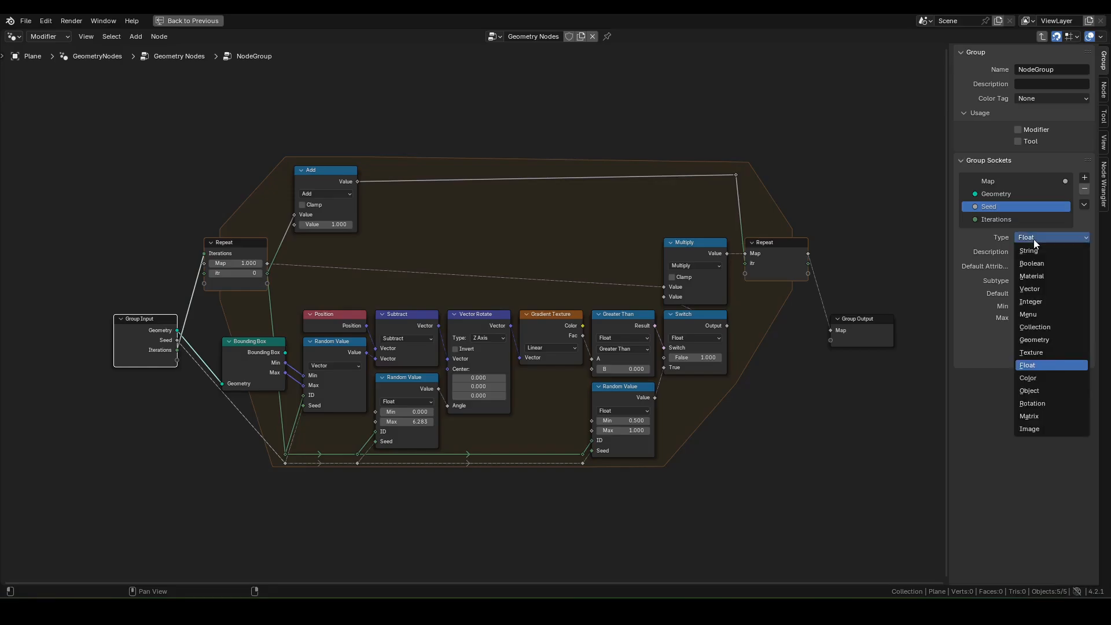
pyautogui.click(1031, 302)
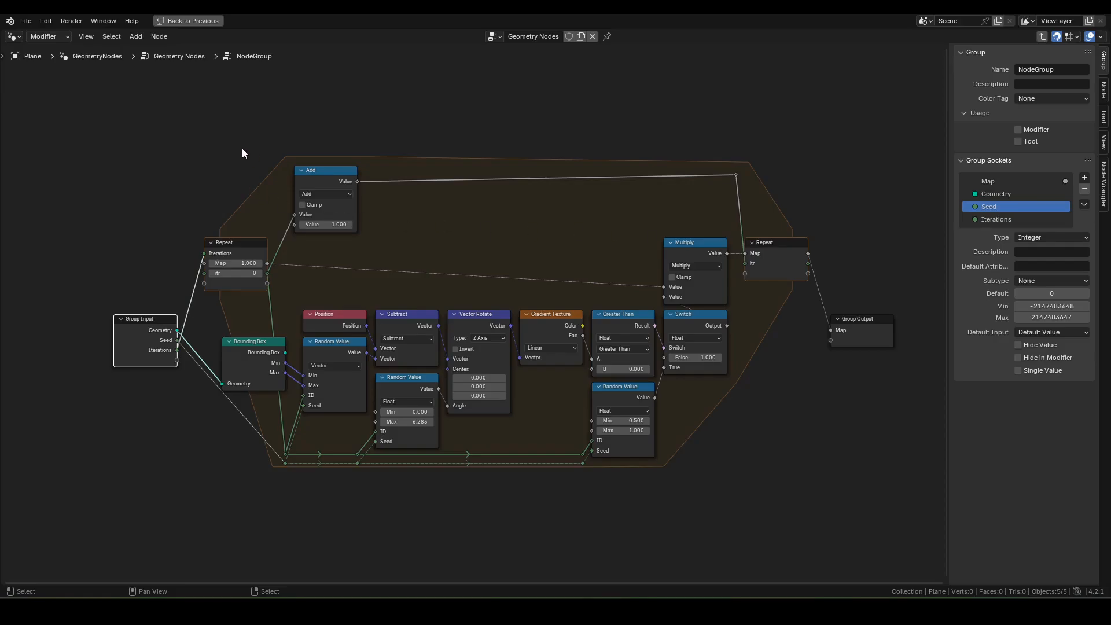
# Step: Shift all group nodes, reposition the reroute, and place Group Output beside the last Repeat node
pyautogui.press('a')
pyautogui.press('g')
pyautogui.click(198, 208)
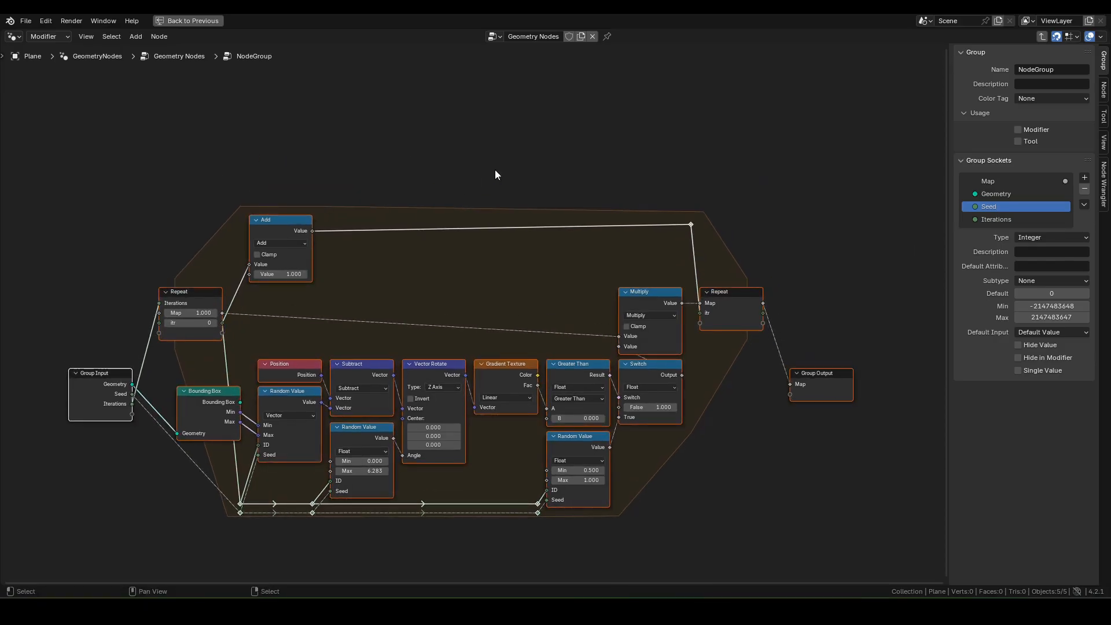
pyautogui.press('g')
pyautogui.click(712, 241)
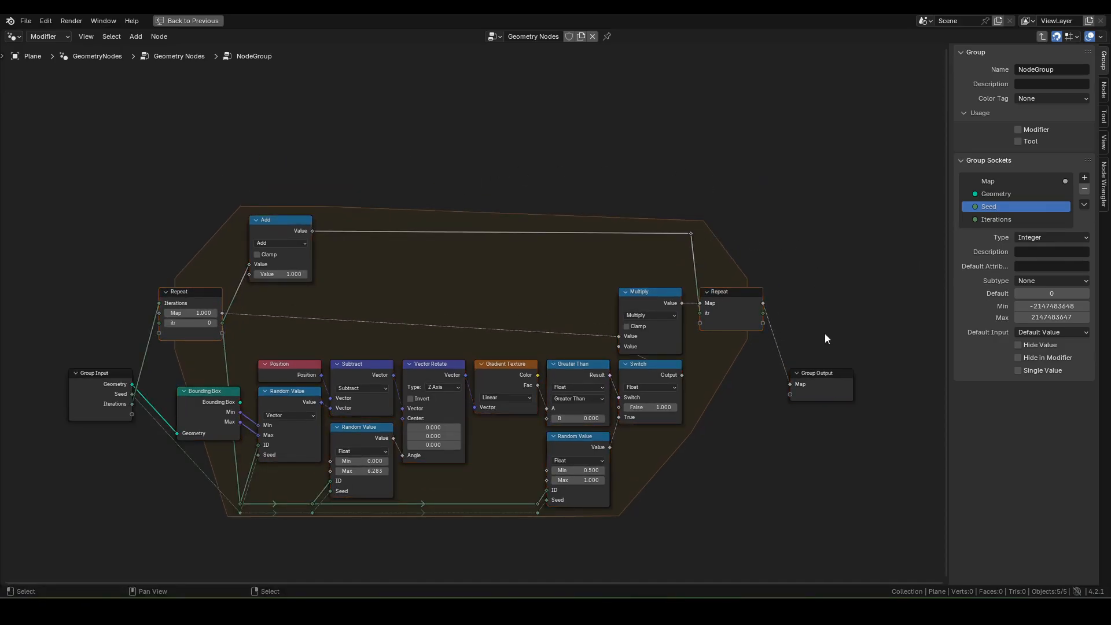
pyautogui.moveTo(819, 373); pyautogui.dragTo(801, 284)
pyautogui.click(162, 272)
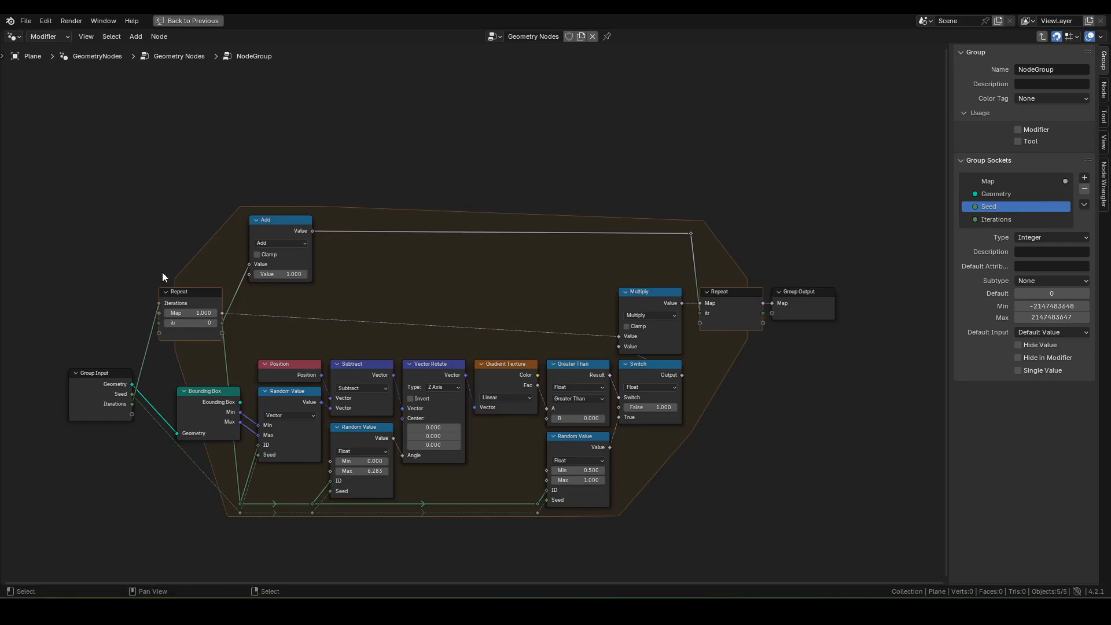
# Step: Exit the node group back to the main Geometry Nodes tree
pyautogui.press('Tab')
pyautogui.scroll(-3, 301, 257)
pyautogui.moveTo(289, 246); pyautogui.dragTo(442, 201, button='middle')
# Step: Delete the two Value nodes, the Grid node and the Viewer node
pyautogui.moveTo(106, 188); pyautogui.dragTo(356, 484)
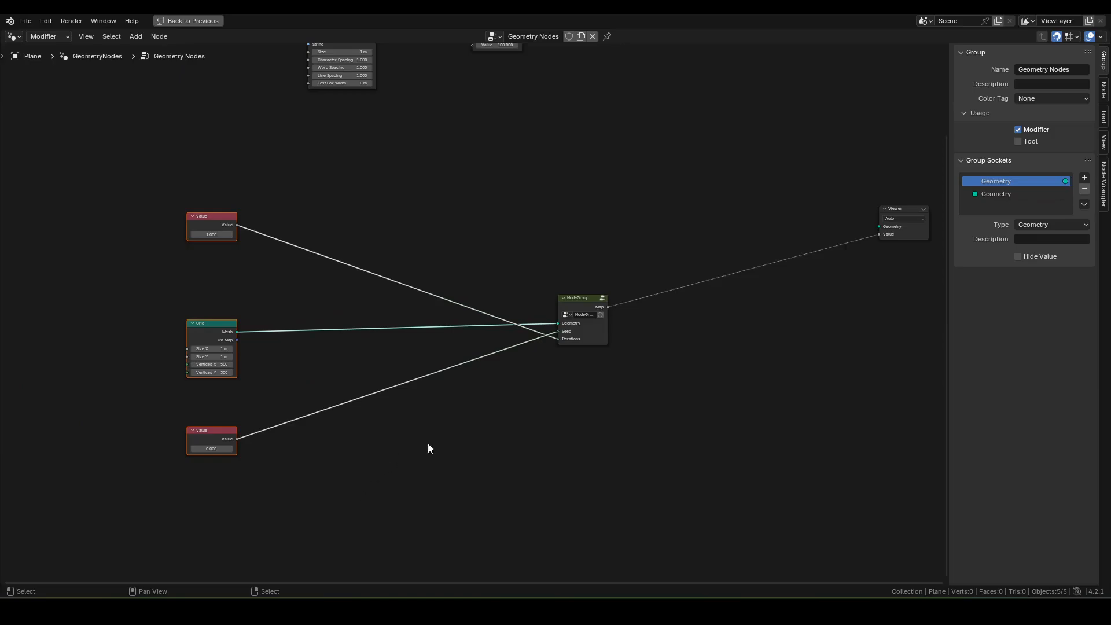
pyautogui.press('x')
pyautogui.moveTo(865, 189); pyautogui.dragTo(982, 351)
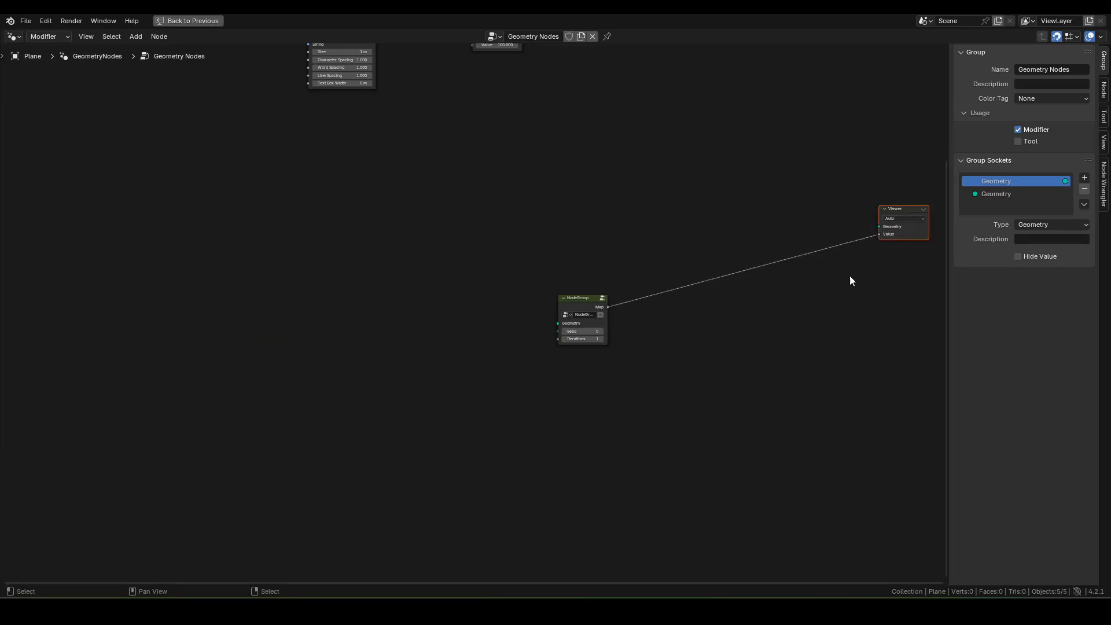
pyautogui.press('x')
pyautogui.scroll(3, 678, 350)
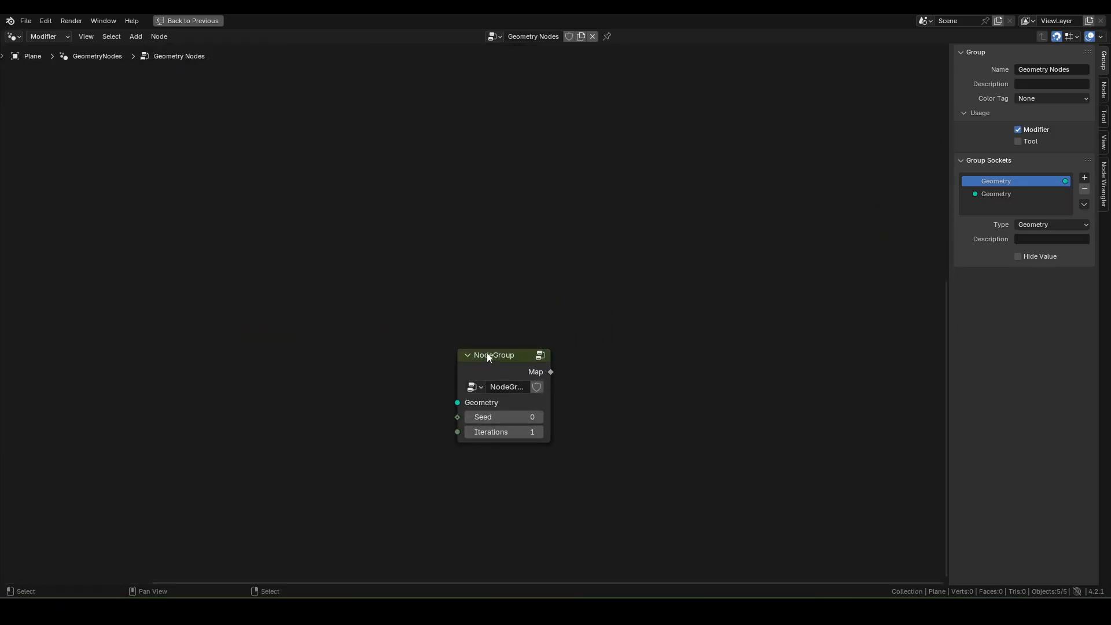
# Step: Rename the group to slashMap and move its node up beside Multiply
pyautogui.moveTo(488, 354); pyautogui.dragTo(461, 323)
pyautogui.hotkey('ctrl', 'a')
pyautogui.press('BackSpace')
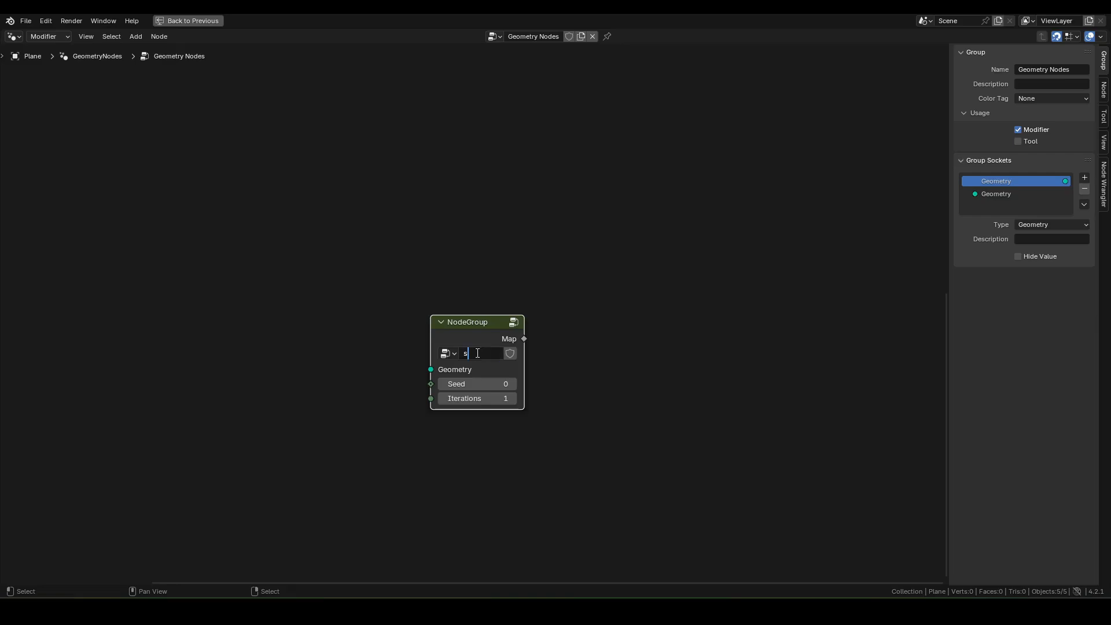
pyautogui.write('slashMap')
pyautogui.press('Return')
pyautogui.scroll(-3, 572, 348)
pyautogui.scroll(-1, 573, 361)
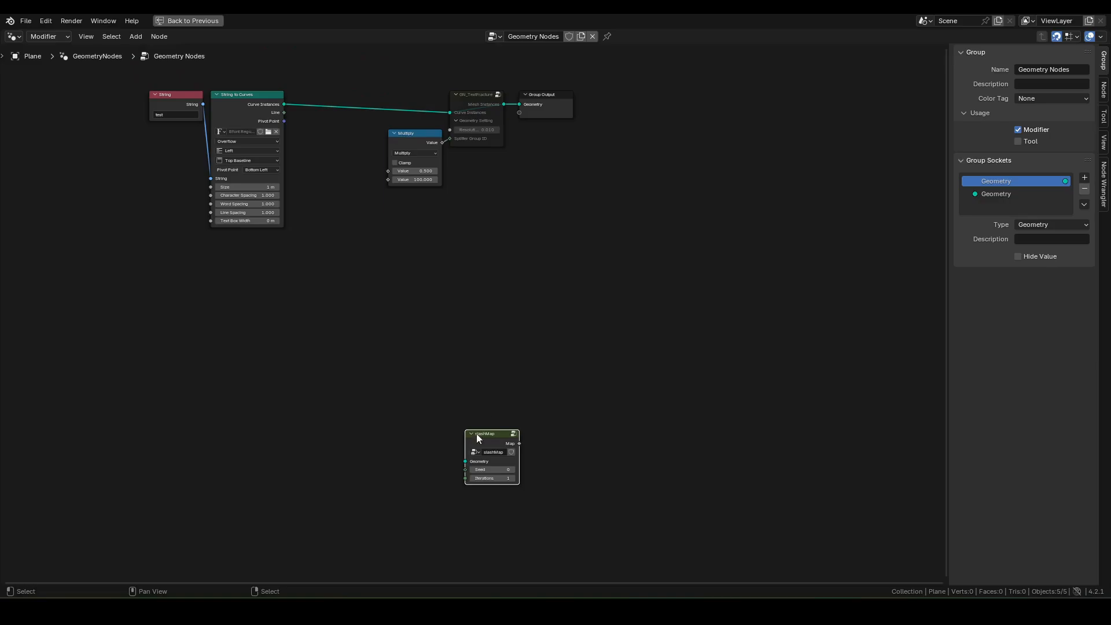
pyautogui.moveTo(481, 439); pyautogui.dragTo(338, 133)
# Step: Hide the side panel and slide the String and String to Curves nodes further left
pyautogui.press('Home')
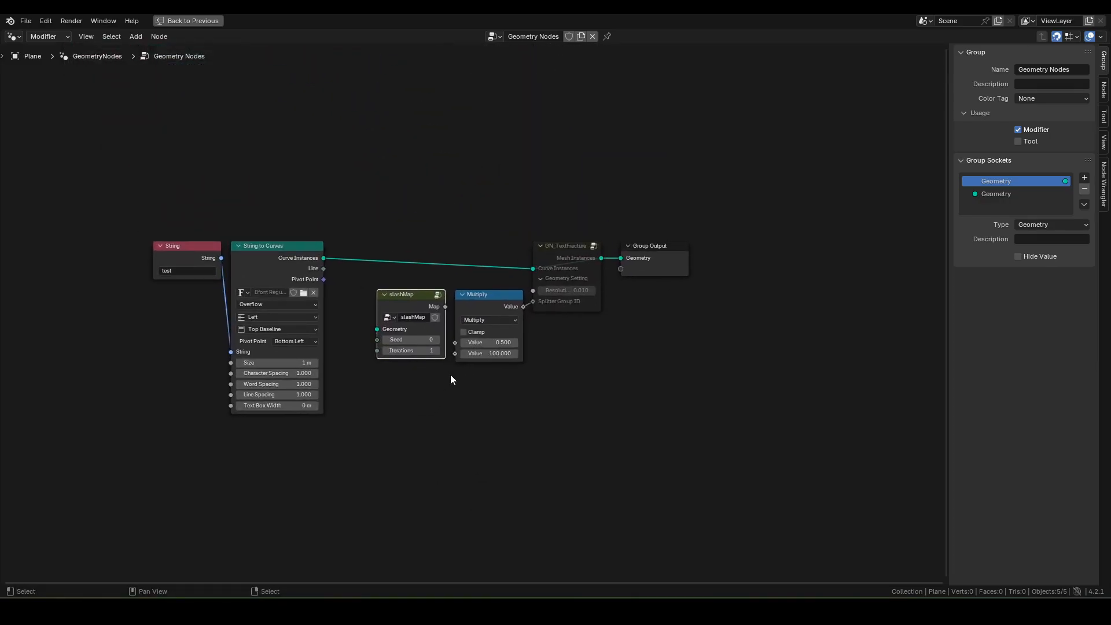
pyautogui.scroll(2, 428, 377)
pyautogui.moveTo(404, 380); pyautogui.dragTo(468, 432, button='middle')
pyautogui.press('n')
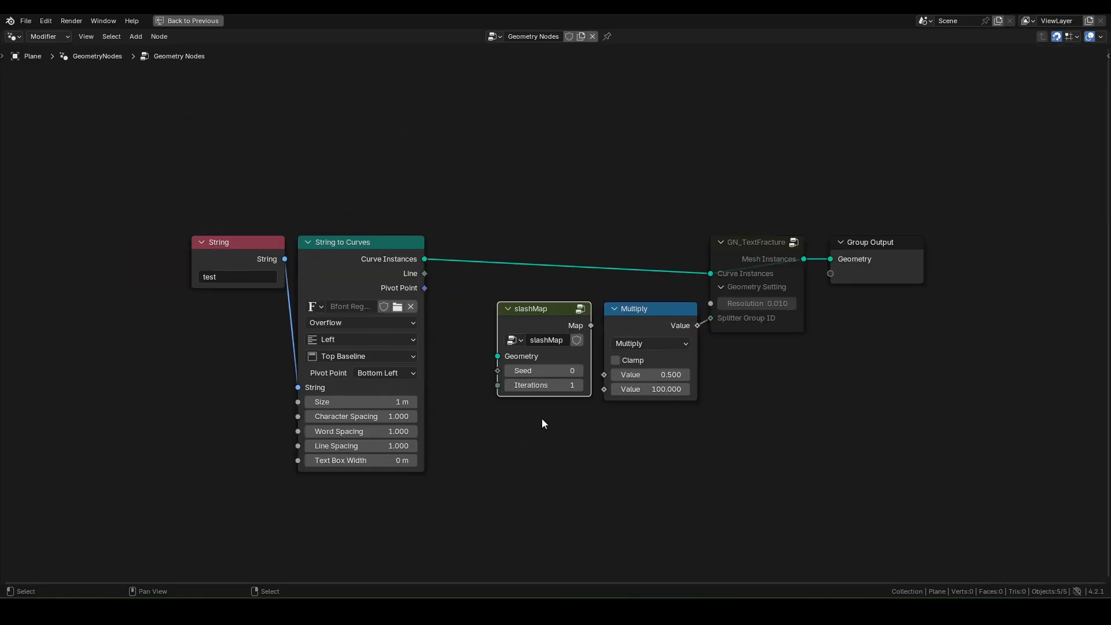
pyautogui.moveTo(855, 400); pyautogui.dragTo(768, 394, button='middle')
pyautogui.scroll(1, 370, 142)
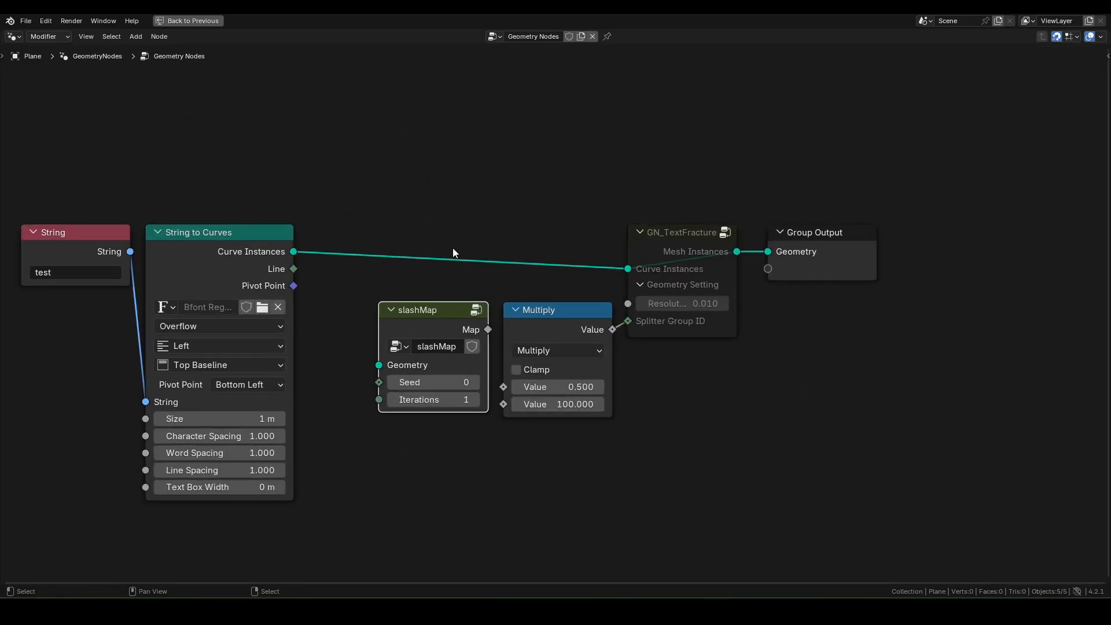
pyautogui.moveTo(453, 253); pyautogui.dragTo(483, 205, button='middle')
pyautogui.moveTo(64, 157); pyautogui.dragTo(208, 218)
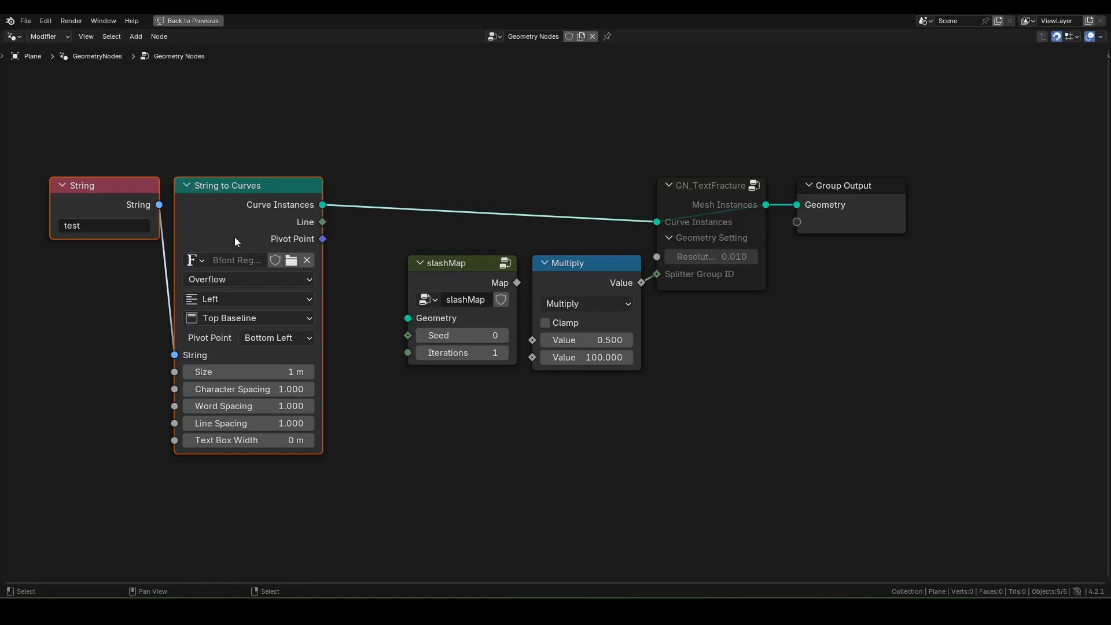
pyautogui.press('g')
pyautogui.press('x')
pyautogui.click(144, 255)
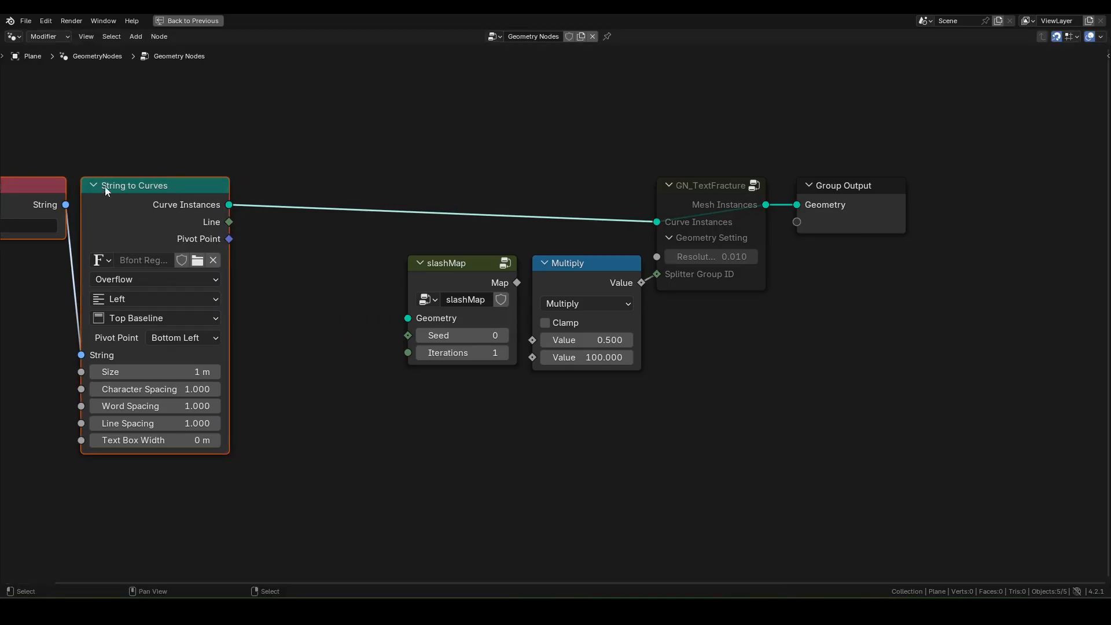
pyautogui.moveTo(105, 188); pyautogui.dragTo(140, 179, button='middle')
# Step: Add a Realize Instances node after Curve Instances and feed it into slashMap's Geometry input
pyautogui.moveTo(262, 200); pyautogui.dragTo(329, 288)
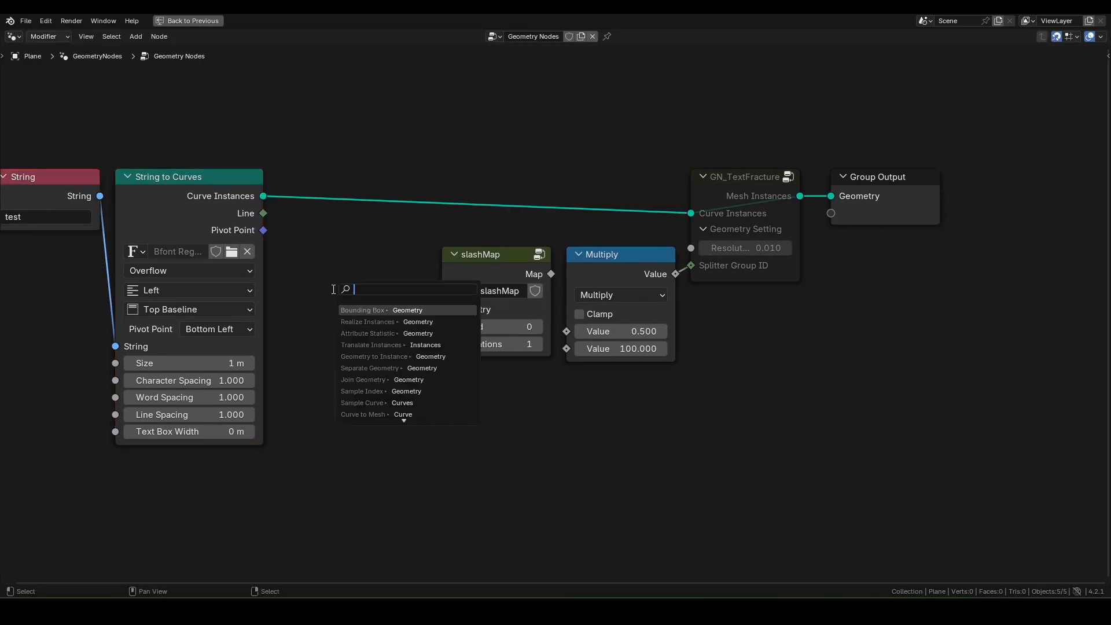
pyautogui.write('rea')
pyautogui.click(381, 310)
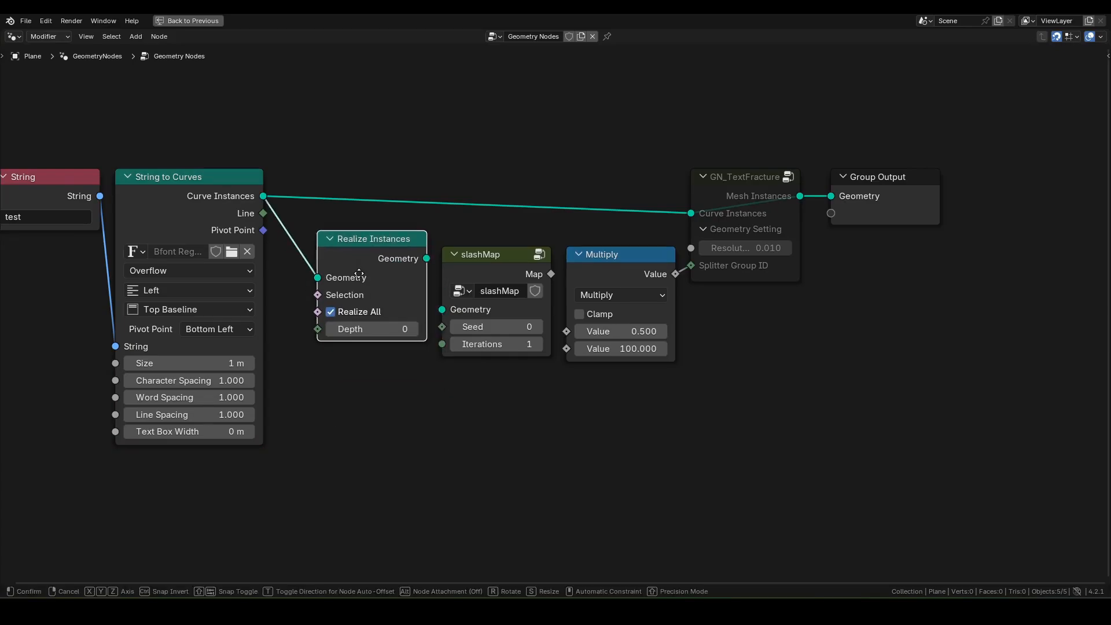
pyautogui.click(389, 277)
pyautogui.moveTo(427, 274); pyautogui.dragTo(445, 315)
# Step: Set slashMap Iterations to 10 and connect its Map output to Multiply's first Value
pyautogui.moveTo(593, 359); pyautogui.dragTo(516, 363, button='middle')
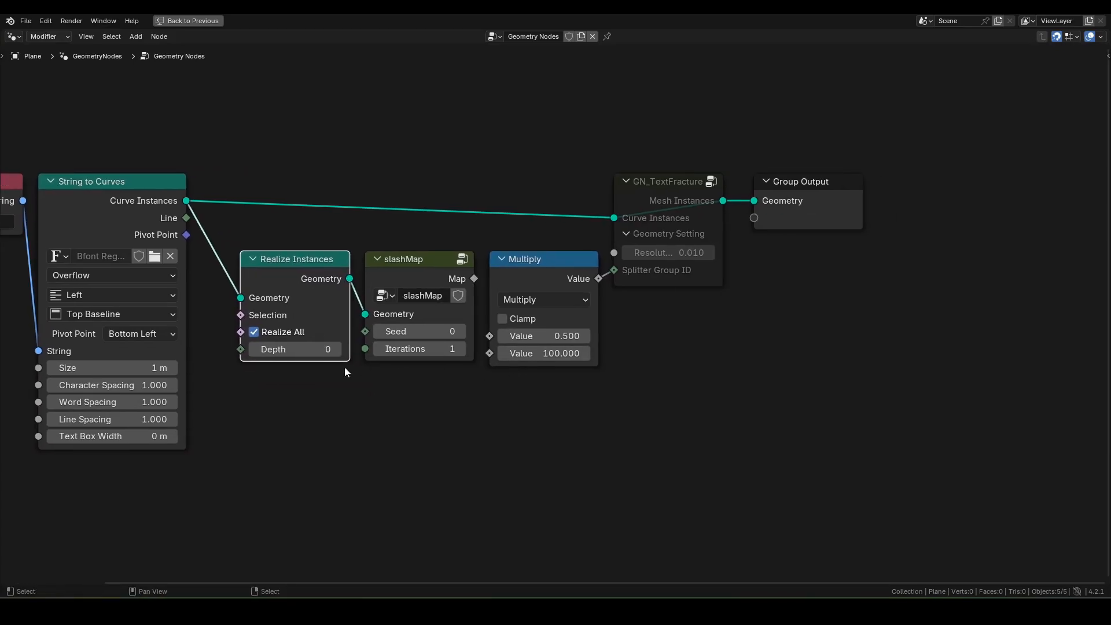
pyautogui.click(435, 350)
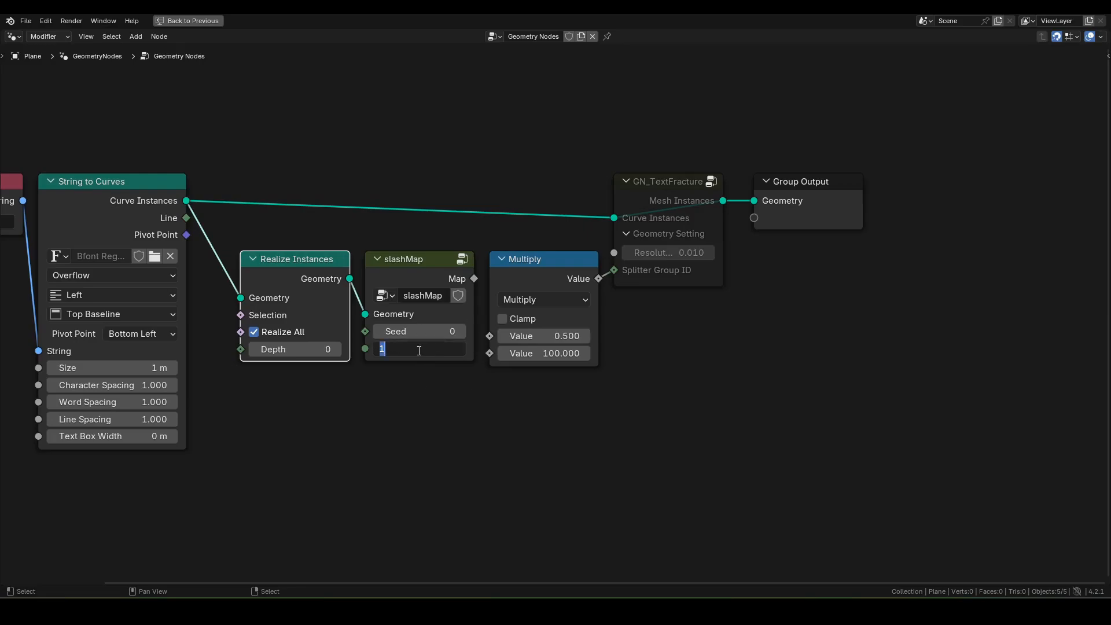
pyautogui.write('10')
pyautogui.press('Return')
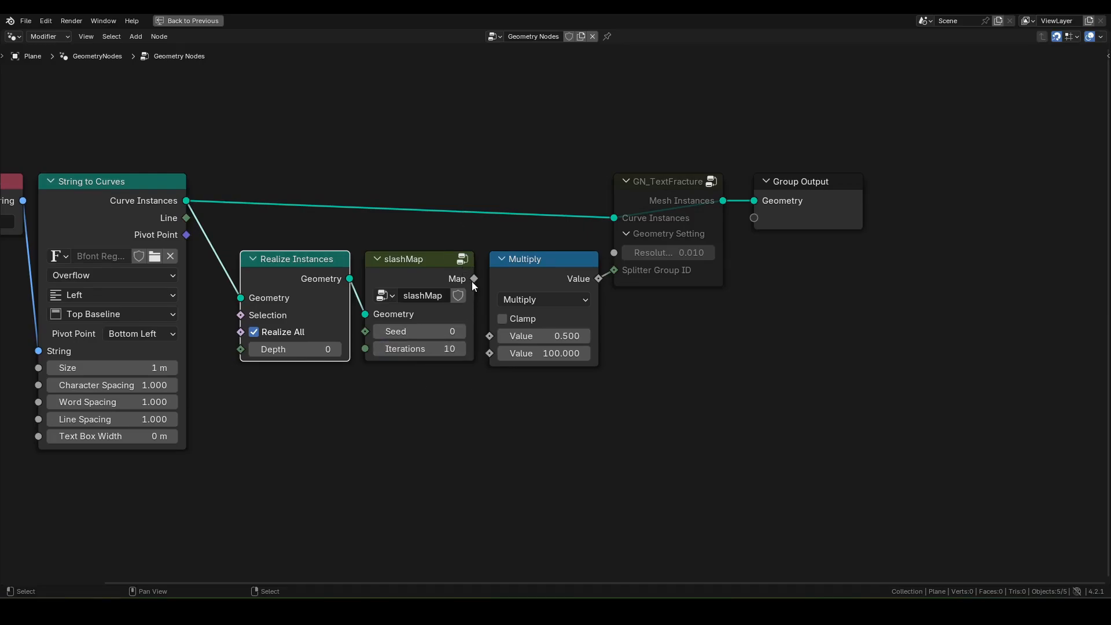
pyautogui.moveTo(475, 279); pyautogui.dragTo(492, 340)
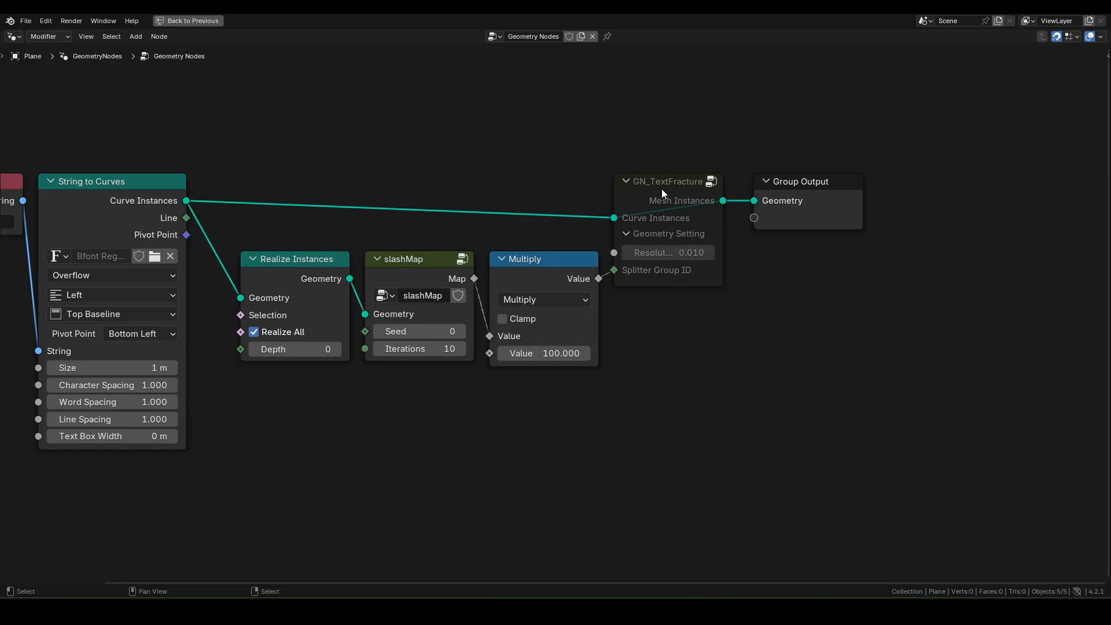
pyautogui.hotkey('ctrl', 'space')
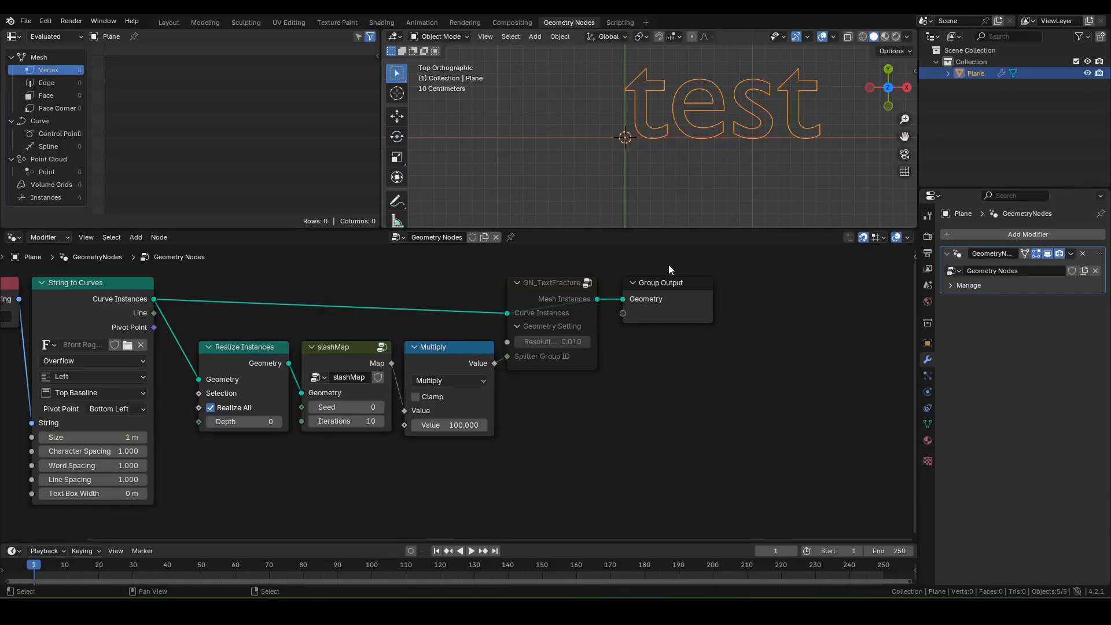
# Step: Set the GN_TextFracture node's Resolution to 0.001
pyautogui.scroll(-1, 683, 272)
pyautogui.keyDown('shift'); pyautogui.moveTo(720, 287); pyautogui.dragTo(625, 296, button='middle'); pyautogui.keyUp('shift')
pyautogui.click(444, 309)
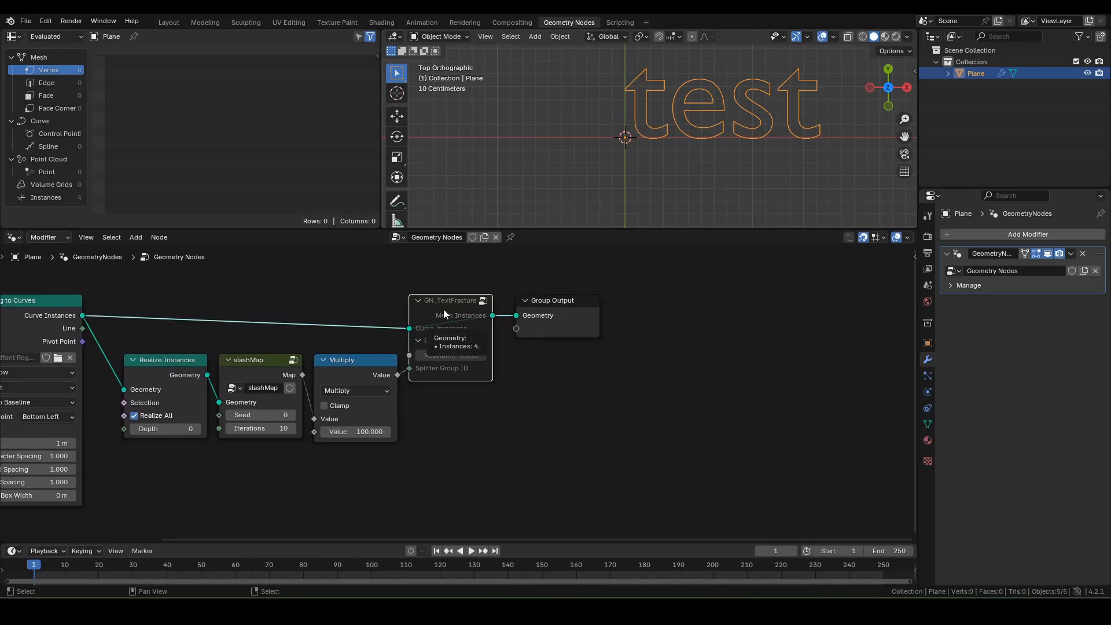
pyautogui.scroll(5, 808, 121)
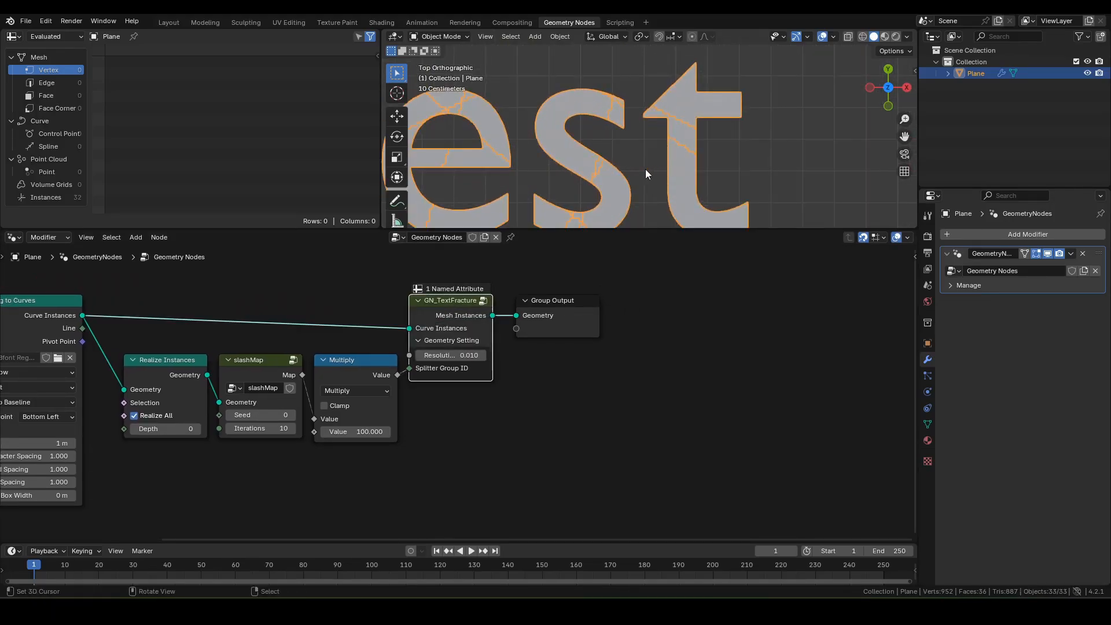
pyautogui.click(450, 356)
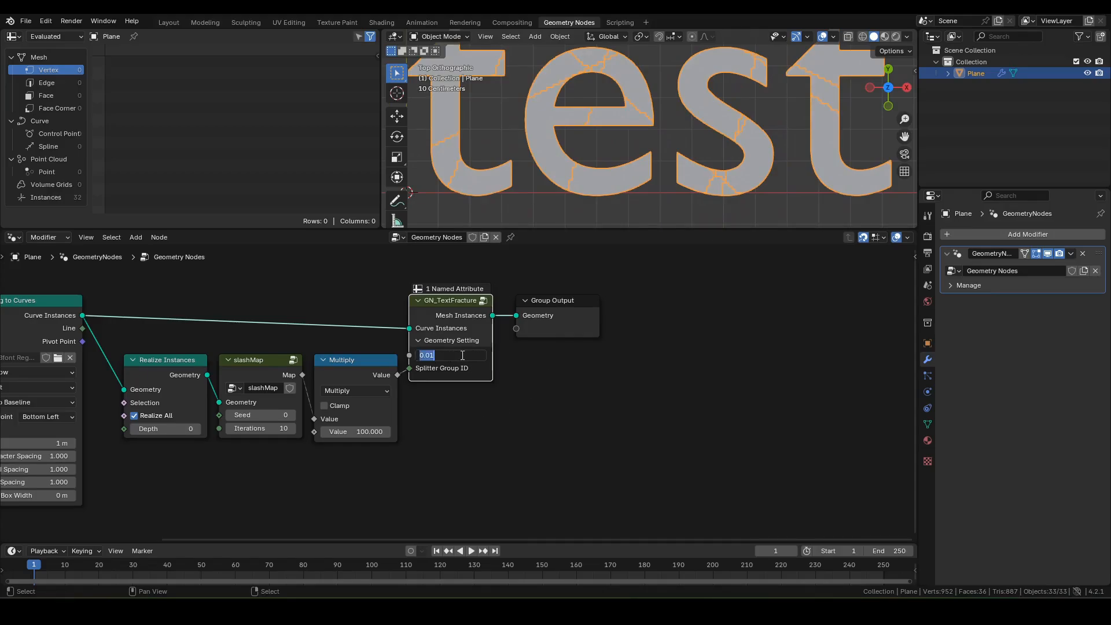
pyautogui.write('.001')
pyautogui.press('Return')
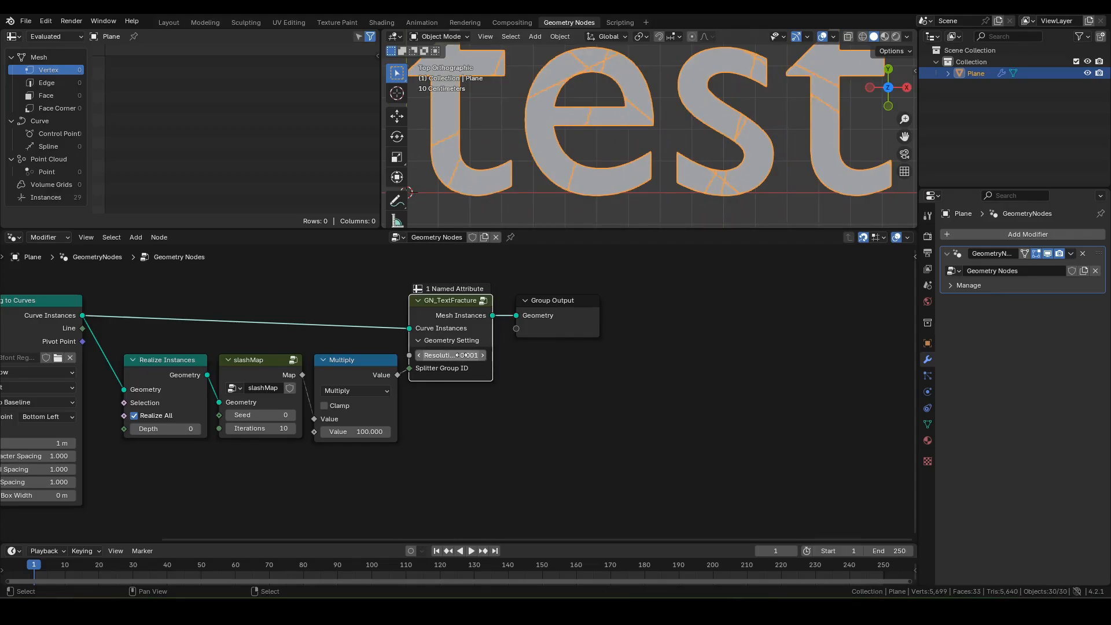
# Step: Enable node Timings in the overlays and move Group Output further right
pyautogui.keyDown('shift'); pyautogui.moveTo(736, 180); pyautogui.dragTo(733, 196, button='middle'); pyautogui.keyUp('shift')
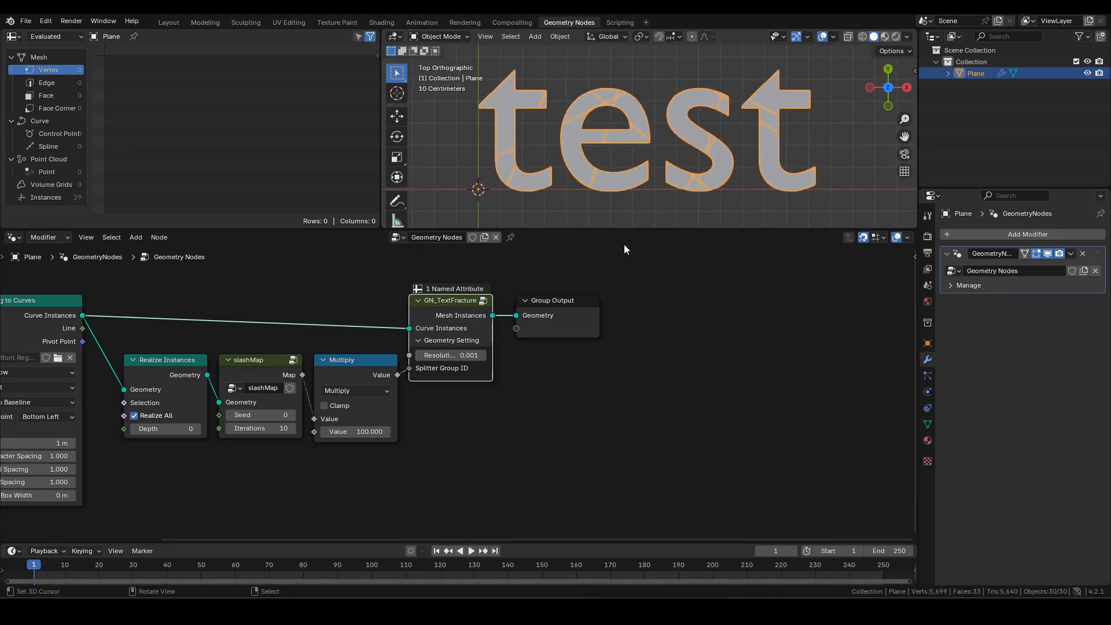
pyautogui.click(544, 316)
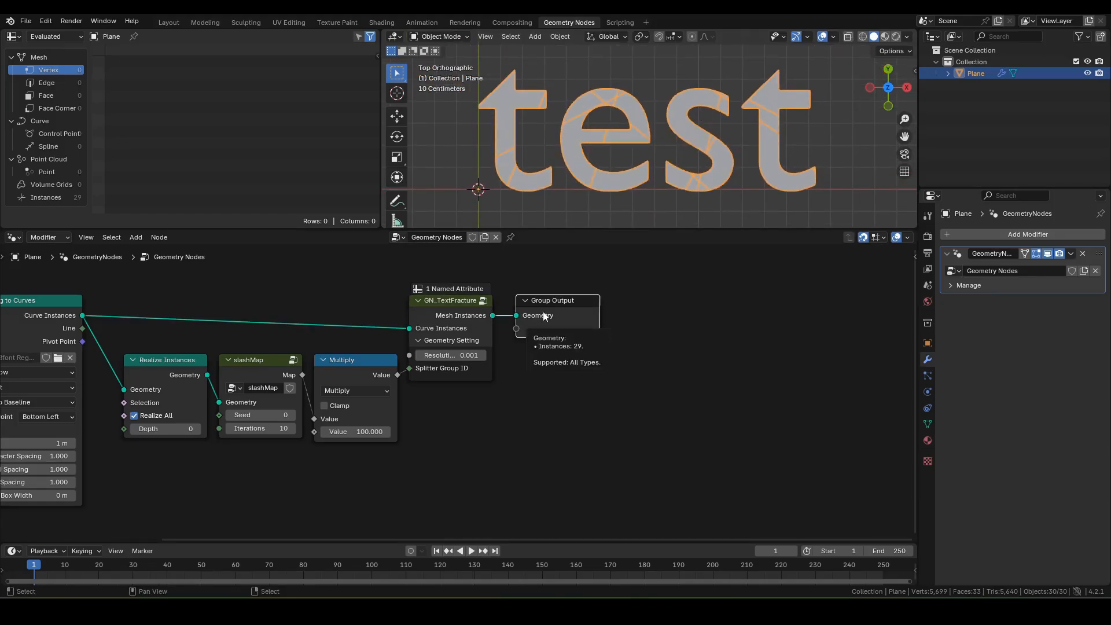
pyautogui.click(907, 238)
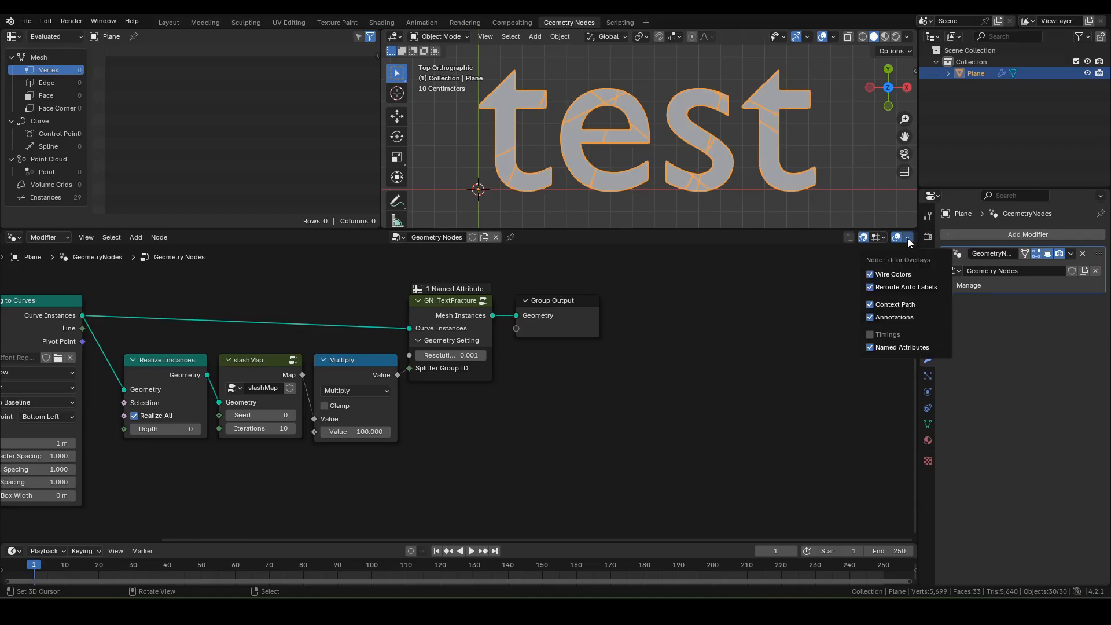
pyautogui.click(889, 335)
pyautogui.scroll(1, 430, 295)
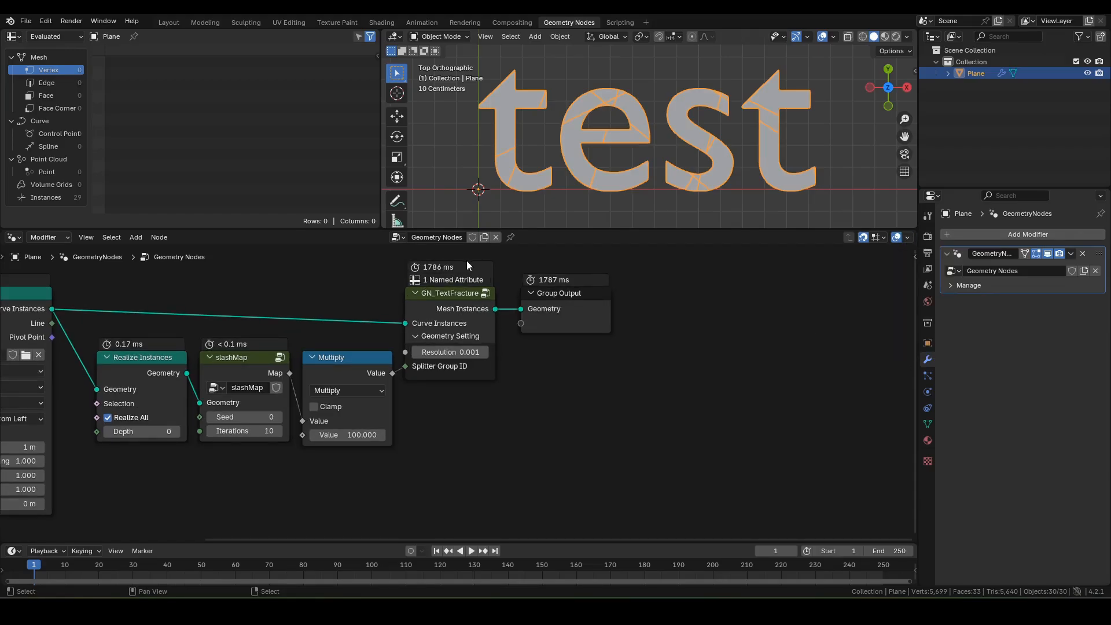
pyautogui.moveTo(566, 300); pyautogui.dragTo(707, 299)
pyautogui.moveTo(536, 347); pyautogui.dragTo(431, 381, button='middle')
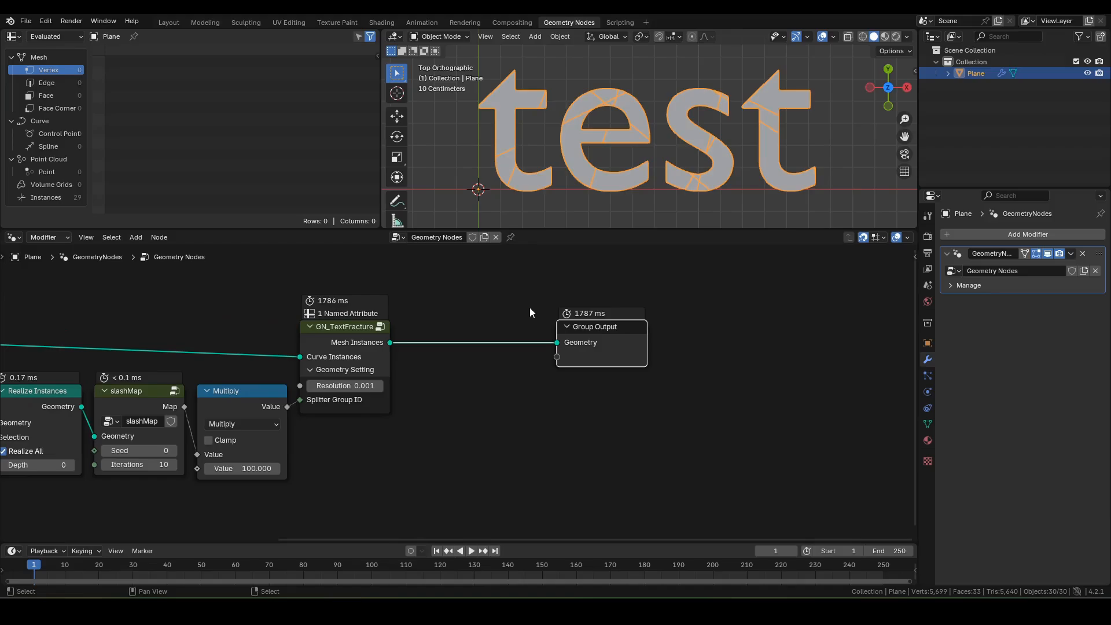
# Step: Insert a Bake node between GN_TextFracture and Group Output
pyautogui.press('F3')
pyautogui.write('bake')
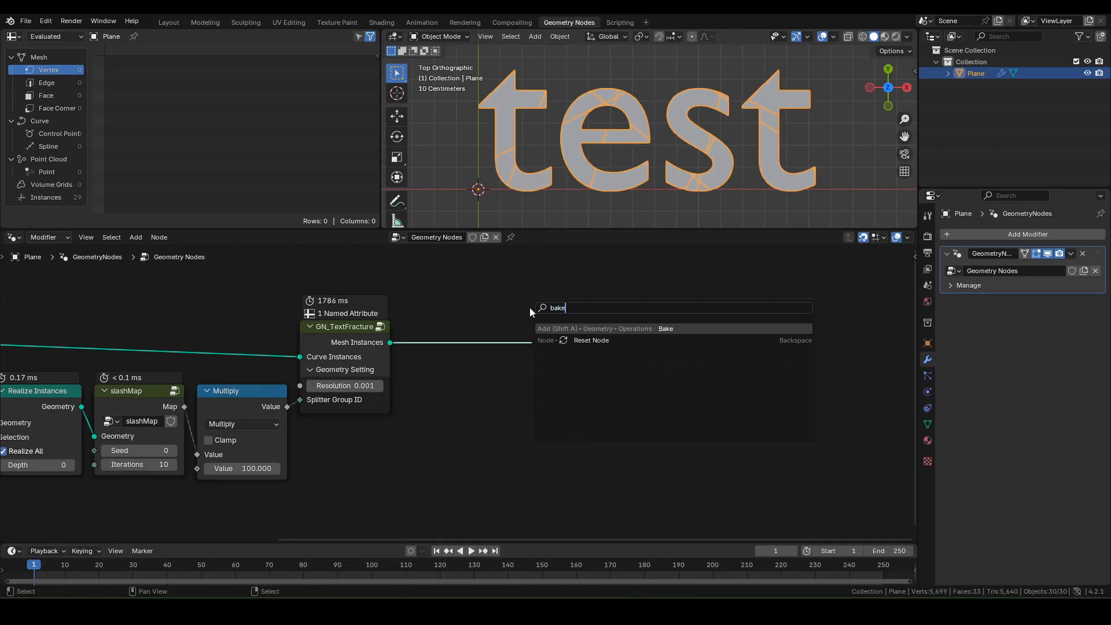
pyautogui.press('Return')
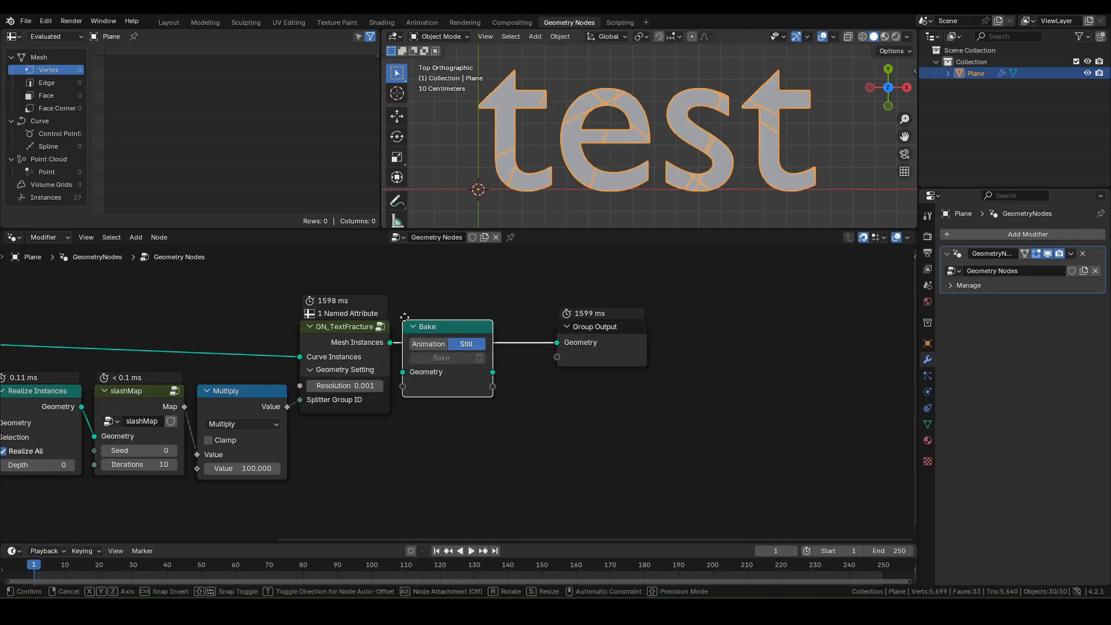
pyautogui.click(403, 314)
pyautogui.moveTo(394, 300); pyautogui.dragTo(514, 297, button='middle')
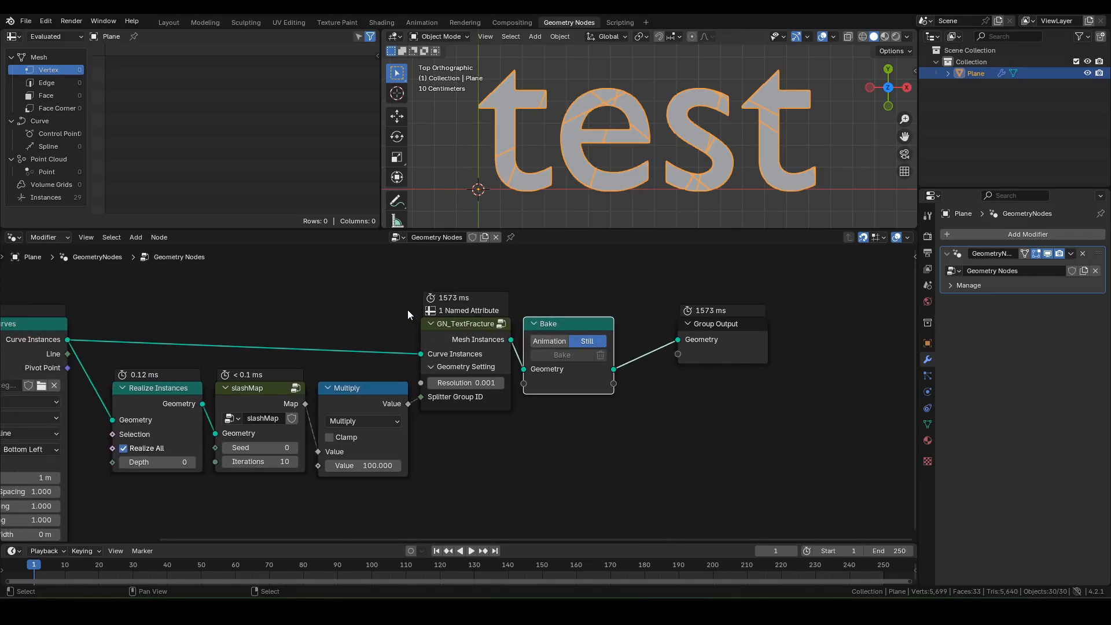
# Step: Save the file as untitled2.blend
pyautogui.hotkey('ctrl', 's')
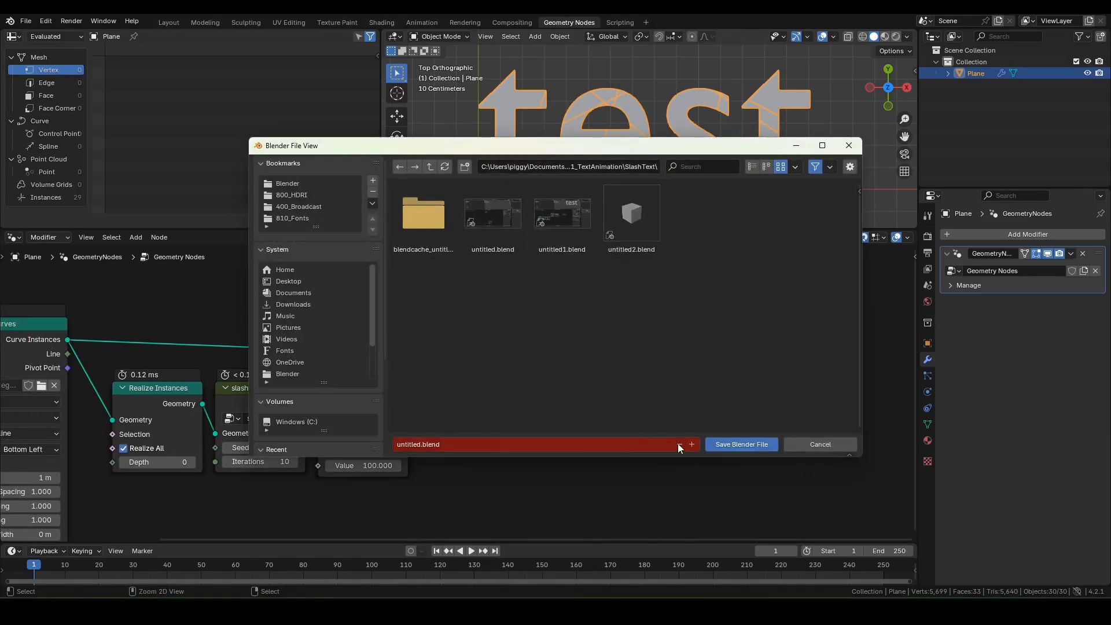
pyautogui.click(631, 214)
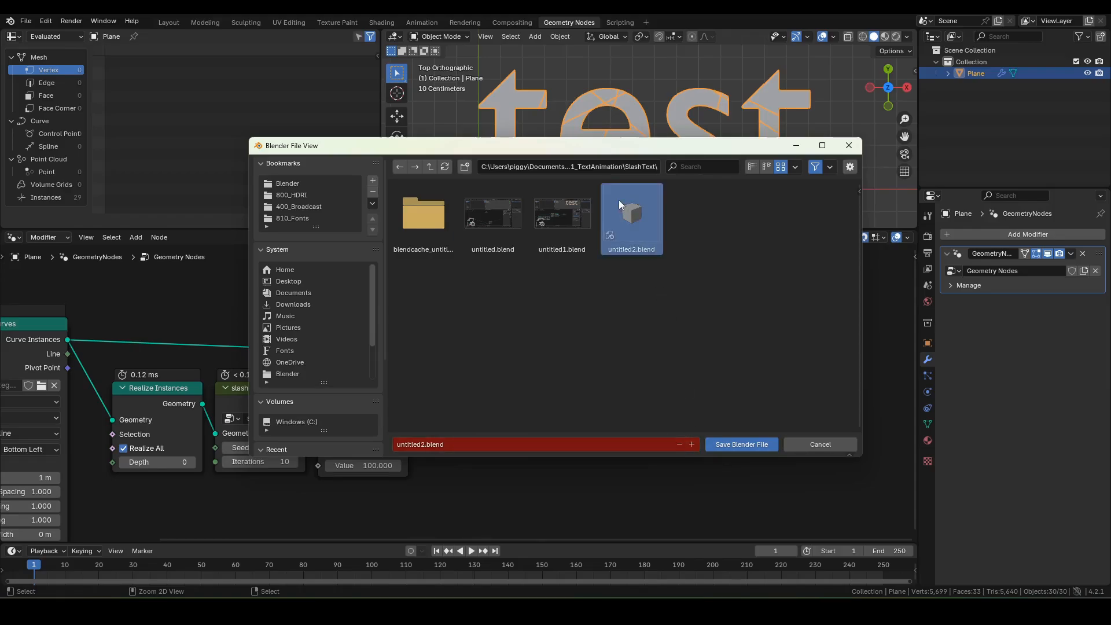
pyautogui.click(738, 445)
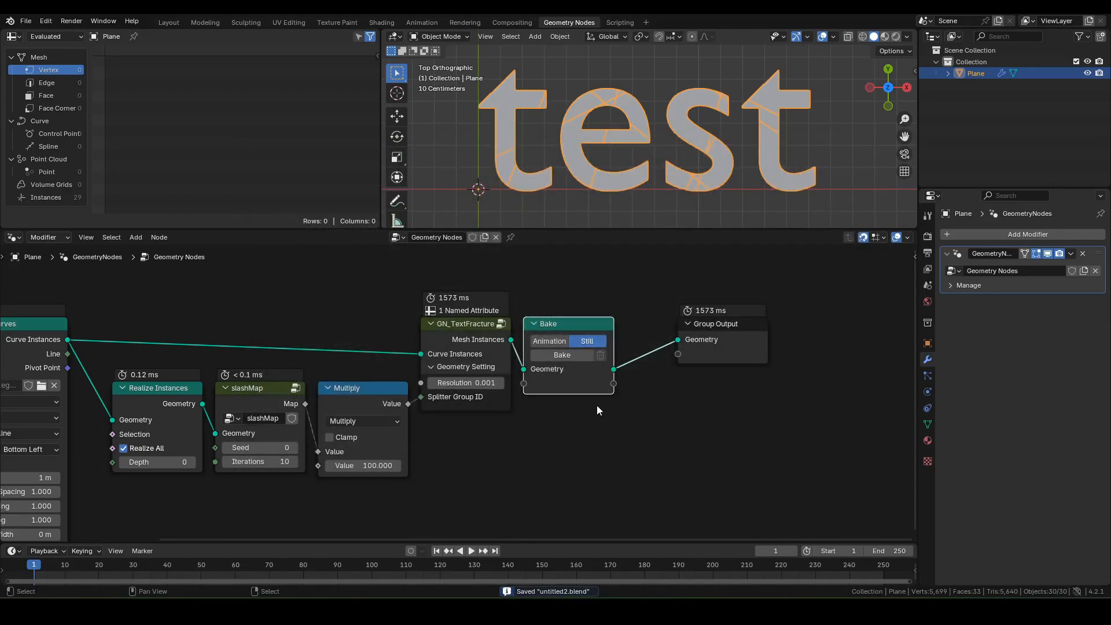
# Step: Bake the fractured text as a still frame and select the Group Output node
pyautogui.click(568, 356)
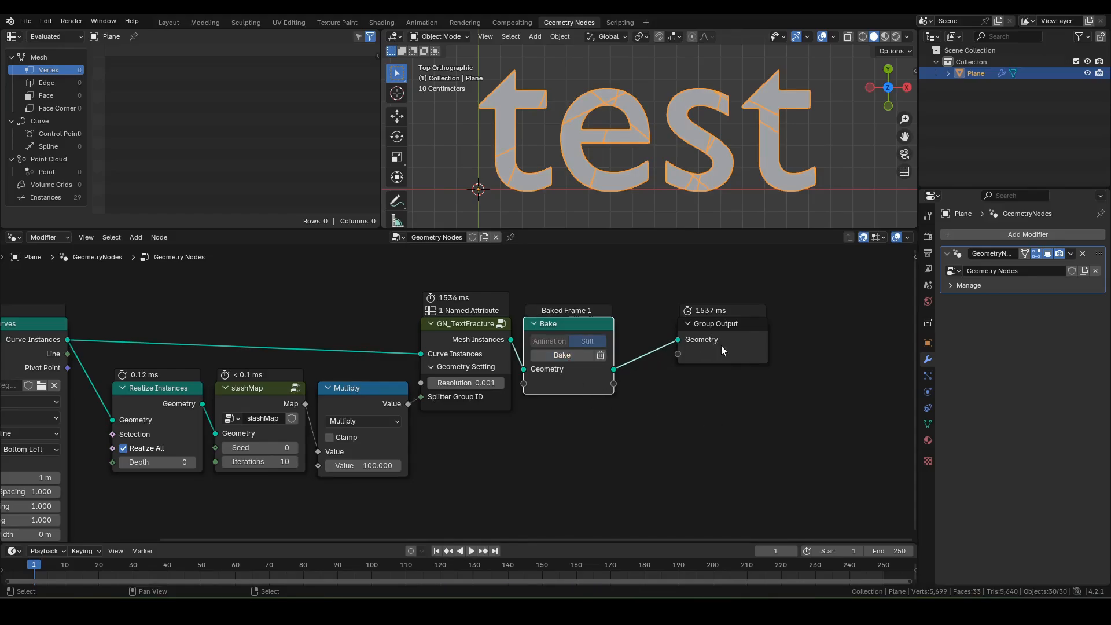
pyautogui.moveTo(721, 345); pyautogui.dragTo(486, 389, button='middle')
pyautogui.click(486, 377)
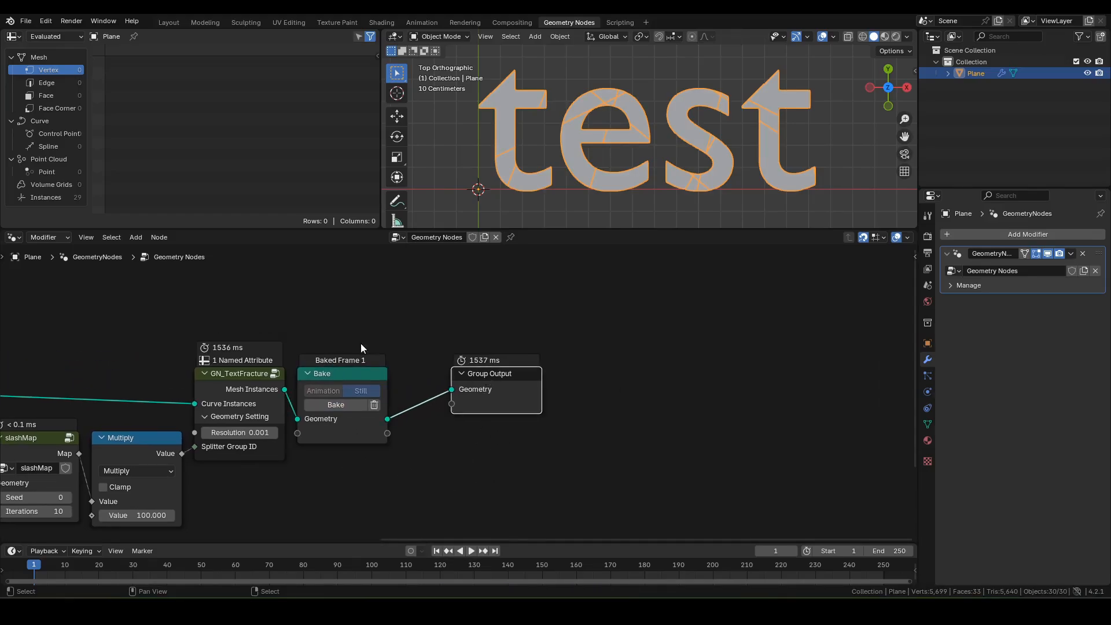
# Step: Slide Group Output right and insert a Translate Instances node before it
pyautogui.press('g')
pyautogui.press('x')
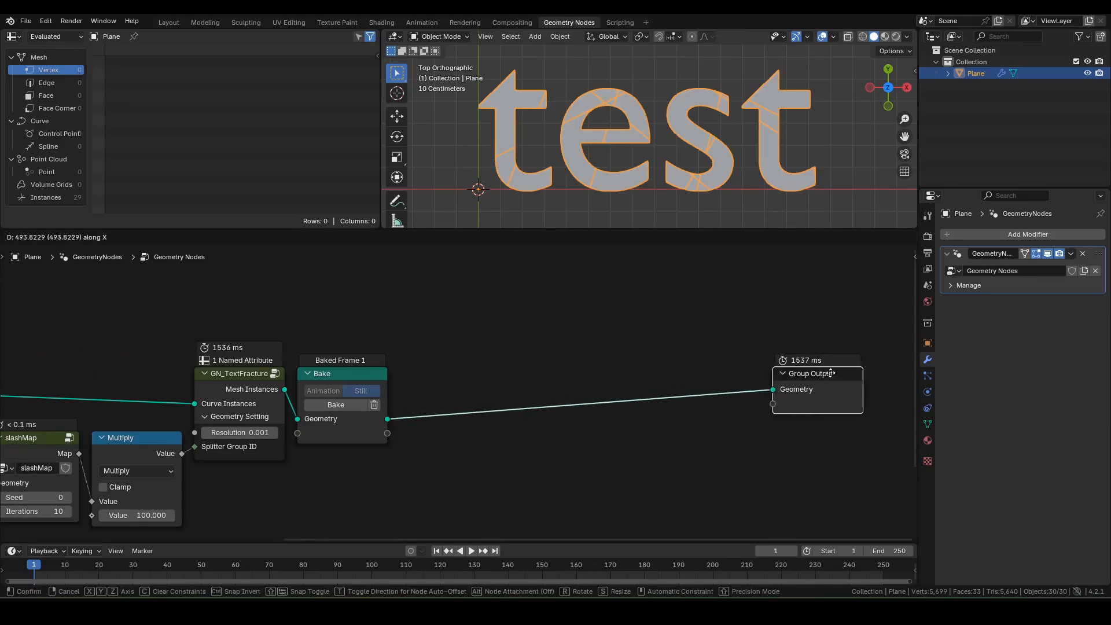
pyautogui.click(874, 368)
pyautogui.moveTo(789, 380); pyautogui.dragTo(668, 307, button='middle')
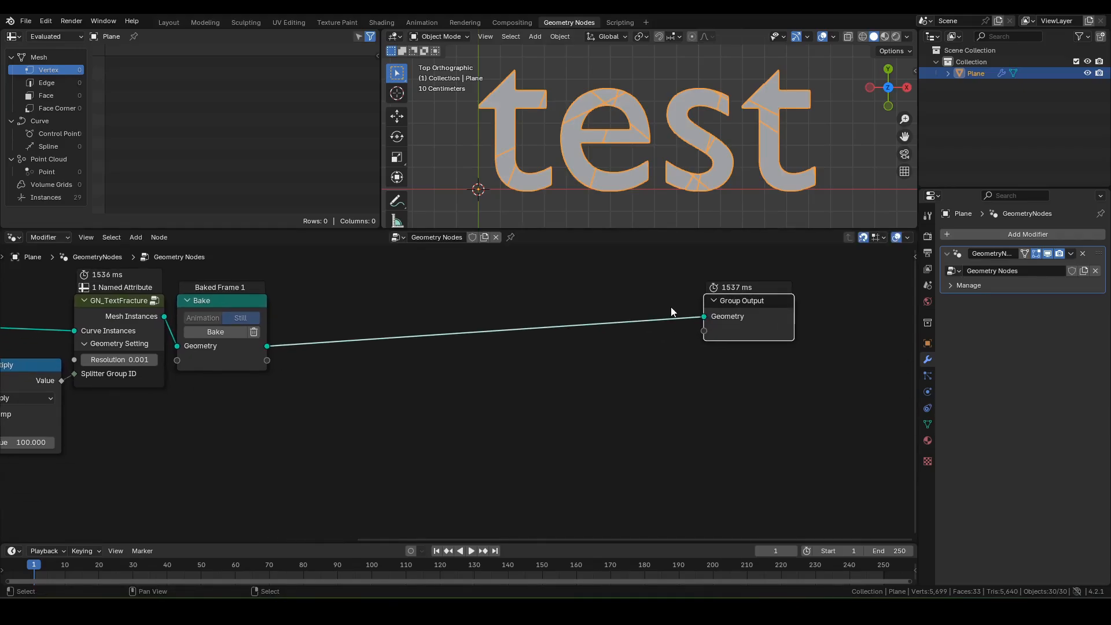
pyautogui.press('F3')
pyautogui.write('translate in')
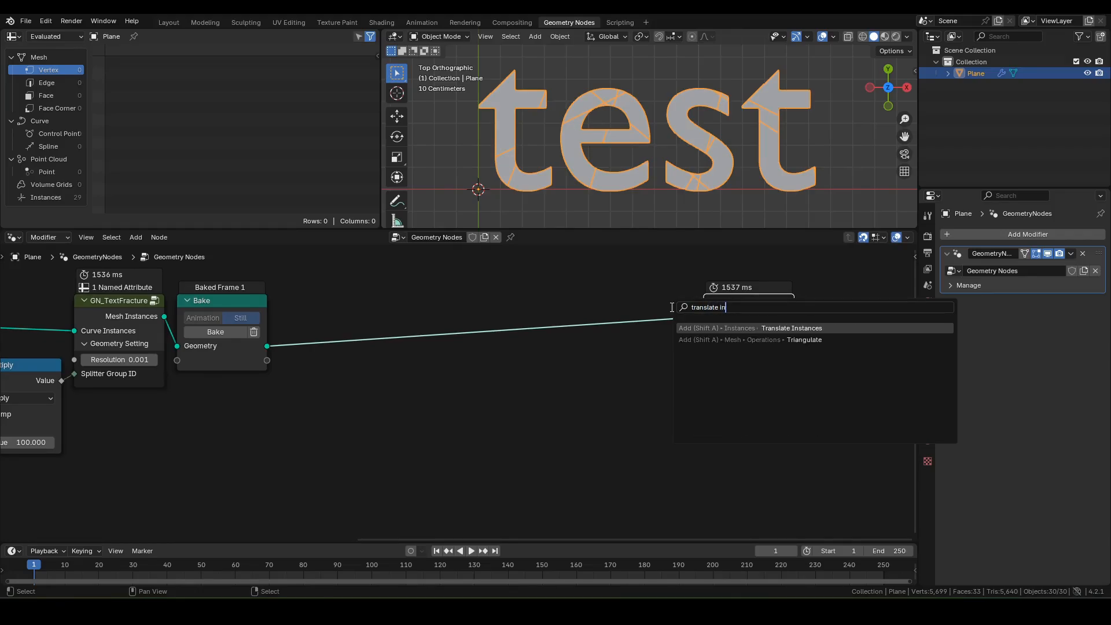
pyautogui.press('Return')
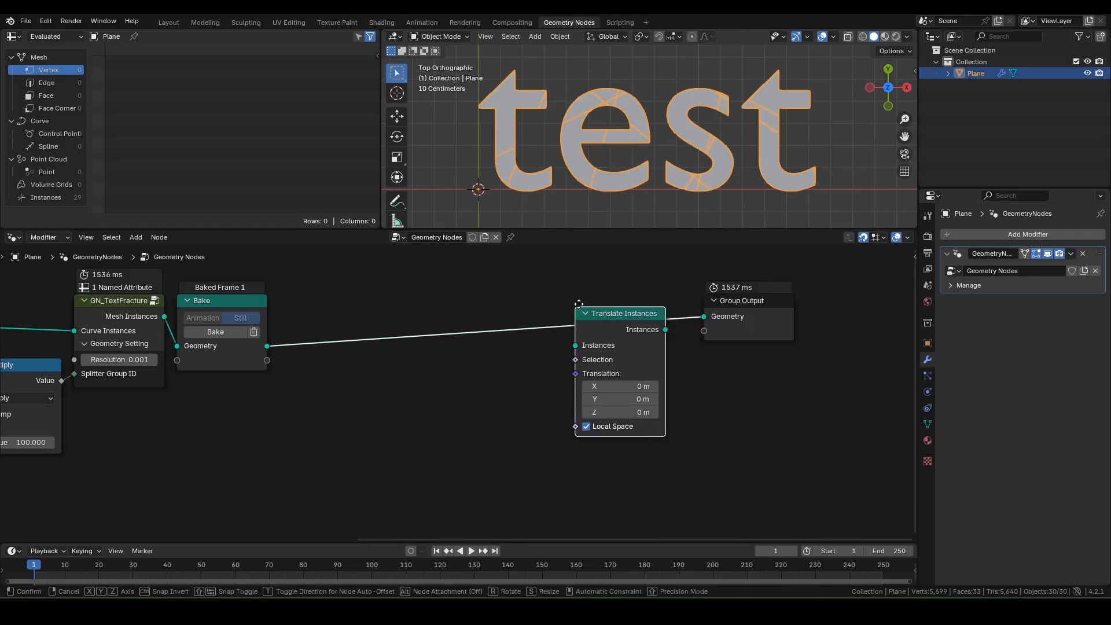
pyautogui.click(597, 297)
# Step: Add a Noise Texture node below the node chain
pyautogui.moveTo(470, 418); pyautogui.dragTo(529, 387, button='middle')
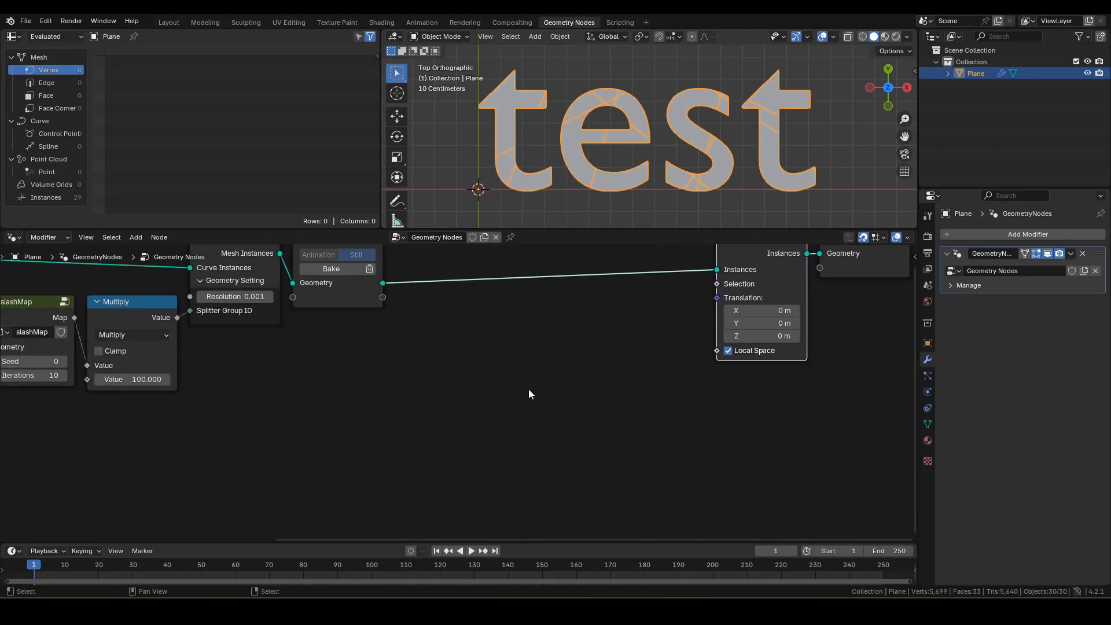
pyautogui.scroll(-1, 529, 387)
pyautogui.press('F3')
pyautogui.write('noise')
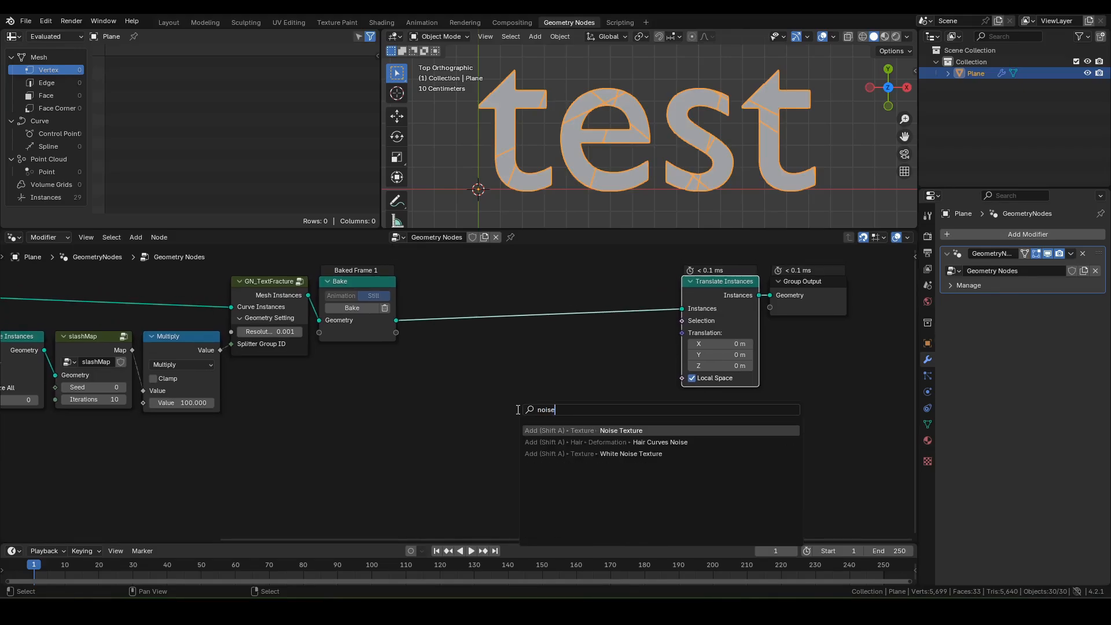
pyautogui.press('Return')
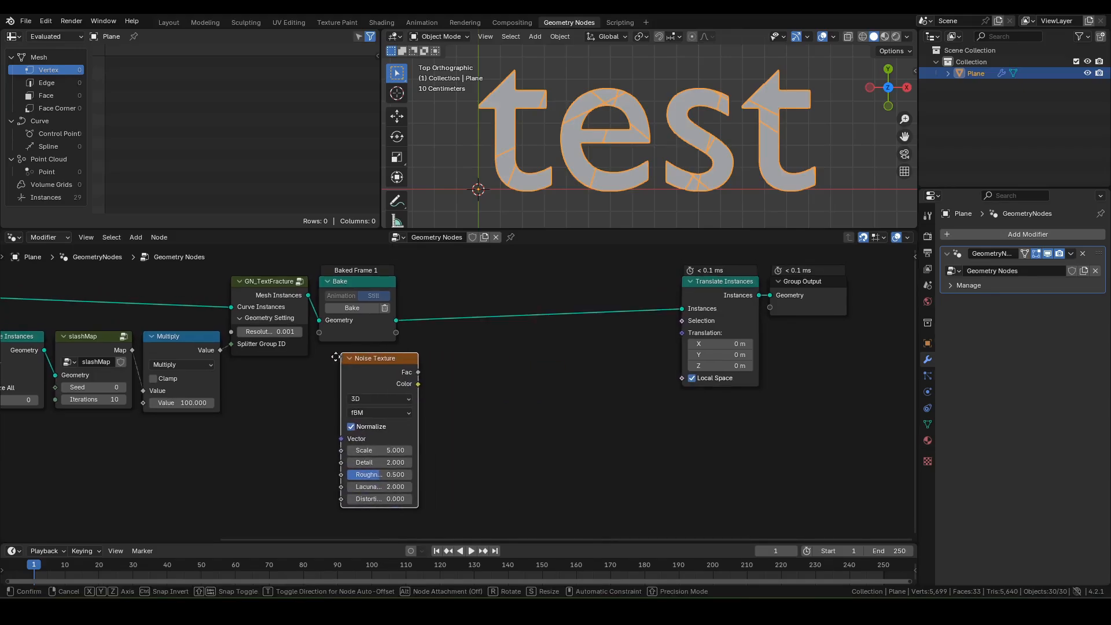
pyautogui.click(320, 354)
pyautogui.moveTo(394, 384); pyautogui.dragTo(408, 337, button='middle')
# Step: Subtract 0.5 from the noise Color with a Vector Math Subtract node
pyautogui.moveTo(409, 338); pyautogui.dragTo(429, 338)
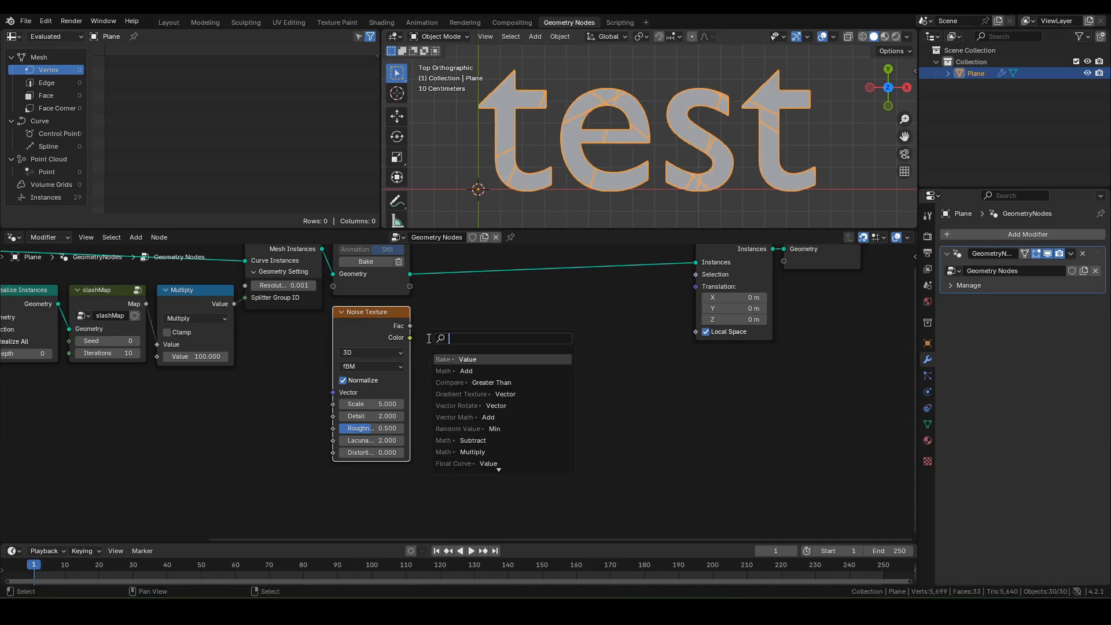
pyautogui.click(476, 418)
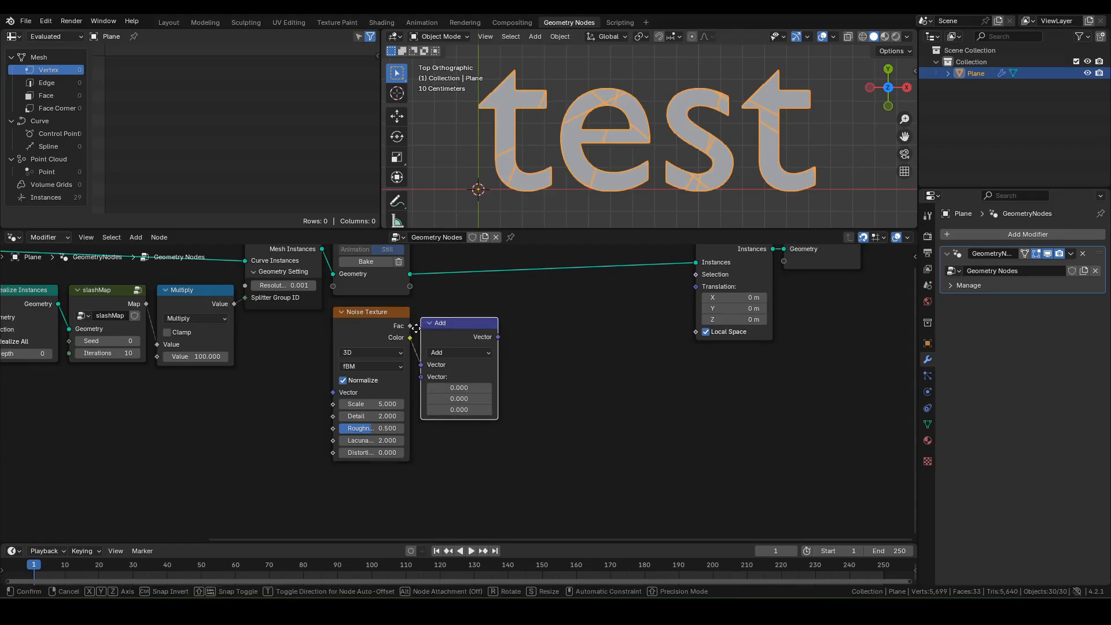
pyautogui.click(457, 362)
pyautogui.click(460, 343)
pyautogui.click(449, 381)
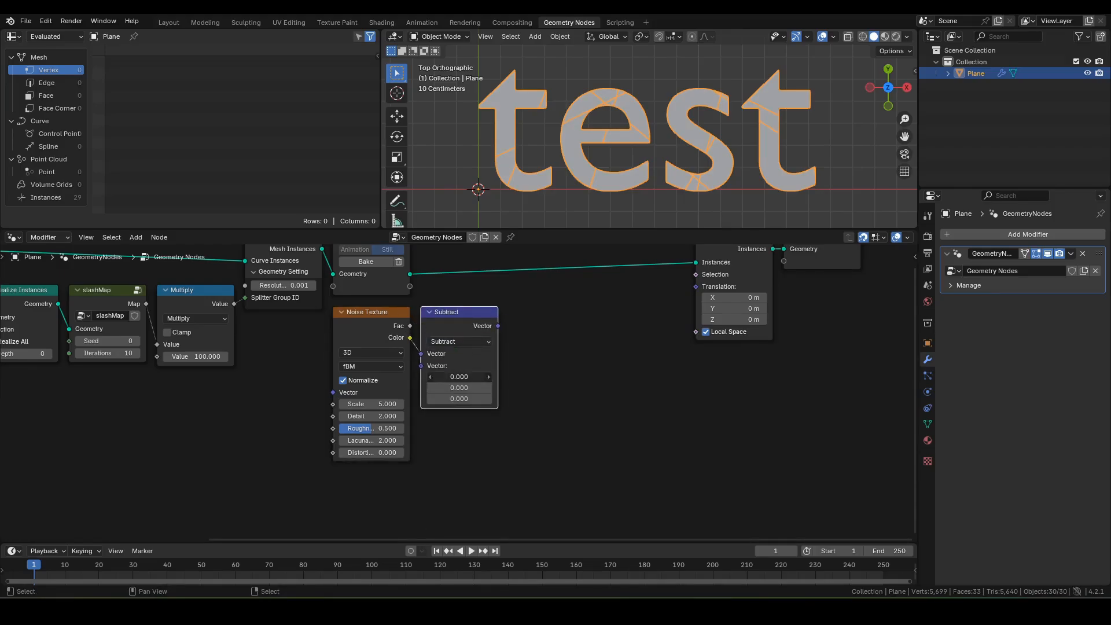
pyautogui.click(458, 377)
pyautogui.write('.')
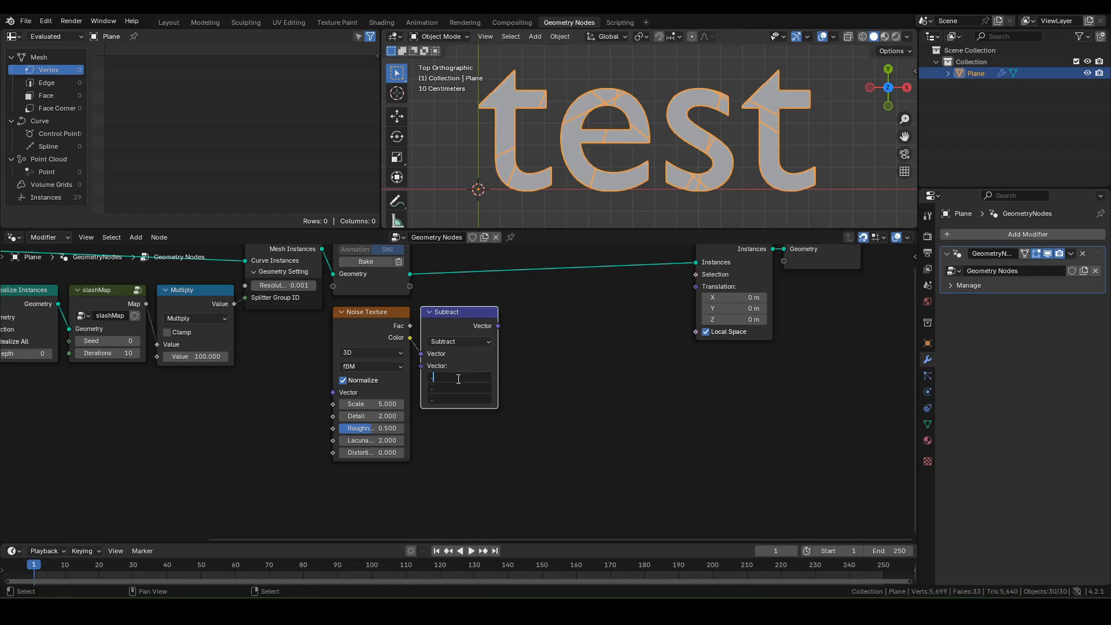
pyautogui.write('500')
pyautogui.press('Return')
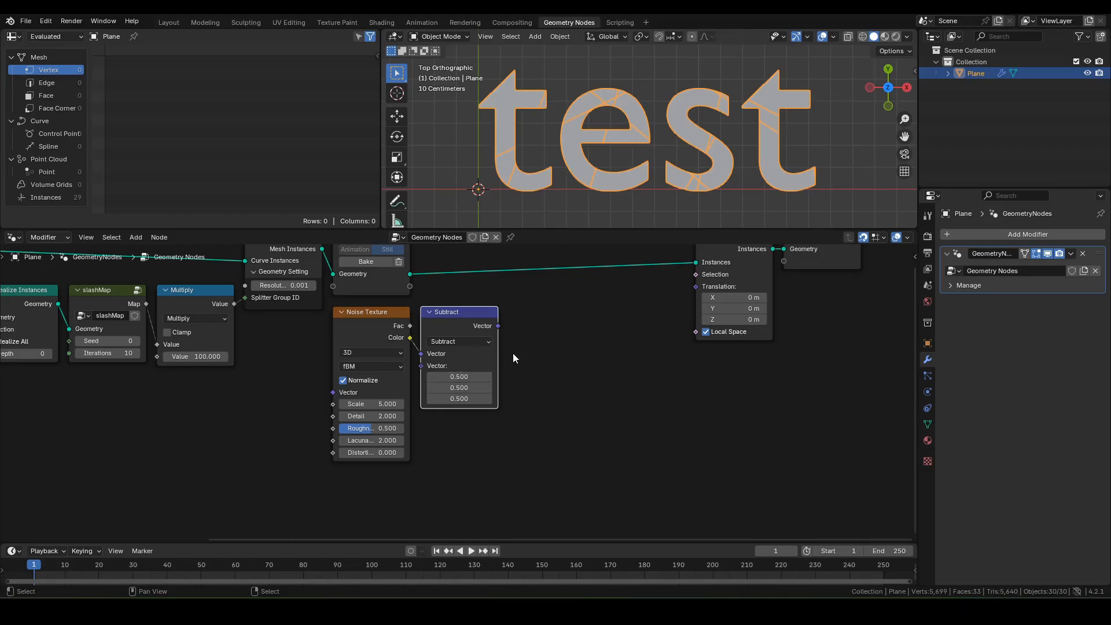
pyautogui.moveTo(533, 331); pyautogui.dragTo(514, 327, button='middle')
# Step: Add a Vector Math Multiply after Subtract with multiplier 1, 1, 0
pyautogui.hotkey('shift', 'a')
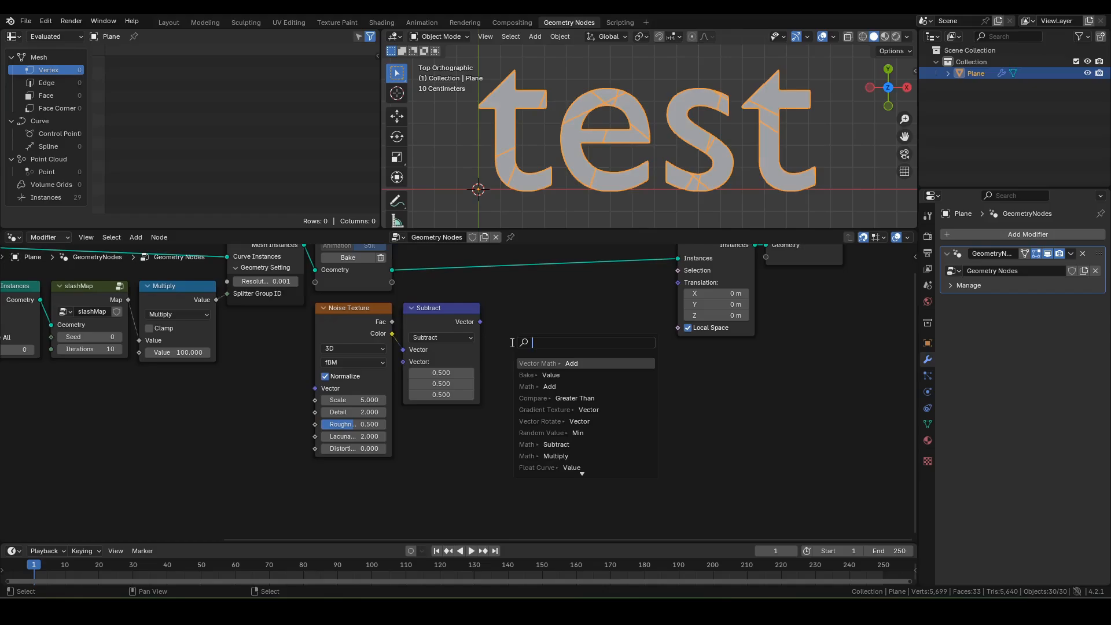
pyautogui.write('vm')
pyautogui.press('Return')
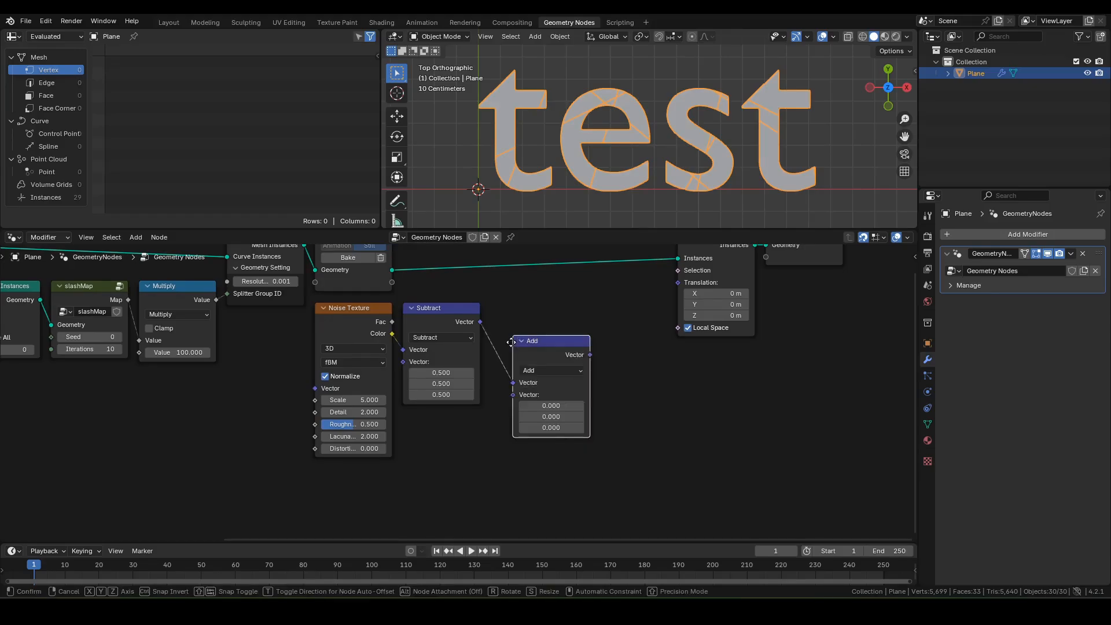
pyautogui.click(516, 347)
pyautogui.click(523, 339)
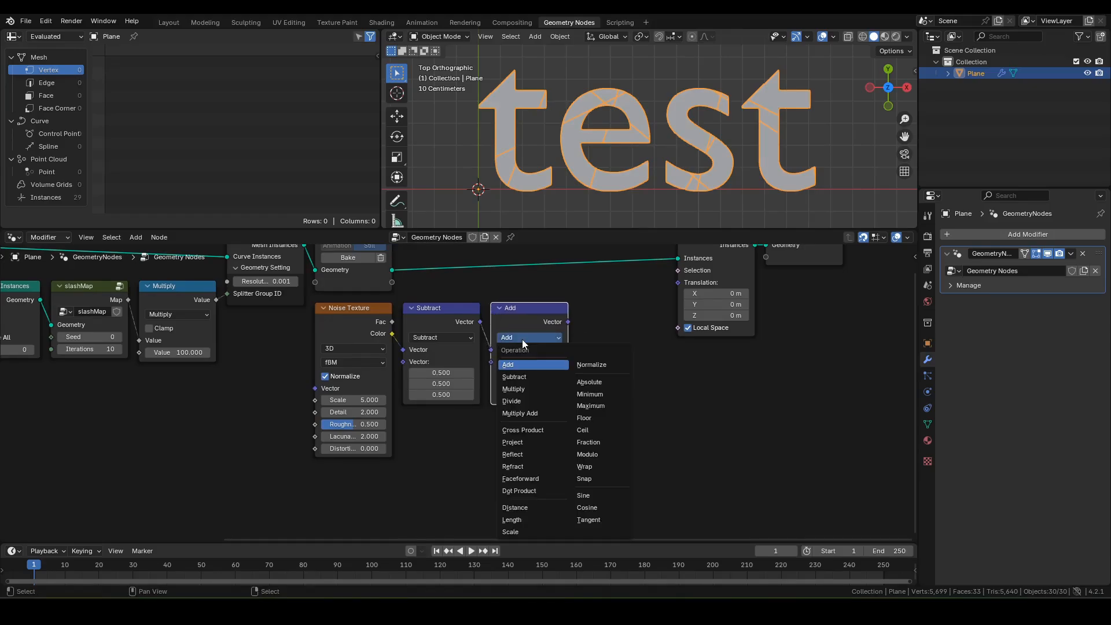
pyautogui.press('m')
pyautogui.click(522, 375)
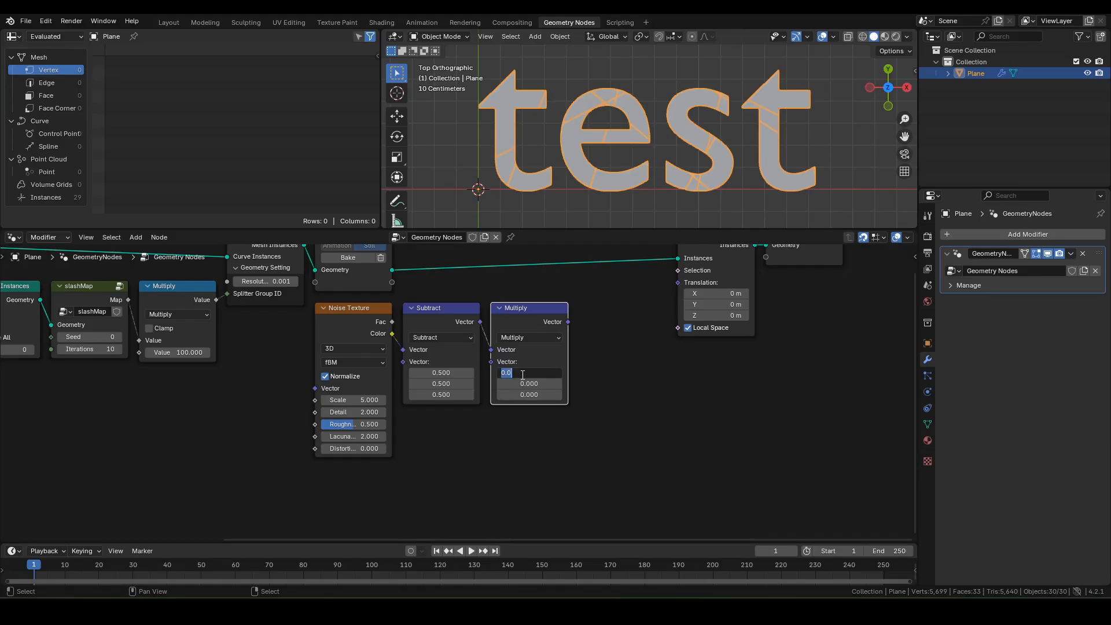
pyautogui.write('1')
pyautogui.press('Tab')
pyautogui.write('1')
pyautogui.press('Return')
# Step: Add a vector Scale node after Multiply and link it to the Translation input
pyautogui.moveTo(589, 323); pyautogui.dragTo(525, 357, button='middle')
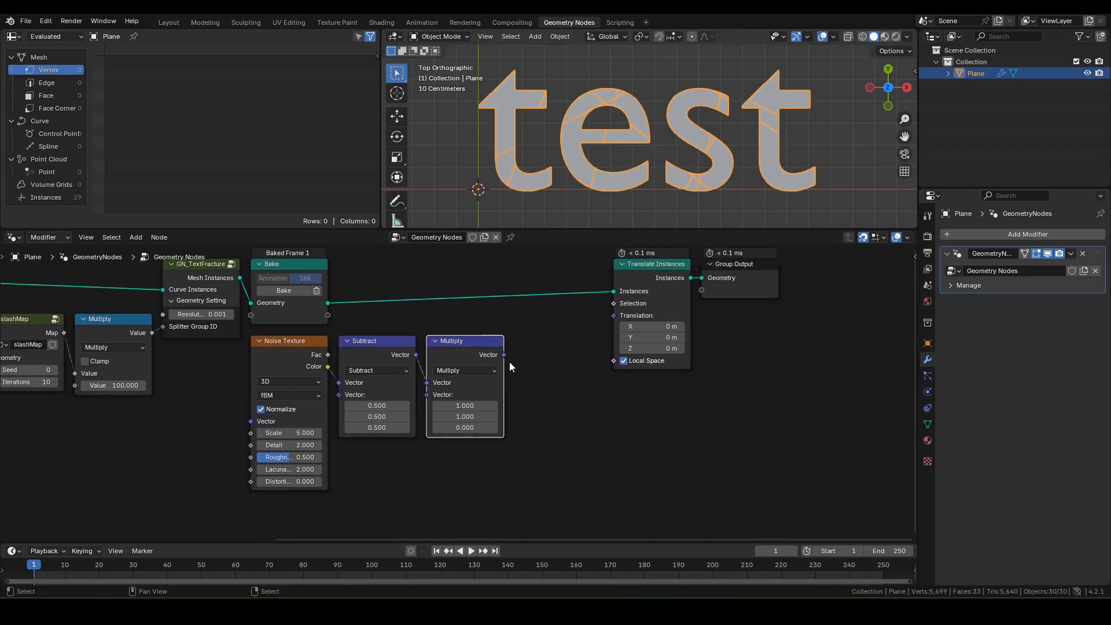
pyautogui.click(509, 361)
pyautogui.hotkey('shift', 'a')
pyautogui.write('s')
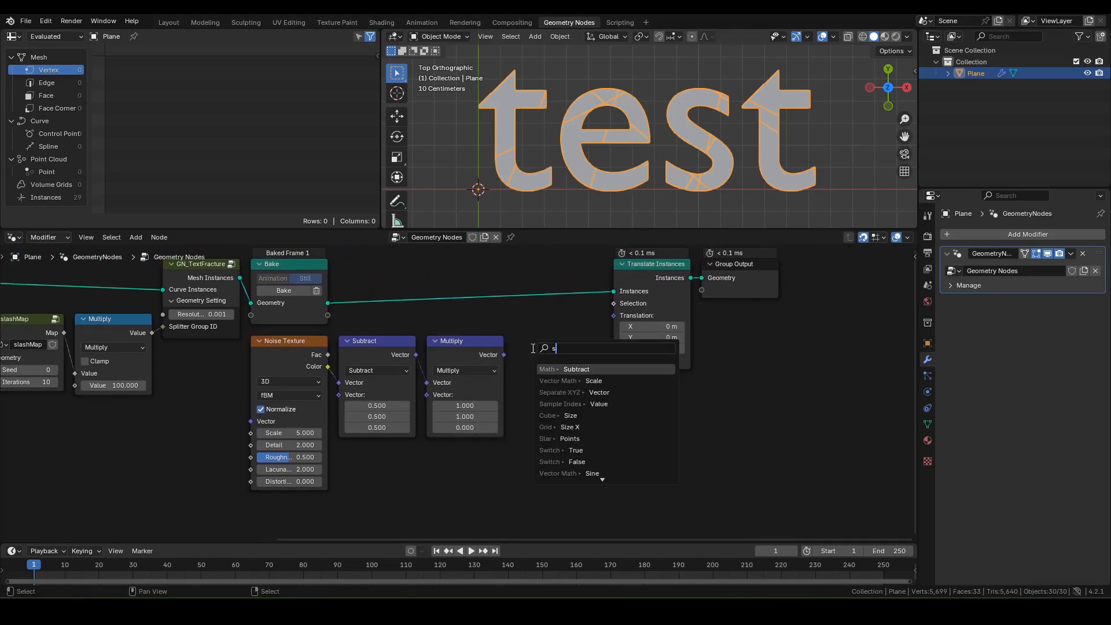
pyautogui.write('c')
pyautogui.press('Return')
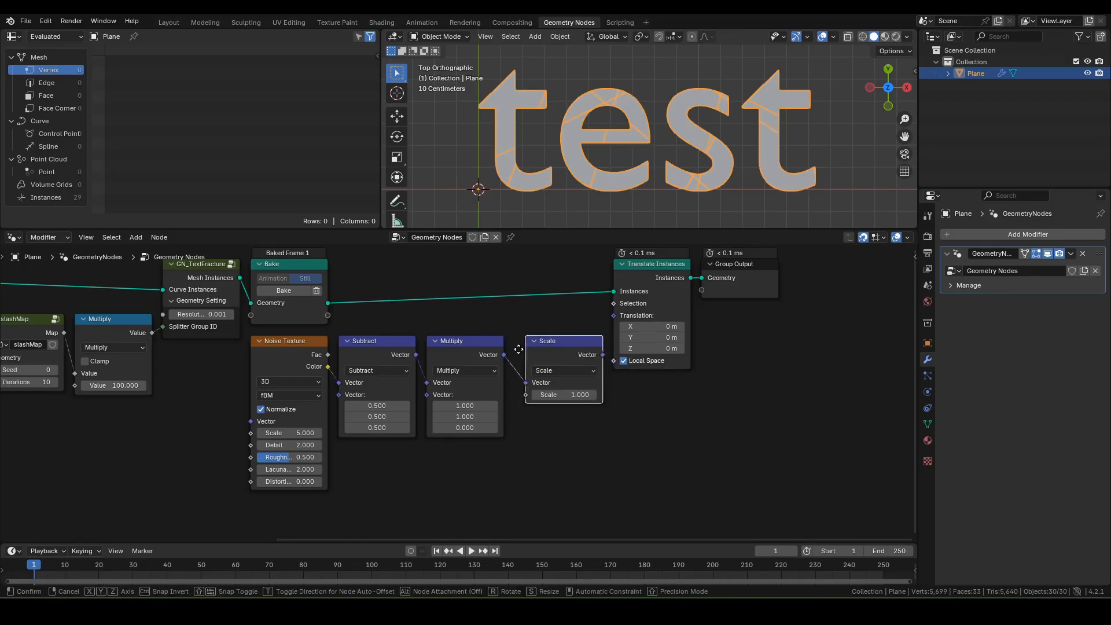
pyautogui.click(516, 352)
pyautogui.moveTo(593, 355); pyautogui.dragTo(610, 316)
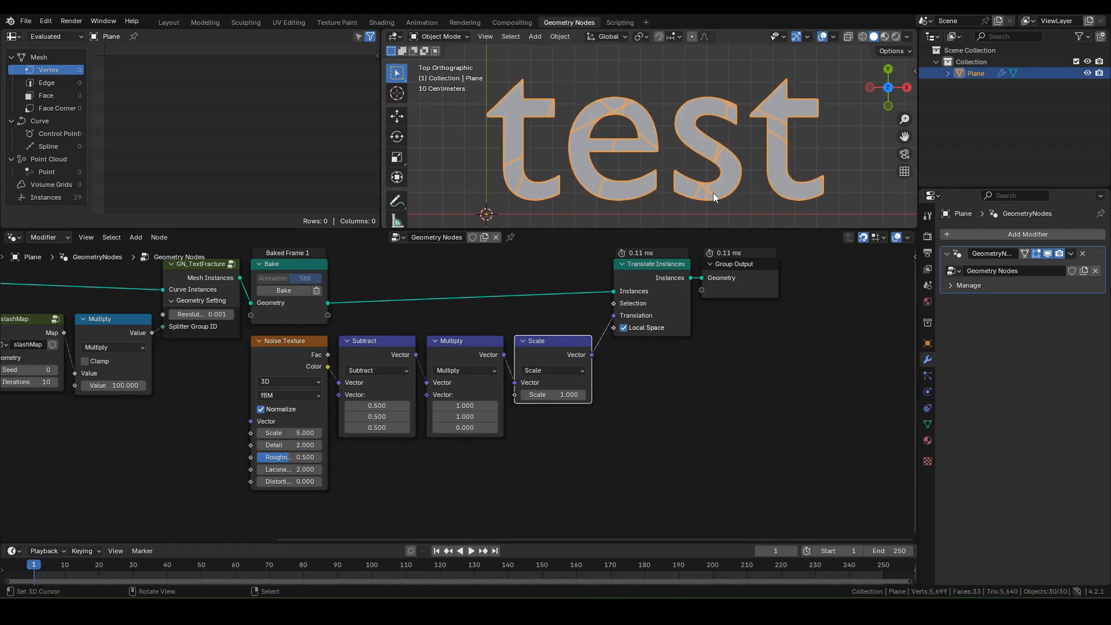
# Step: Feed a Named Attribute node reading 'center' into the Noise Texture's Vector input
pyautogui.moveTo(213, 413); pyautogui.dragTo(389, 387, button='middle')
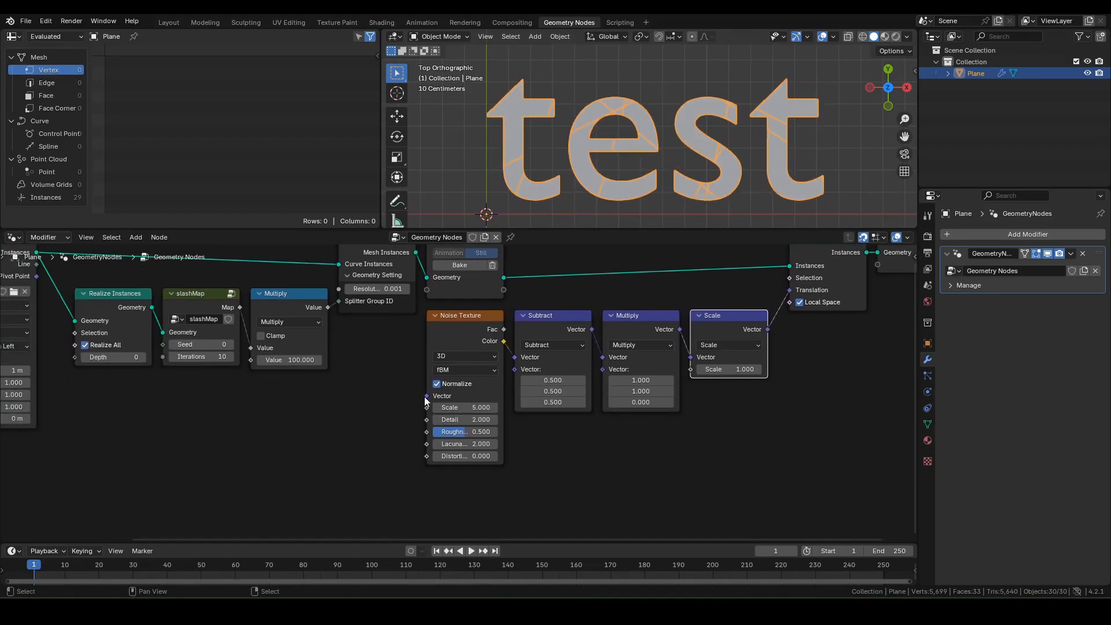
pyautogui.moveTo(427, 396); pyautogui.dragTo(394, 381)
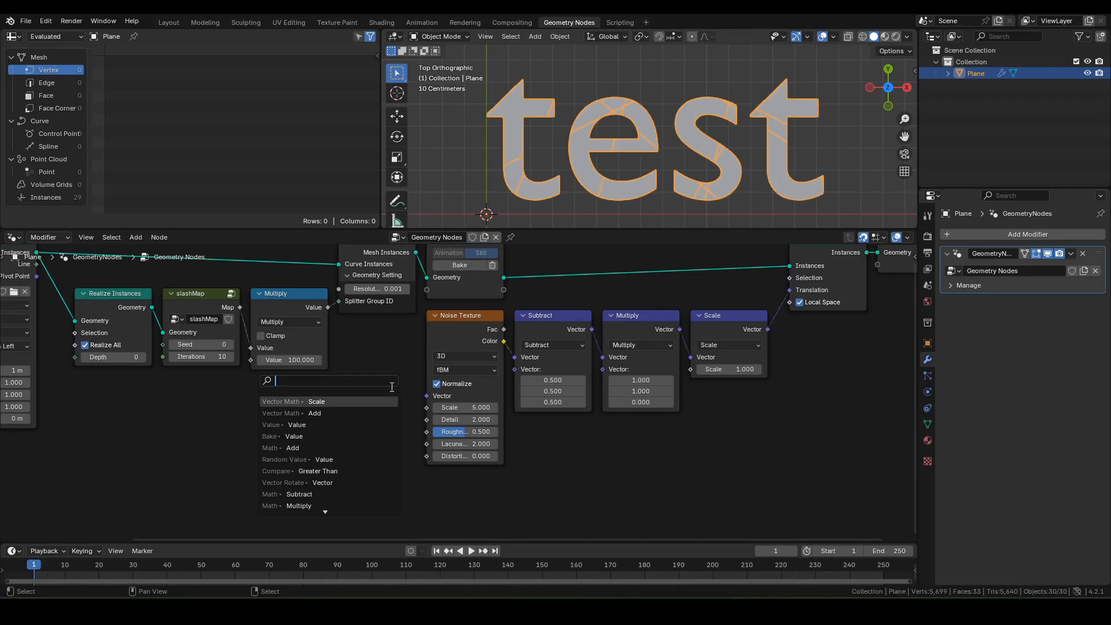
pyautogui.write('na')
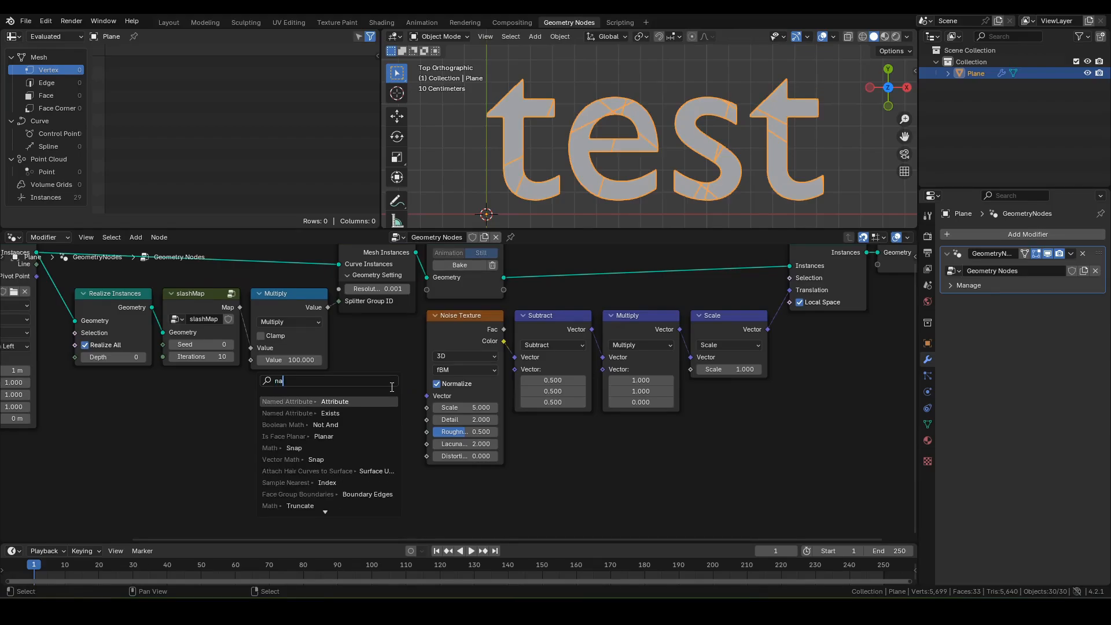
pyautogui.moveTo(391, 387); pyautogui.dragTo(413, 342)
pyautogui.click(396, 379)
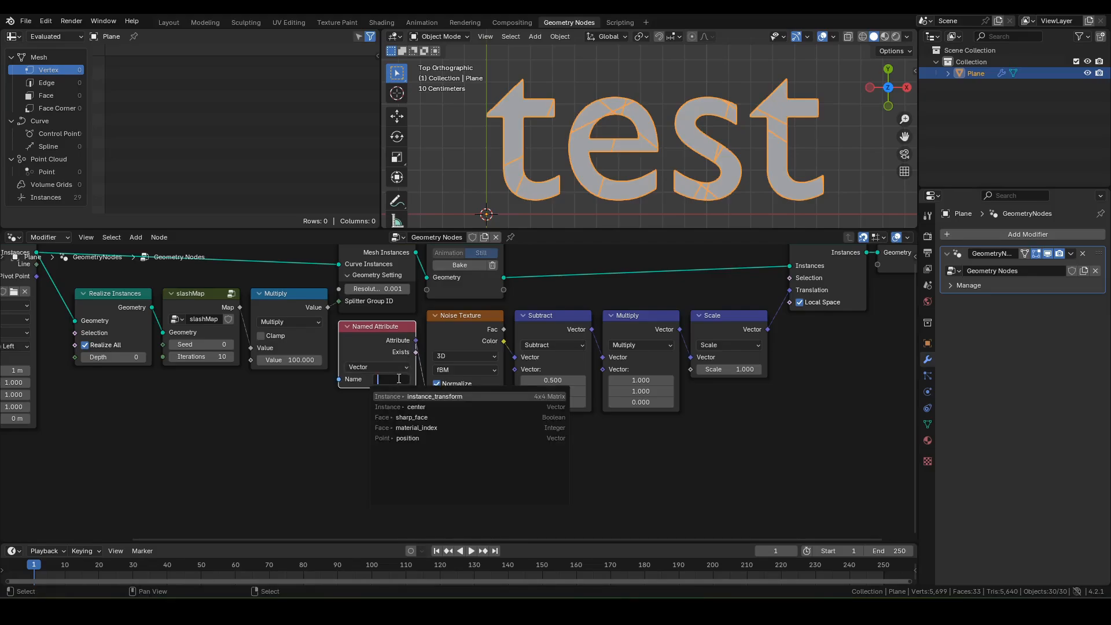
pyautogui.write('center')
pyautogui.press('Return')
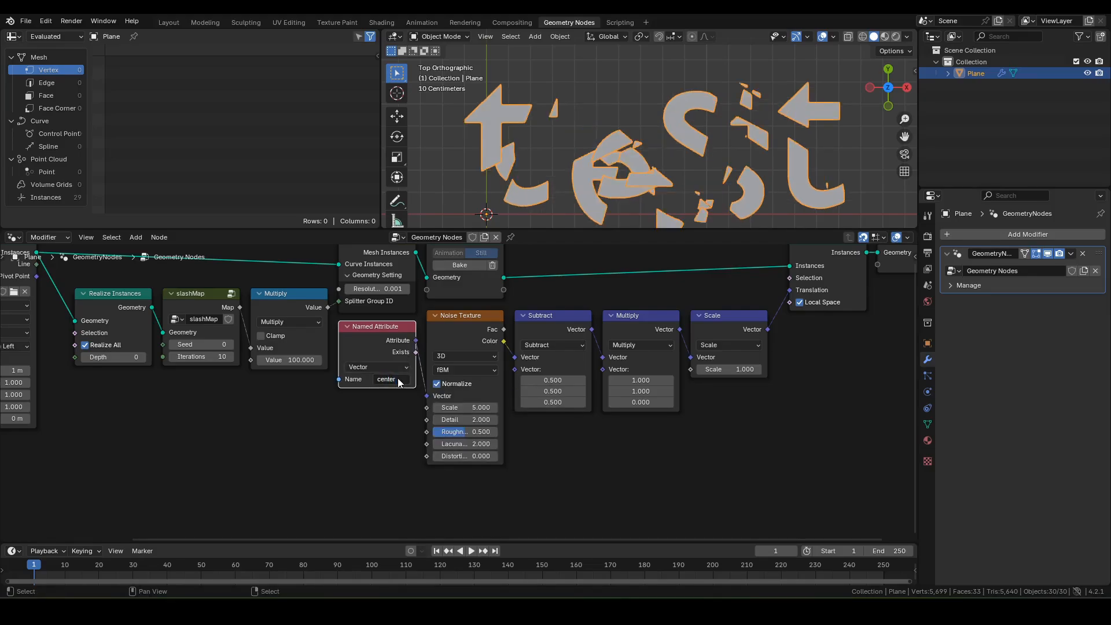
# Step: Pan and zoom to inspect the scattered pieces and the noise and vector math nodes
pyautogui.scroll(-1, 669, 154)
pyautogui.keyDown('shift'); pyautogui.moveTo(647, 176); pyautogui.dragTo(635, 154, button='middle'); pyautogui.keyUp('shift')
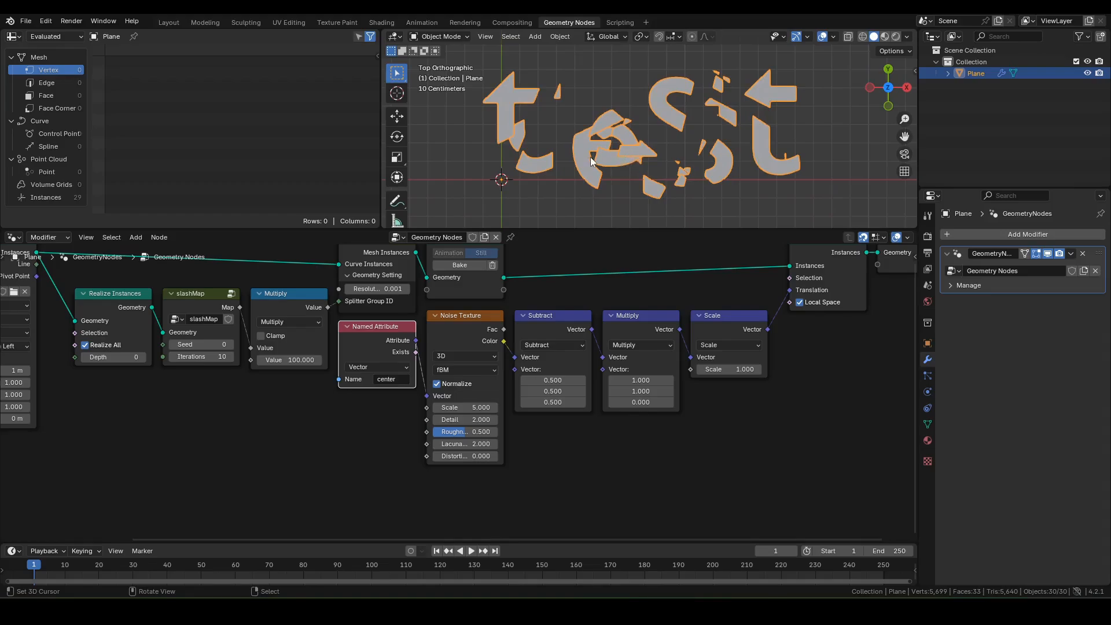
pyautogui.scroll(1, 531, 145)
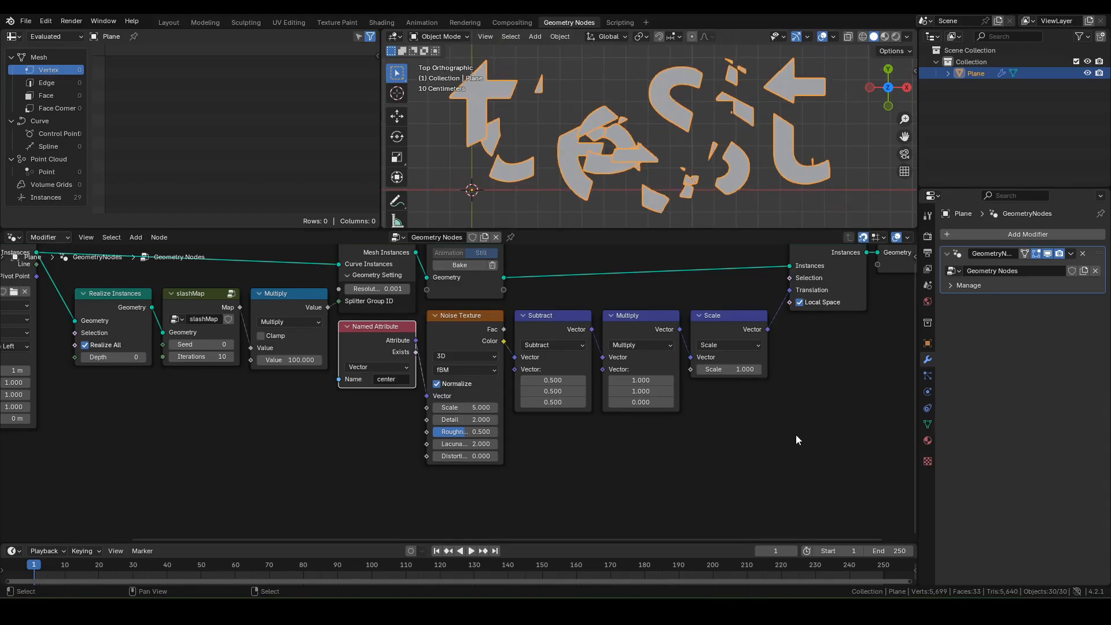
pyautogui.keyDown('shift'); pyautogui.moveTo(769, 110); pyautogui.dragTo(750, 119, button='middle'); pyautogui.keyUp('shift')
pyautogui.scroll(-3, 807, 371)
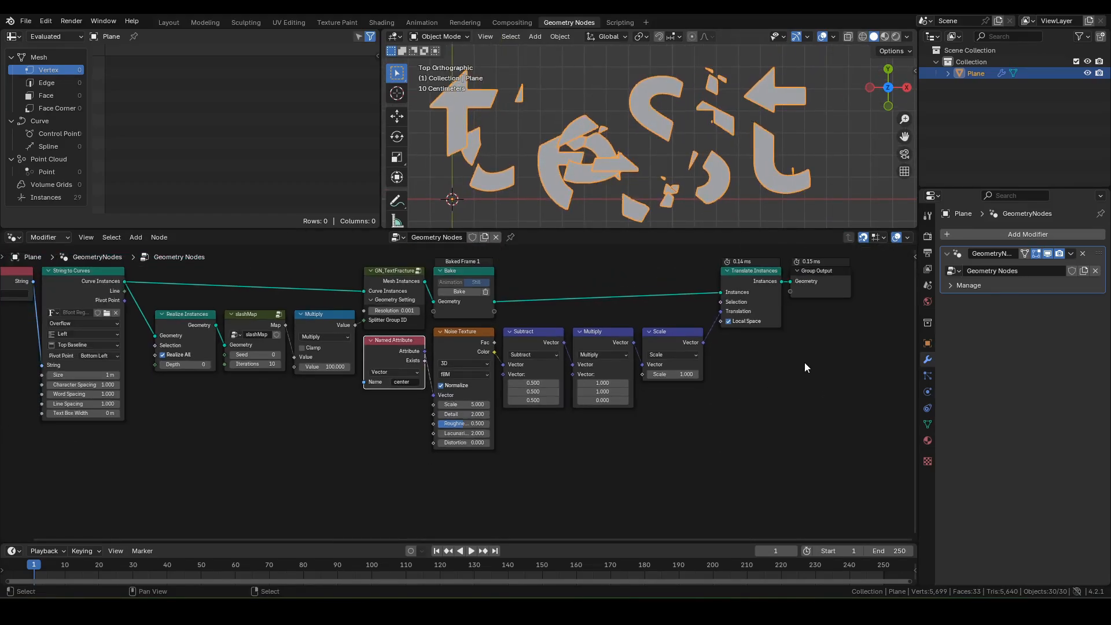
pyautogui.moveTo(805, 362); pyautogui.dragTo(757, 383, button='middle')
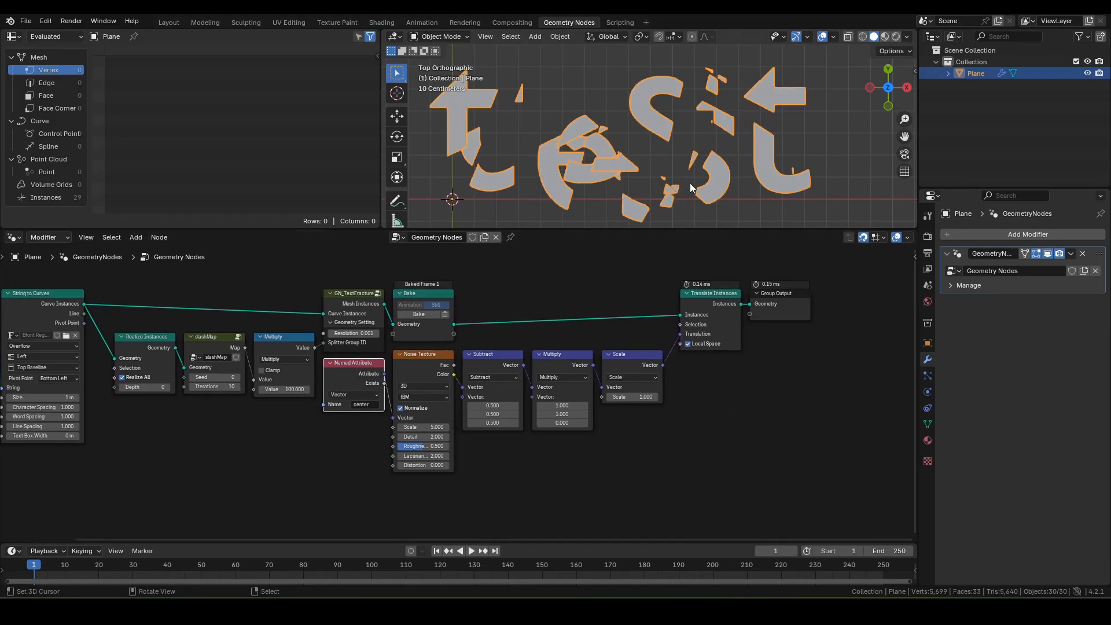
pyautogui.scroll(3, 552, 480)
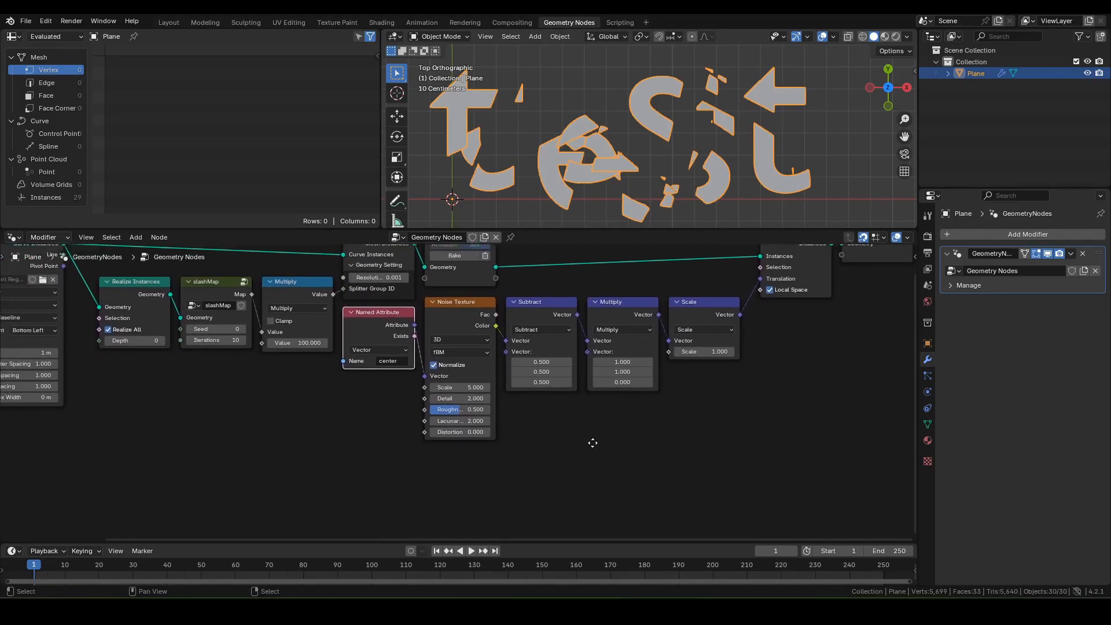
# Step: Add a Scene Time node below the noise nodes
pyautogui.press('F3')
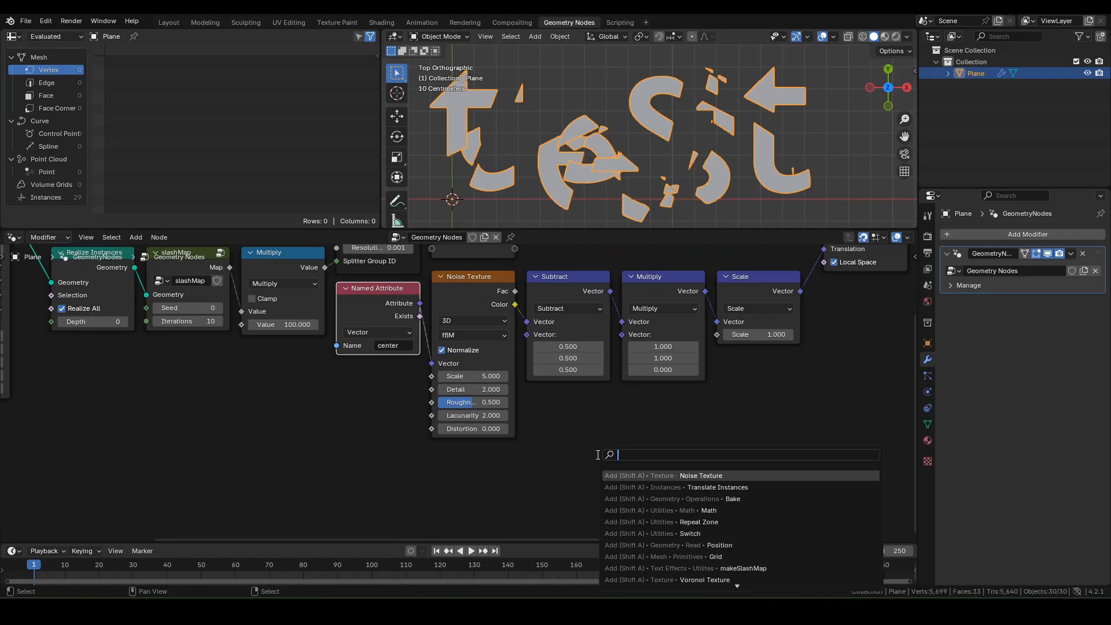
pyautogui.write('scene')
pyautogui.press('Return')
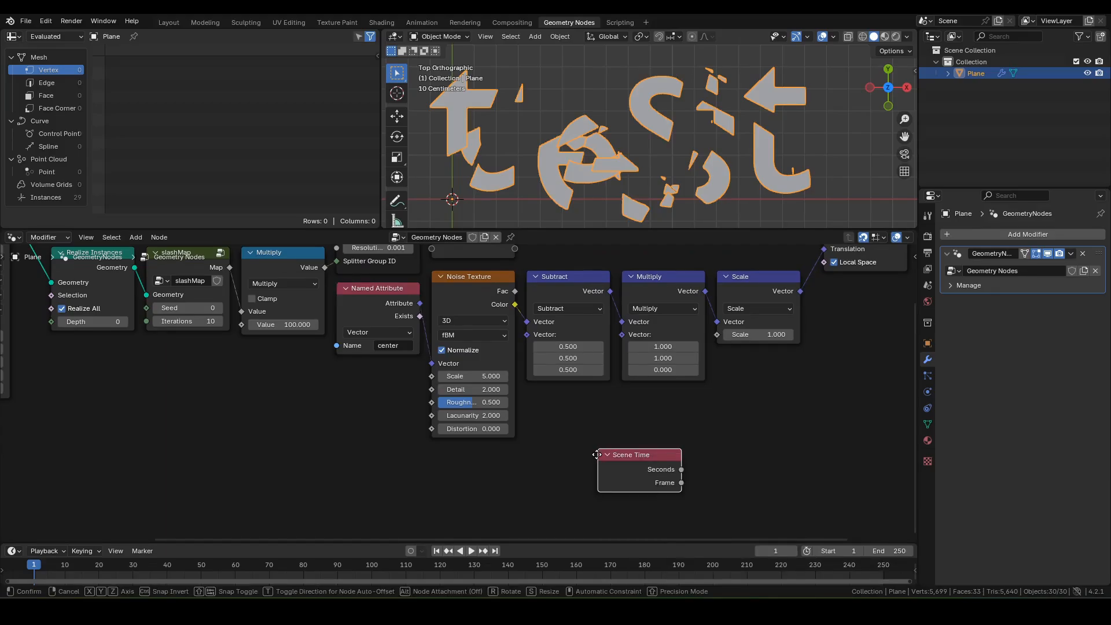
pyautogui.click(501, 483)
pyautogui.moveTo(501, 483); pyautogui.dragTo(478, 447, button='middle')
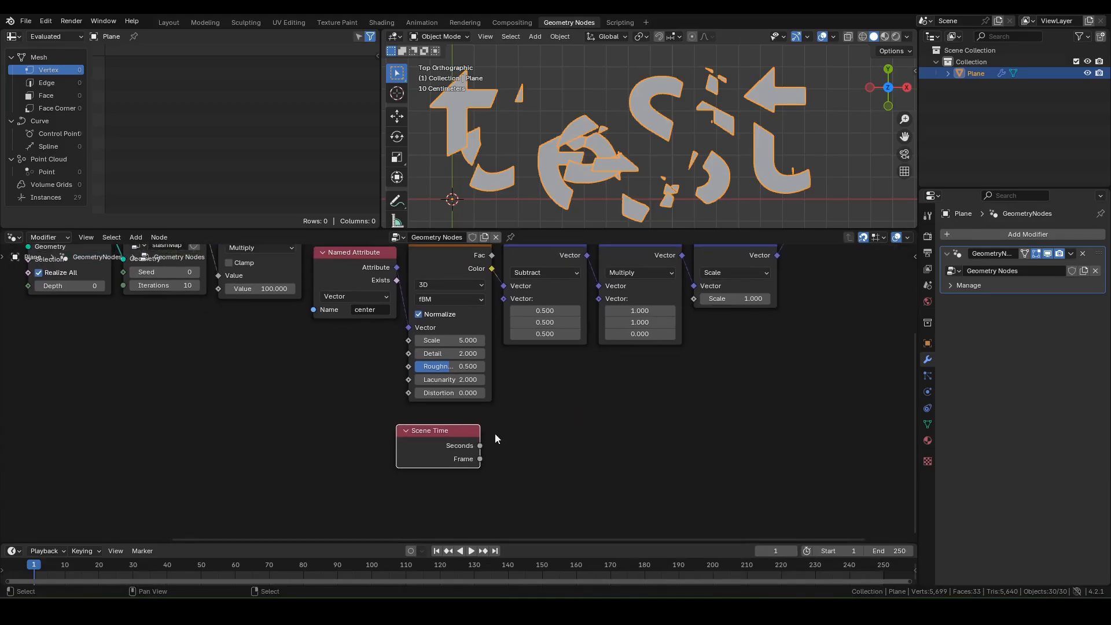
# Step: Add a Map Range node beside Scene Time with From Min 1 and From Max 2
pyautogui.press('F3')
pyautogui.write('map r')
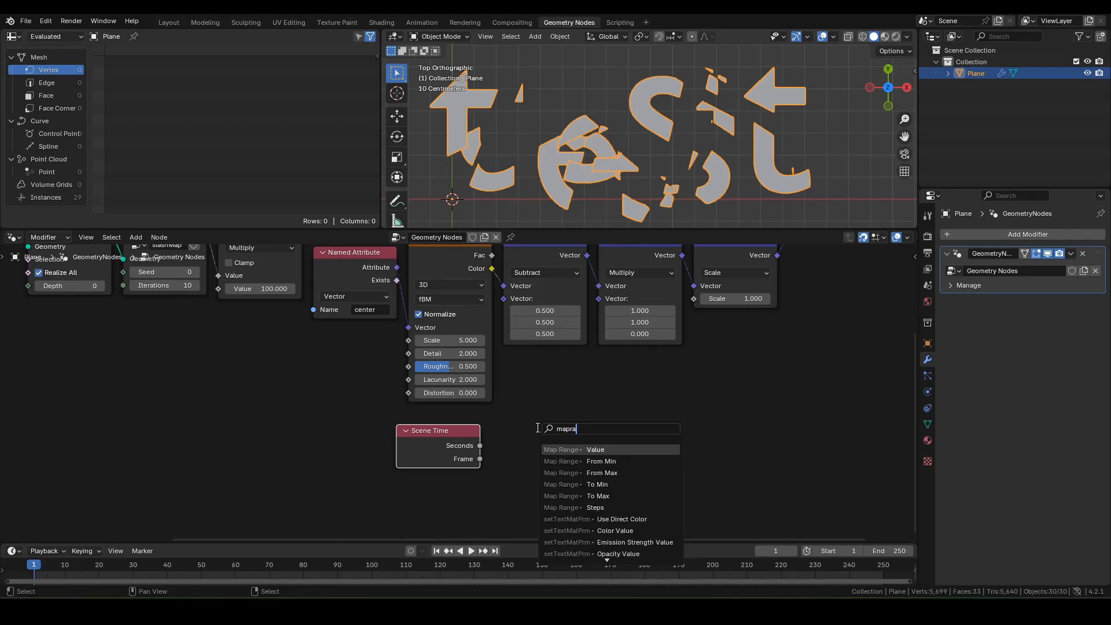
pyautogui.press('Return')
pyautogui.click(491, 428)
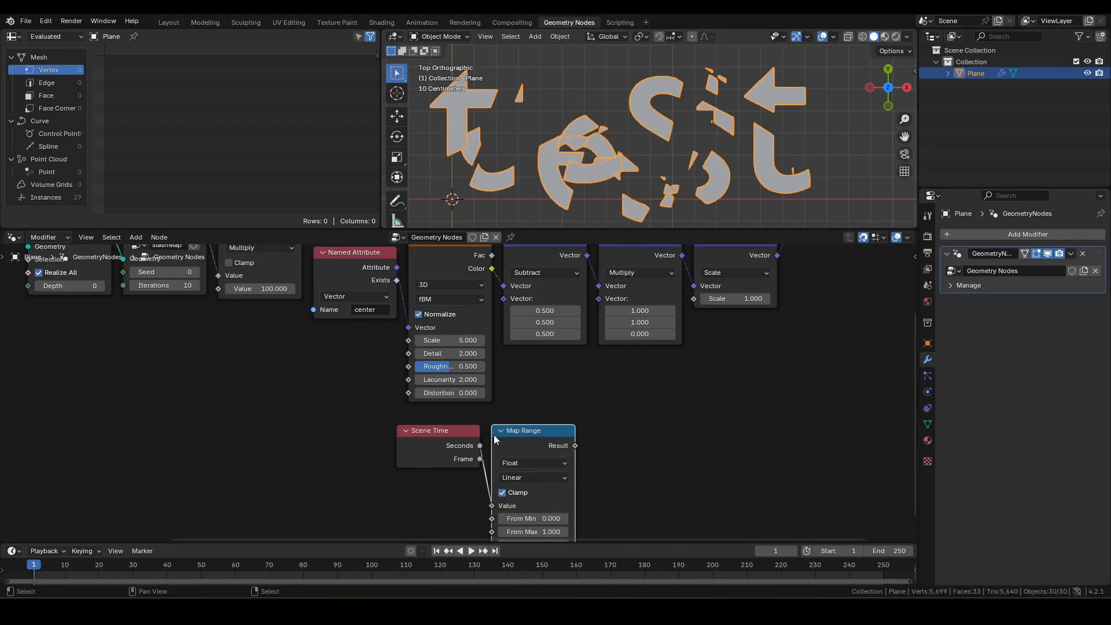
pyautogui.moveTo(539, 512); pyautogui.dragTo(536, 429, button='middle')
pyautogui.click(532, 436)
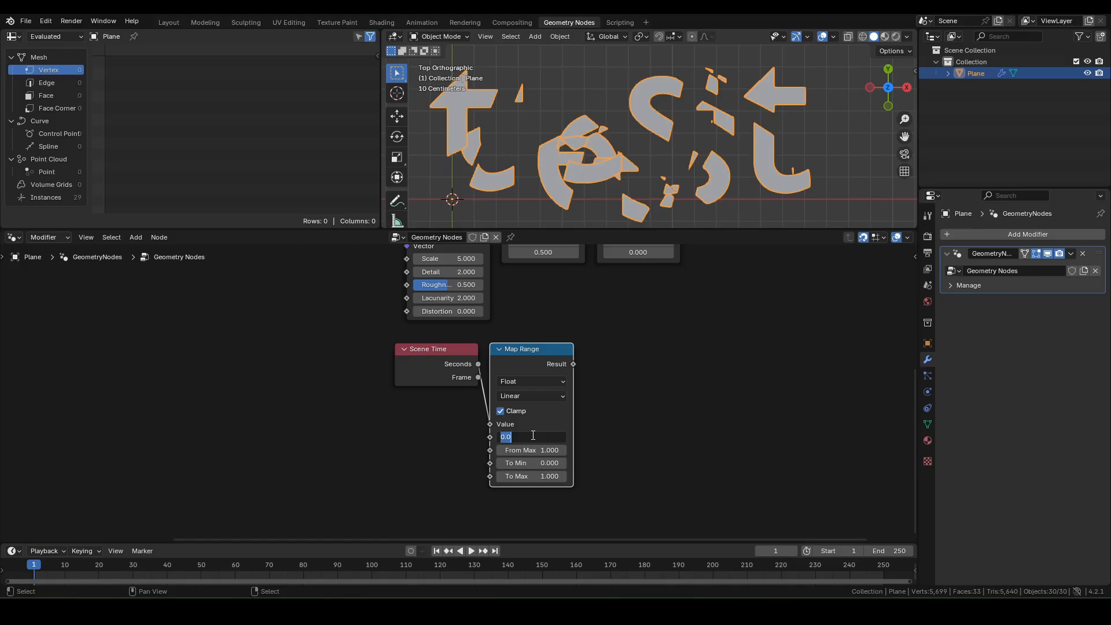
pyautogui.write('1')
pyautogui.press('Tab')
pyautogui.write('2')
pyautogui.press('Return')
# Step: Feed Map Range's result into a Float Curve bent into an ease-out shape
pyautogui.moveTo(612, 356); pyautogui.dragTo(581, 375, button='middle')
pyautogui.moveTo(543, 383); pyautogui.dragTo(562, 378)
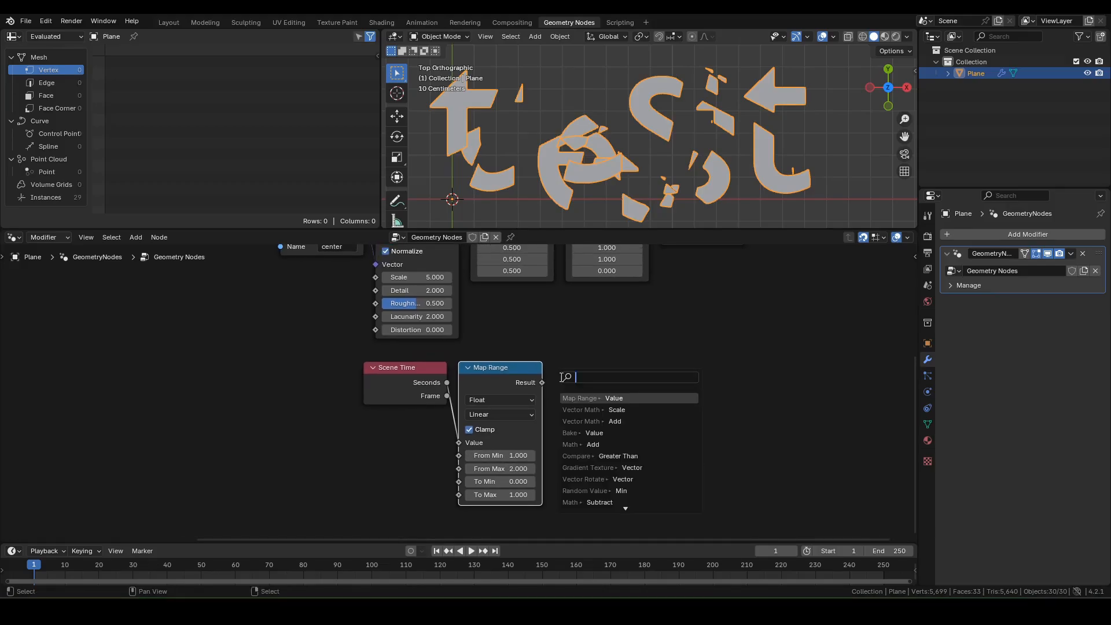
pyautogui.write('fc')
pyautogui.click(588, 399)
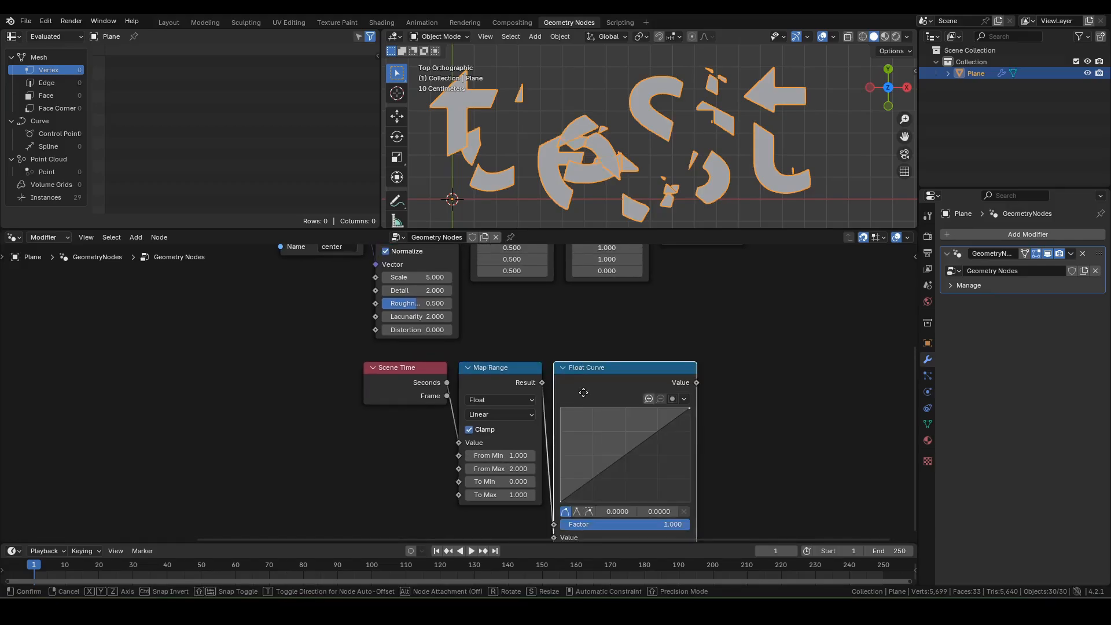
pyautogui.moveTo(612, 460); pyautogui.dragTo(593, 425, button='middle')
pyautogui.moveTo(586, 437); pyautogui.dragTo(573, 395)
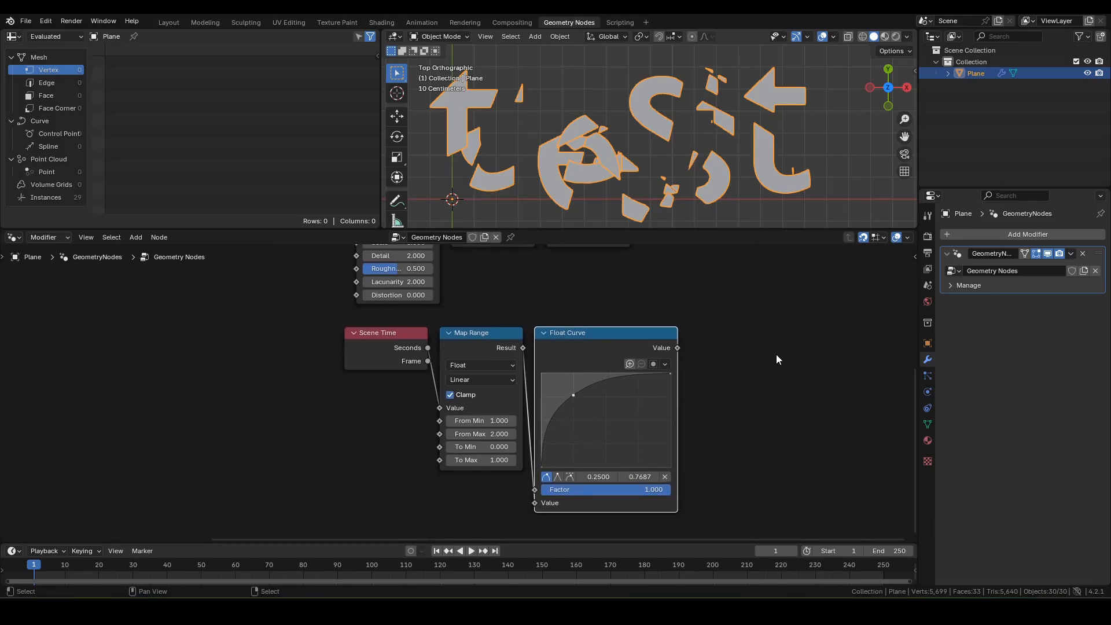
# Step: Add a Math Multiply node after the Float Curve with a multiplier of 5
pyautogui.moveTo(776, 355); pyautogui.dragTo(659, 417, button='middle')
pyautogui.scroll(-2, 625, 408)
pyautogui.moveTo(609, 384); pyautogui.dragTo(563, 395, button='middle')
pyautogui.moveTo(504, 411); pyautogui.dragTo(530, 408)
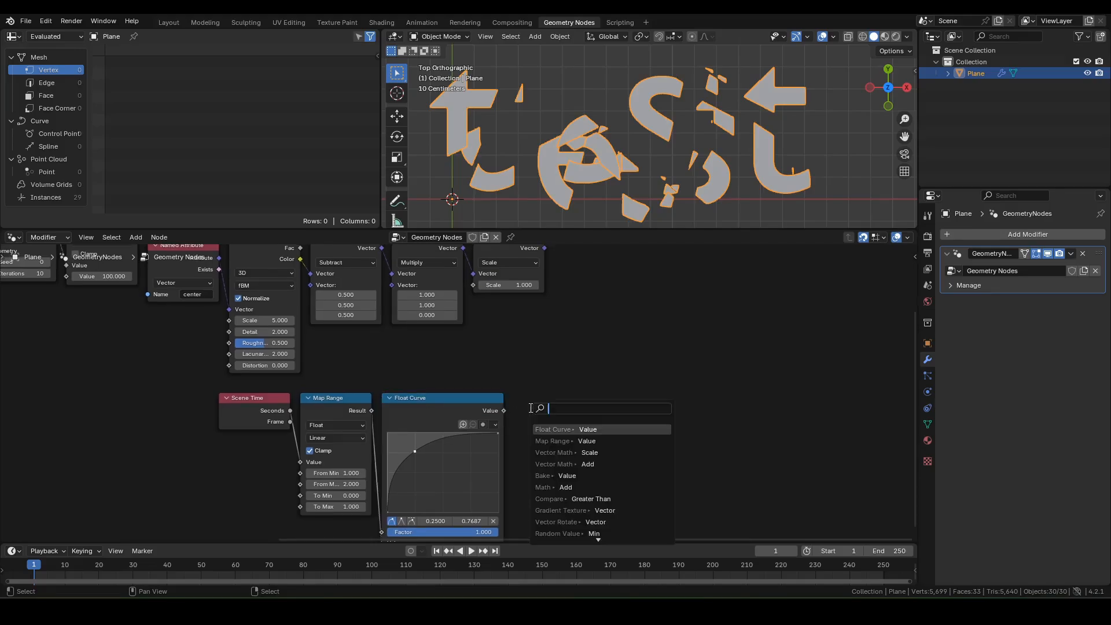
pyautogui.write('mult')
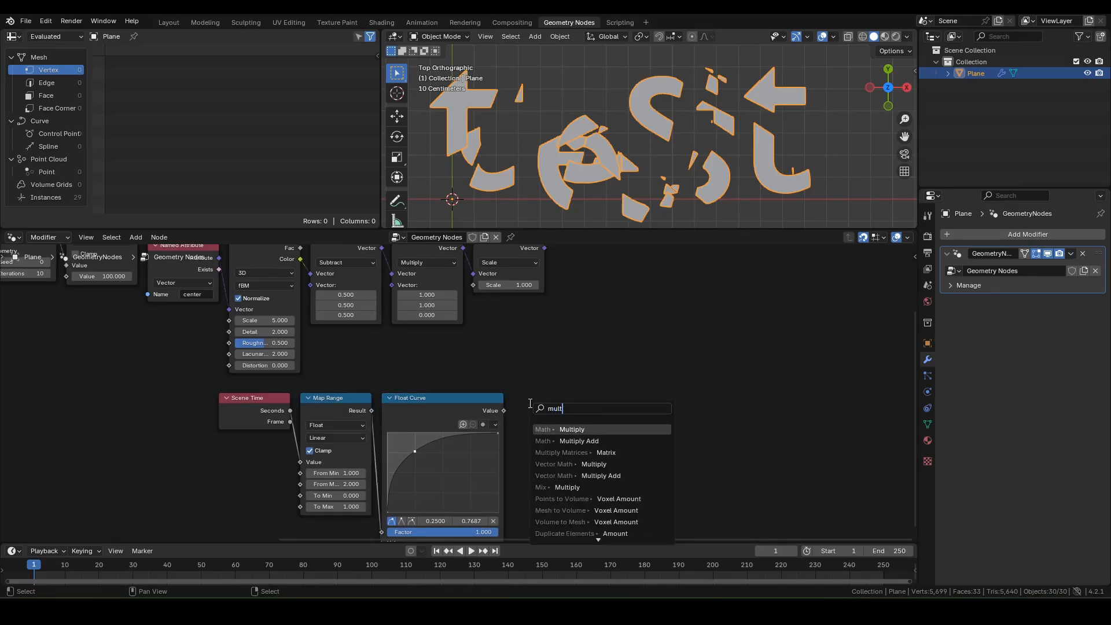
pyautogui.press('Return')
pyautogui.click(520, 395)
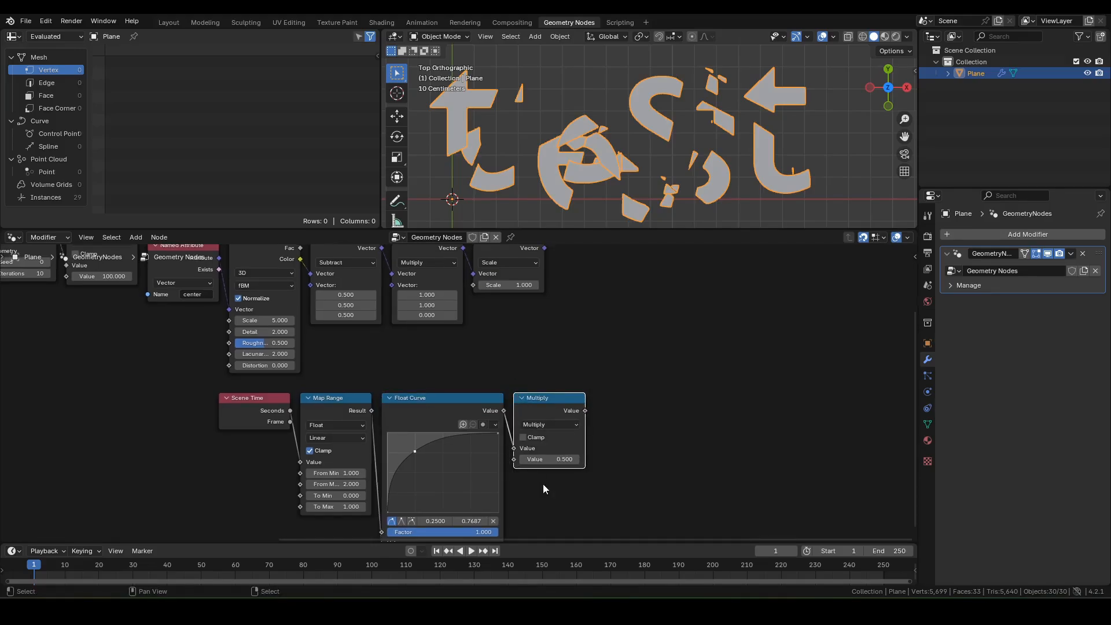
pyautogui.click(554, 460)
pyautogui.write('5')
pyautogui.press('Return')
# Step: Connect the Multiply result to the Scale node's scale and tidy the four animation nodes
pyautogui.moveTo(565, 326); pyautogui.dragTo(609, 364, button='middle')
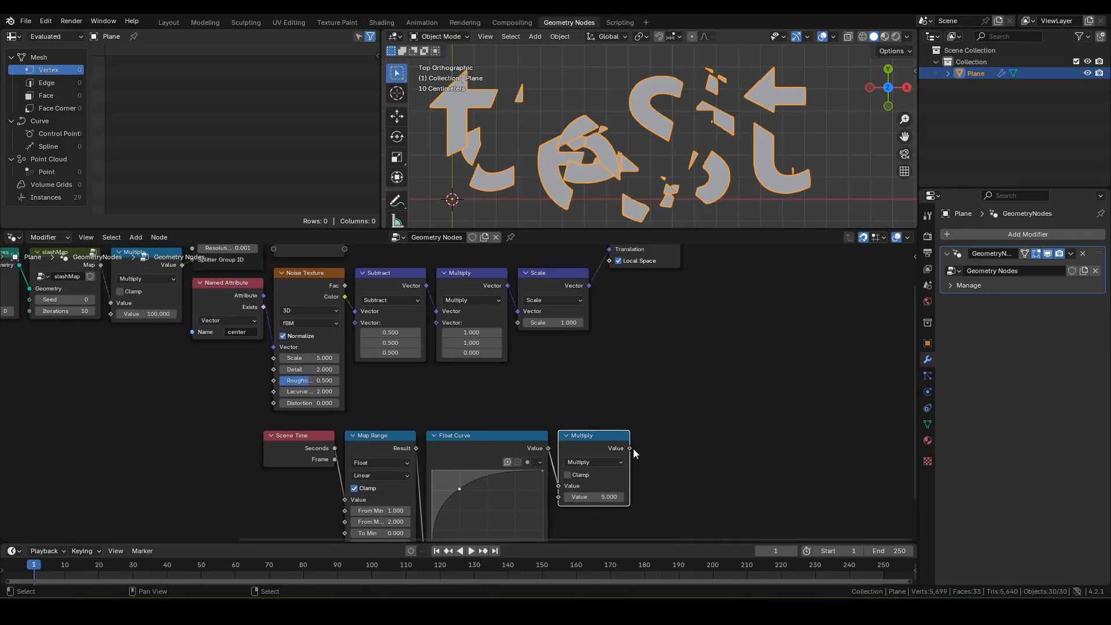
pyautogui.moveTo(629, 448); pyautogui.dragTo(524, 327)
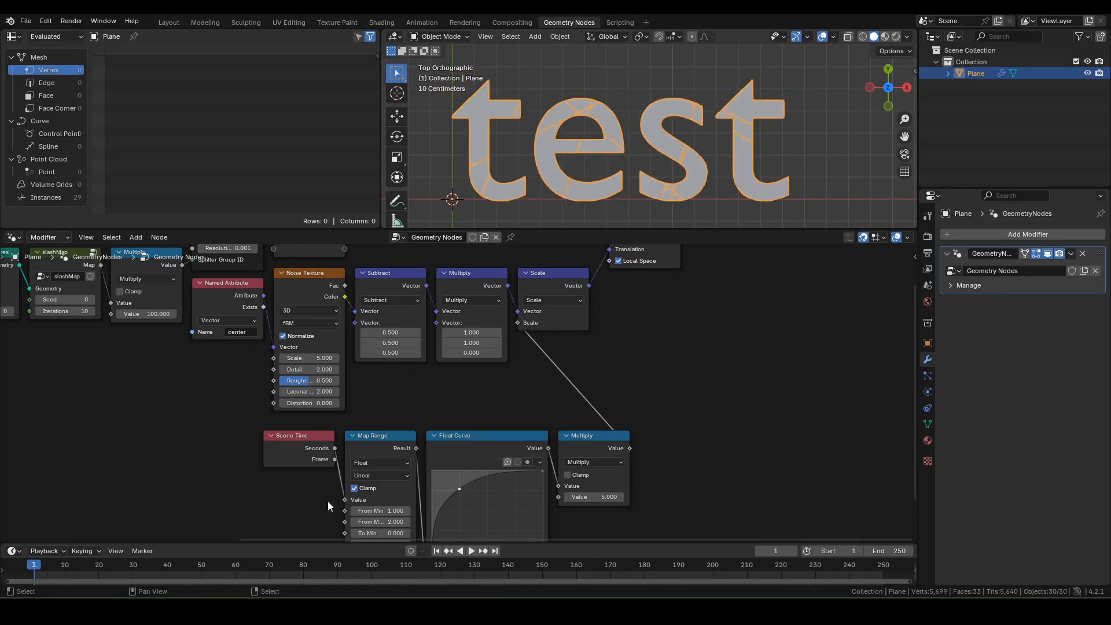
pyautogui.moveTo(232, 424); pyautogui.dragTo(614, 492)
pyautogui.moveTo(599, 439); pyautogui.dragTo(467, 428)
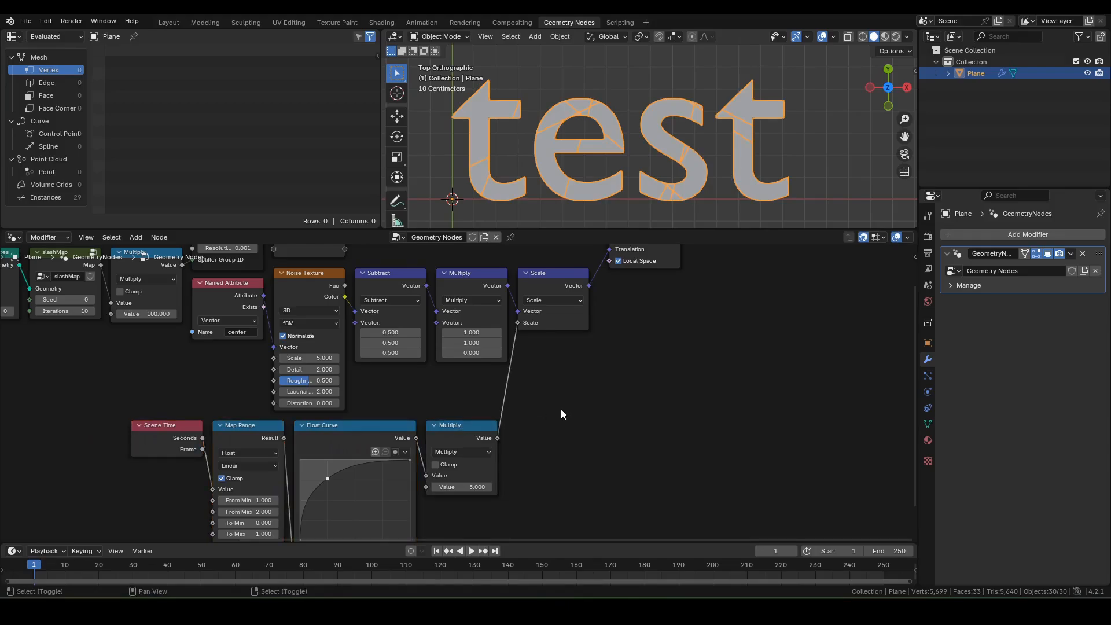
# Step: Play the shattering animation, return to frame 1, and select the Group Output node
pyautogui.press('space')
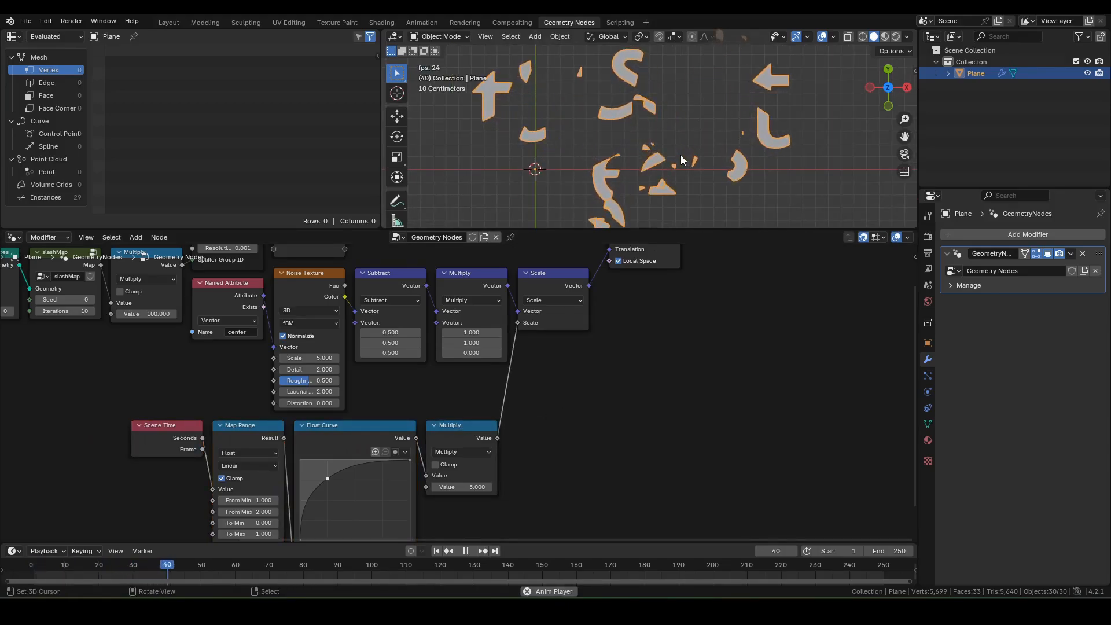
pyautogui.hotkey('shift', 'Left')
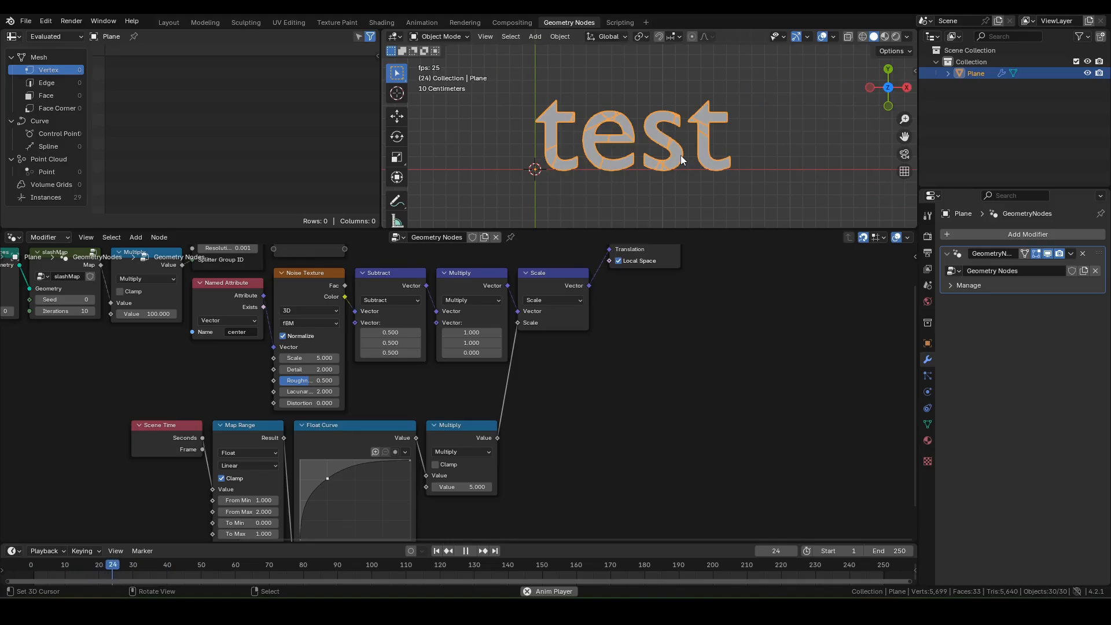
pyautogui.press('space')
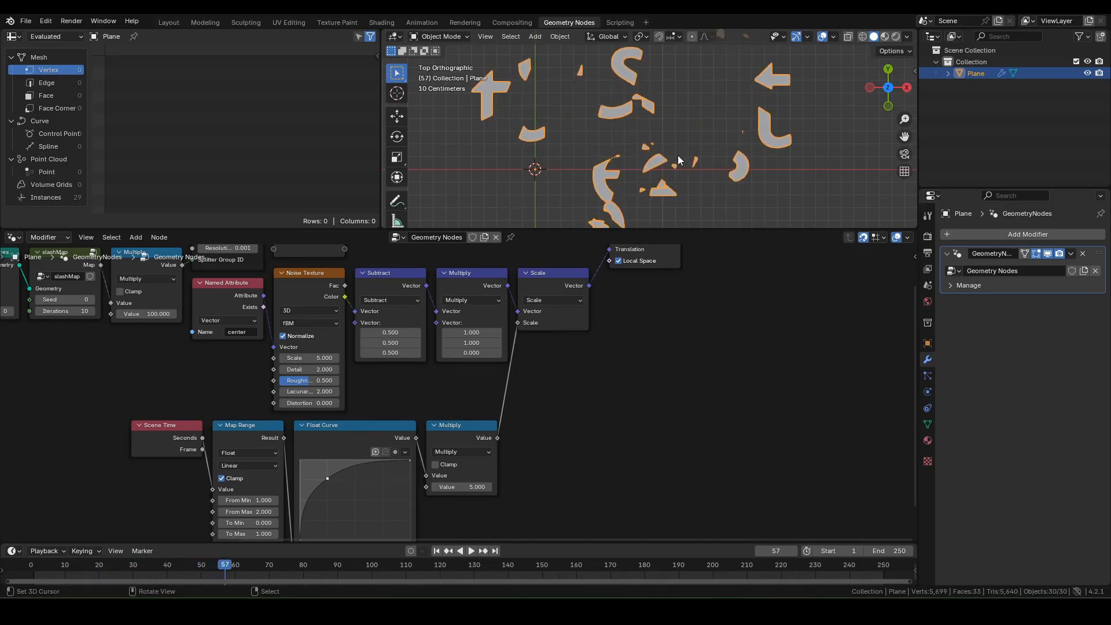
pyautogui.hotkey('shift', 'Left')
pyautogui.moveTo(818, 359); pyautogui.dragTo(595, 450, button='middle')
pyautogui.moveTo(596, 453); pyautogui.dragTo(519, 329)
# Step: Move Group Output right along X and insert a Set Material node before it
pyautogui.press('g')
pyautogui.press('x')
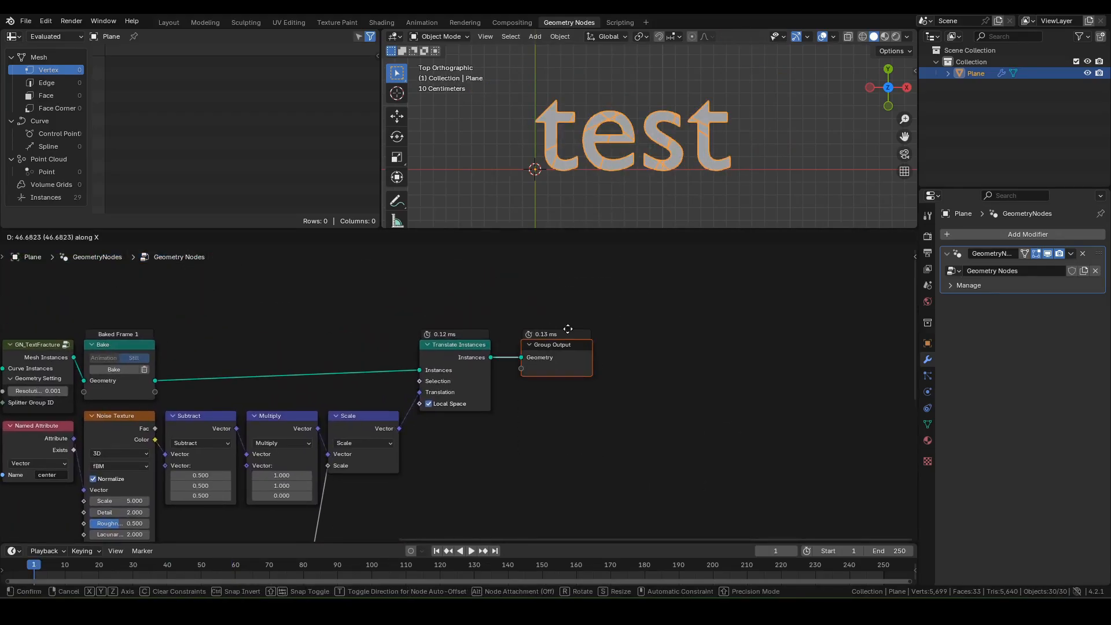
pyautogui.click(636, 335)
pyautogui.click(578, 416)
pyautogui.hotkey('shift', 'a')
pyautogui.write('set m')
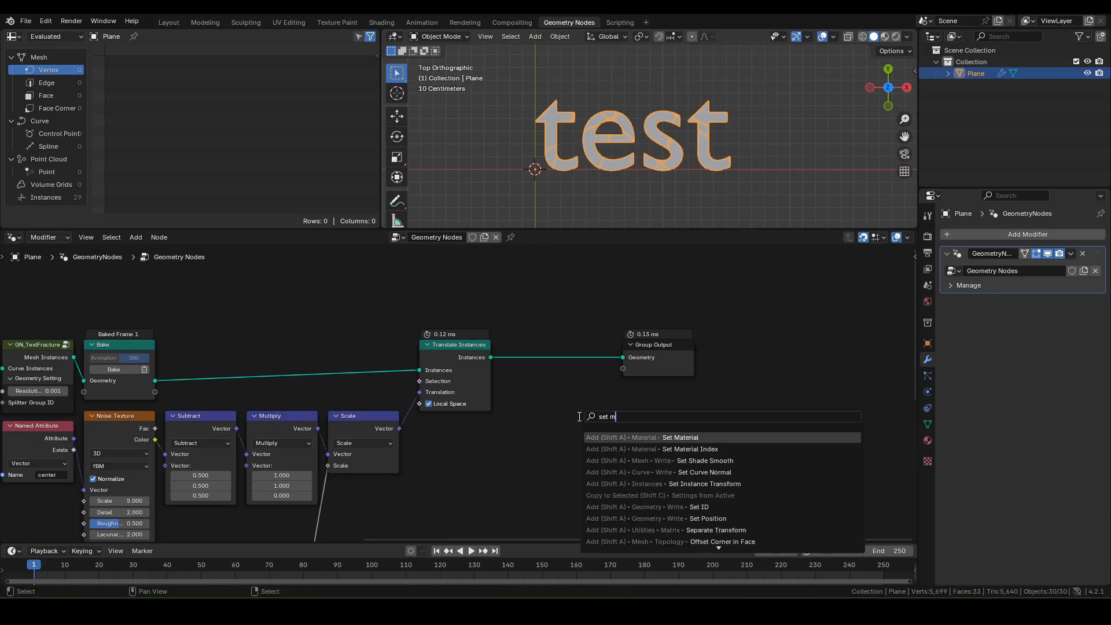
pyautogui.press('Return')
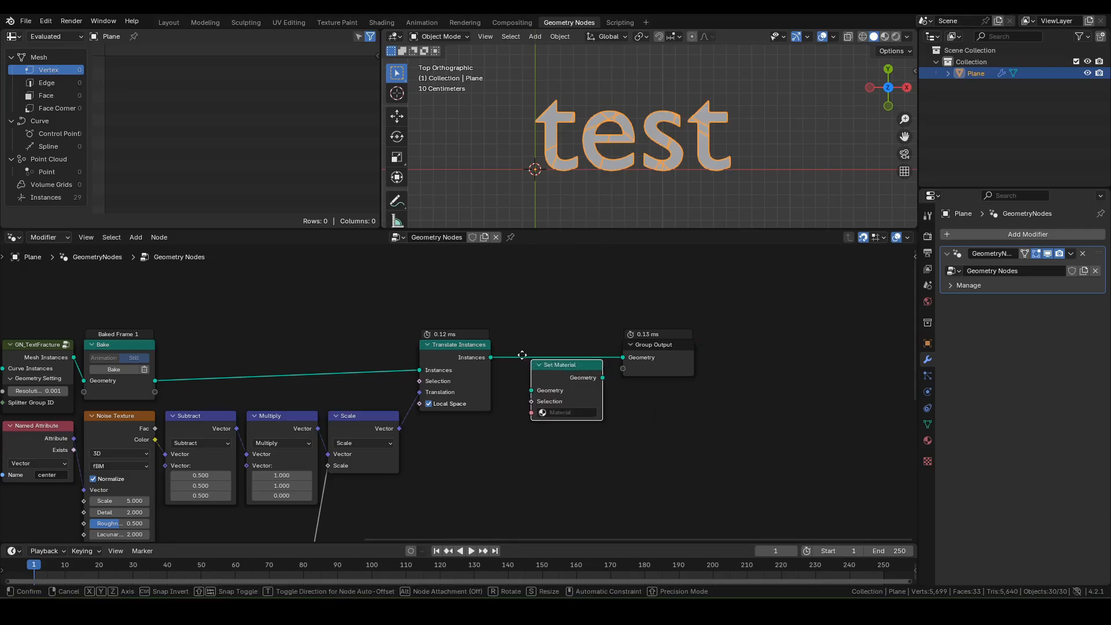
pyautogui.click(497, 335)
pyautogui.moveTo(666, 313); pyautogui.dragTo(613, 317, button='middle')
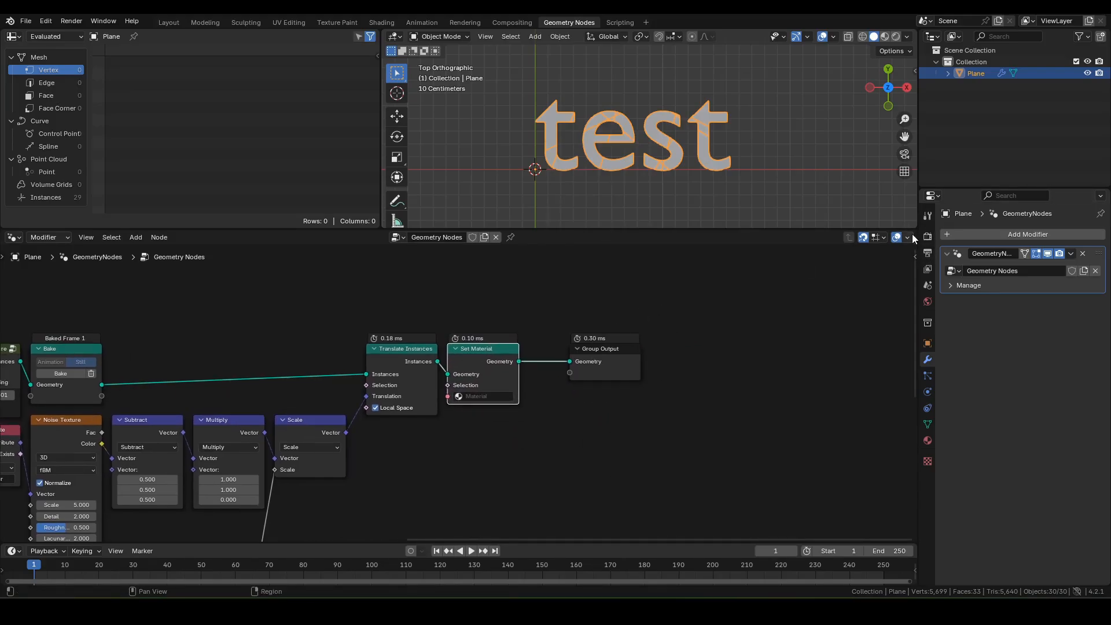
# Step: Split off a Shader Editor and create a new material named M_Text
pyautogui.moveTo(915, 233); pyautogui.dragTo(495, 241)
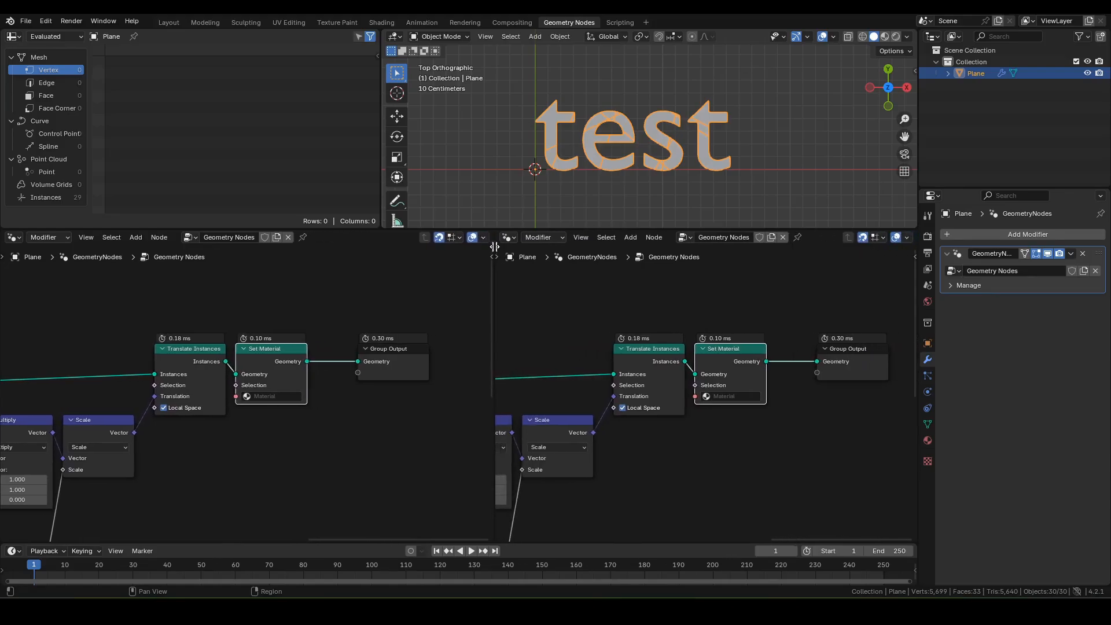
pyautogui.click(513, 238)
pyautogui.click(529, 343)
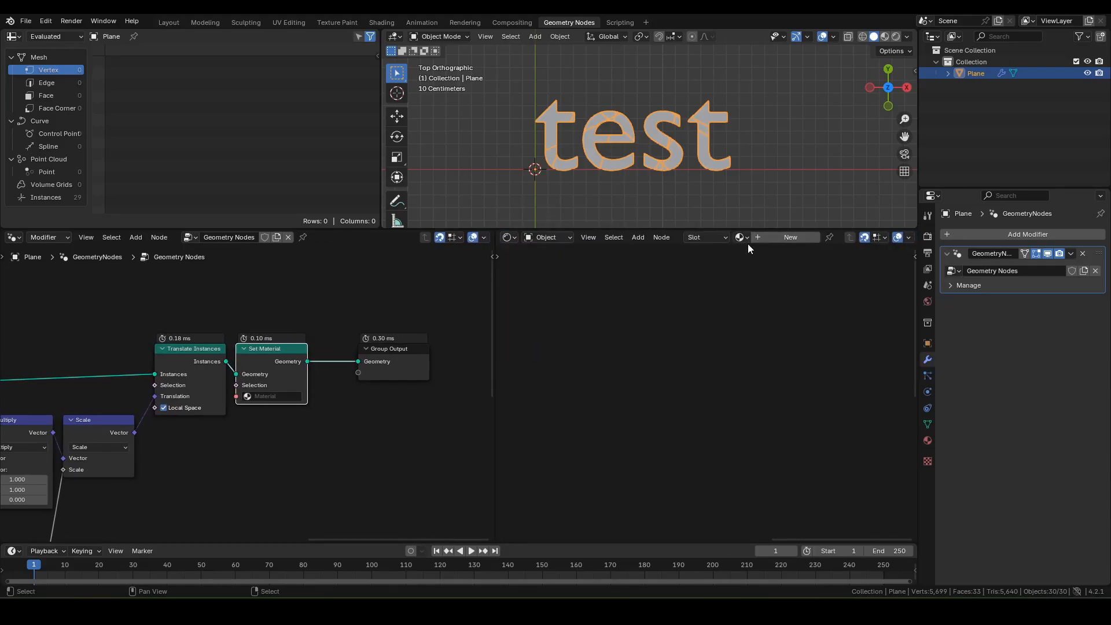
pyautogui.click(783, 237)
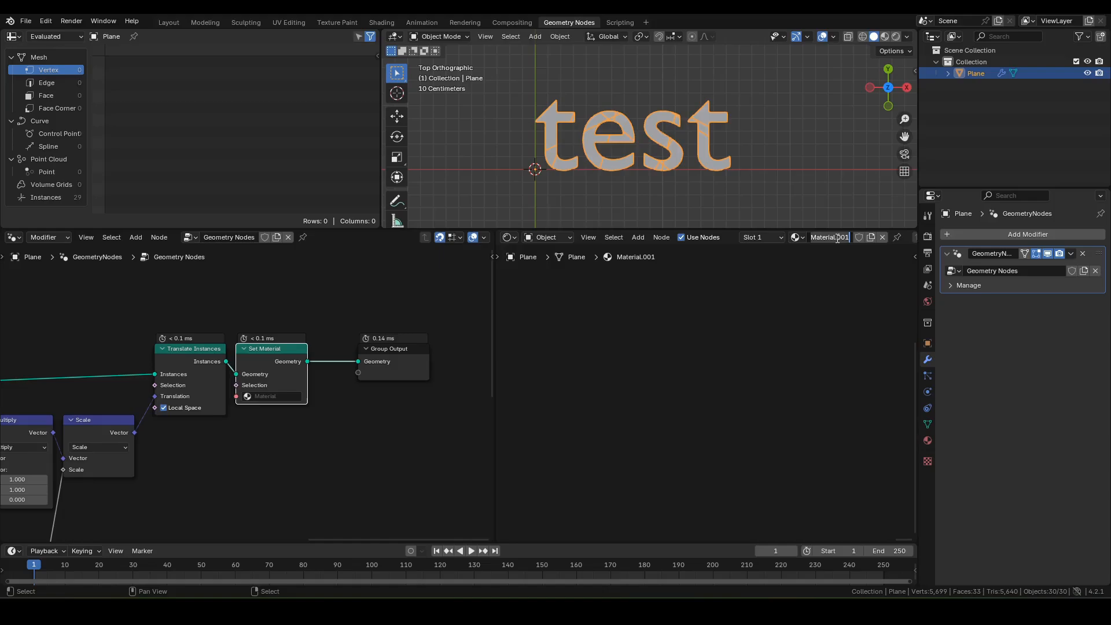
pyautogui.write('M_Text')
pyautogui.press('Return')
# Step: Replace M_Text's Principled BSDF with a pure white RGB node
pyautogui.press('Home')
pyautogui.scroll(2, 722, 400)
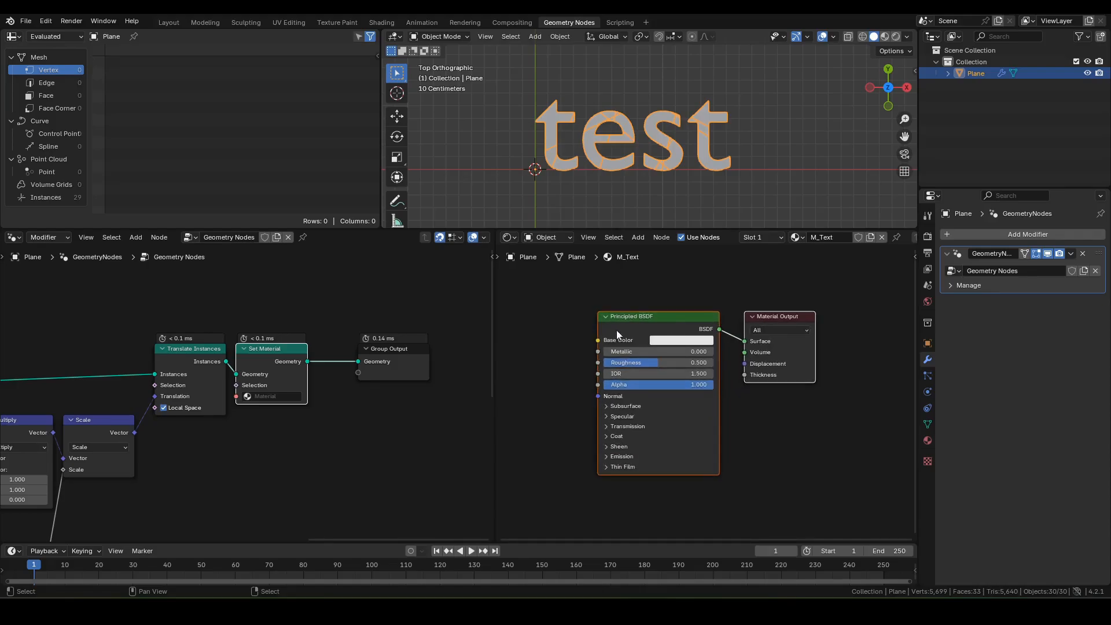
pyautogui.click(626, 322)
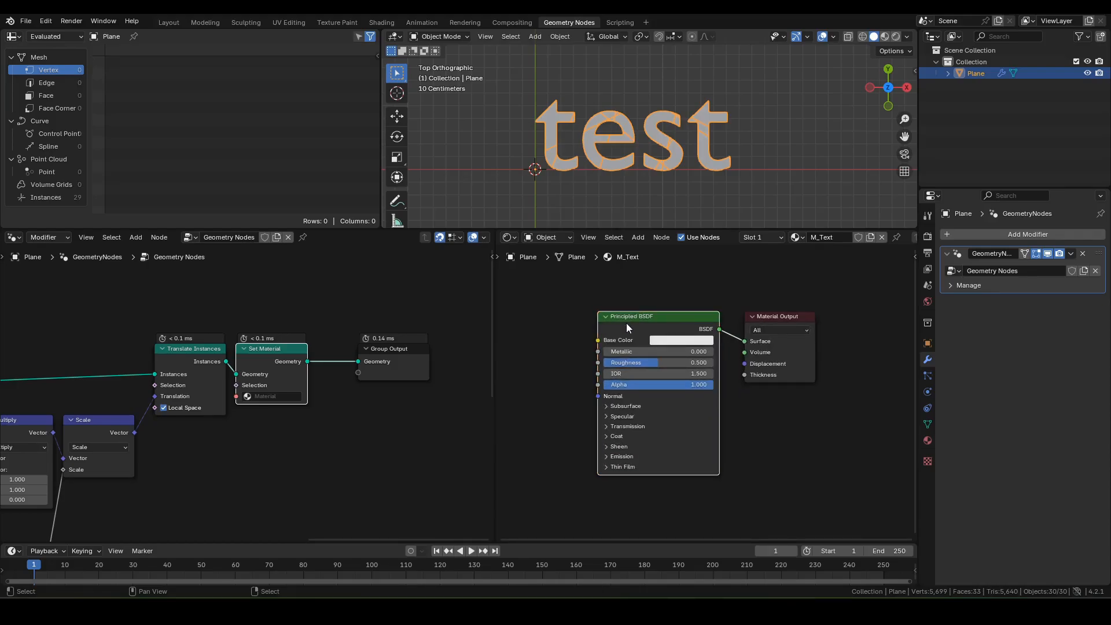
pyautogui.press('x')
pyautogui.press('F3')
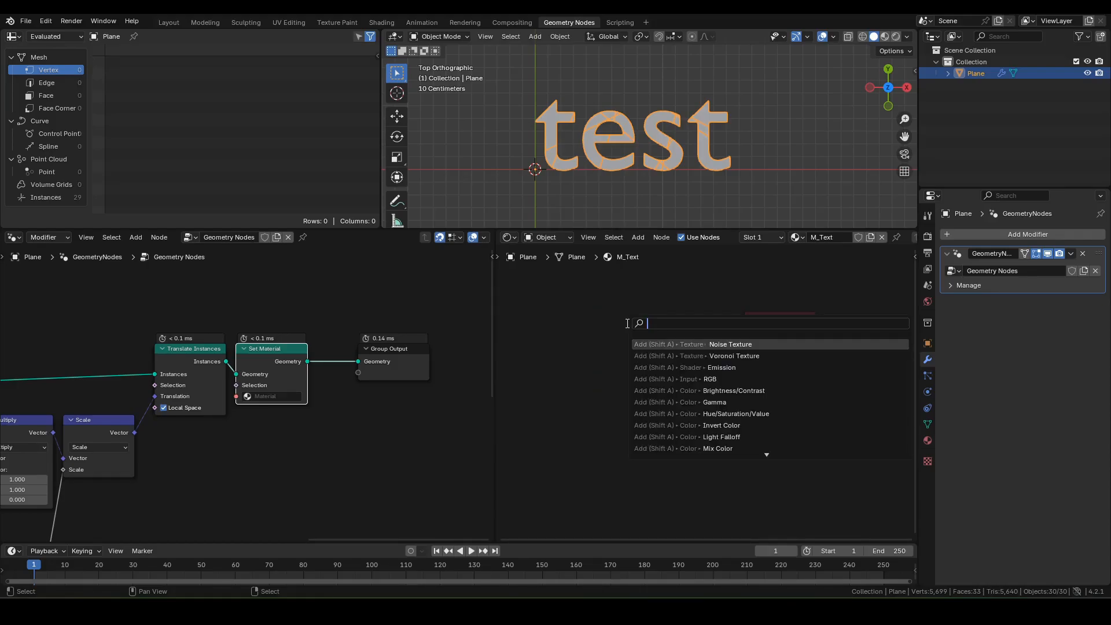
pyautogui.write('rgb')
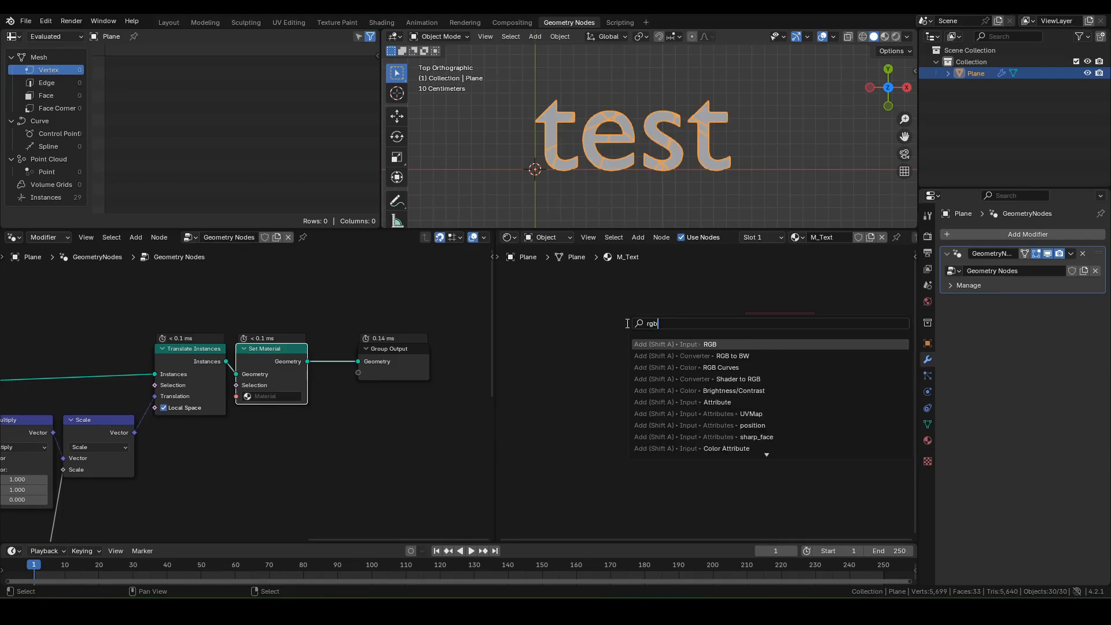
pyautogui.press('Return')
pyautogui.click(686, 324)
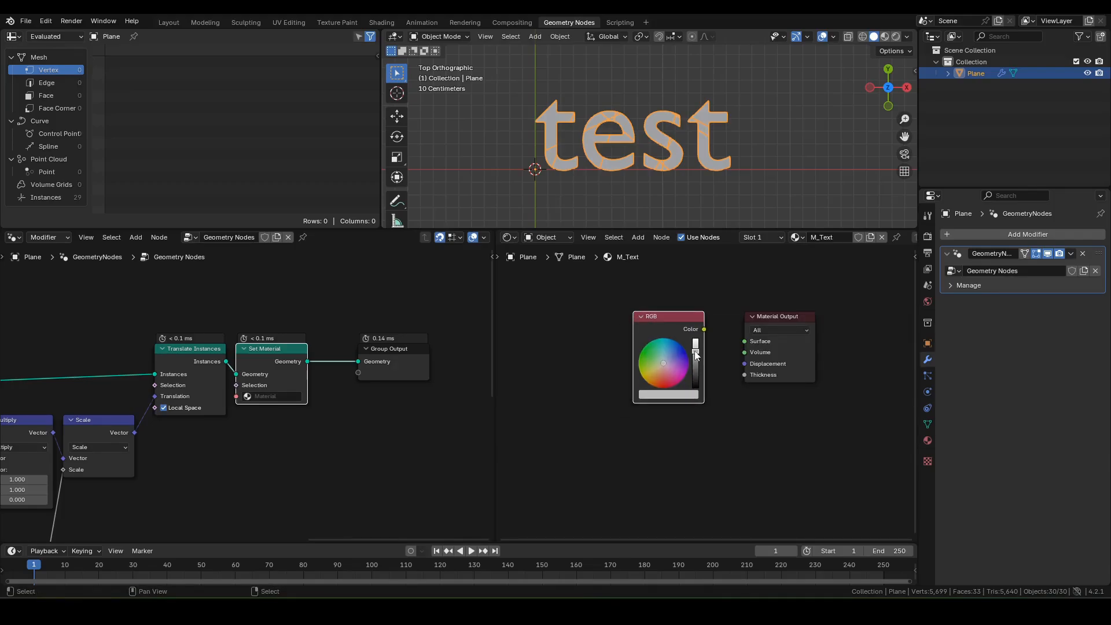
pyautogui.moveTo(696, 356); pyautogui.dragTo(745, 341)
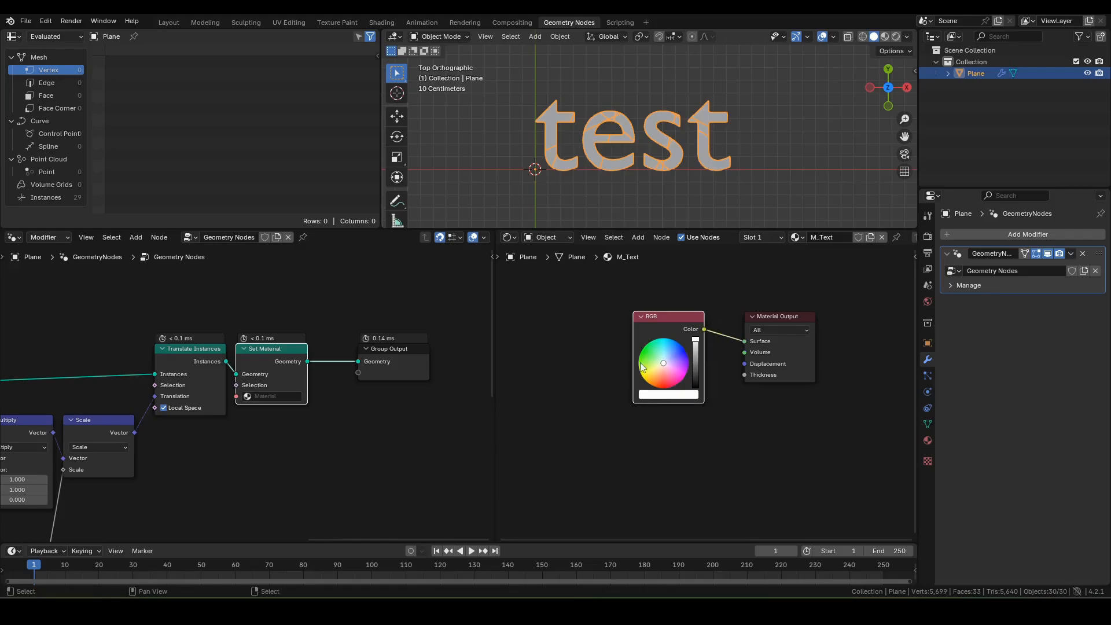
# Step: Choose M_Text as the Set Material node's material
pyautogui.moveTo(250, 403); pyautogui.dragTo(308, 385, button='middle')
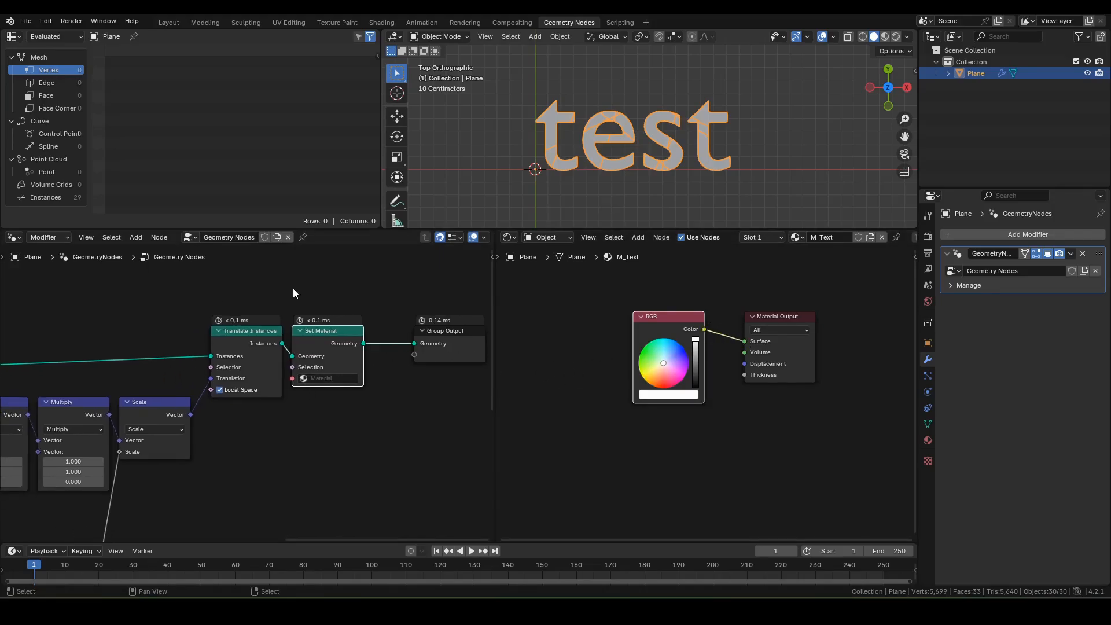
pyautogui.click(334, 379)
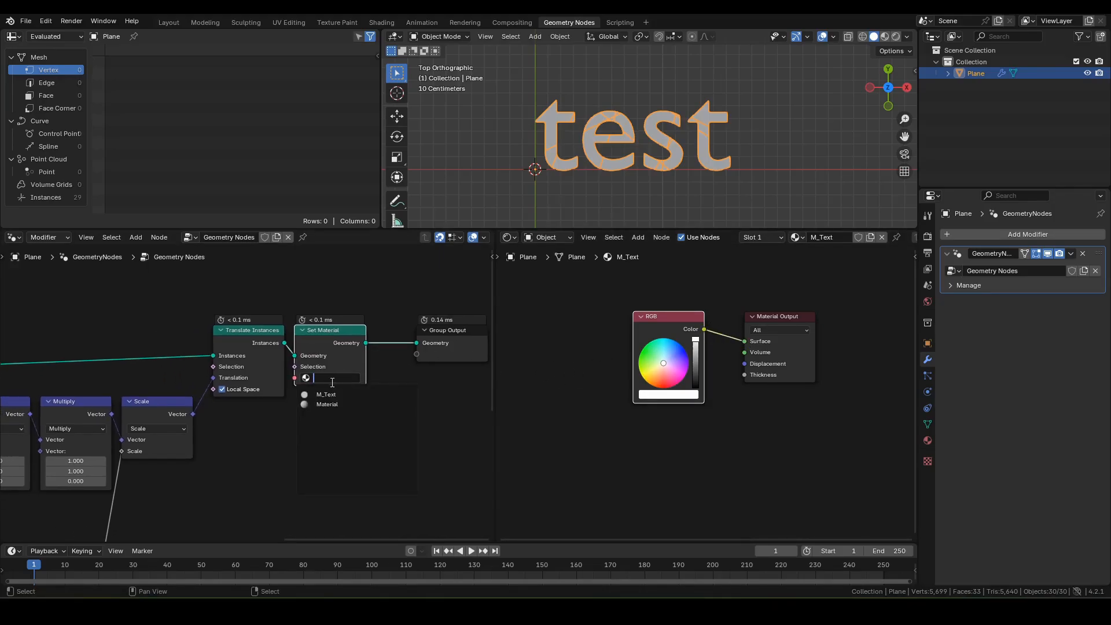
pyautogui.click(327, 395)
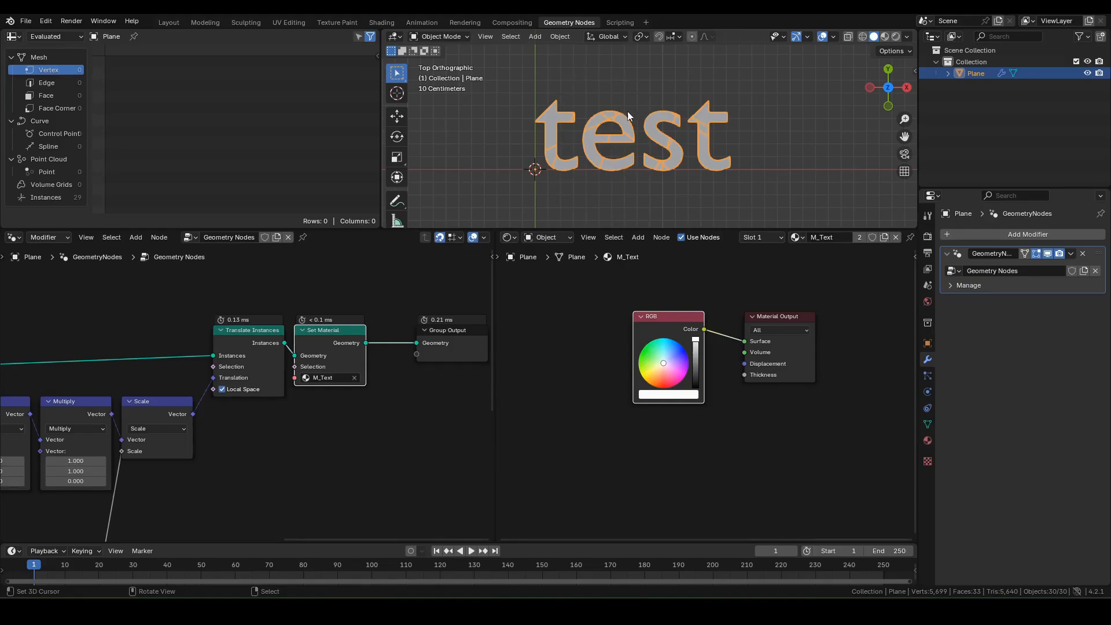
pyautogui.hotkey('shift', 'a')
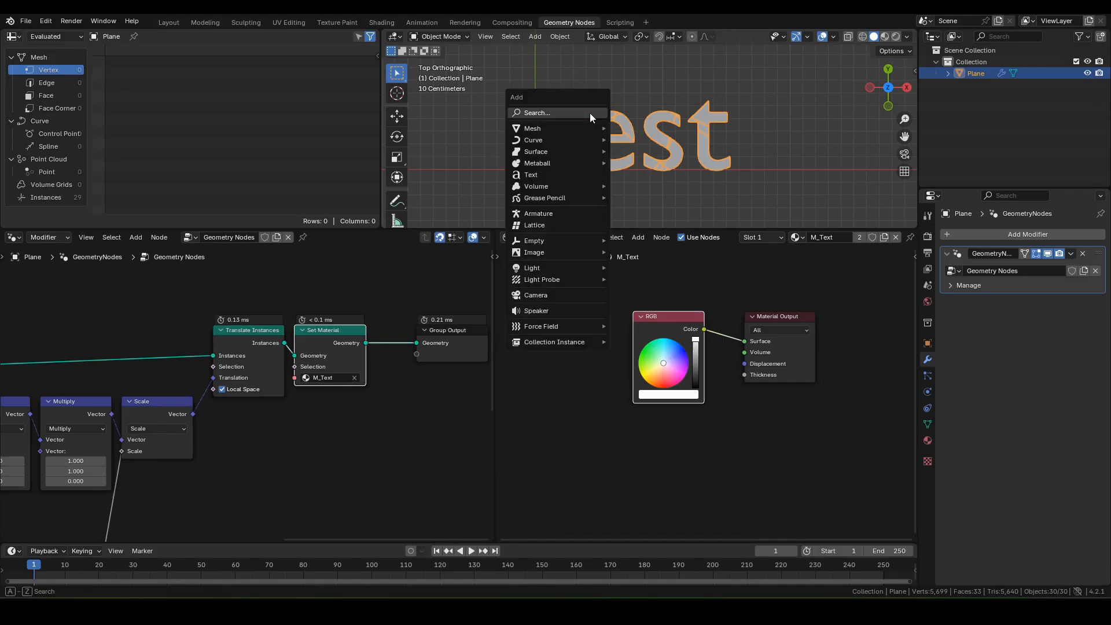
# Step: Add a Bézier curve near the text and switch it into Edit Mode
pyautogui.moveTo(571, 139)
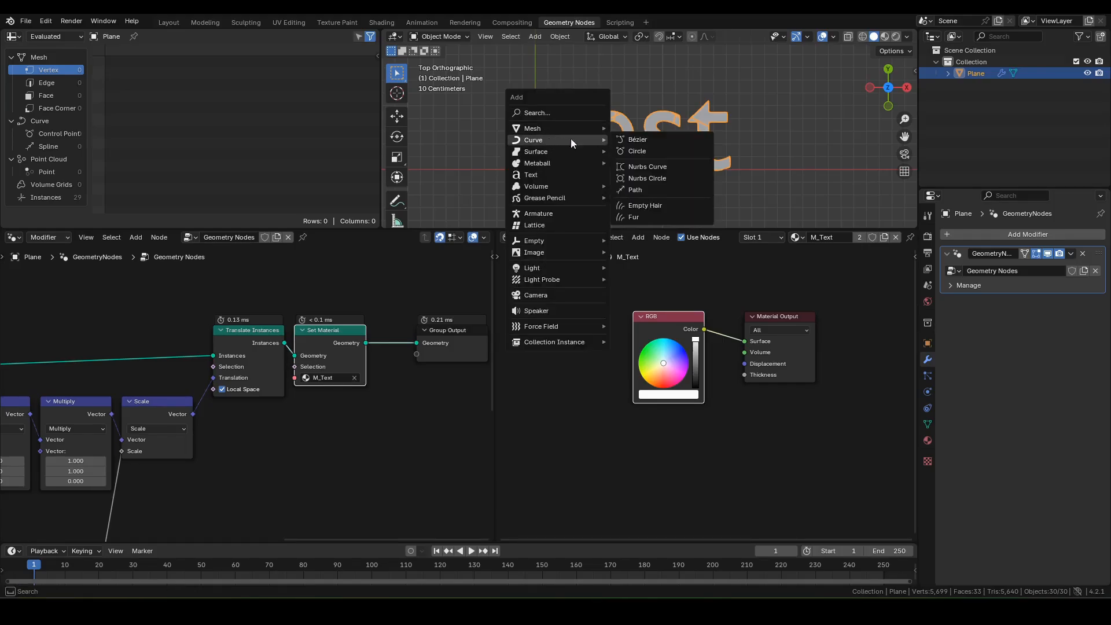
pyautogui.click(637, 139)
pyautogui.keyDown('shift'); pyautogui.moveTo(550, 139); pyautogui.dragTo(617, 124, button='middle'); pyautogui.keyUp('shift')
pyautogui.hotkey('ctrl', 'Tab')
pyautogui.click(689, 140)
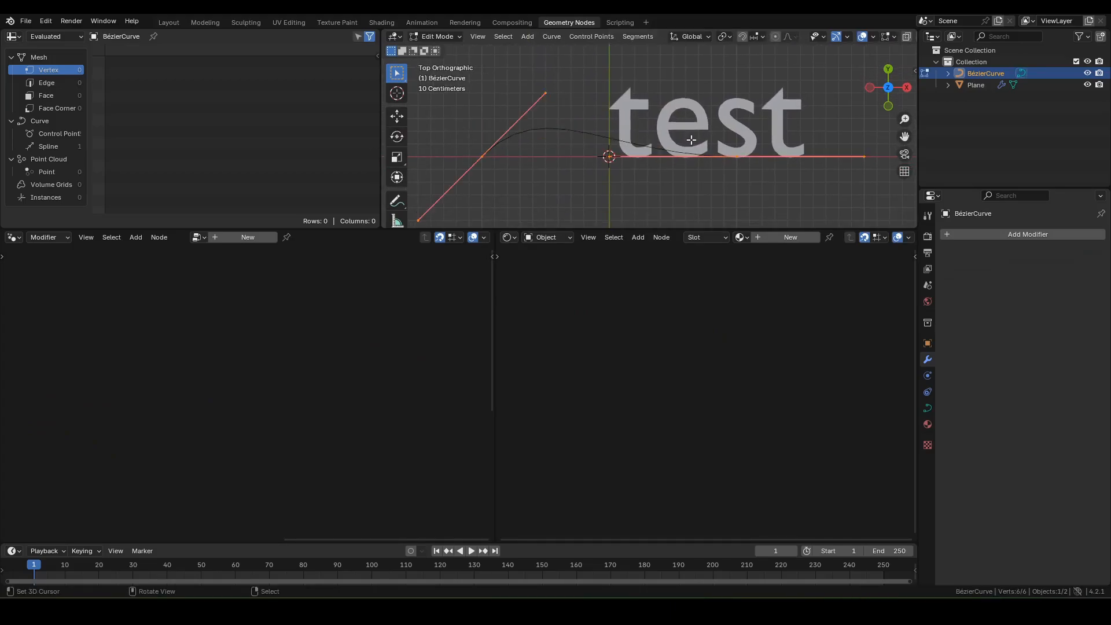
# Step: Rotate the handles of the left and right endpoints to form a swoosh
pyautogui.click(483, 157)
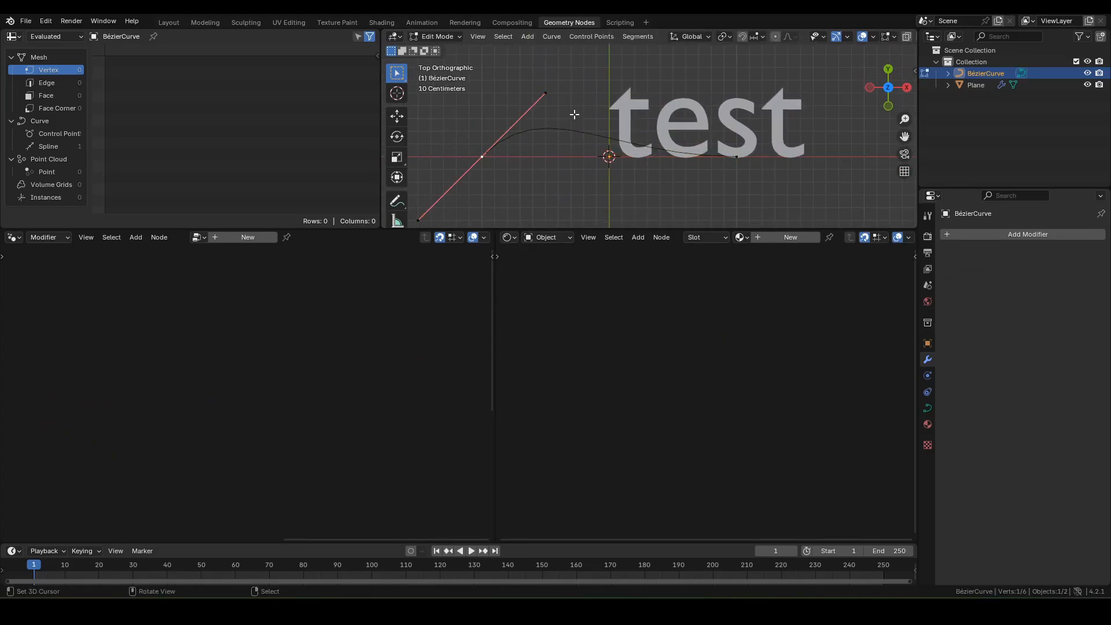
pyautogui.press('r')
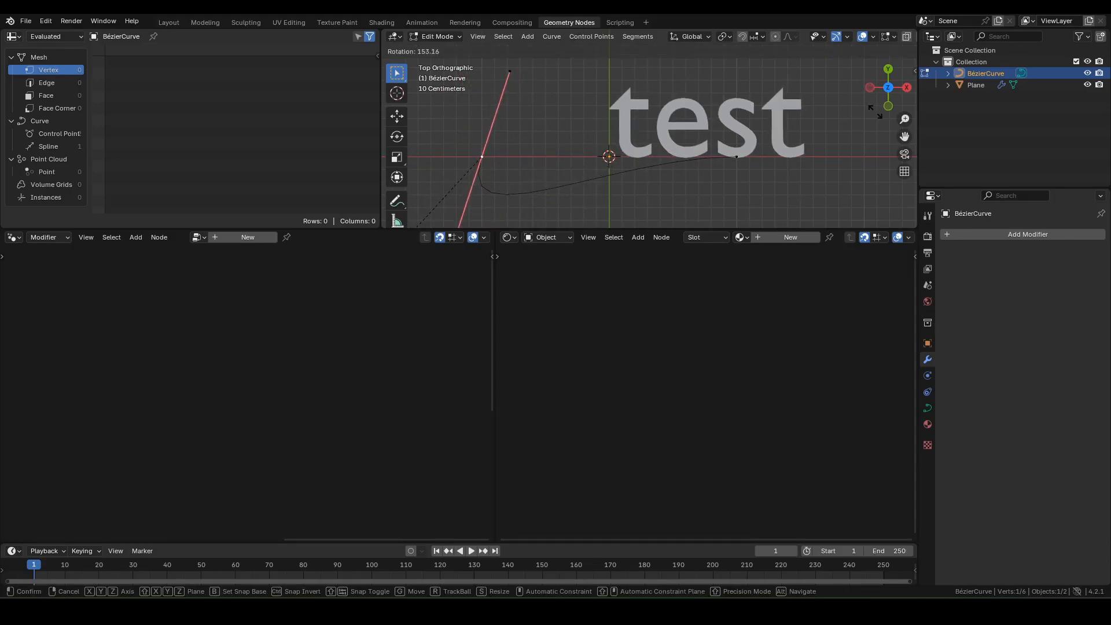
pyautogui.click(887, 144)
pyautogui.click(737, 157)
pyautogui.press('r')
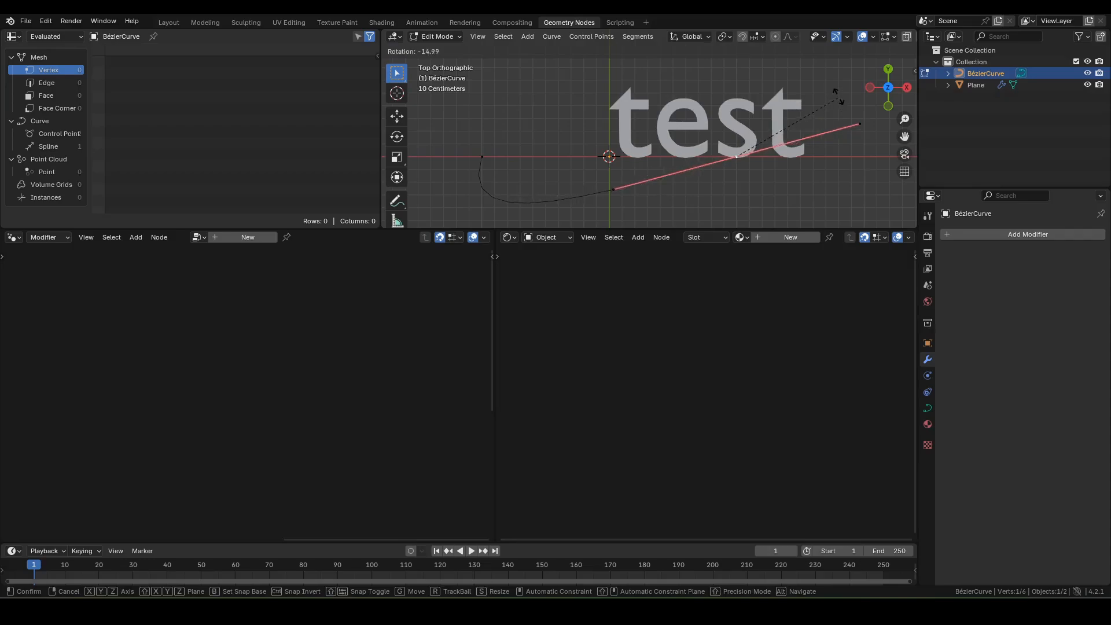
pyautogui.click(848, 146)
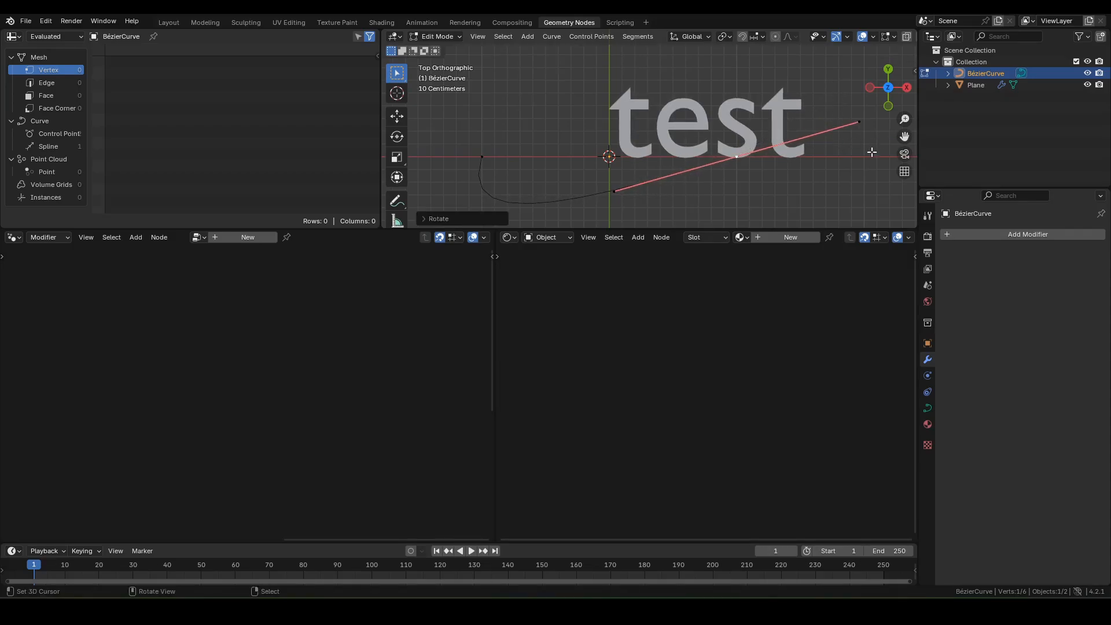
pyautogui.press('Tab')
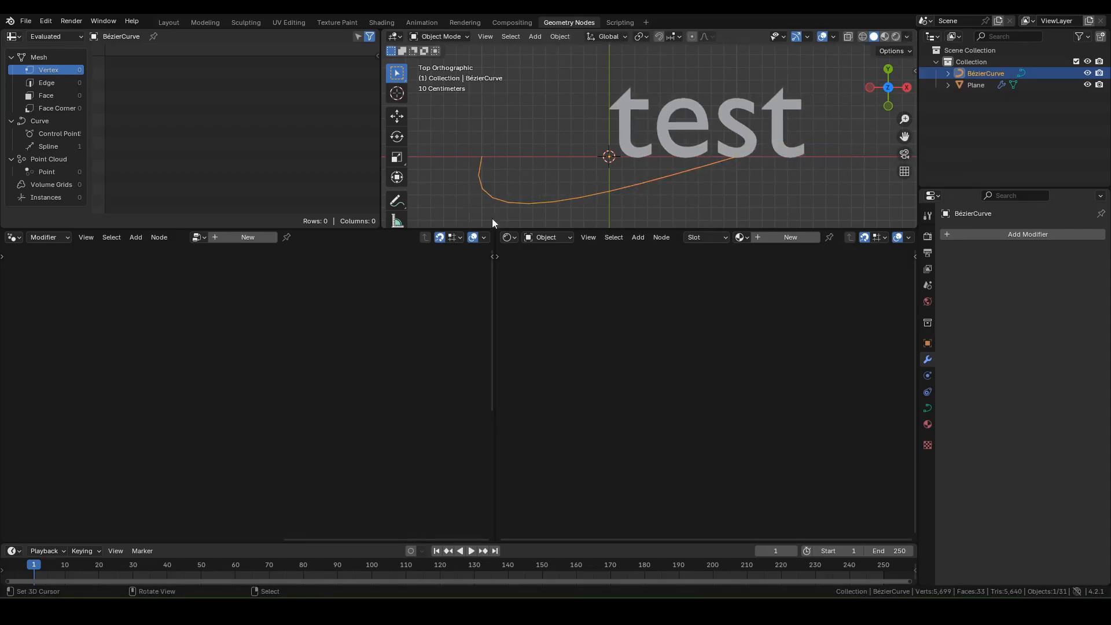
# Step: Set the curve's preview and render resolution to 64 and merge the node editors
pyautogui.click(928, 410)
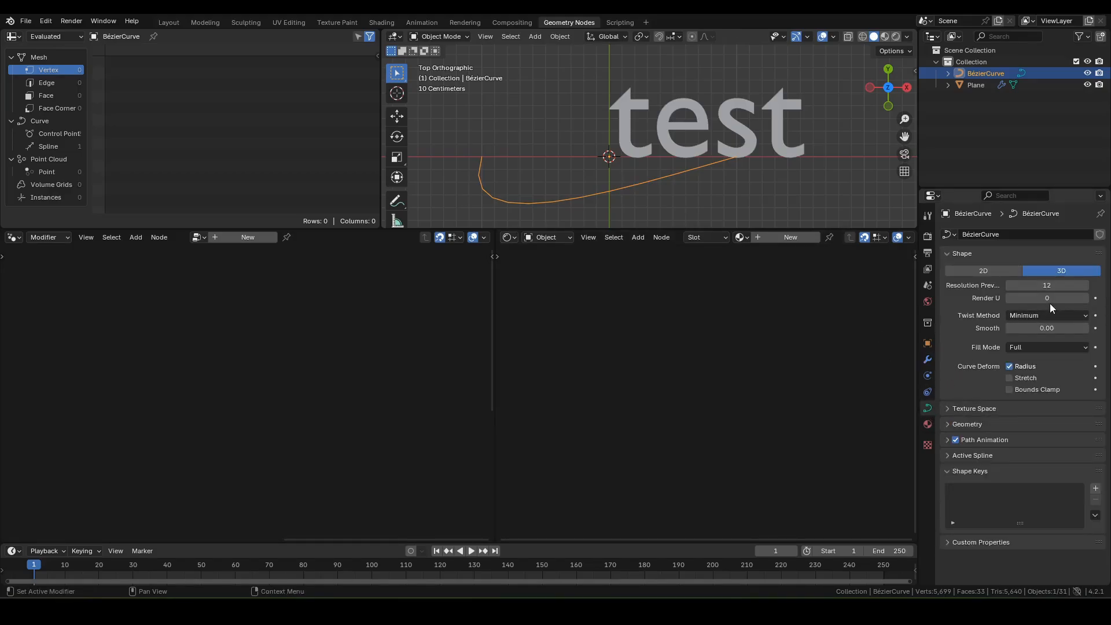
pyautogui.moveTo(1040, 285); pyautogui.dragTo(1076, 285)
pyautogui.doubleClick(1033, 298)
pyautogui.write('64')
pyautogui.press('Return')
pyautogui.moveTo(494, 231); pyautogui.dragTo(689, 262)
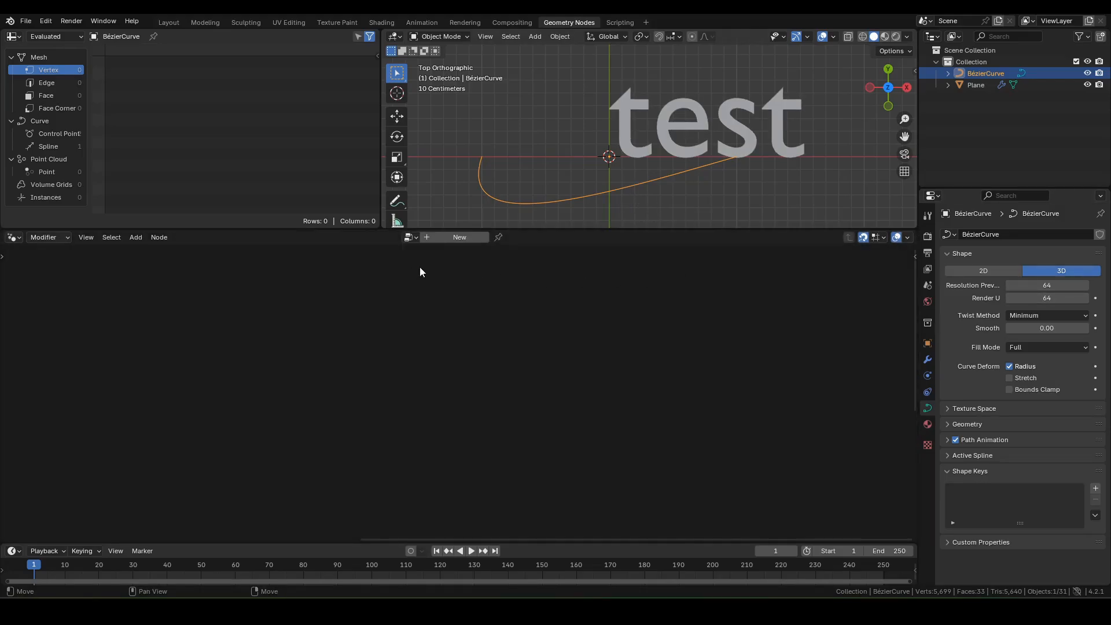
# Step: Create a new geometry node tree for the curve with a Resample Curve of Count 100
pyautogui.click(457, 238)
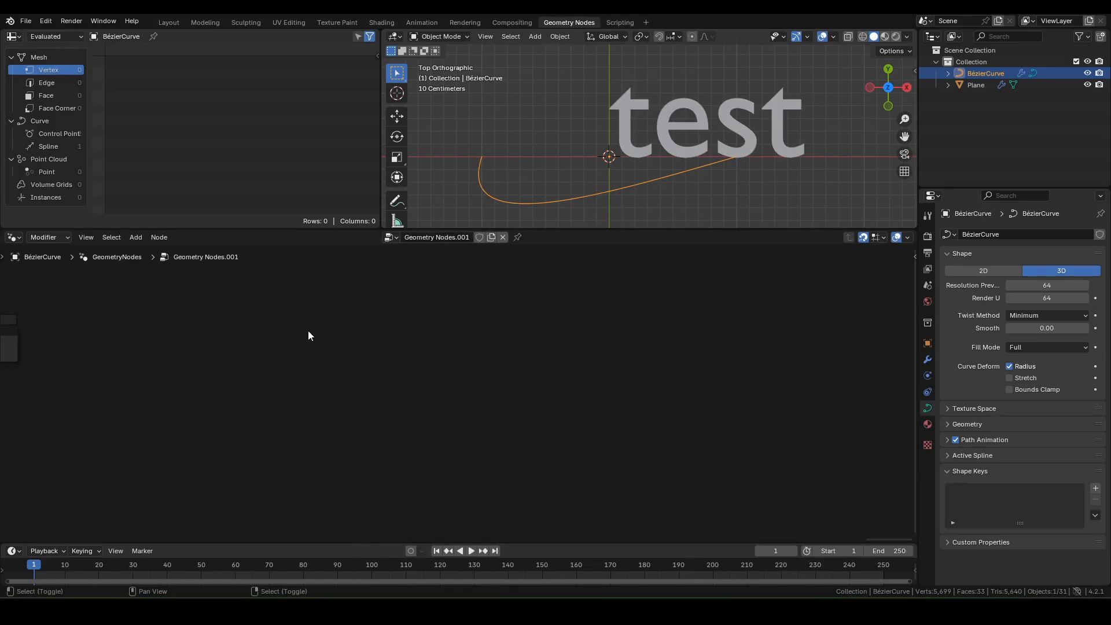
pyautogui.moveTo(308, 331); pyautogui.dragTo(913, 340, button='middle')
pyautogui.scroll(4, 480, 346)
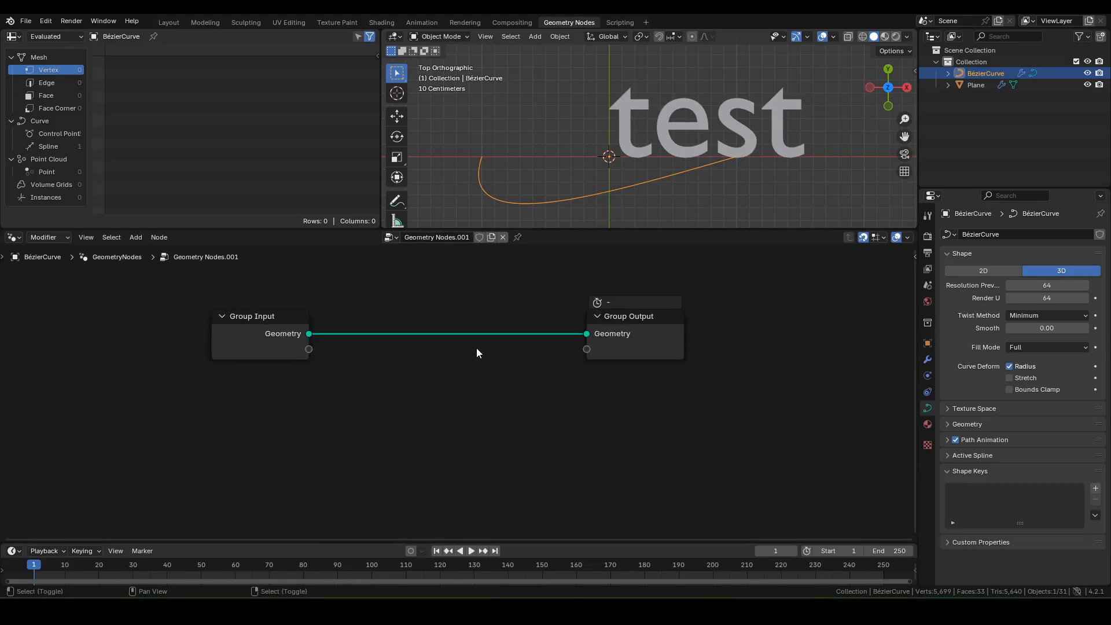
pyautogui.moveTo(477, 352); pyautogui.dragTo(508, 332, button='middle')
pyautogui.press('F3')
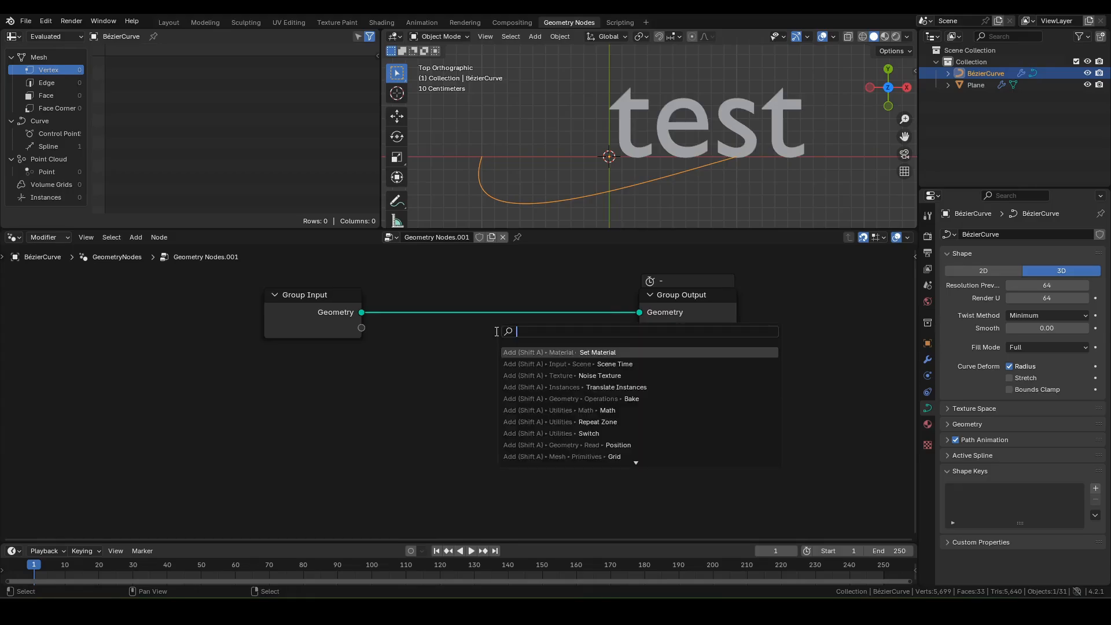
pyautogui.write('resample')
pyautogui.press('Return')
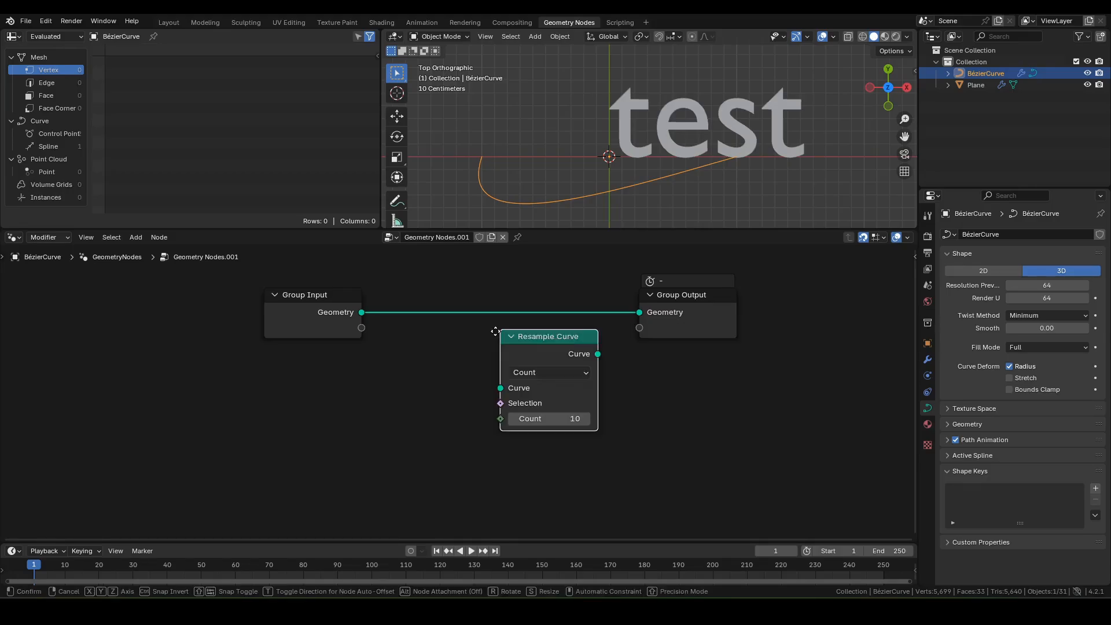
pyautogui.click(370, 290)
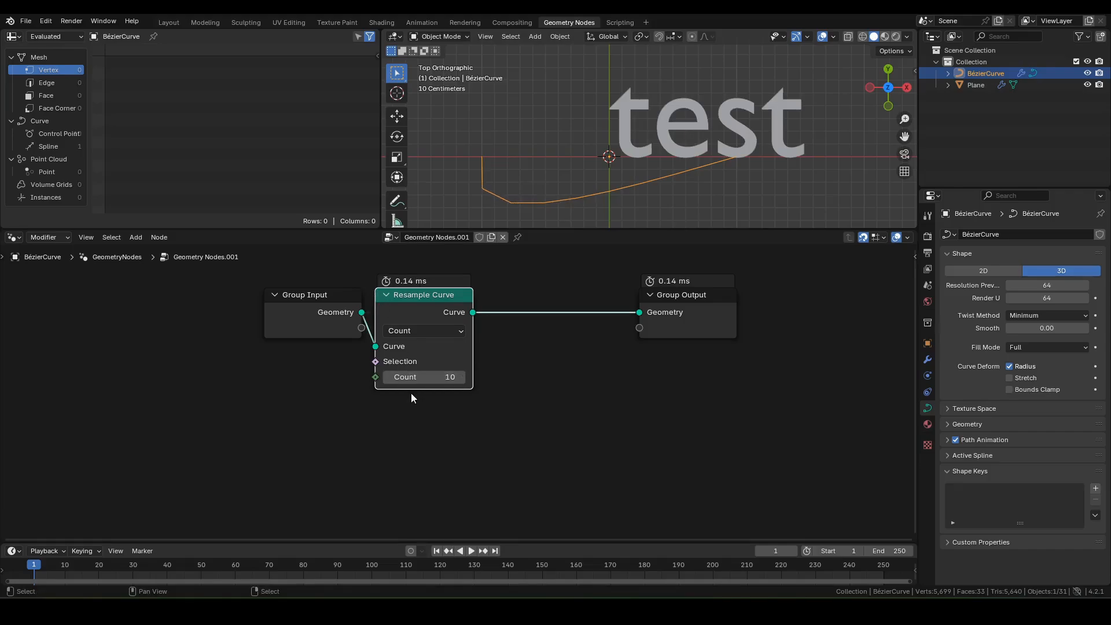
pyautogui.click(415, 381)
pyautogui.write('100')
pyautogui.press('Return')
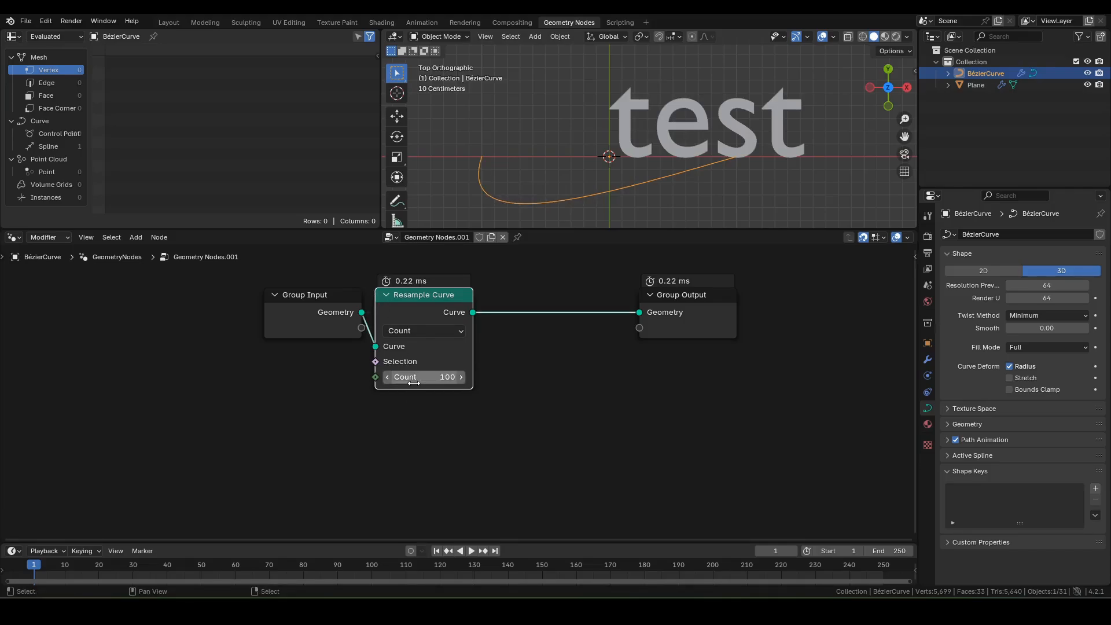
# Step: Move Group Output right and insert Set Curve Radius and Curve to Mesh nodes
pyautogui.click(686, 318)
pyautogui.moveTo(686, 317); pyautogui.dragTo(852, 317)
pyautogui.press('F3')
pyautogui.write('set rad')
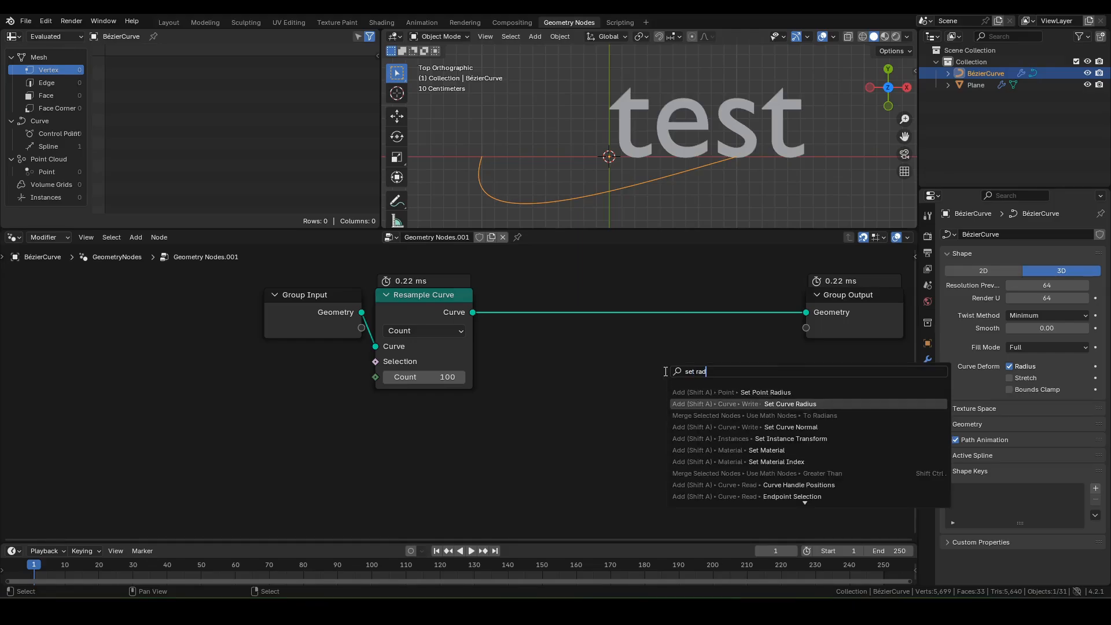
pyautogui.press('Return')
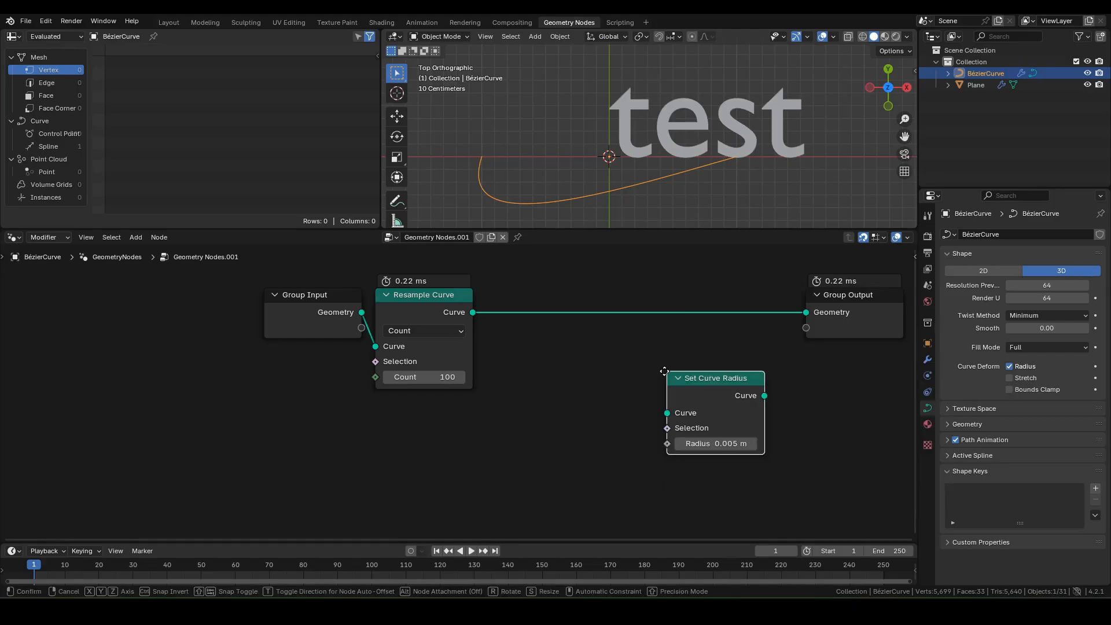
pyautogui.click(484, 292)
pyautogui.moveTo(699, 366); pyautogui.dragTo(580, 360, button='middle')
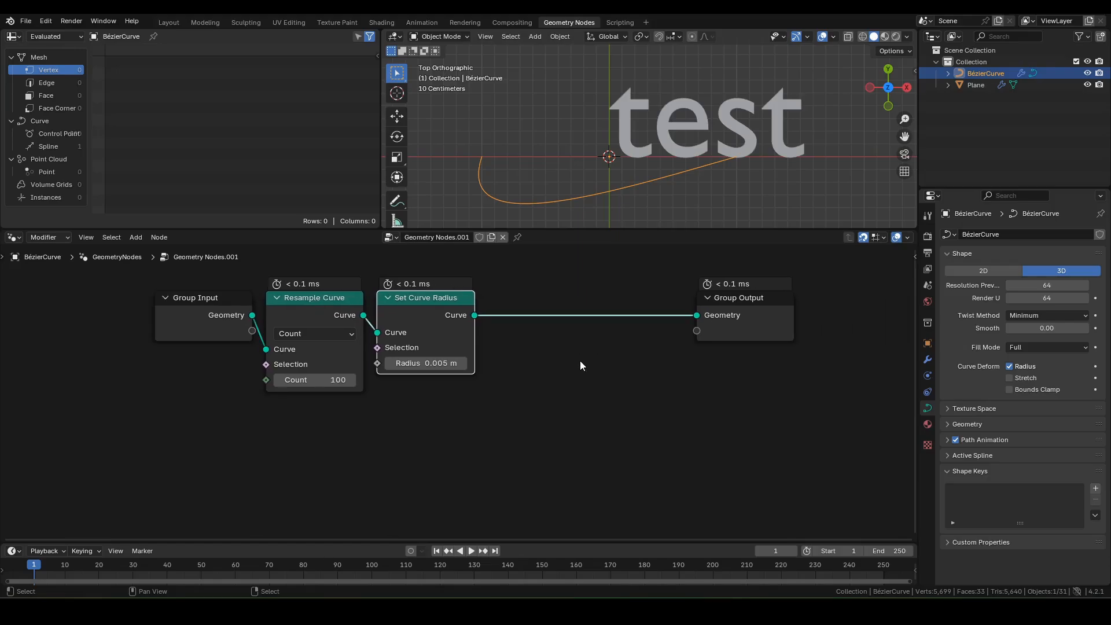
pyautogui.press('F3')
pyautogui.write('ctm')
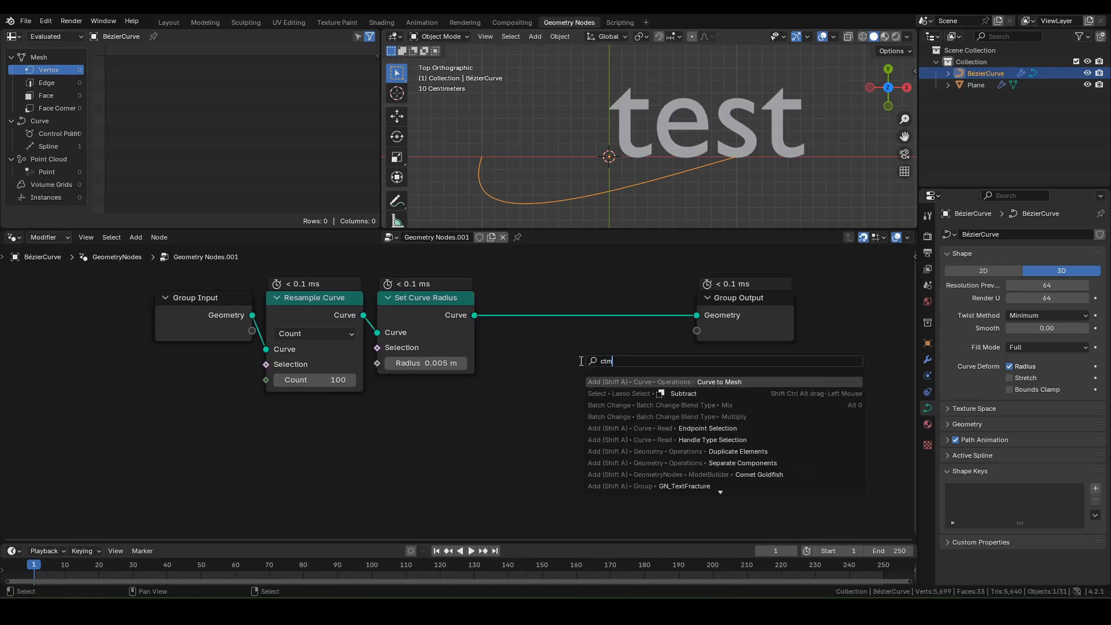
pyautogui.press('Return')
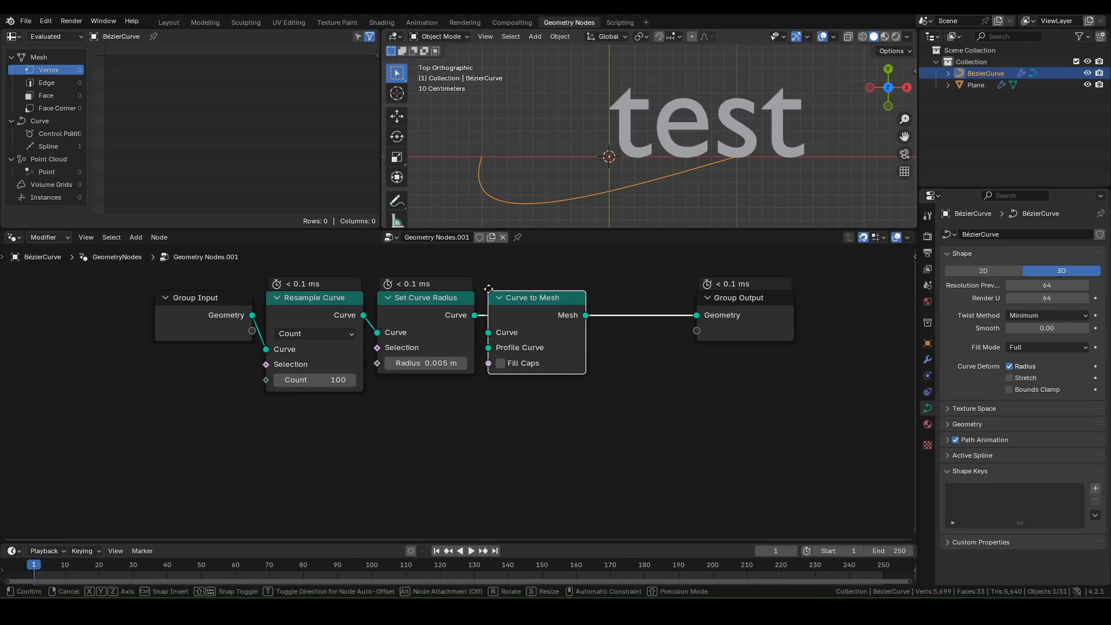
pyautogui.click(520, 304)
# Step: Plug a Curve Line node into Curve to Mesh's Profile Curve
pyautogui.moveTo(488, 348); pyautogui.dragTo(530, 409)
pyautogui.write('line')
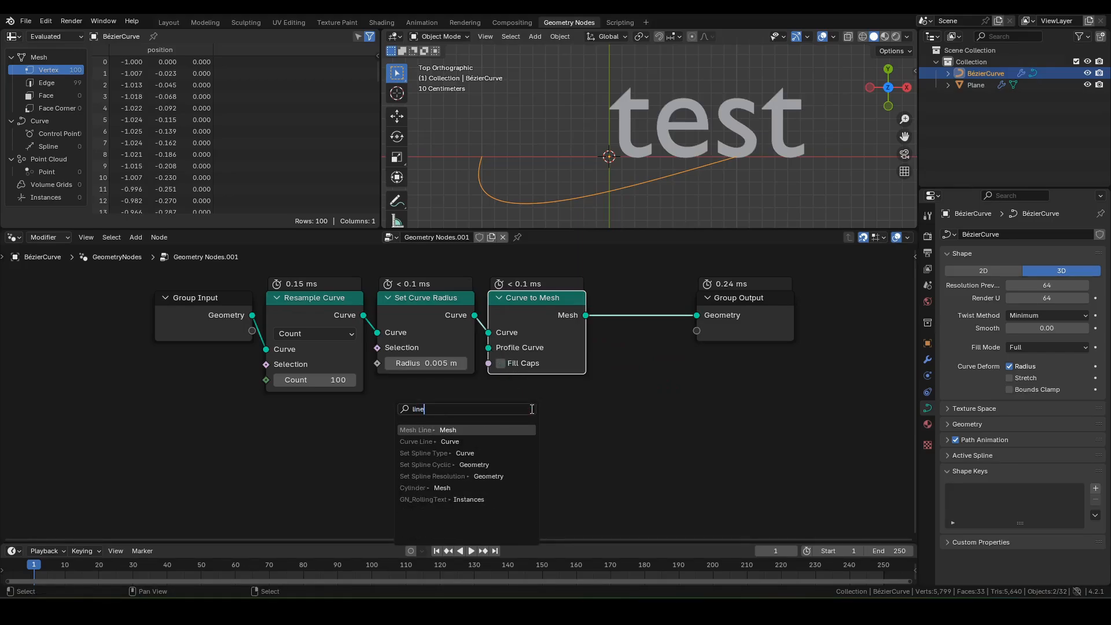
pyautogui.press('Down')
pyautogui.press('Return')
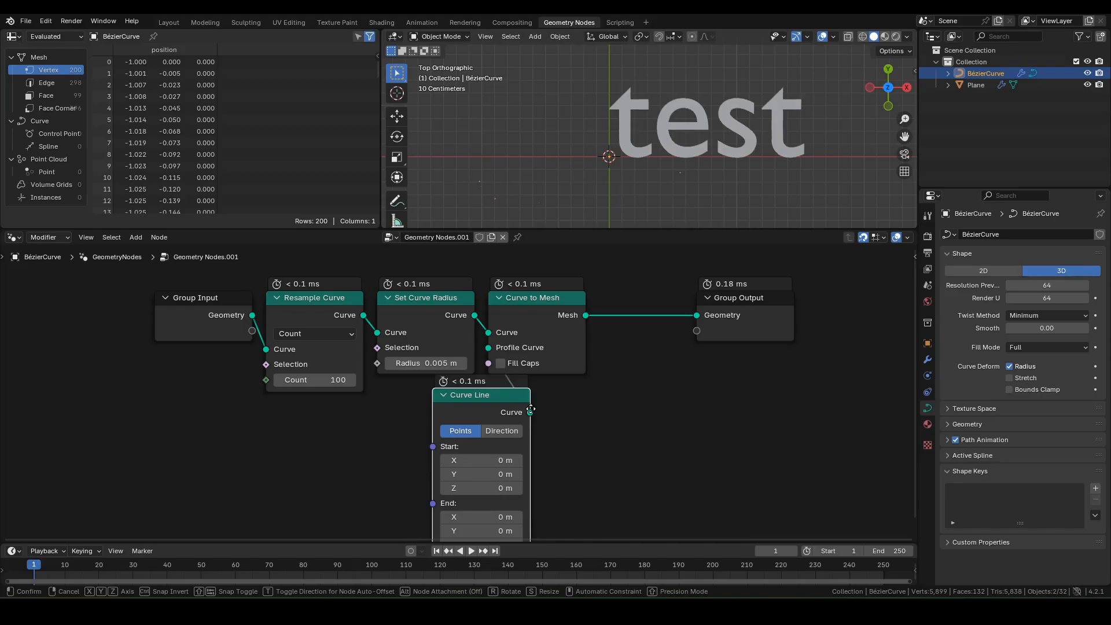
pyautogui.click(586, 406)
pyautogui.moveTo(631, 411); pyautogui.dragTo(630, 308, button='middle')
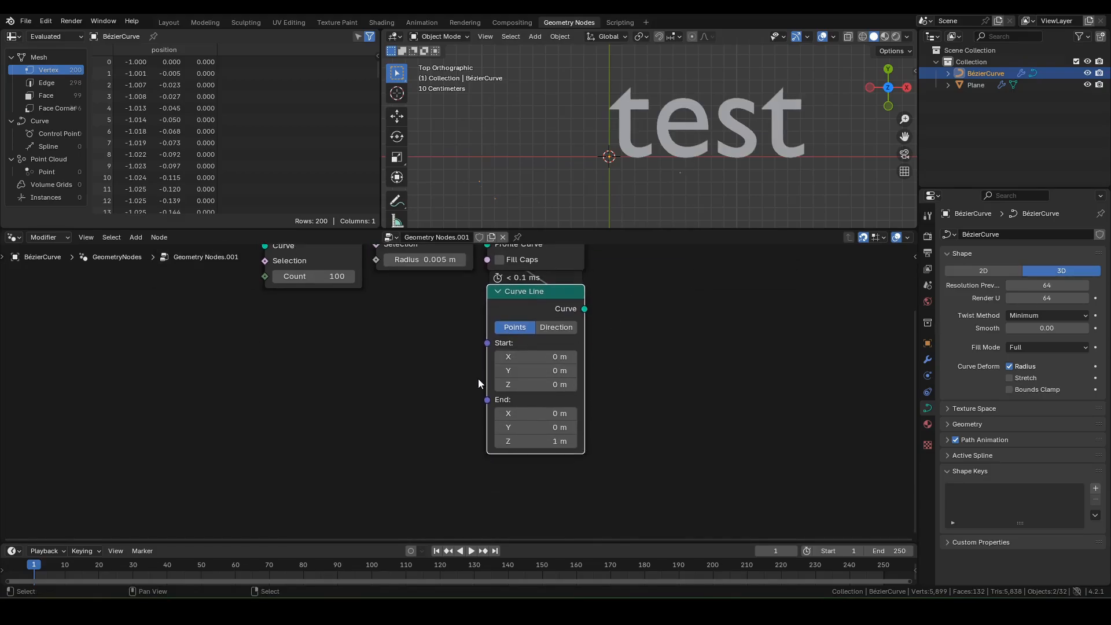
# Step: Set the Curve Line's start X to -0.5 m, end X 0.5 m, end Z 0 m
pyautogui.click(522, 361)
pyautogui.write('-0.5')
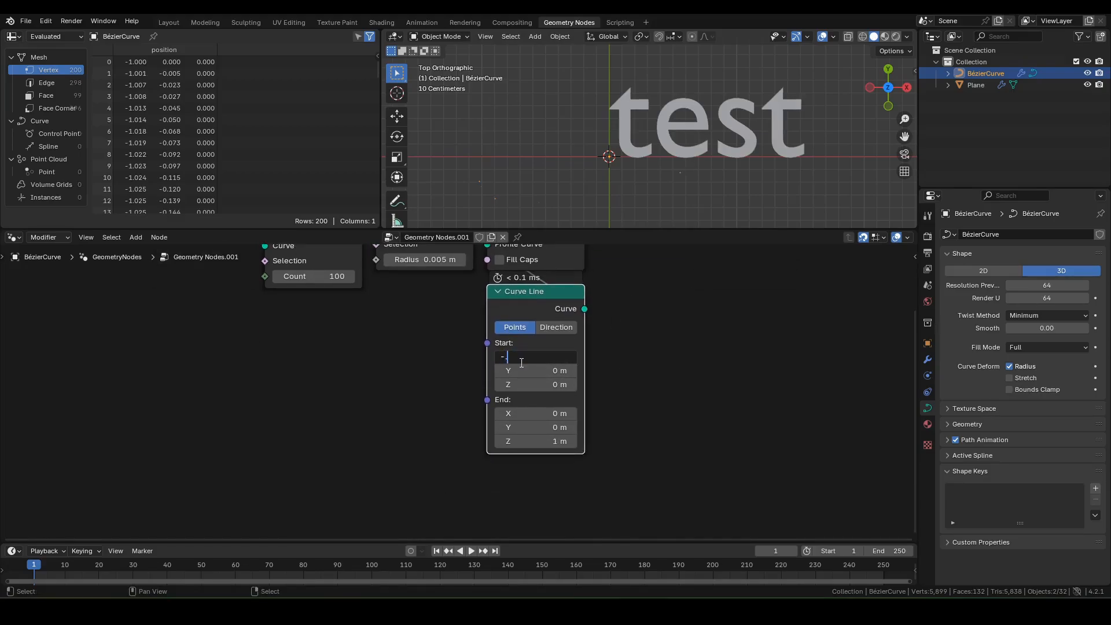
pyautogui.press('Tab')
pyautogui.press('Tab')
pyautogui.press('Tab')
pyautogui.press('Tab')
pyautogui.hotkey('shift', 'Tab')
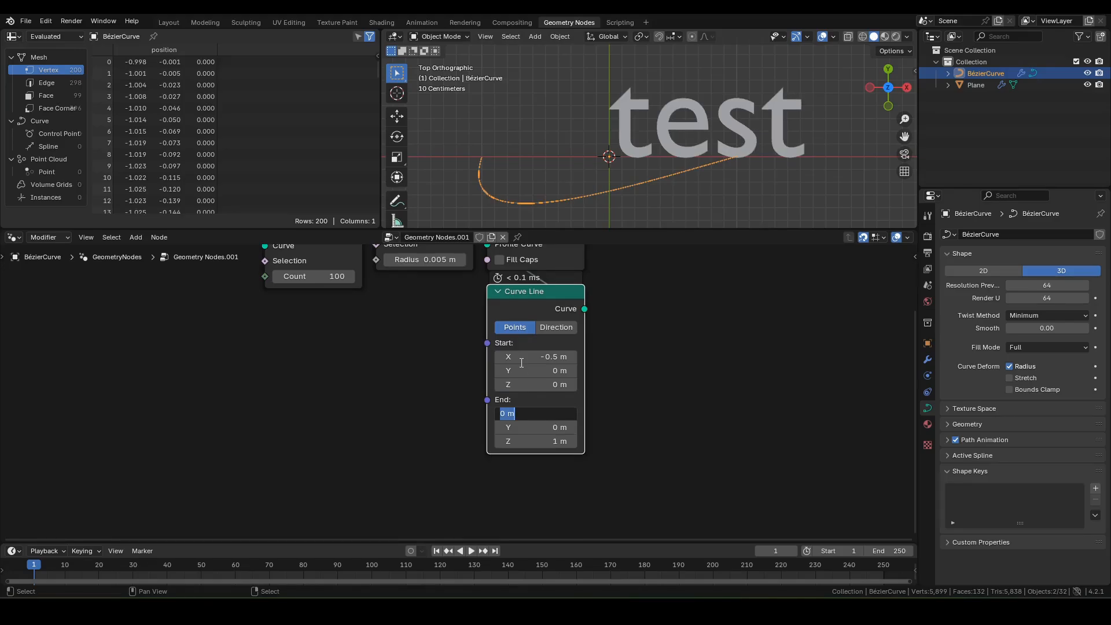
pyautogui.write('0.5')
pyautogui.press('Tab')
pyautogui.press('Tab')
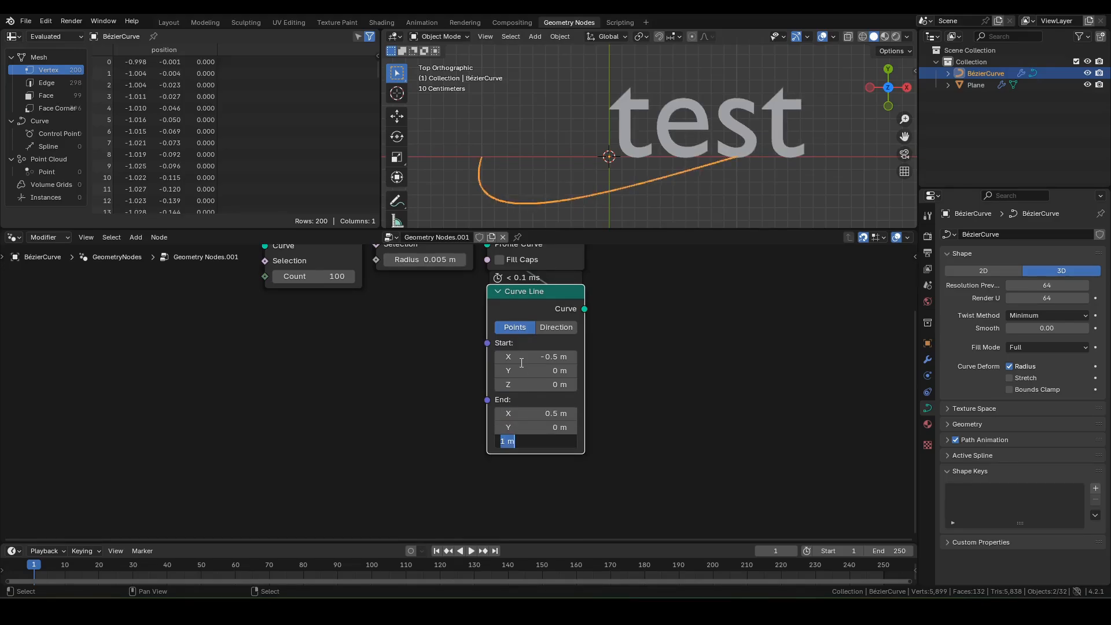
pyautogui.write('0')
pyautogui.press('Return')
# Step: Deselect everything and frame the text and the whole node tree in view
pyautogui.hotkey('alt', 'a')
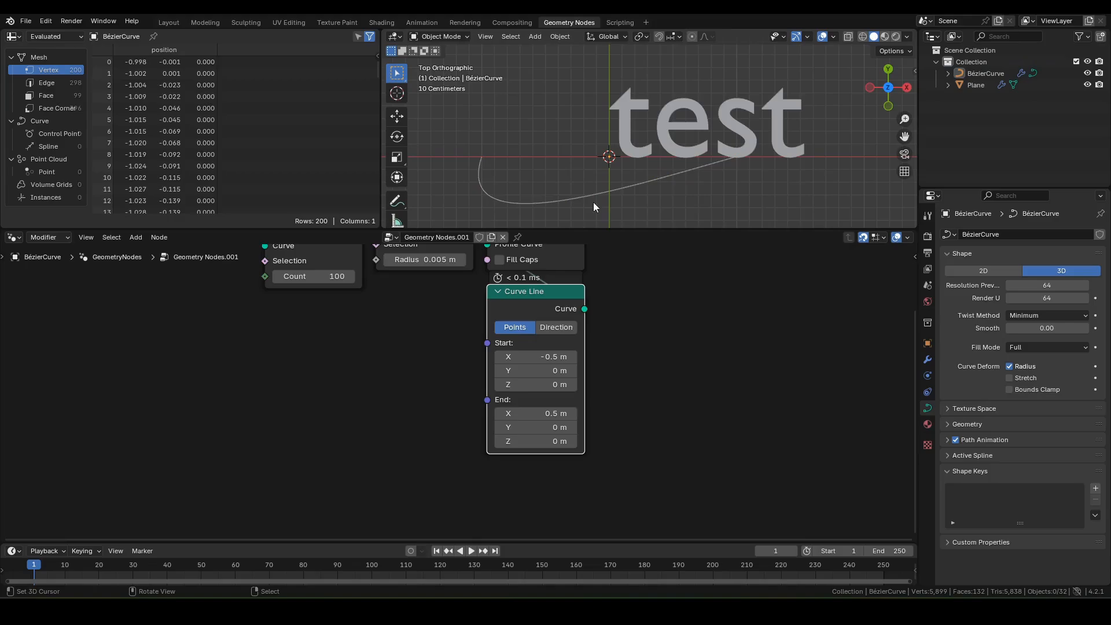
pyautogui.scroll(2, 593, 197)
pyautogui.scroll(-2, 603, 189)
pyautogui.keyDown('shift'); pyautogui.moveTo(604, 189); pyautogui.dragTo(662, 180, button='middle'); pyautogui.keyUp('shift')
pyautogui.scroll(1, 662, 180)
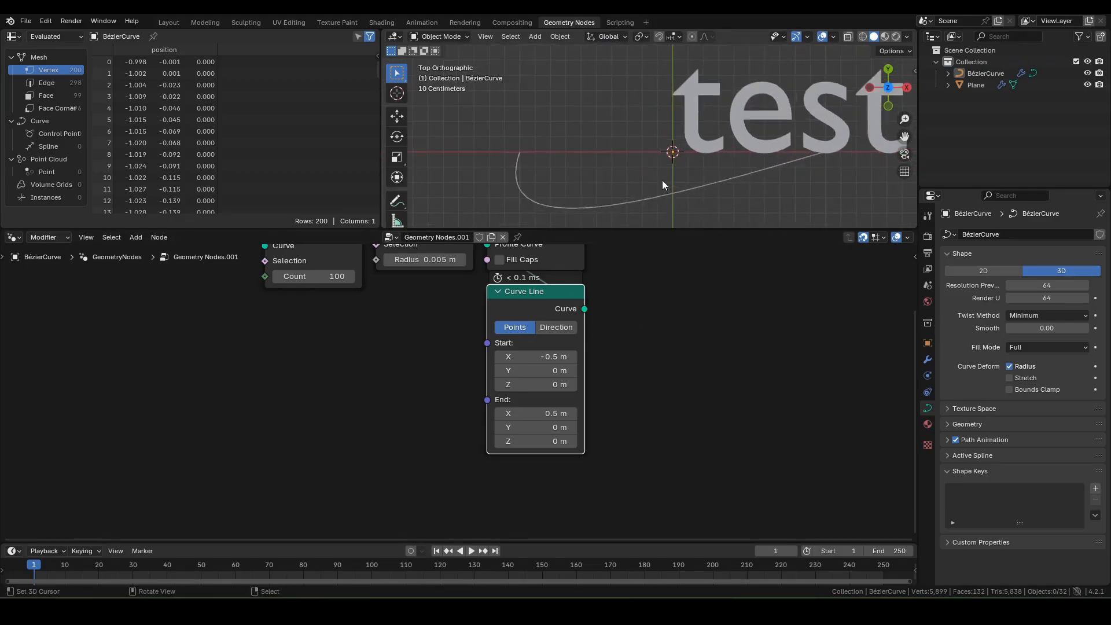
pyautogui.scroll(2, 662, 180)
pyautogui.moveTo(376, 270); pyautogui.dragTo(496, 349, button='middle')
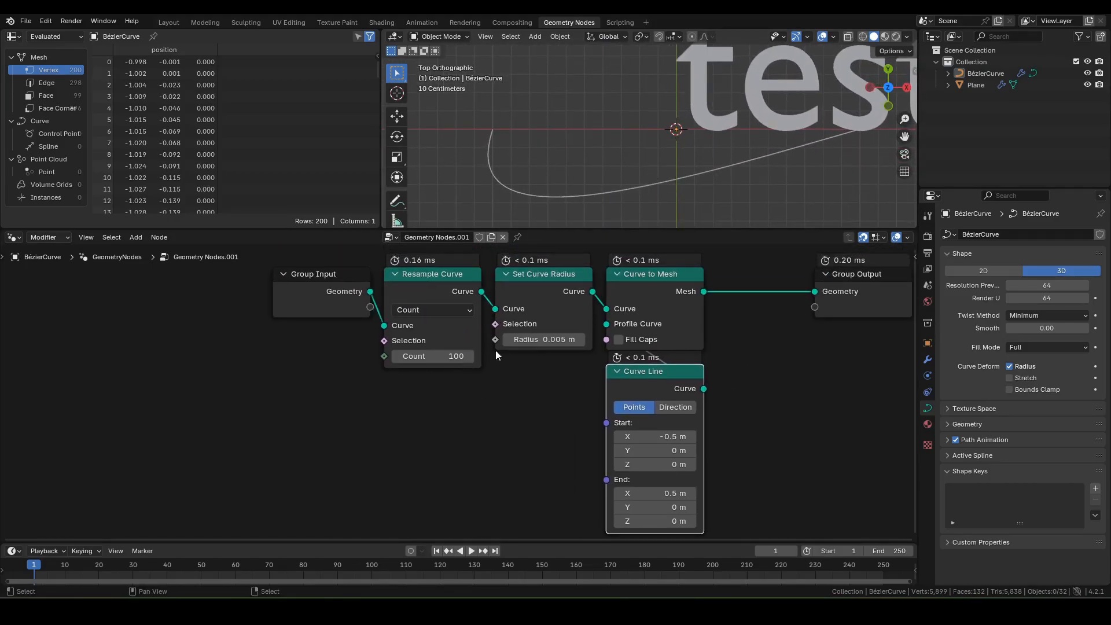
# Step: Feed Set Curve Radius's Radius from a Multiply node with first value 0.05
pyautogui.moveTo(496, 340); pyautogui.dragTo(491, 350)
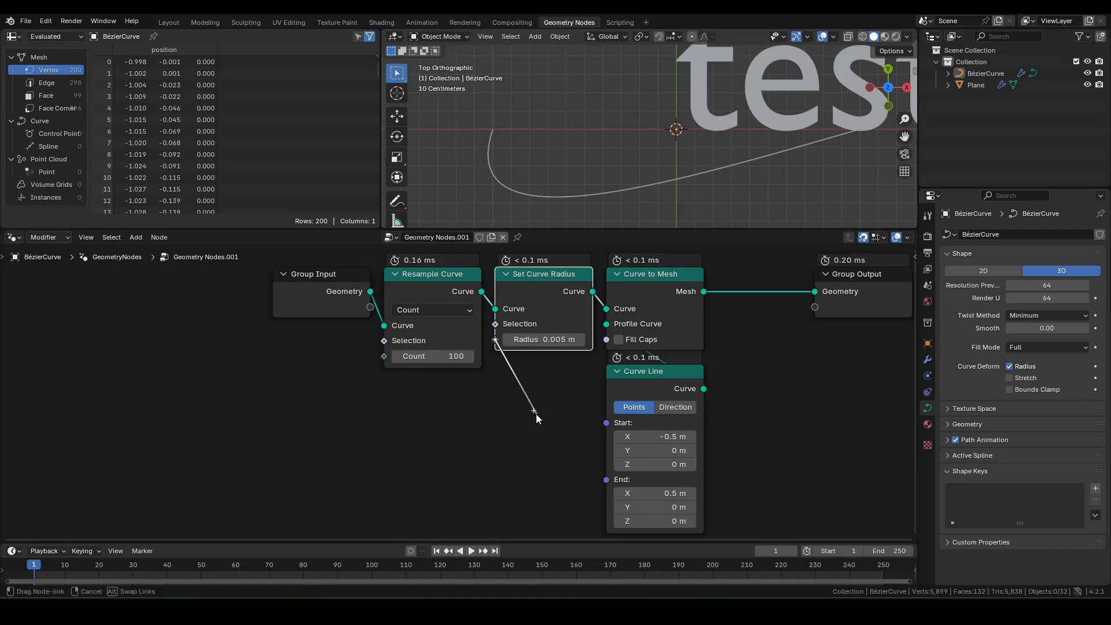
pyautogui.moveTo(536, 414); pyautogui.dragTo(537, 415)
pyautogui.write('mul')
pyautogui.press('Return')
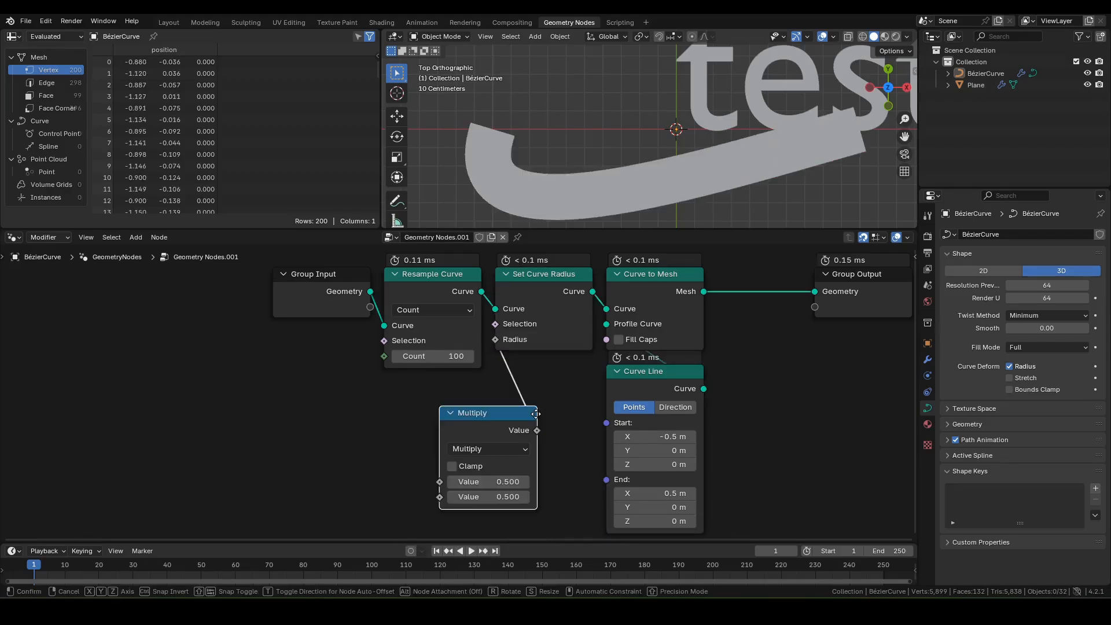
pyautogui.click(592, 384)
pyautogui.moveTo(546, 427); pyautogui.dragTo(561, 383, button='middle')
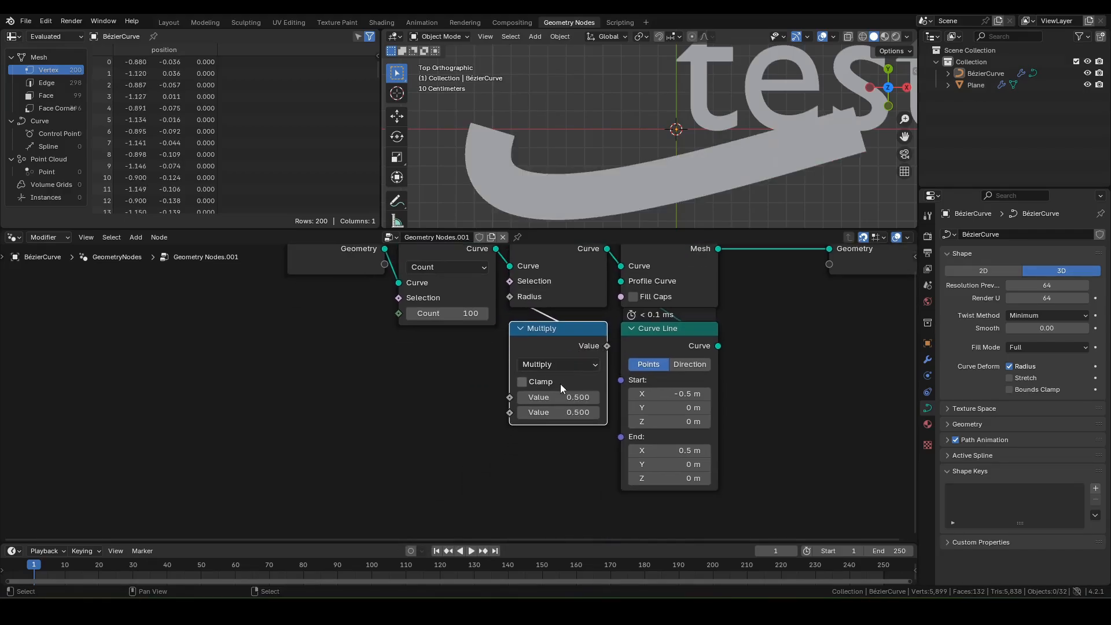
pyautogui.doubleClick(546, 398)
pyautogui.write('0.05')
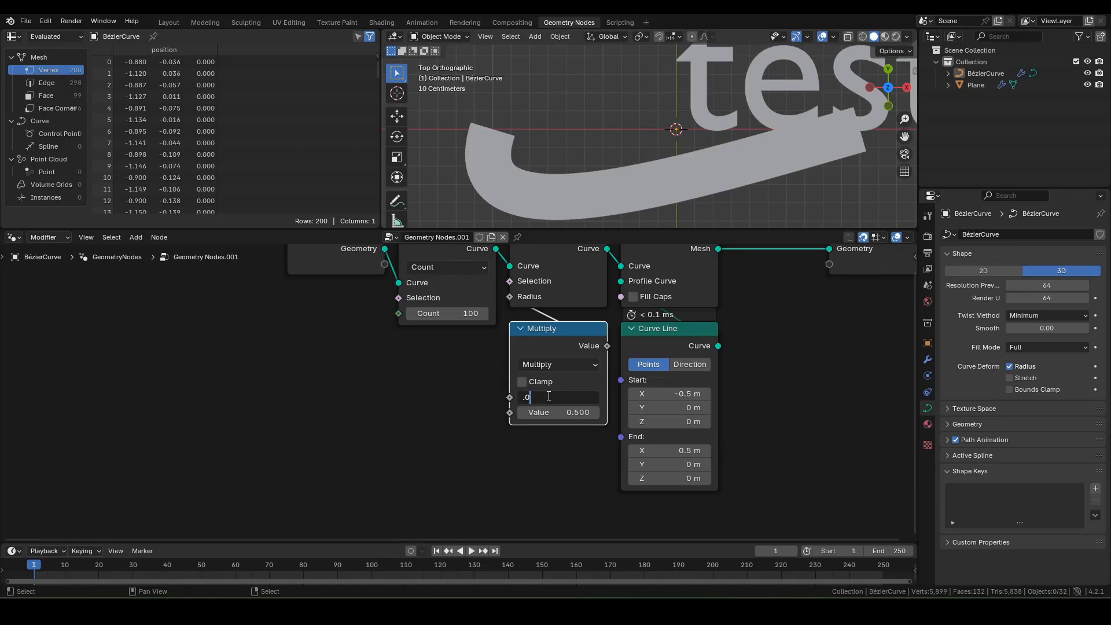
pyautogui.press('Return')
pyautogui.moveTo(510, 412); pyautogui.dragTo(470, 408)
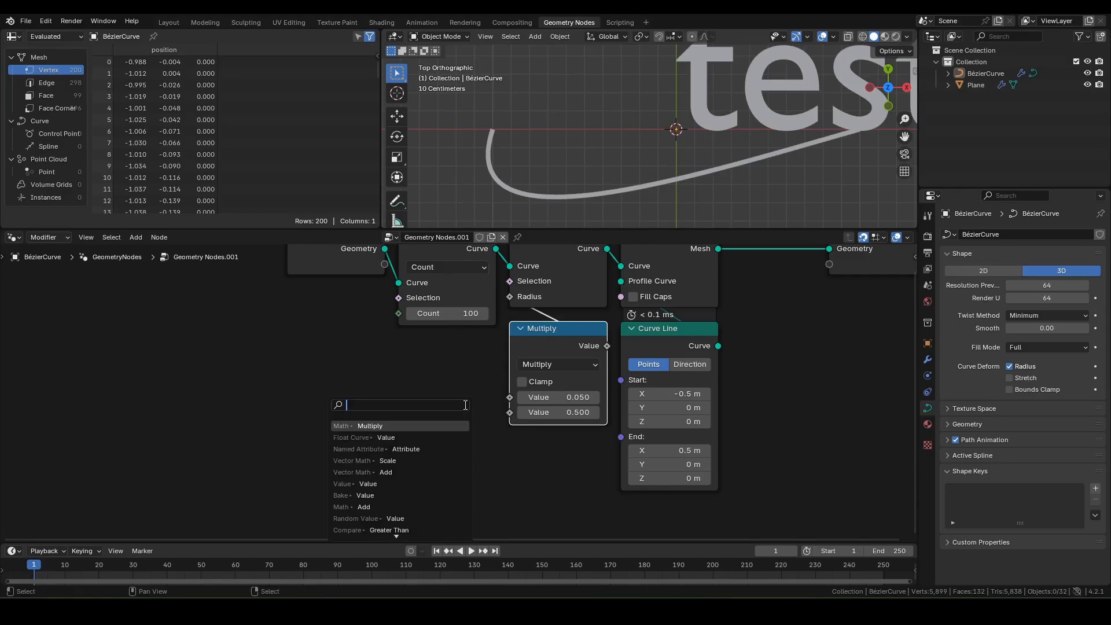
# Step: Add a Float Curve into Multiply's second value, driven by a Spline Parameter's Factor
pyautogui.write('fc')
pyautogui.press('Return')
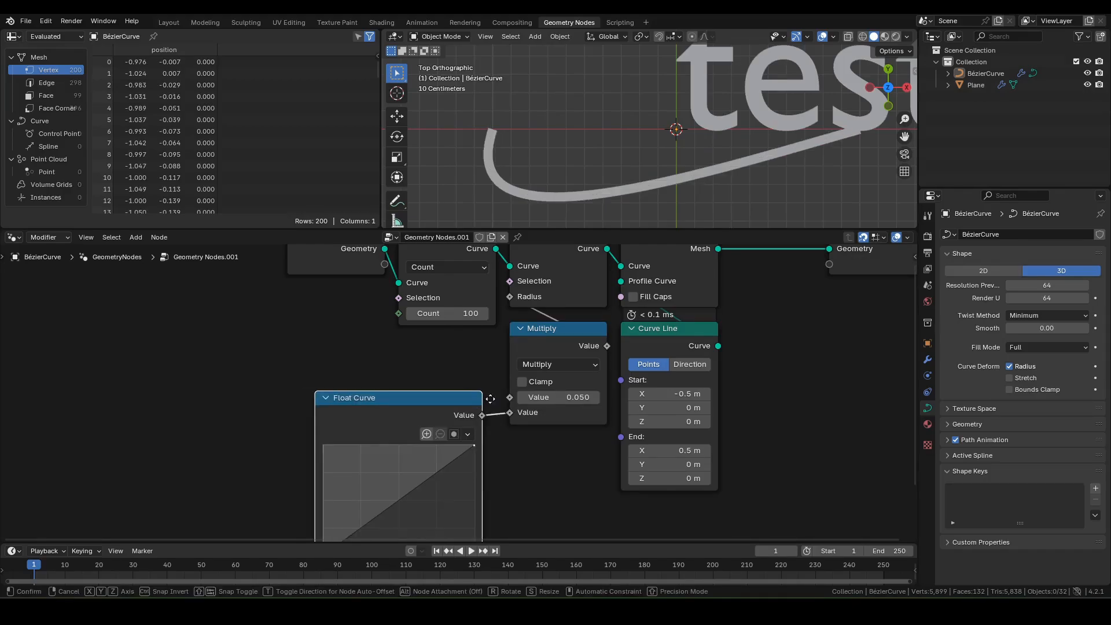
pyautogui.click(481, 507)
pyautogui.moveTo(343, 537); pyautogui.dragTo(439, 447, button='middle')
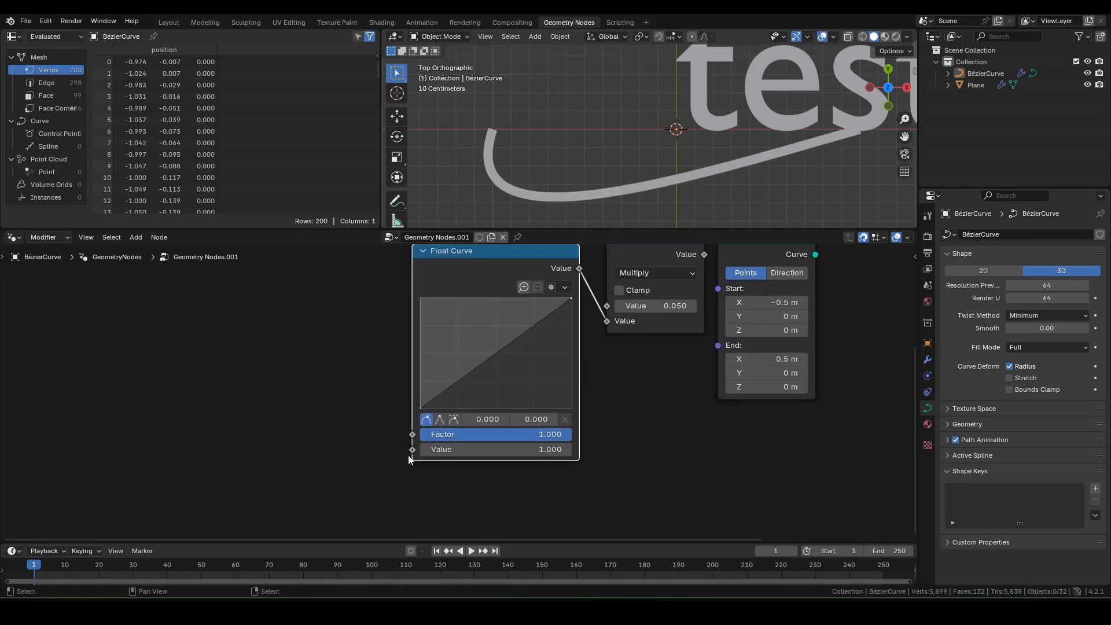
pyautogui.moveTo(412, 450); pyautogui.dragTo(358, 421)
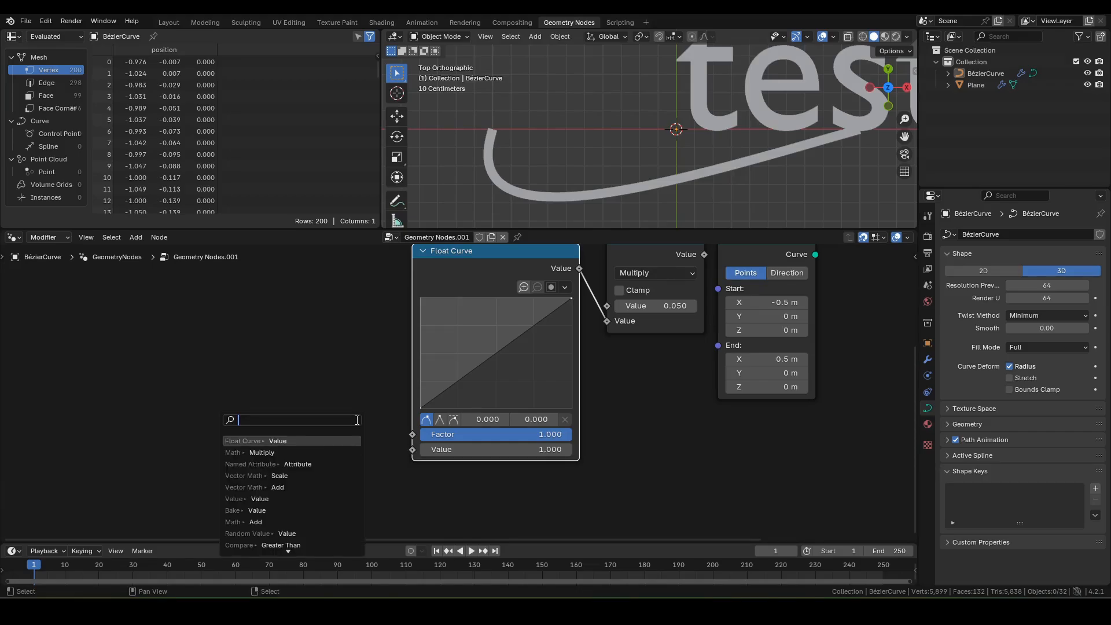
pyautogui.write('spp')
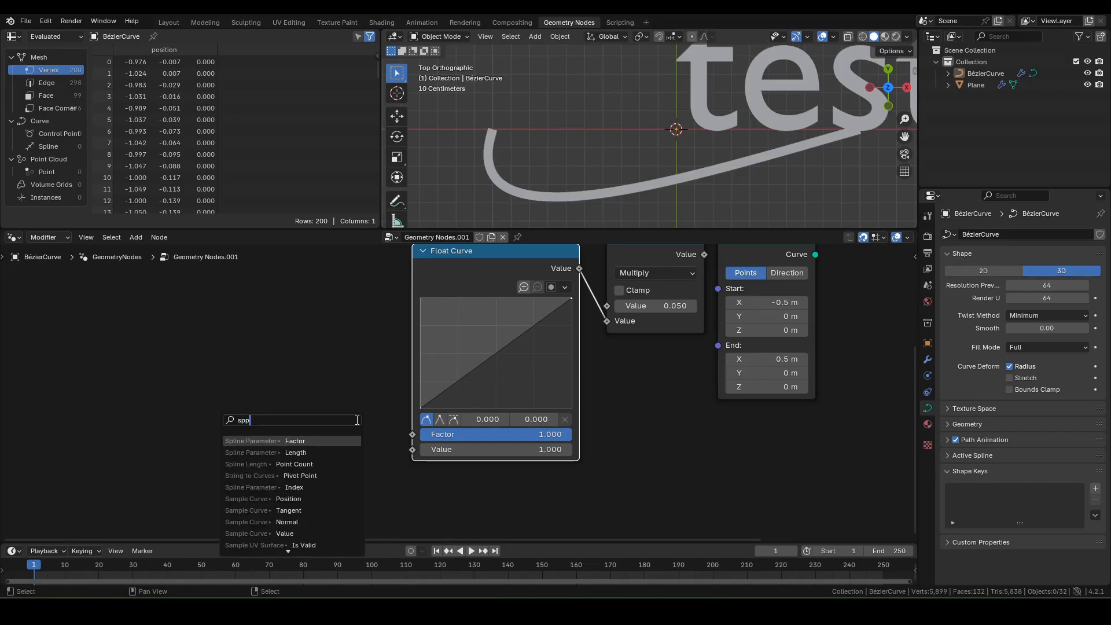
pyautogui.press('Return')
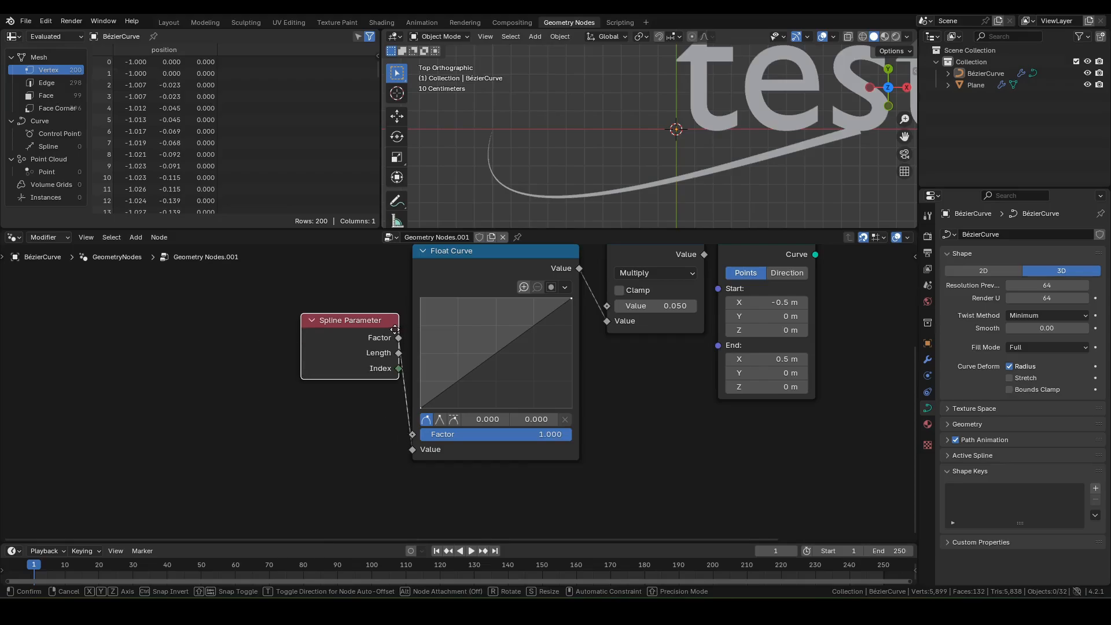
pyautogui.click(398, 400)
pyautogui.scroll(2, 575, 359)
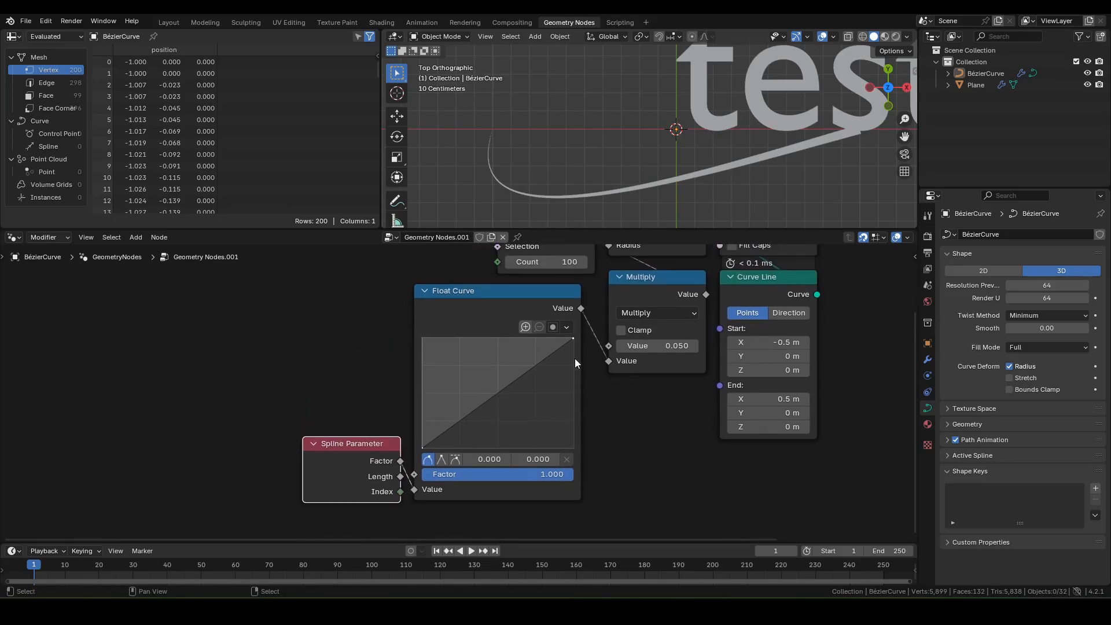
# Step: Reshape the Float Curve into an arch, with its right end dropped to zero
pyautogui.moveTo(571, 338); pyautogui.dragTo(574, 450)
pyautogui.moveTo(462, 450); pyautogui.dragTo(471, 335)
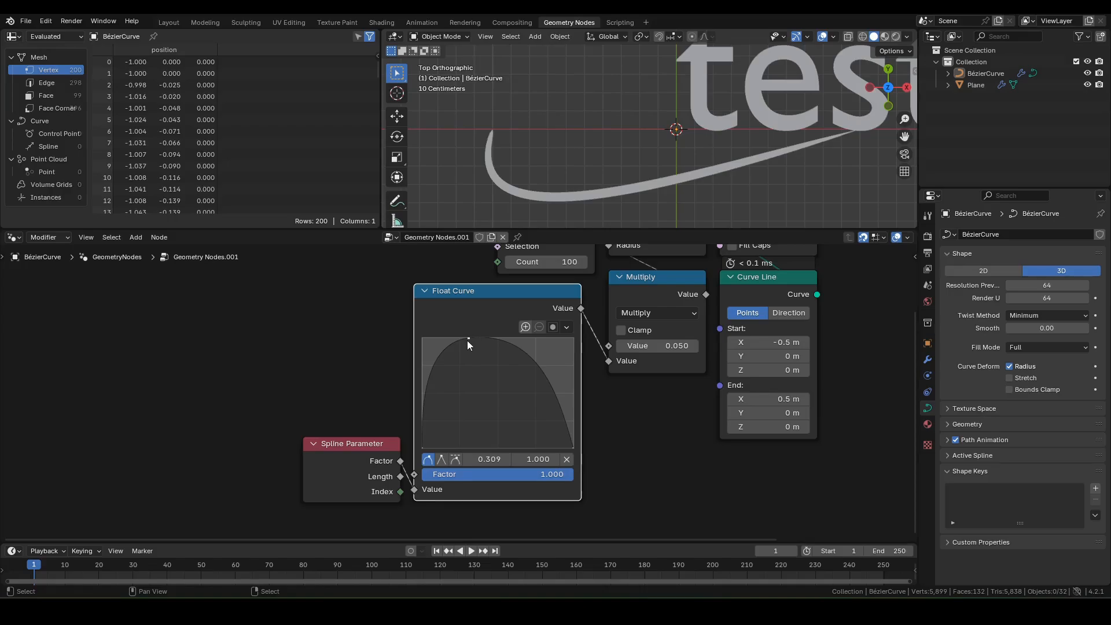
pyautogui.scroll(-1, 343, 320)
pyautogui.scroll(-1, 501, 224)
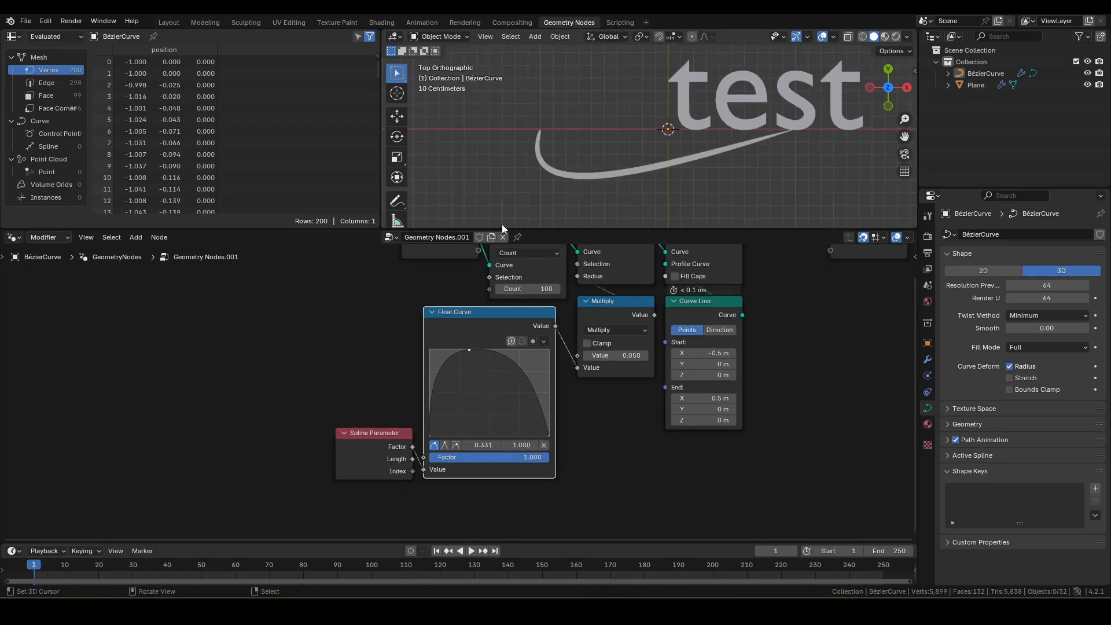
pyautogui.keyDown('shift'); pyautogui.moveTo(370, 289); pyautogui.dragTo(379, 370, button='middle'); pyautogui.keyUp('shift')
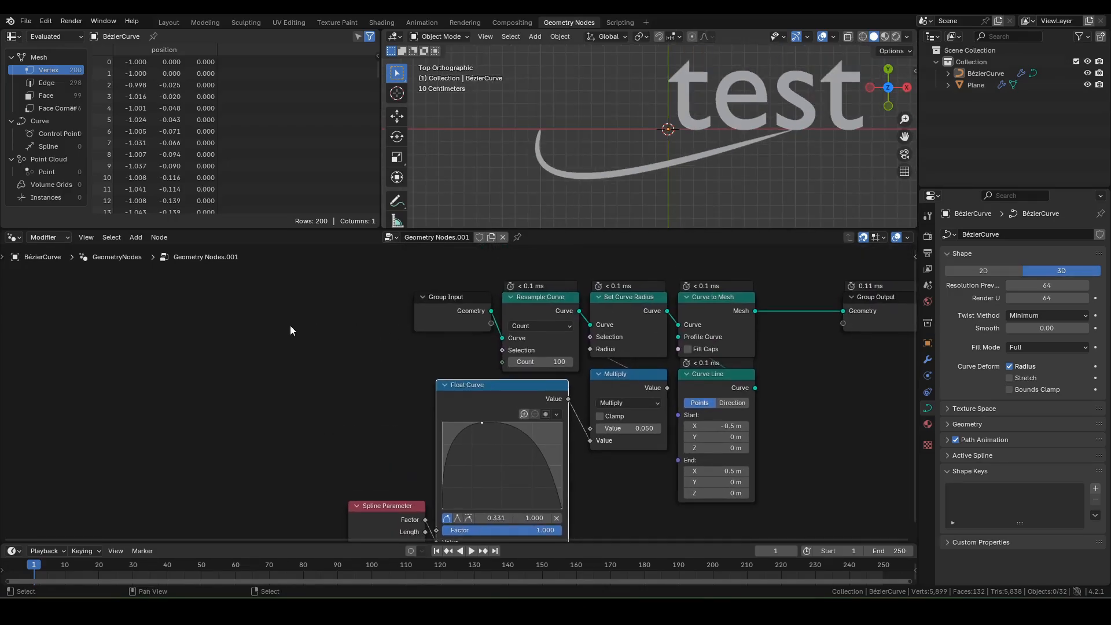
pyautogui.moveTo(291, 433); pyautogui.dragTo(421, 392, button='middle')
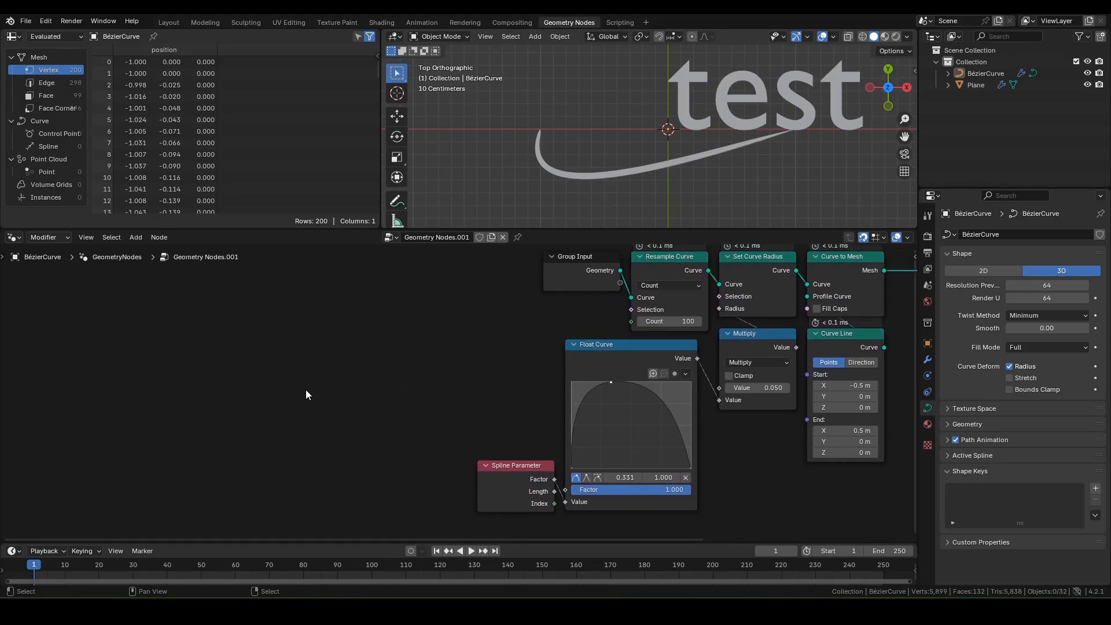
# Step: Add a Scene Time node and subtract 0.200 from its seconds
pyautogui.press('F3')
pyautogui.write('scene')
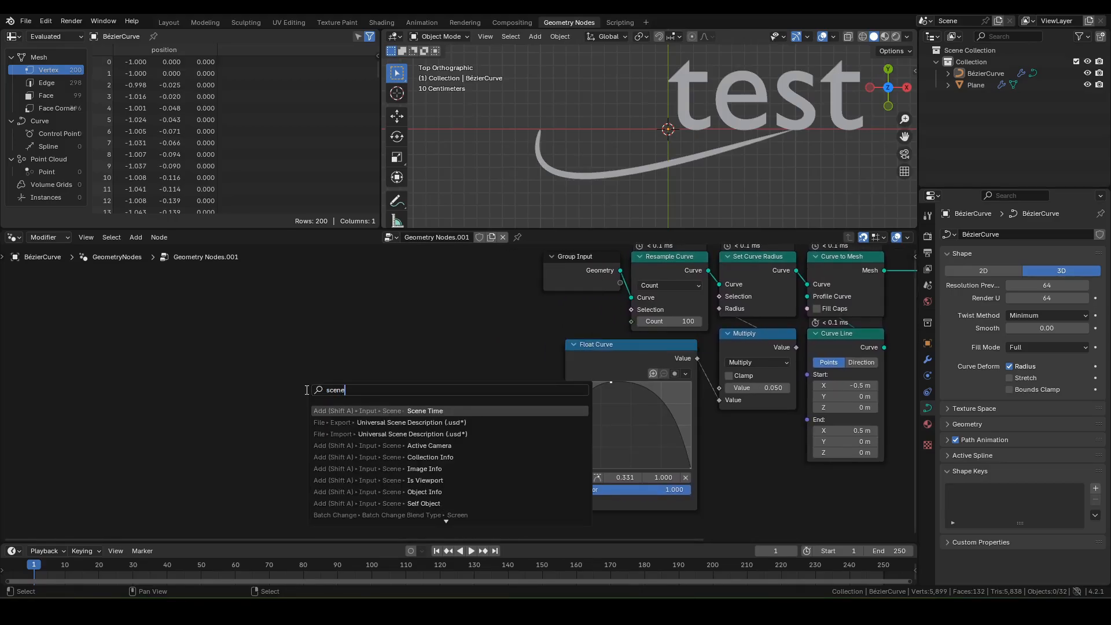
pyautogui.press('Return')
pyautogui.click(337, 375)
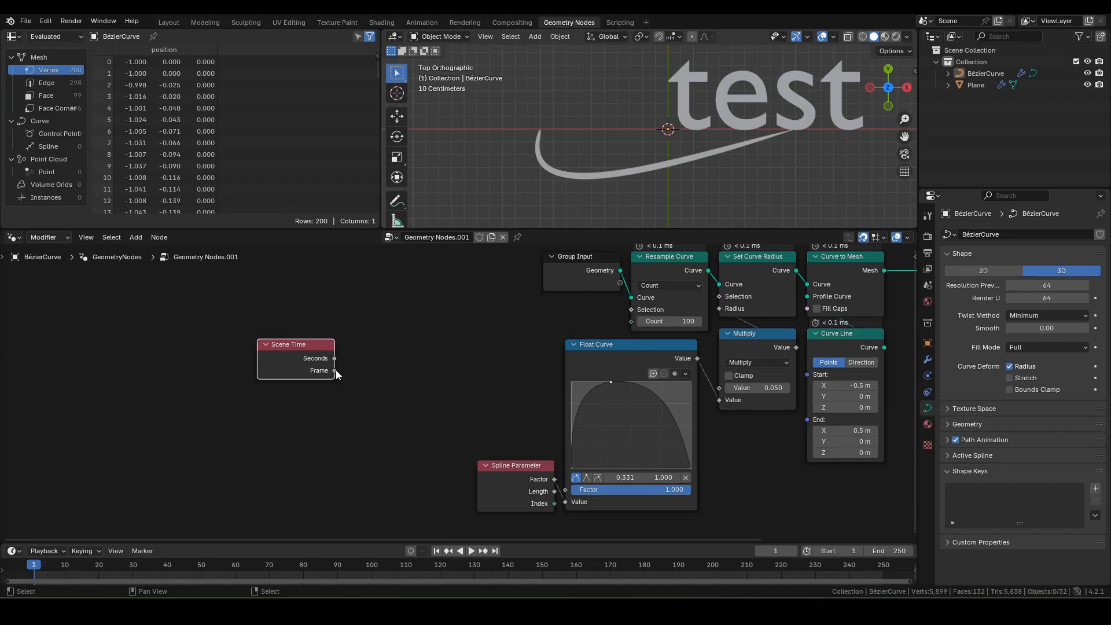
pyautogui.moveTo(334, 370); pyautogui.dragTo(366, 358)
pyautogui.write('sub')
pyautogui.press('Return')
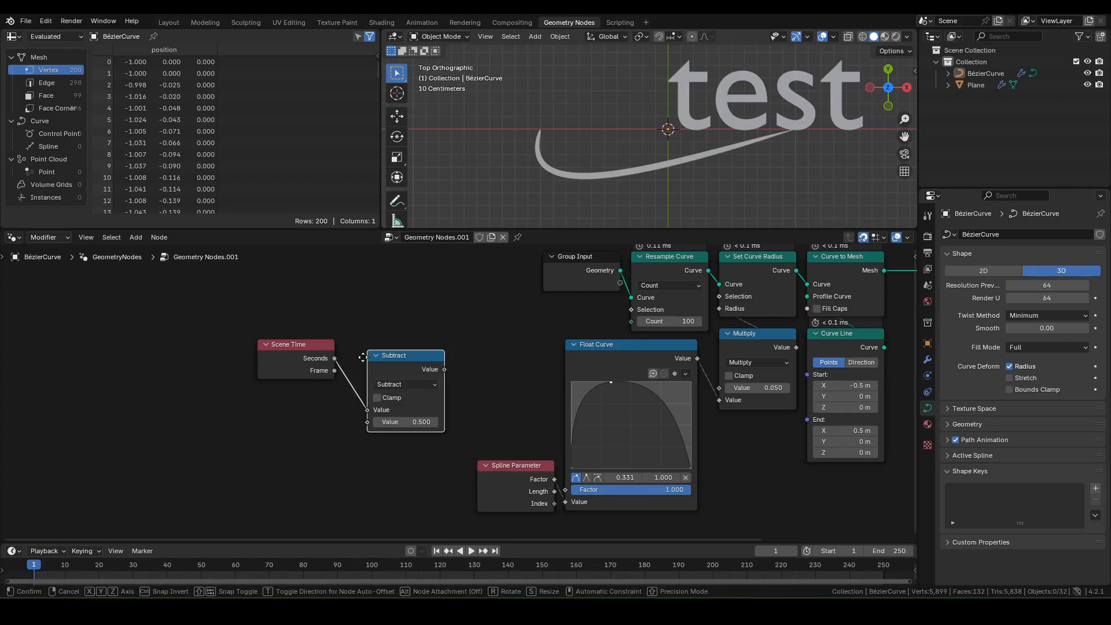
pyautogui.click(342, 347)
pyautogui.click(377, 410)
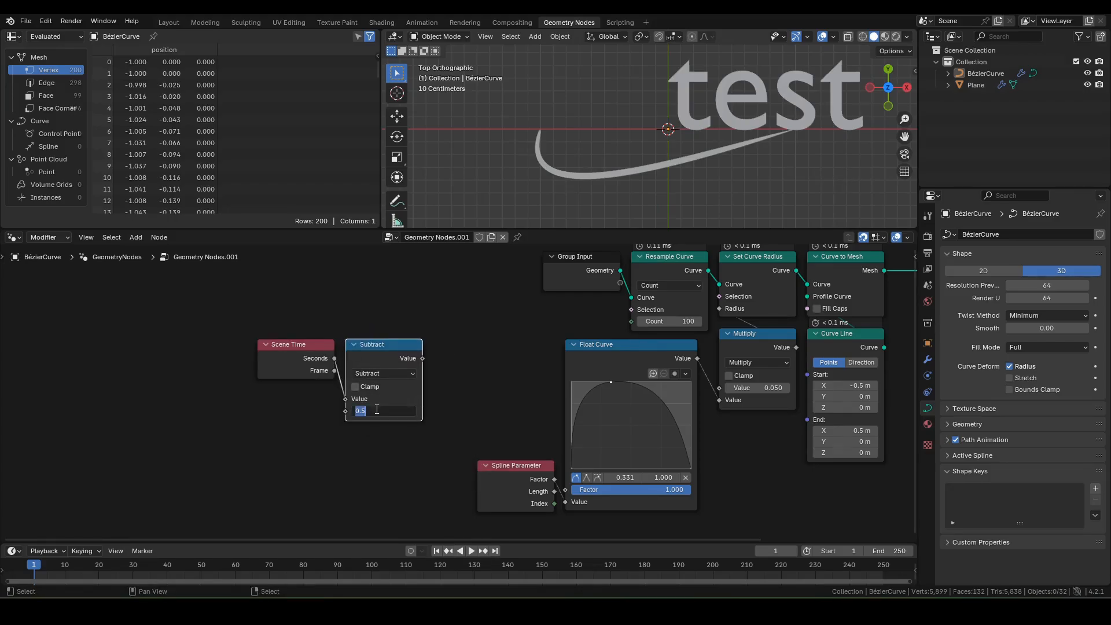
pyautogui.write('.2')
pyautogui.press('Return')
# Step: Multiply that result by 5.000 and move the time nodes further left
pyautogui.moveTo(423, 358); pyautogui.dragTo(443, 364)
pyautogui.write('mul')
pyautogui.press('Return')
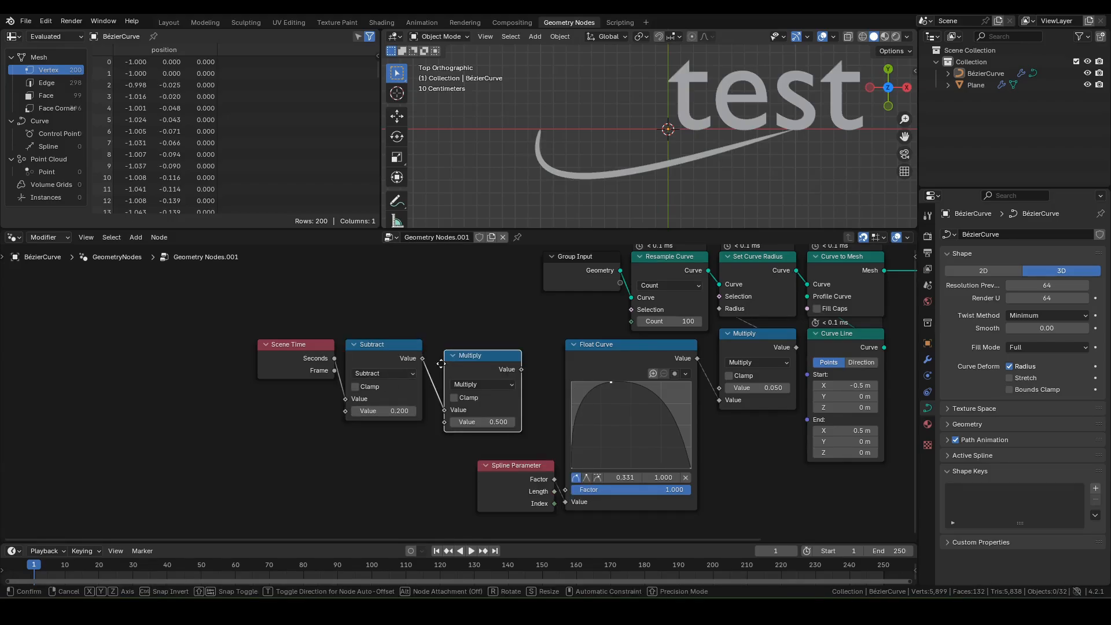
pyautogui.click(430, 352)
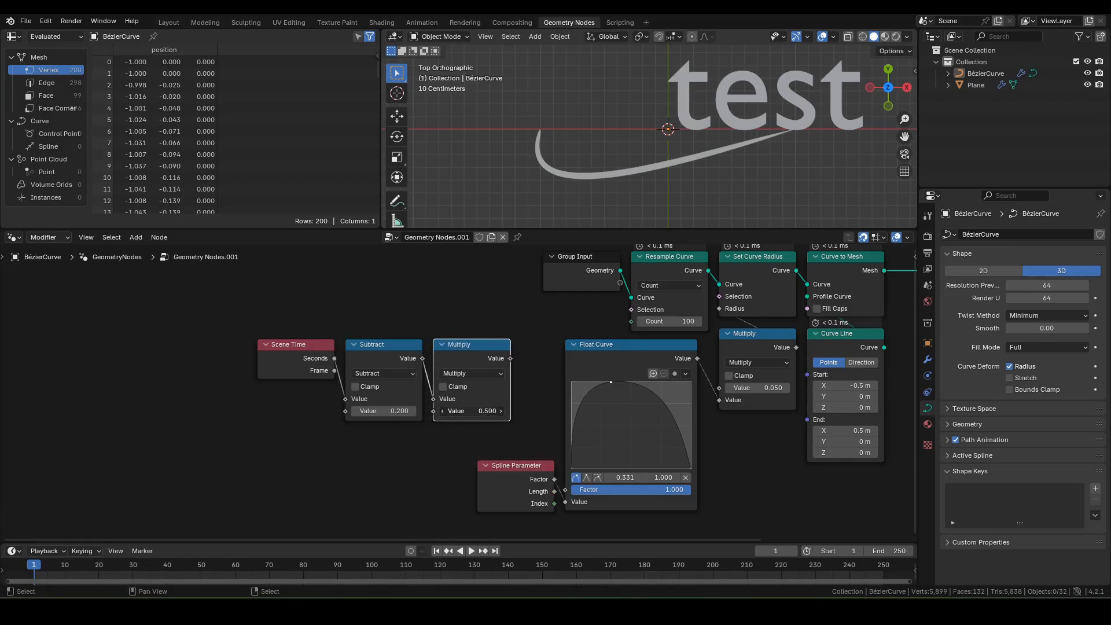
pyautogui.click(471, 411)
pyautogui.write('5')
pyautogui.press('Return')
pyautogui.moveTo(291, 327); pyautogui.dragTo(470, 400)
pyautogui.moveTo(485, 362); pyautogui.dragTo(419, 360)
pyautogui.click(304, 314)
pyautogui.click(311, 362)
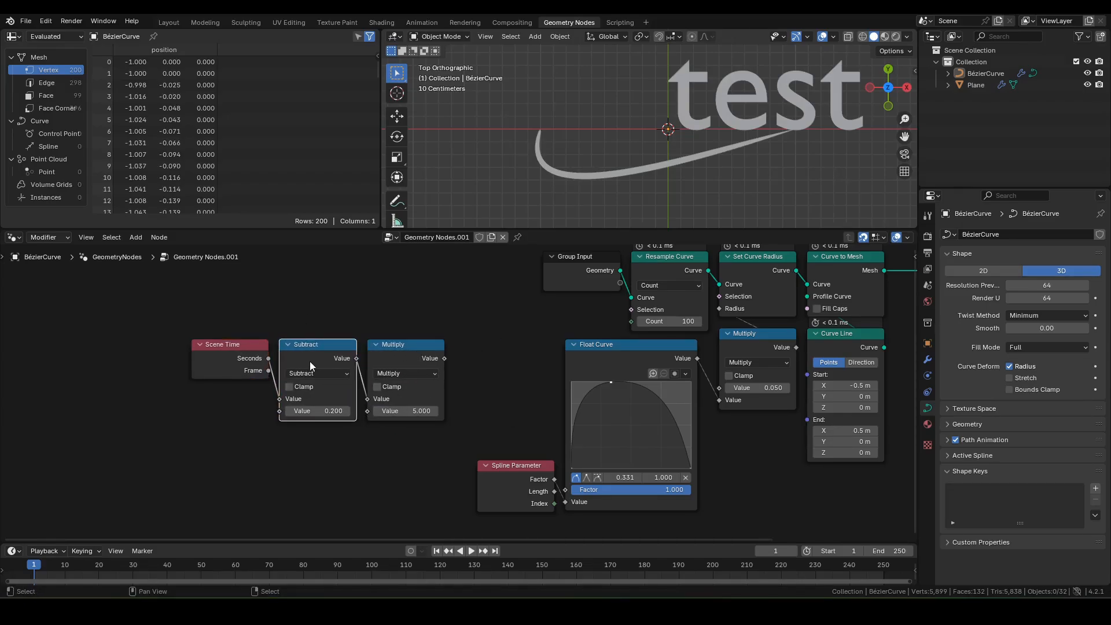
pyautogui.click(416, 349)
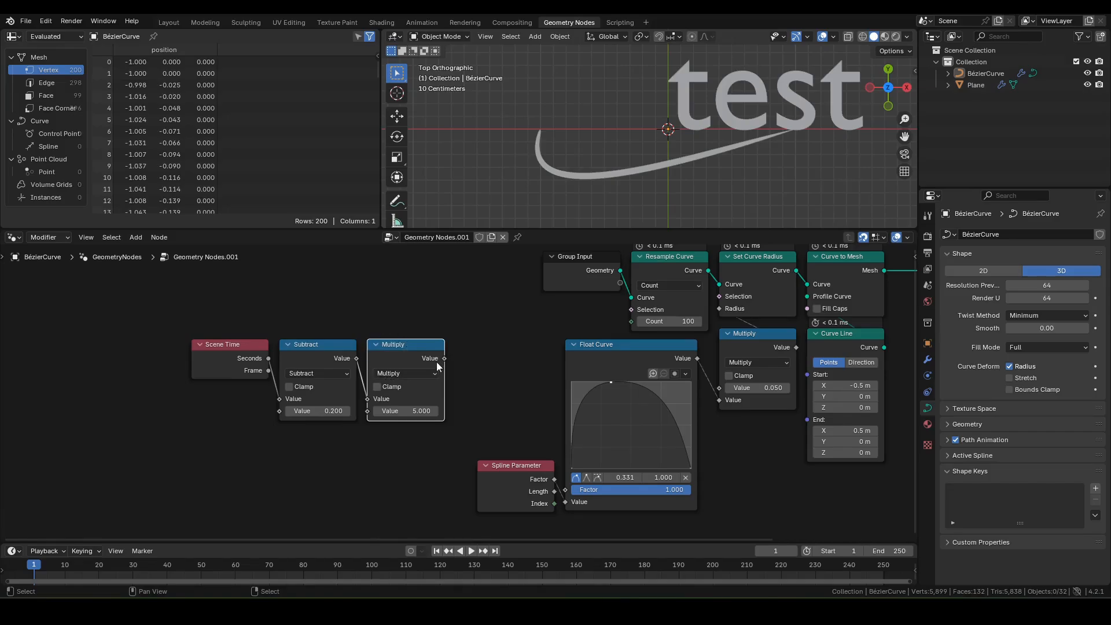
# Step: Subtract the Spline Parameter factor from it and feed the result into the Float Curve
pyautogui.moveTo(445, 359); pyautogui.dragTo(474, 363)
pyautogui.write('sub')
pyautogui.press('Return')
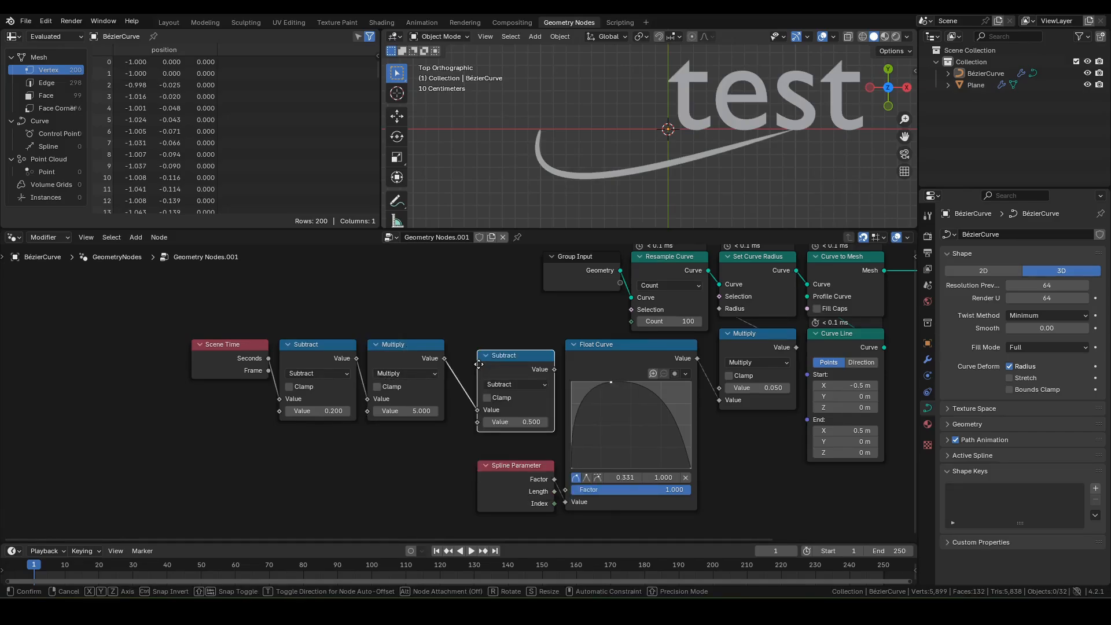
pyautogui.click(457, 347)
pyautogui.moveTo(558, 483); pyautogui.dragTo(455, 411)
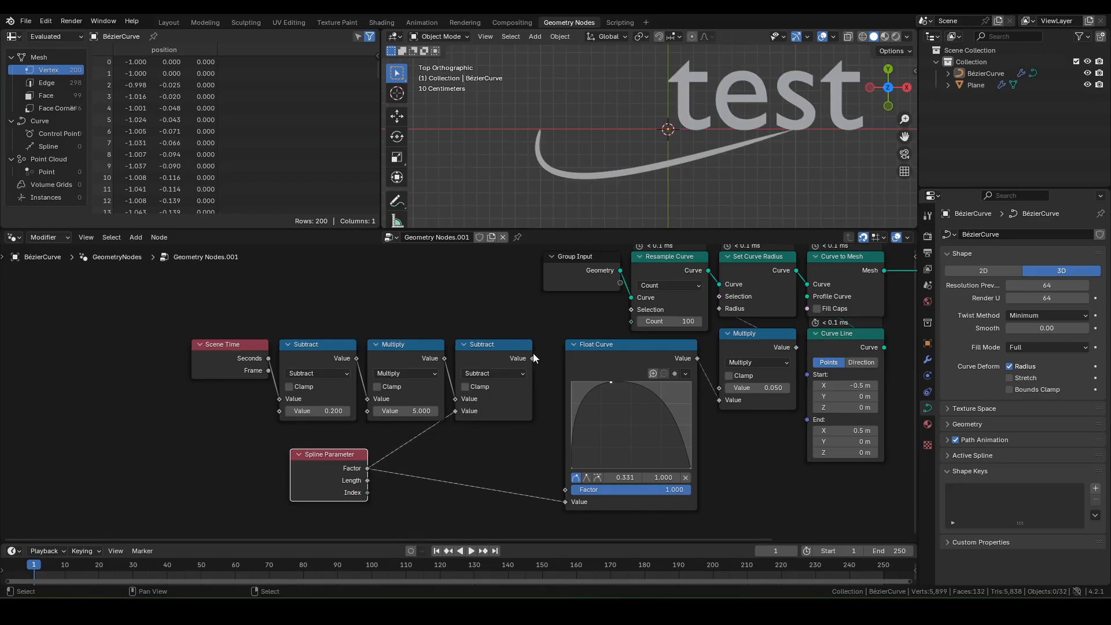
pyautogui.click(532, 362)
pyautogui.moveTo(533, 363); pyautogui.dragTo(566, 502)
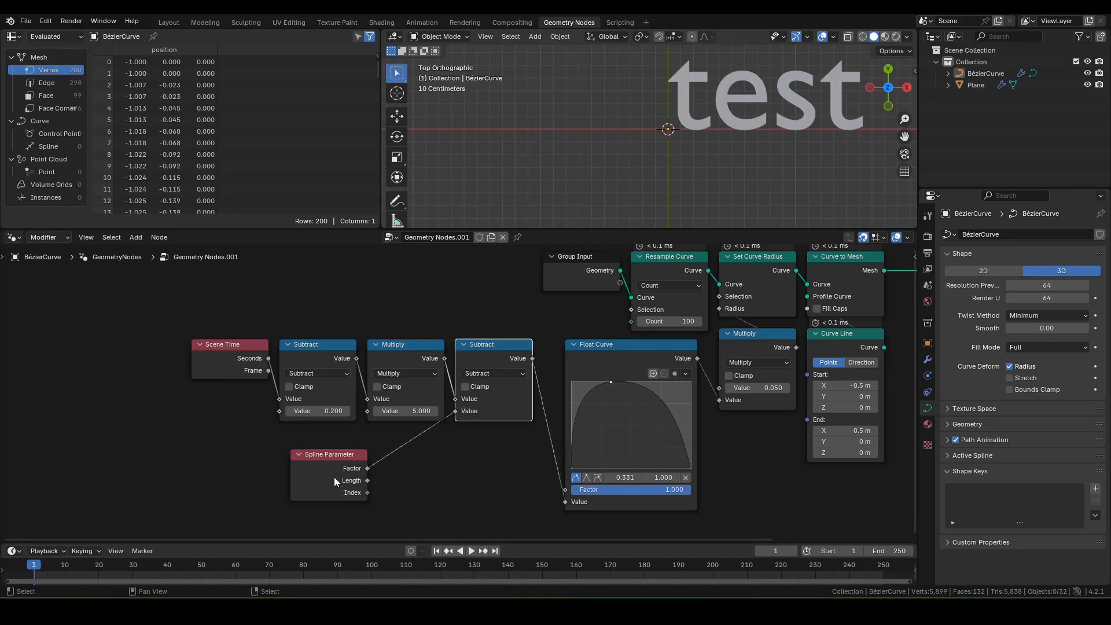
pyautogui.moveTo(325, 457); pyautogui.dragTo(401, 437)
pyautogui.moveTo(170, 322); pyautogui.dragTo(517, 372)
pyautogui.press('Home')
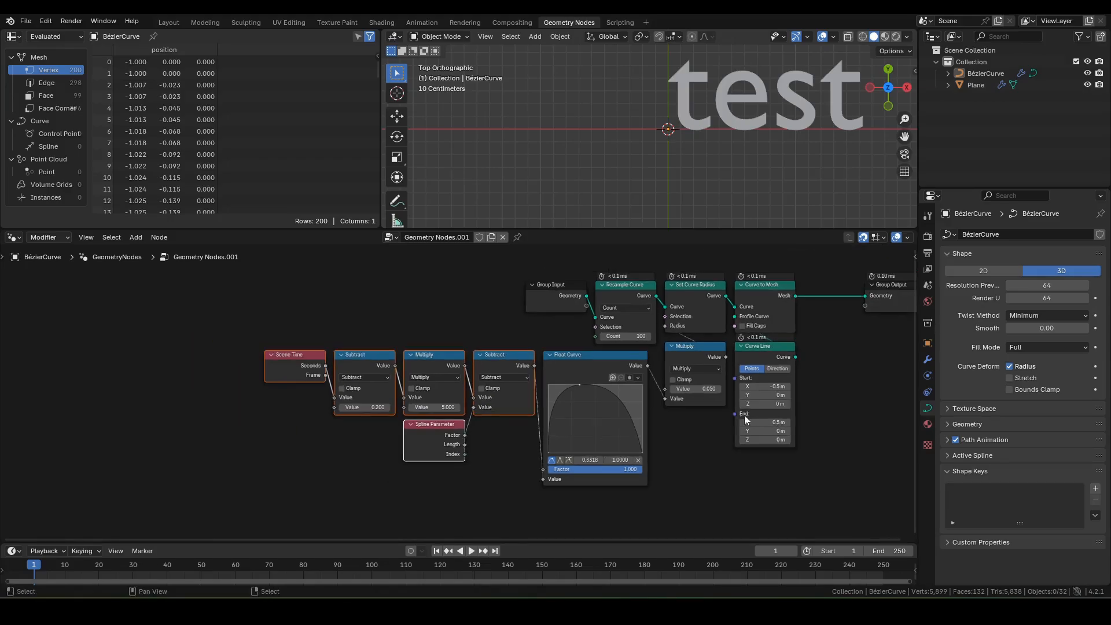
pyautogui.click(770, 393)
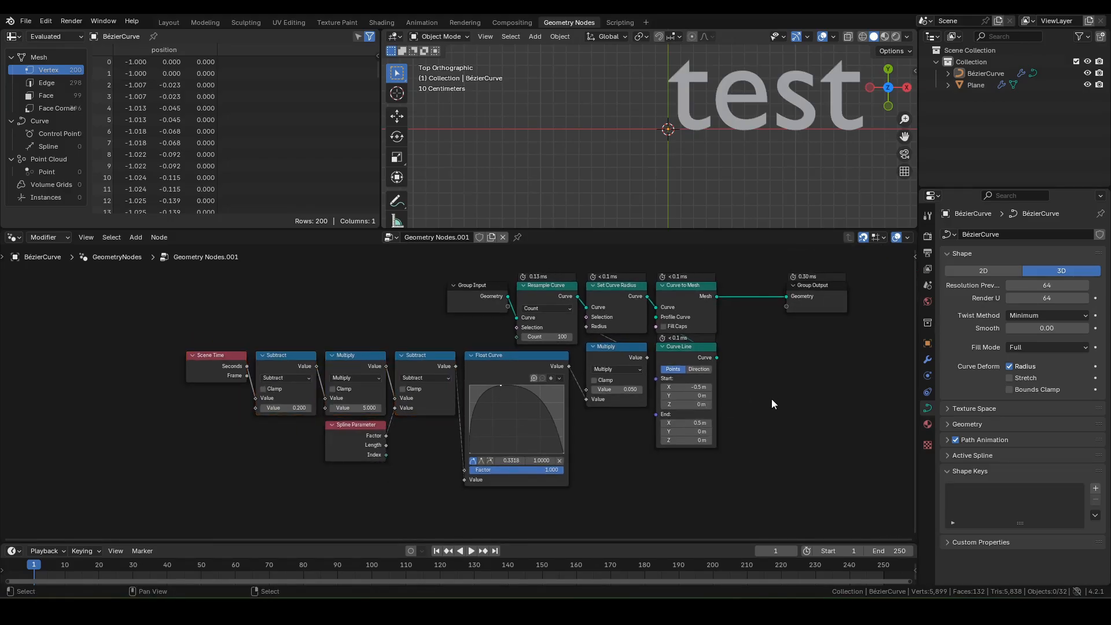
# Step: Preview the animation, checking frame 13 and stopping at frame 9
pyautogui.press('space')
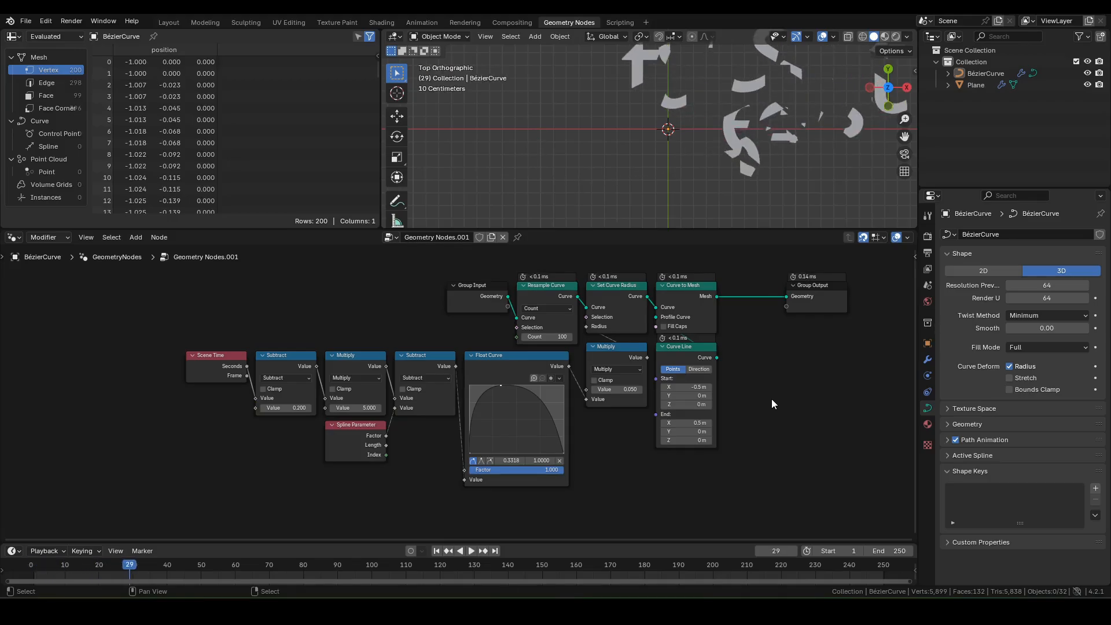
pyautogui.moveTo(124, 571)
pyautogui.mouseDown()
pyautogui.moveTo(59, 578)
pyautogui.moveTo(130, 575)
pyautogui.mouseUp()
pyautogui.hotkey('shift', 'Left')
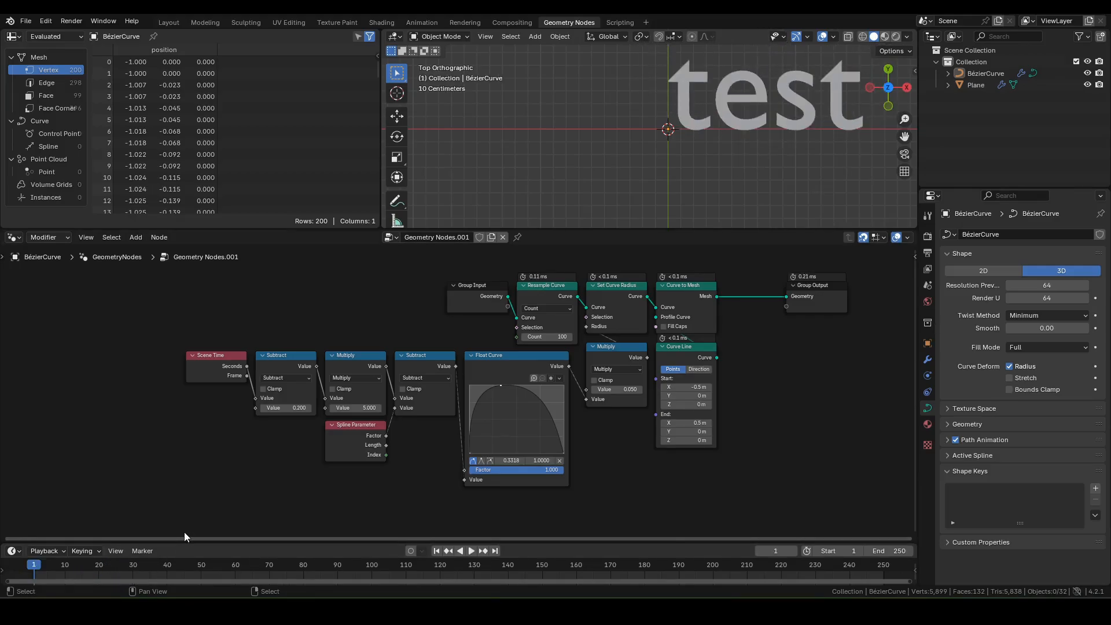
pyautogui.press('space')
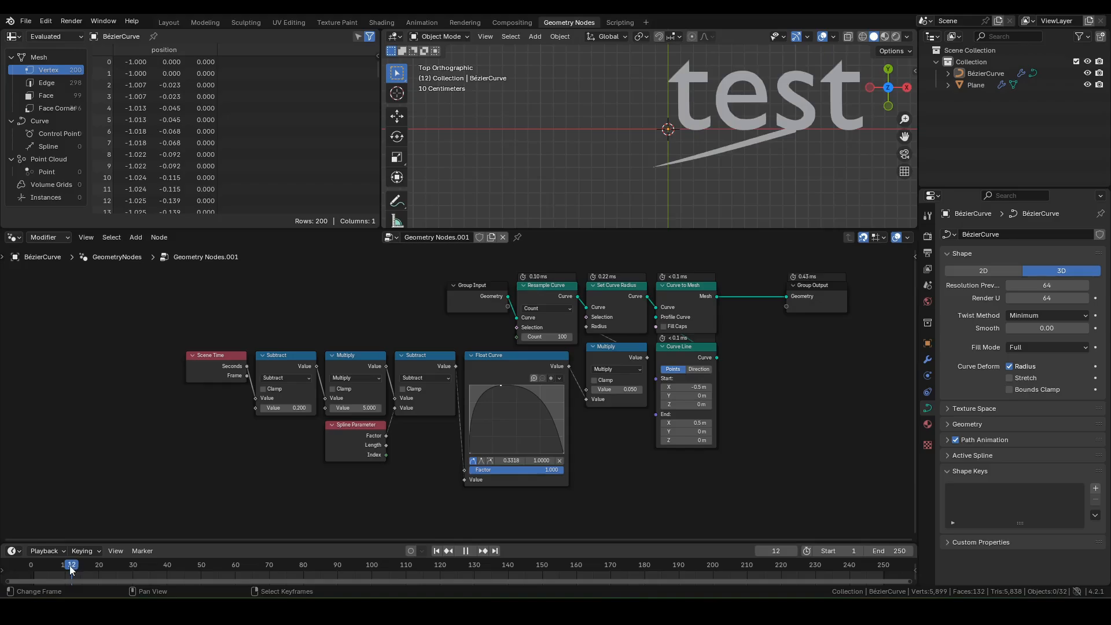
pyautogui.press('space')
# Step: Move the swoosh curve up-right so it sweeps across the test text
pyautogui.click(649, 164)
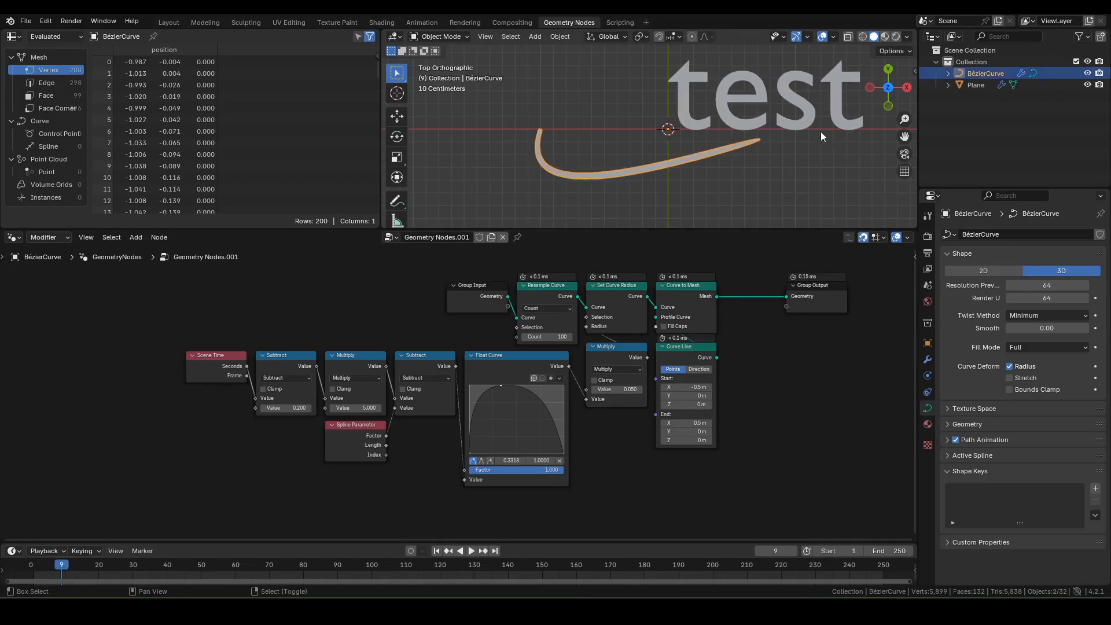
pyautogui.keyDown('shift'); pyautogui.moveTo(821, 131); pyautogui.dragTo(722, 153, button='middle'); pyautogui.keyUp('shift')
pyautogui.press('g')
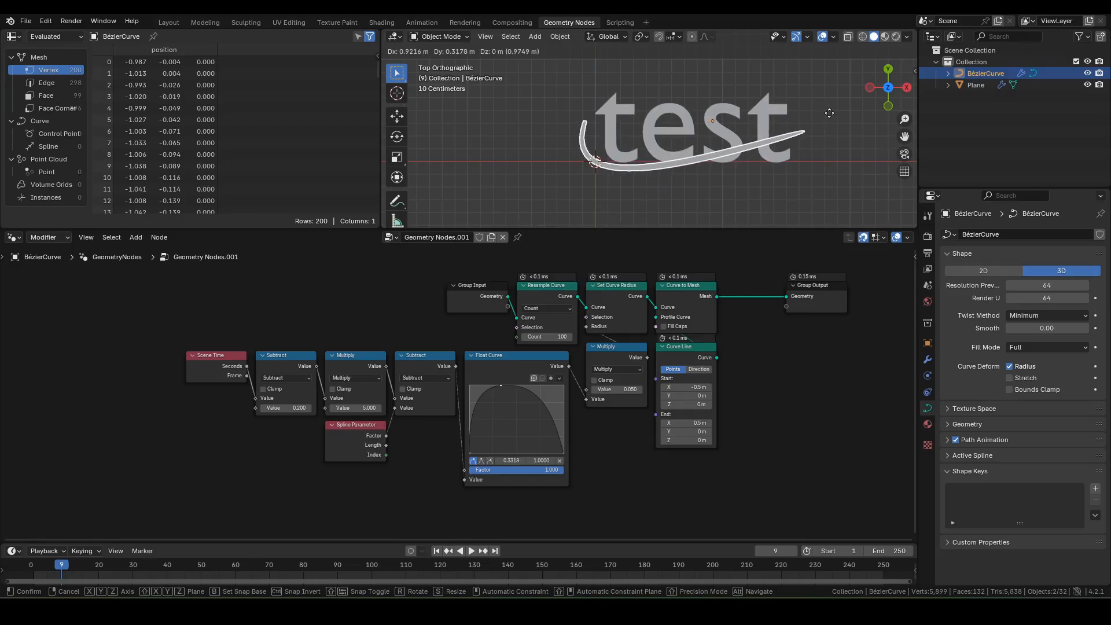
pyautogui.click(828, 119)
# Step: Return to frame 1 and shift the Group Output node further right
pyautogui.hotkey('shift', 'Left')
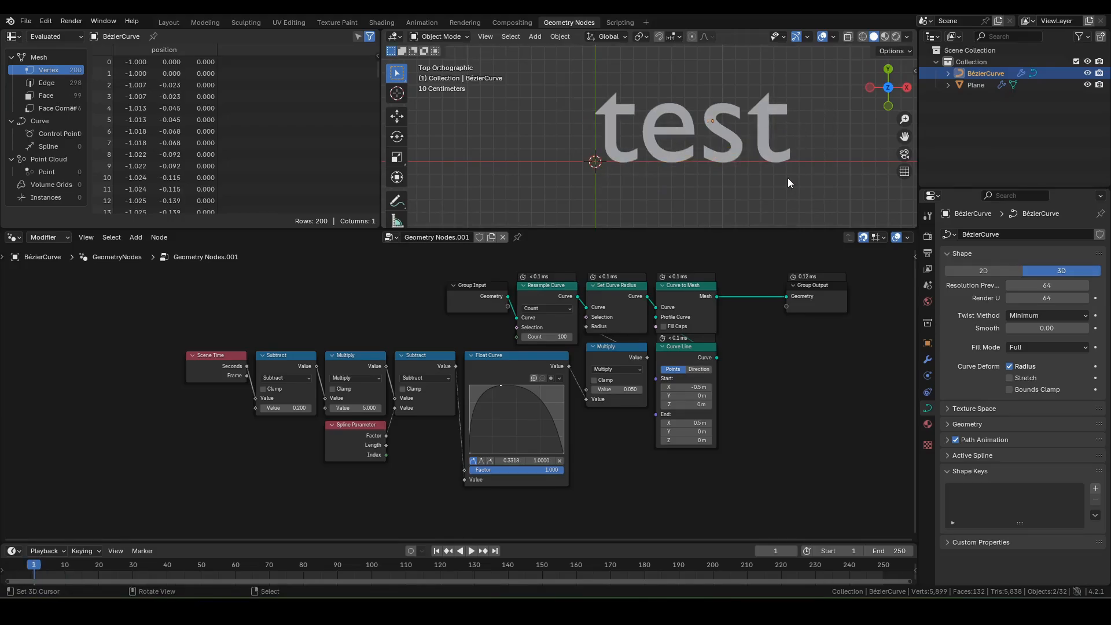
pyautogui.moveTo(821, 296); pyautogui.dragTo(545, 329, button='middle')
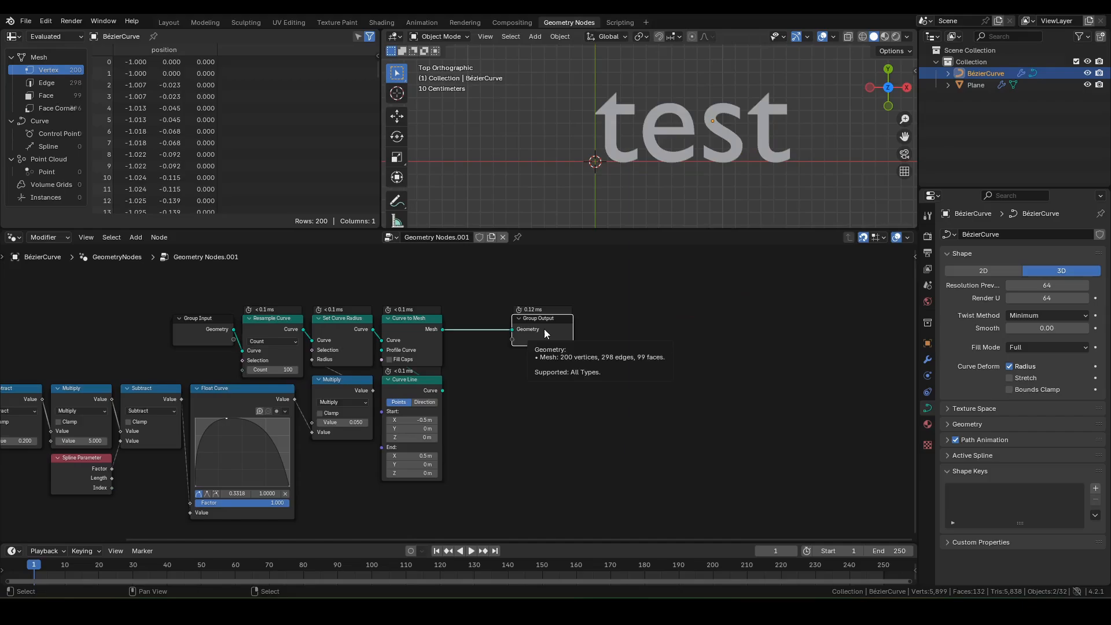
pyautogui.moveTo(544, 329); pyautogui.dragTo(596, 329)
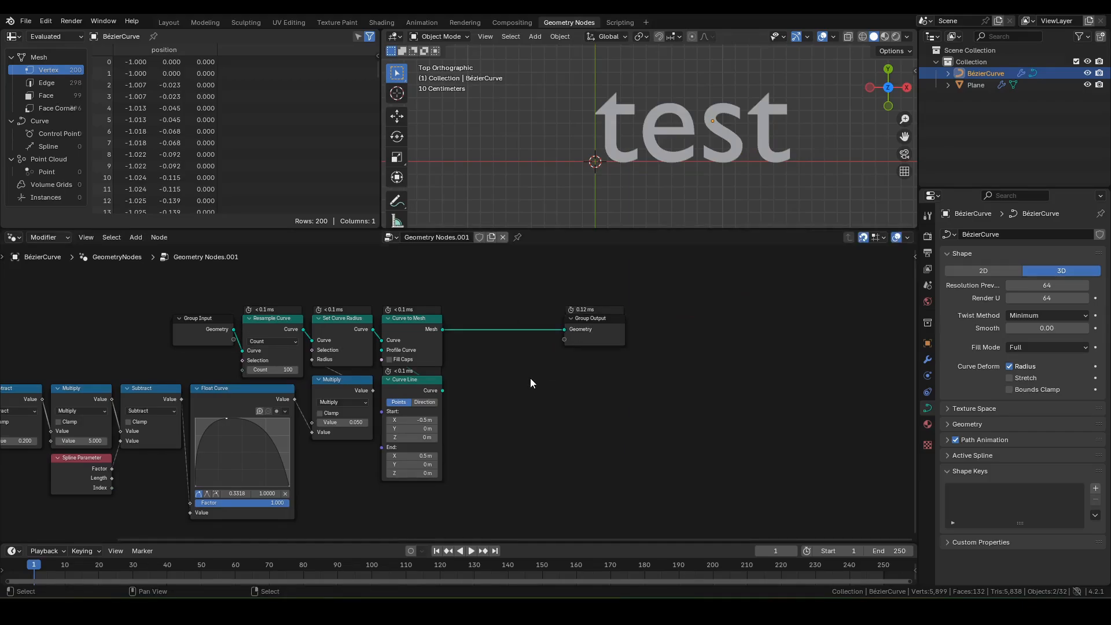
pyautogui.press('F3')
# Step: Insert a Set Material node on the link before Group Output and preview playback
pyautogui.write('se')
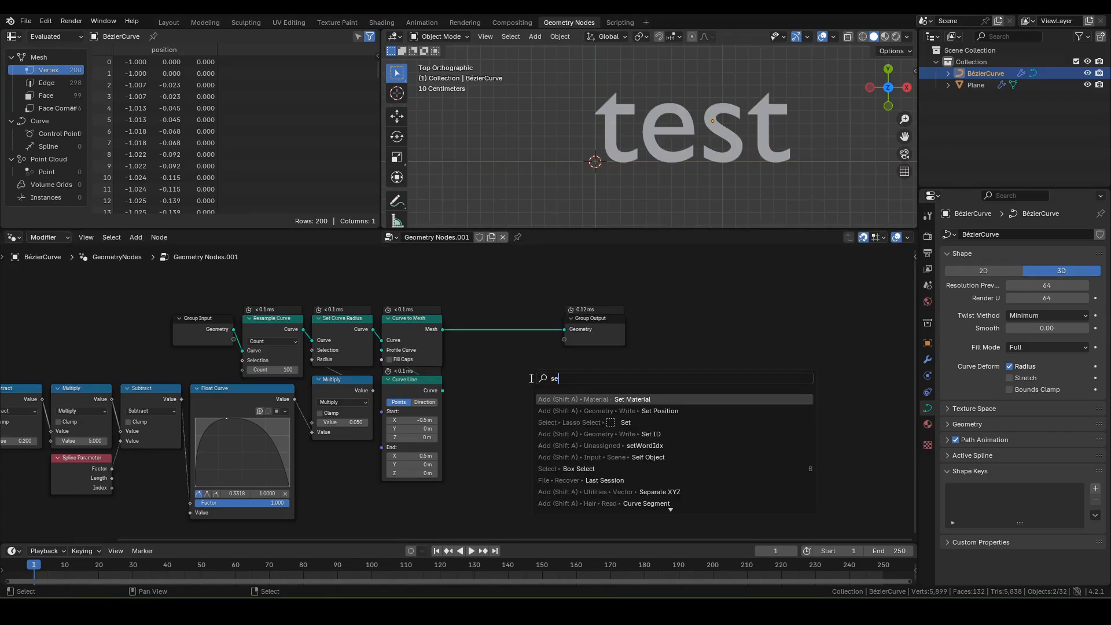
pyautogui.write('t mat')
pyautogui.press('Return')
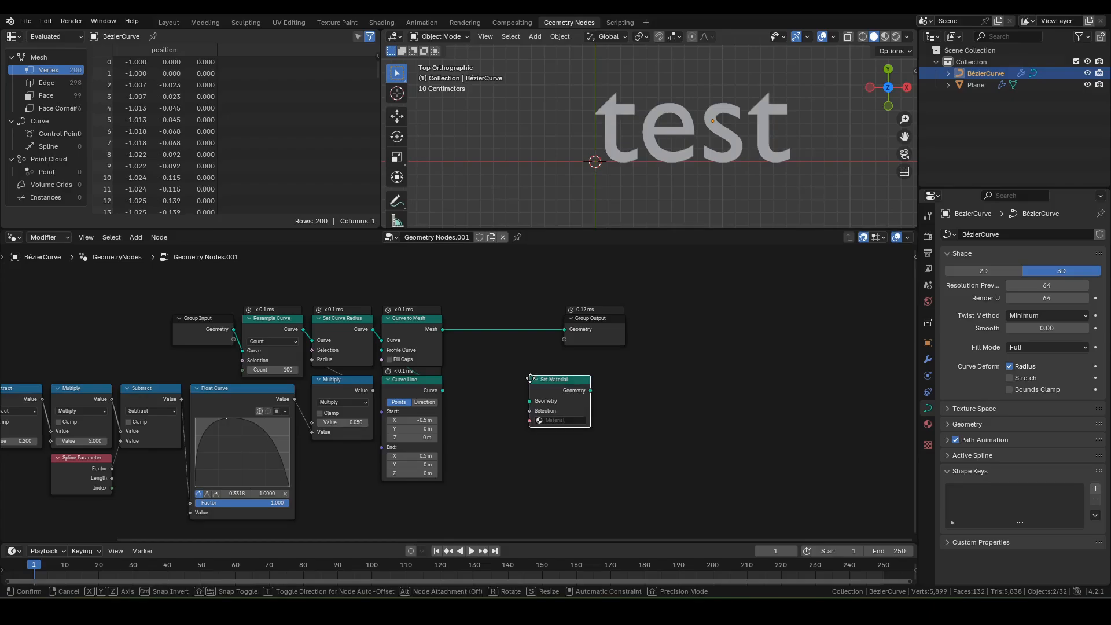
pyautogui.click(455, 315)
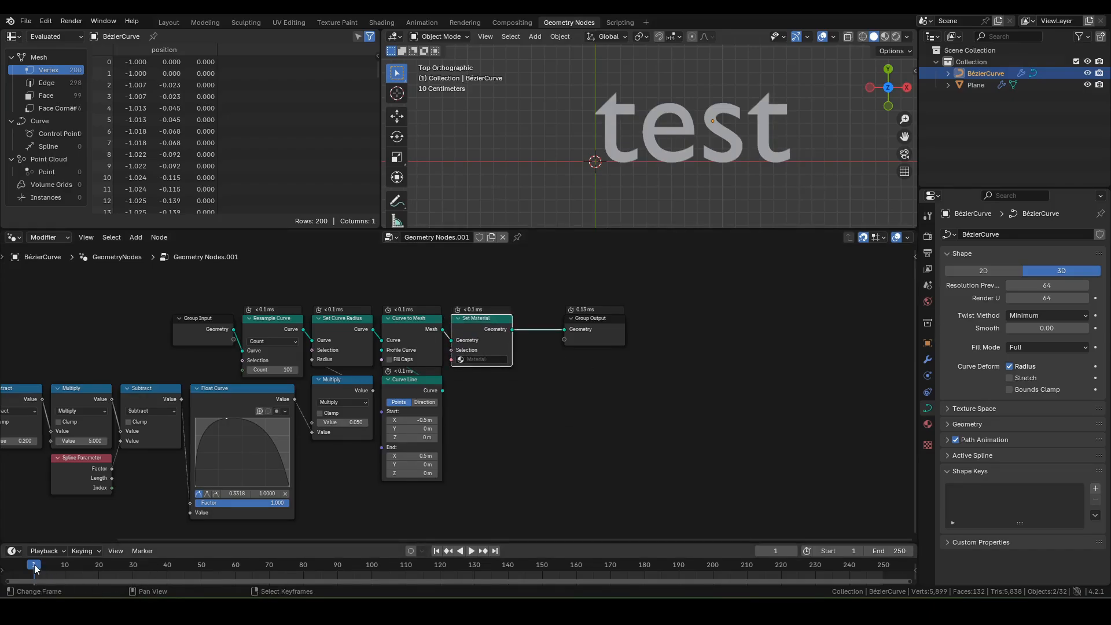
pyautogui.press('space')
pyautogui.press('Escape')
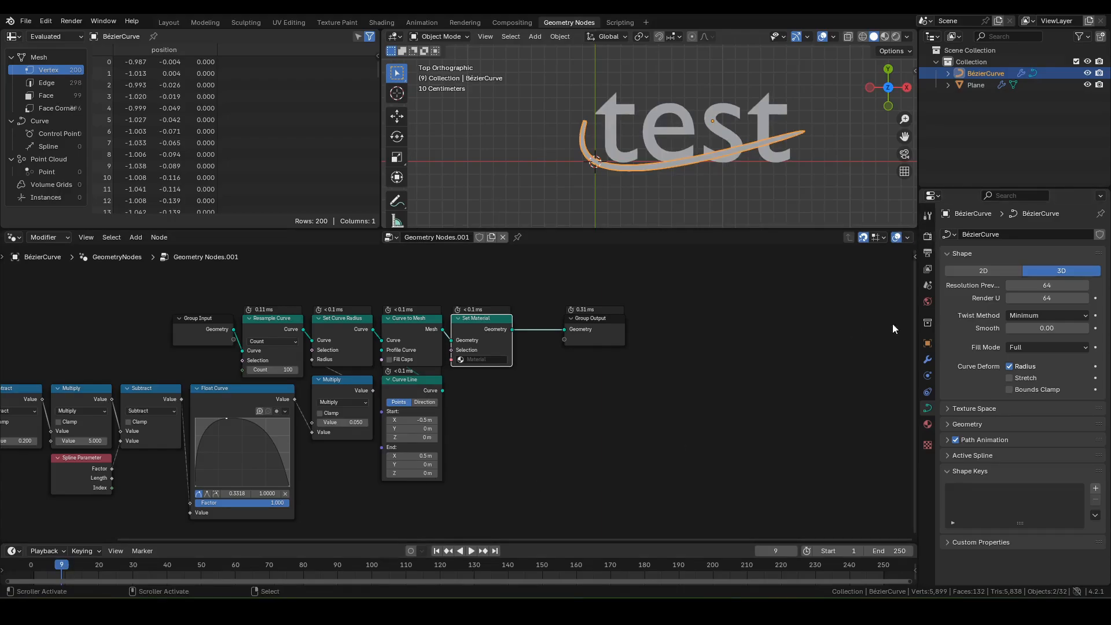
# Step: Set the animation's end frame to 60
pyautogui.doubleClick(883, 552)
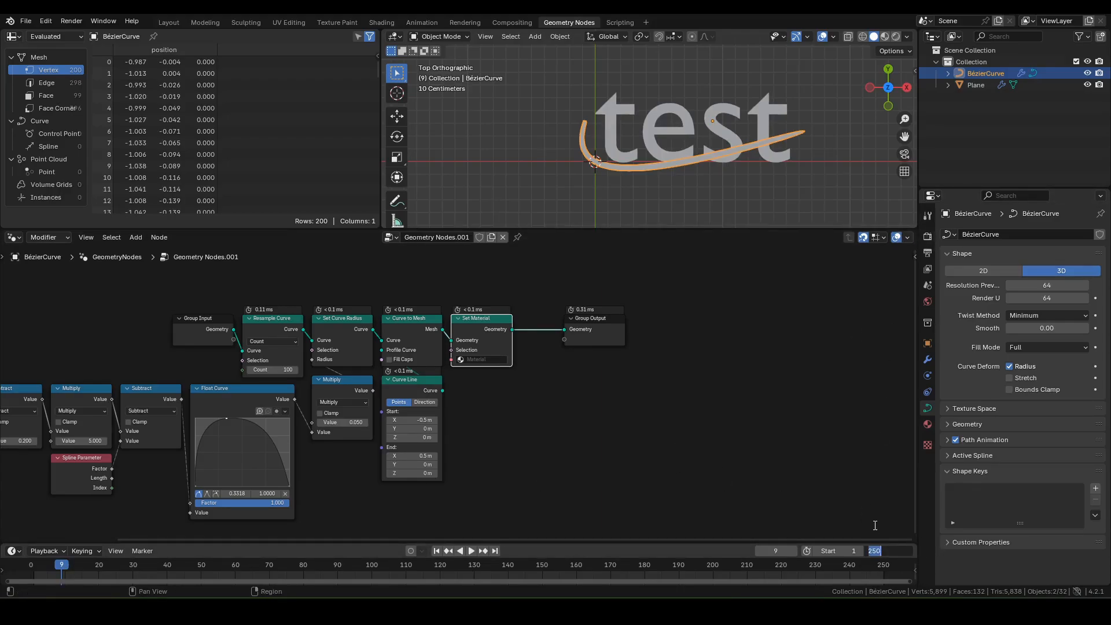
pyautogui.write('60')
pyautogui.press('Return')
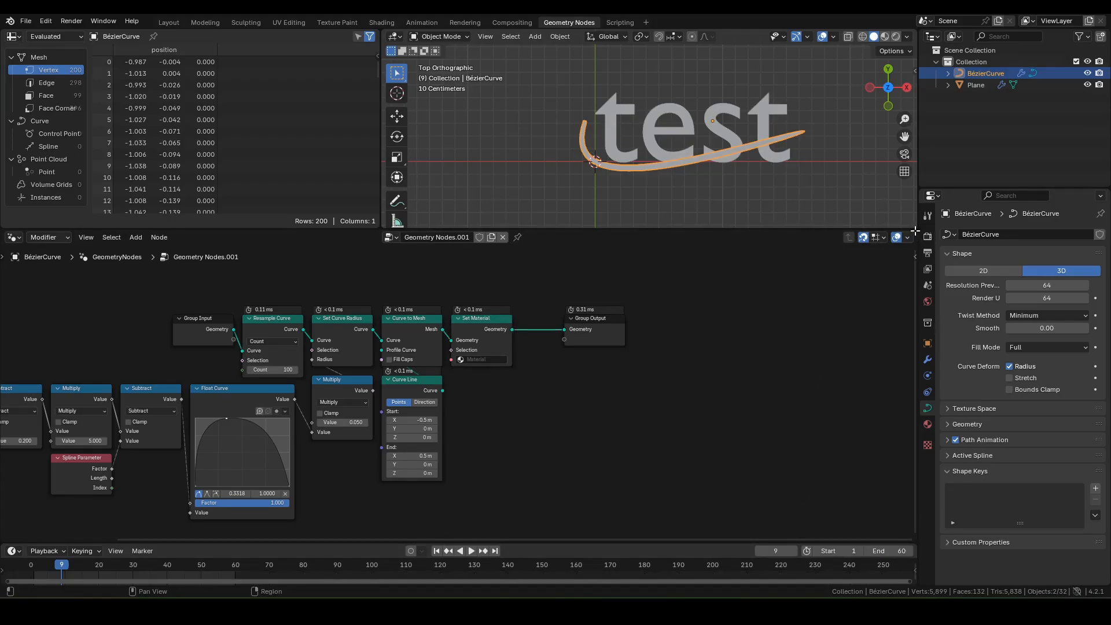
pyautogui.moveTo(915, 231); pyautogui.dragTo(438, 245)
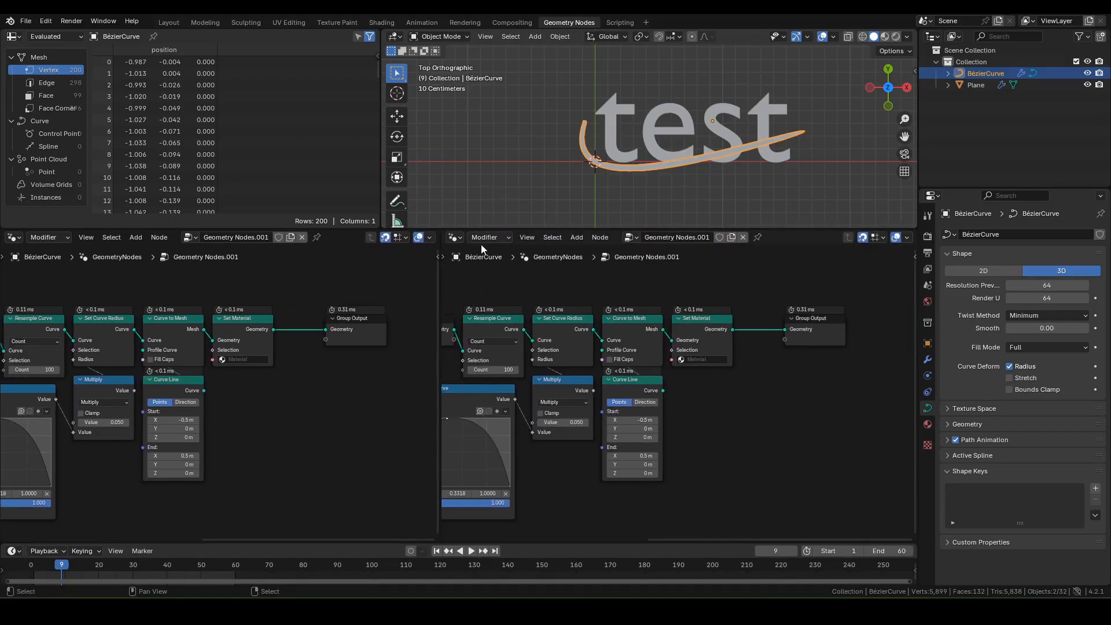
# Step: Switch the right area to the Shader Editor and create a new material named M_Slash
pyautogui.click(455, 238)
pyautogui.click(481, 347)
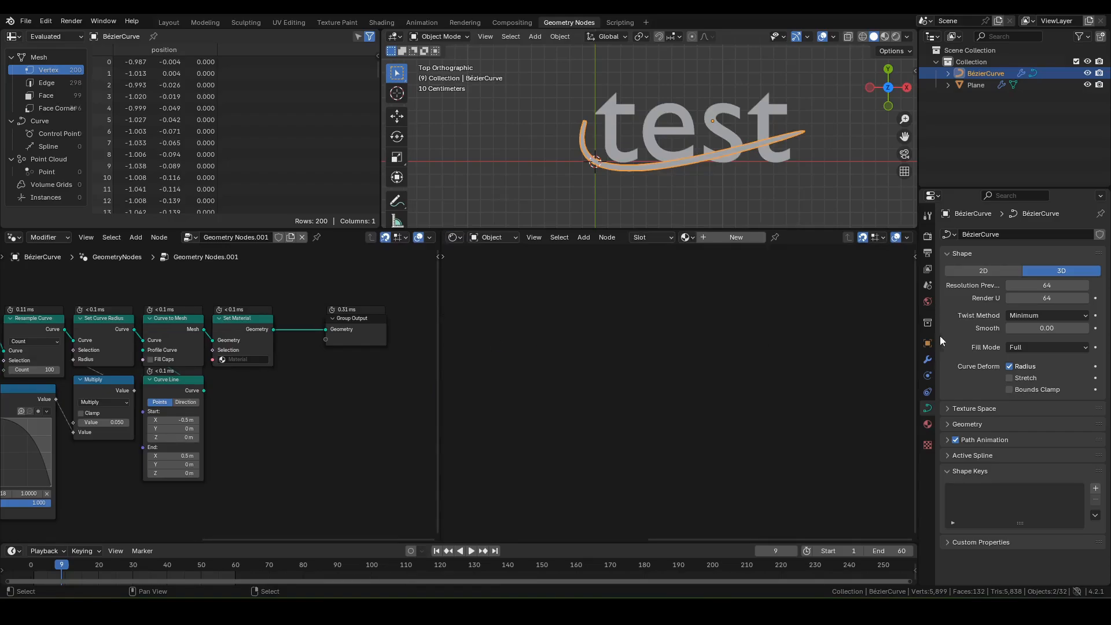
pyautogui.click(736, 237)
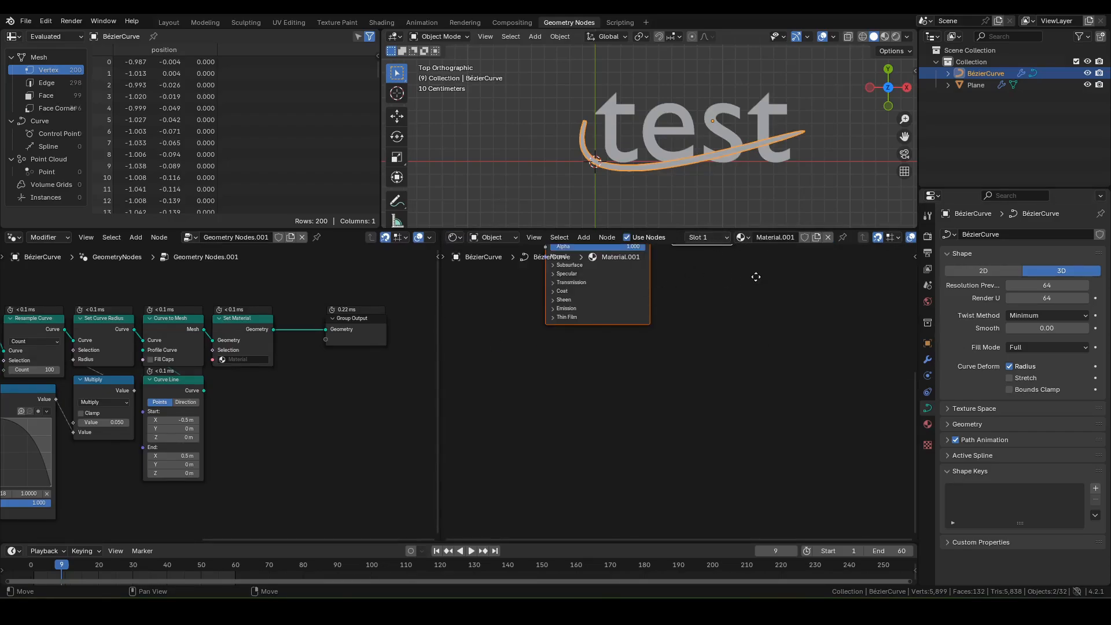
pyautogui.write('M_Slash')
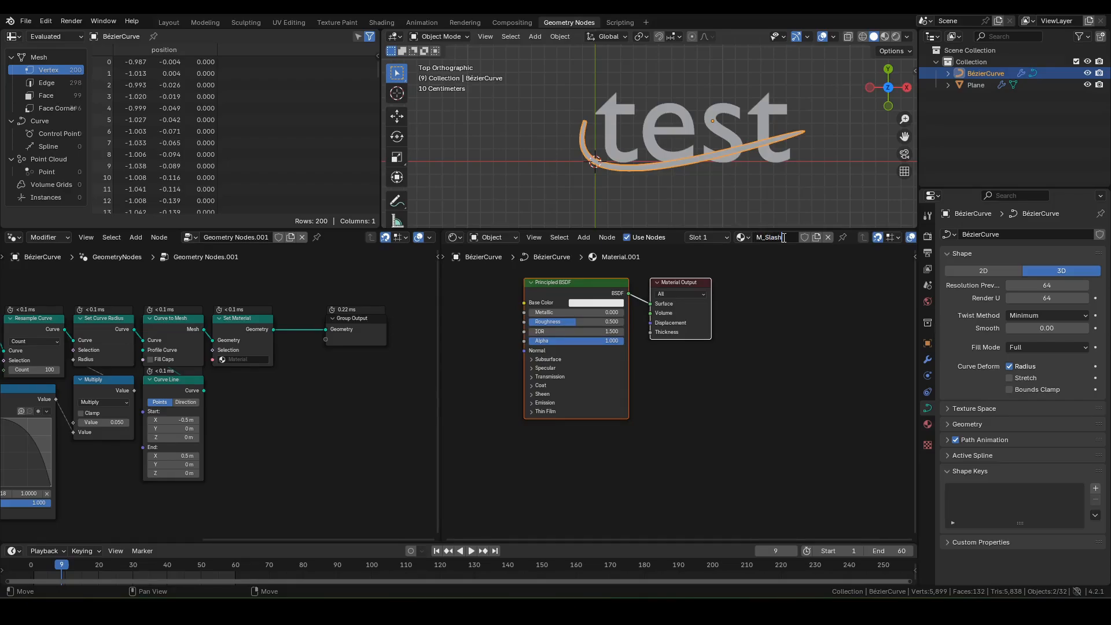
pyautogui.press('Return')
# Step: Replace the Principled BSDF with an Emission node
pyautogui.moveTo(665, 380); pyautogui.dragTo(702, 402, button='middle')
pyautogui.scroll(4, 674, 382)
pyautogui.click(567, 294)
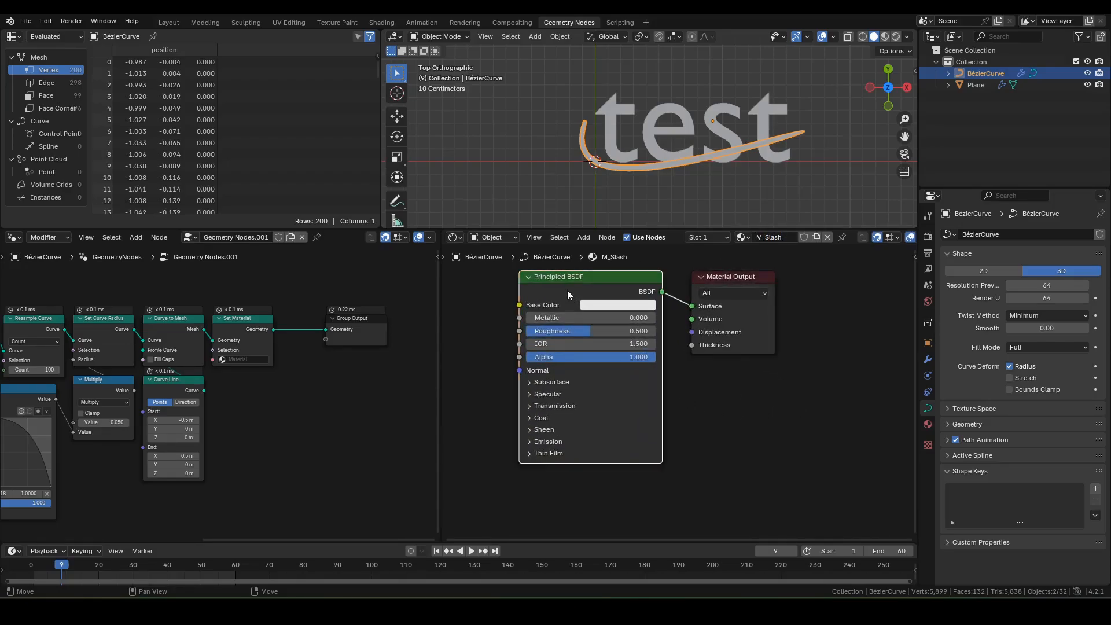
pyautogui.press('x')
pyautogui.press('F3')
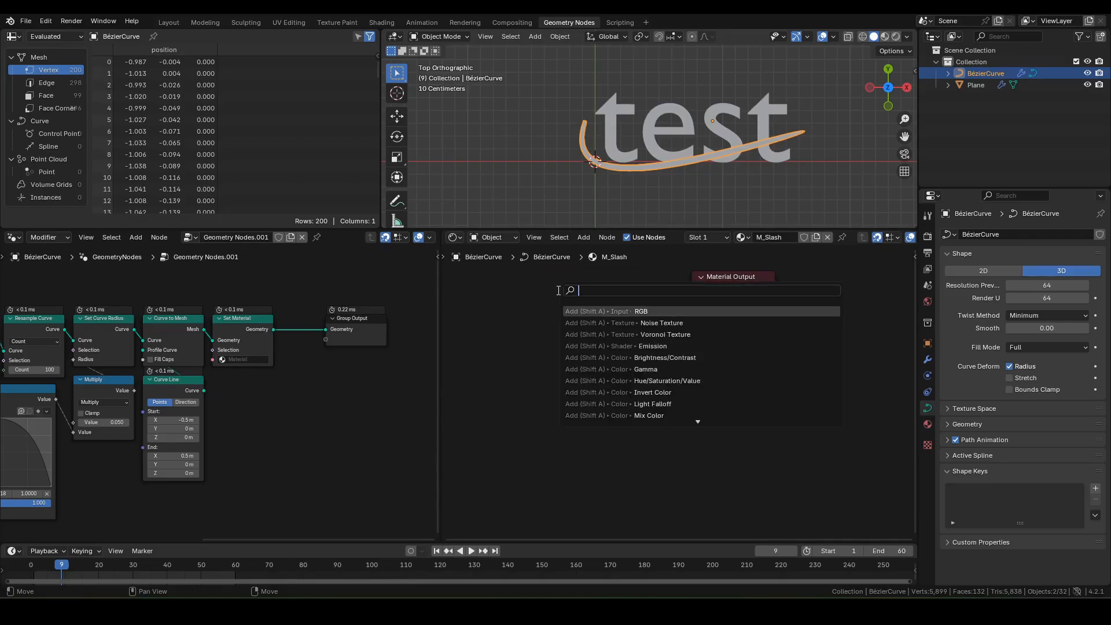
pyautogui.write('emission')
pyautogui.press('Return')
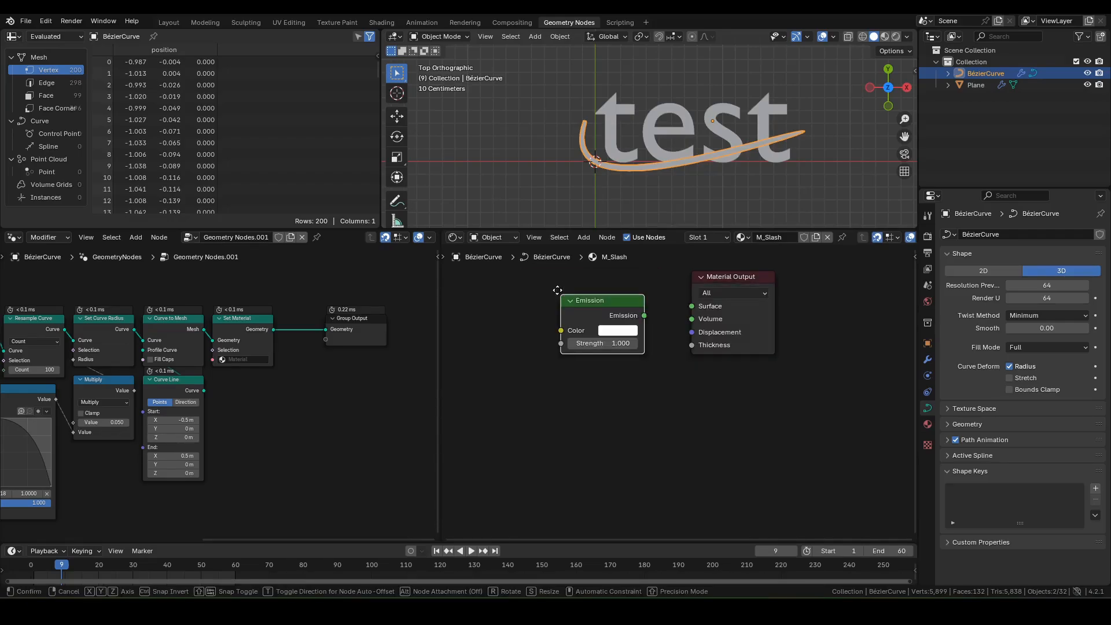
pyautogui.click(537, 278)
# Step: Give the Emission strength 5 and a light-blue colour, connected to the Surface output
pyautogui.click(567, 330)
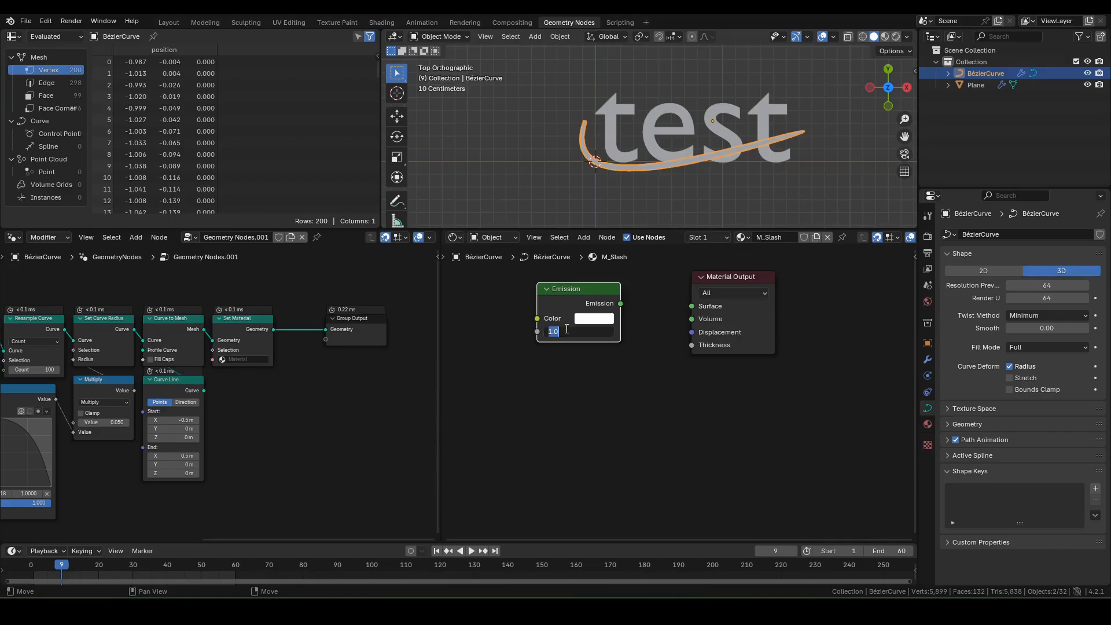
pyautogui.write('5')
pyautogui.press('Return')
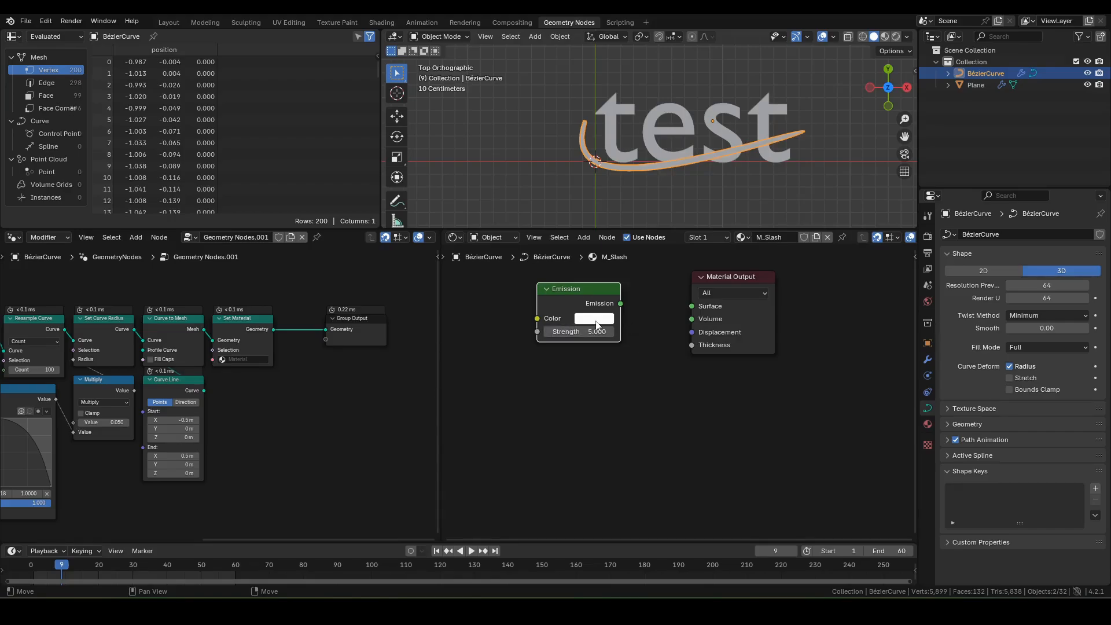
pyautogui.click(596, 319)
pyautogui.click(638, 174)
pyautogui.moveTo(621, 304); pyautogui.dragTo(692, 306)
pyautogui.moveTo(810, 317); pyautogui.dragTo(821, 333, button='middle')
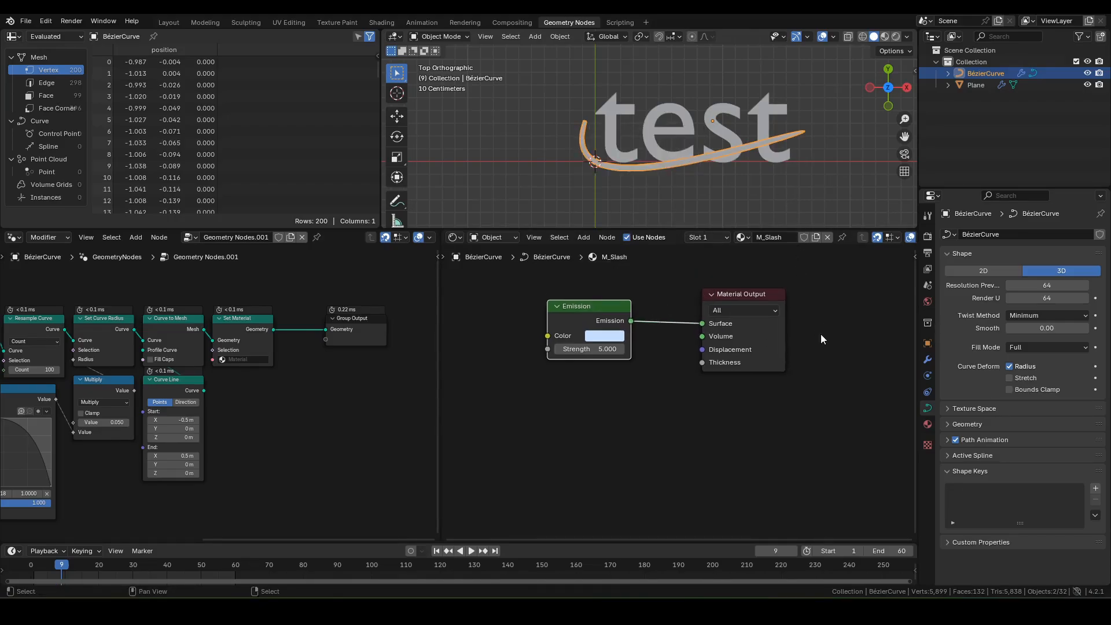
pyautogui.click(928, 302)
pyautogui.click(1052, 313)
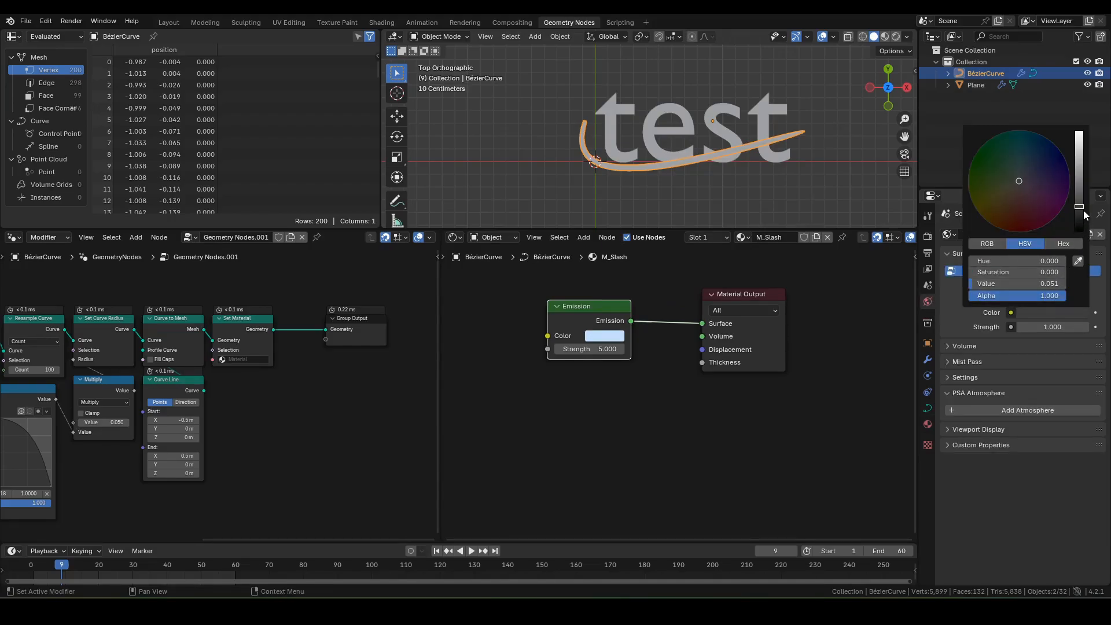
# Step: Make the world background black and switch the viewport to rendered shading
pyautogui.moveTo(1085, 215); pyautogui.dragTo(1084, 233)
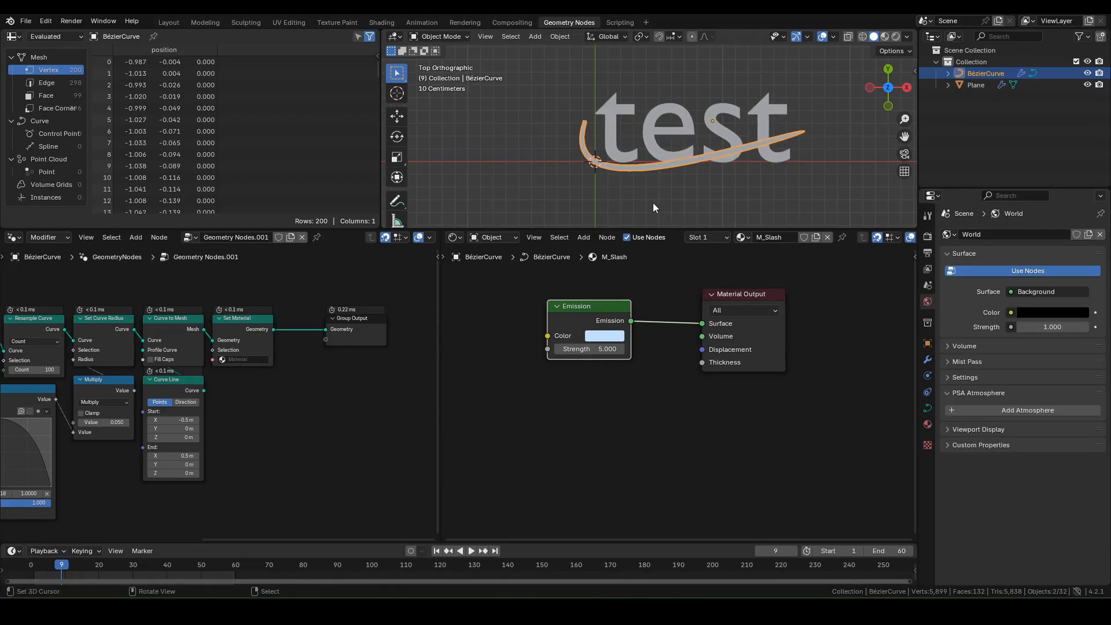
pyautogui.press('z')
pyautogui.click(774, 99)
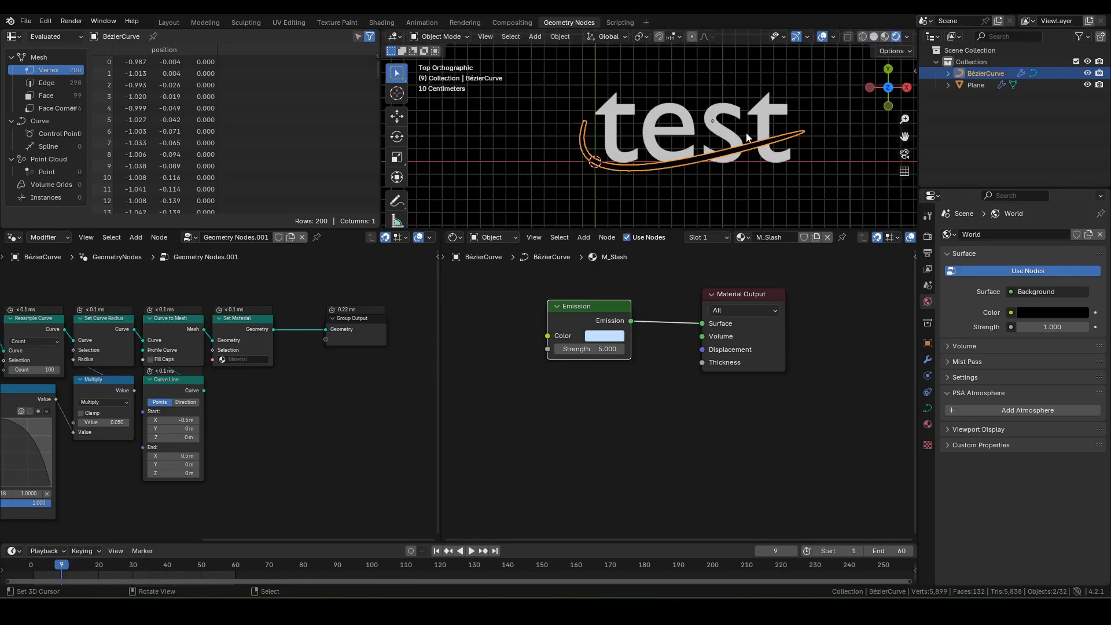
# Step: Assign the M_Slash material in the Set Material node
pyautogui.click(248, 360)
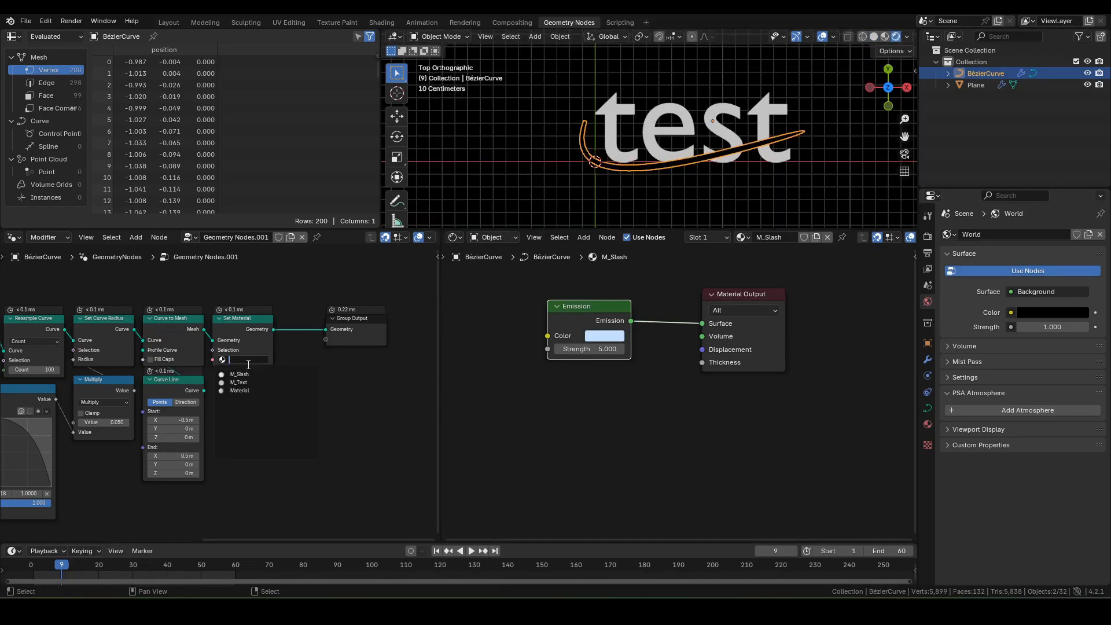
pyautogui.press('Escape')
pyautogui.moveTo(234, 314); pyautogui.dragTo(329, 292, button='middle')
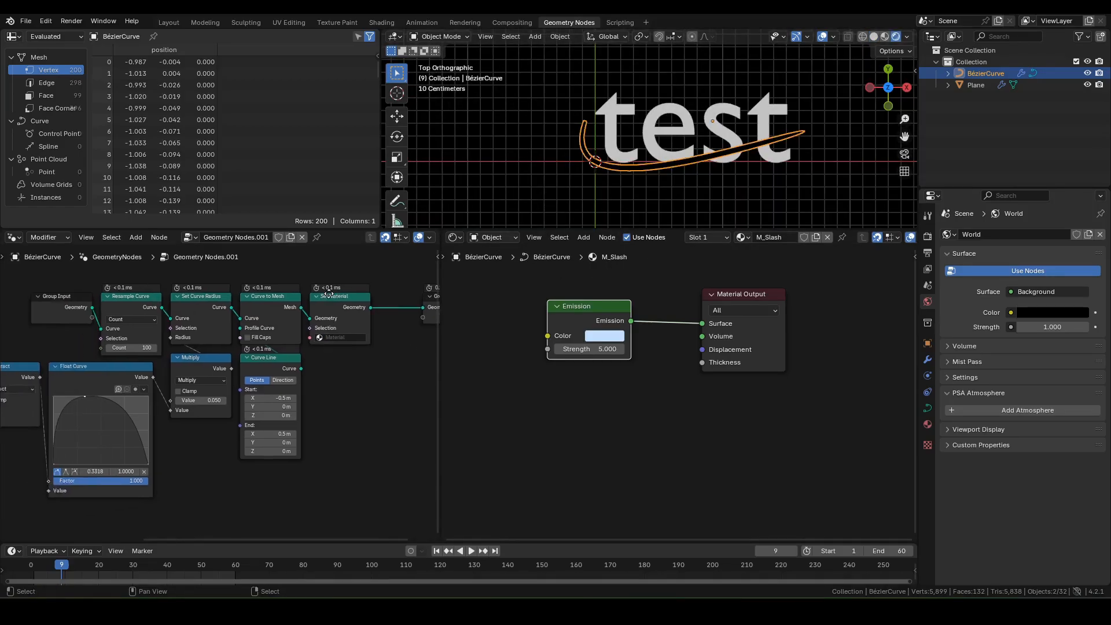
pyautogui.click(340, 338)
pyautogui.click(348, 355)
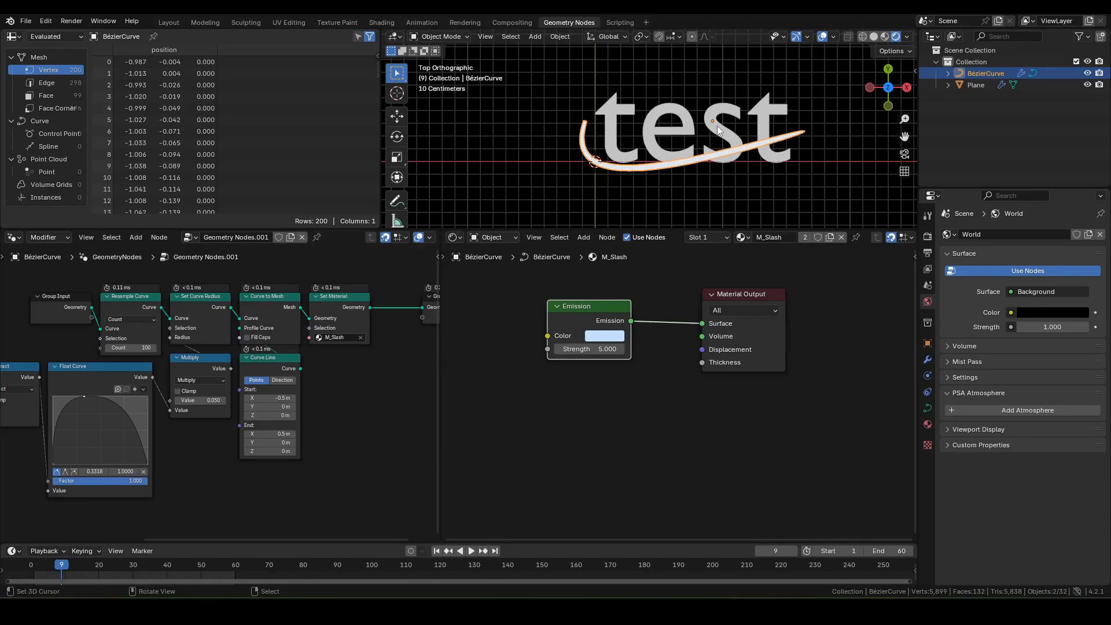
# Step: Play the animation from frame 1 and pause at frame 33
pyautogui.hotkey('shift', 'Left')
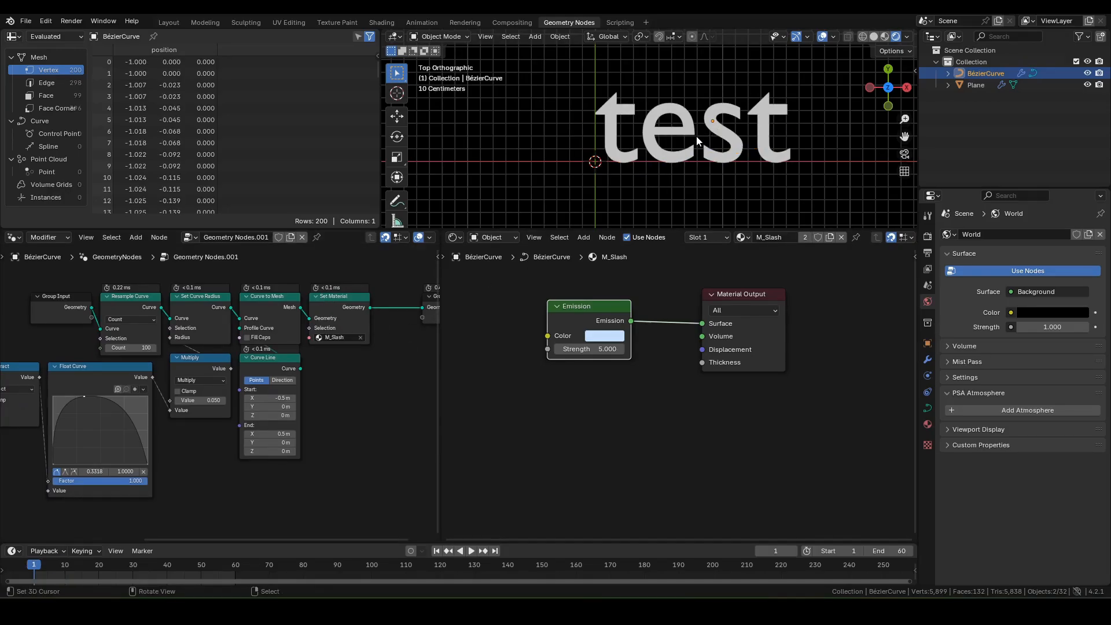
pyautogui.press('space')
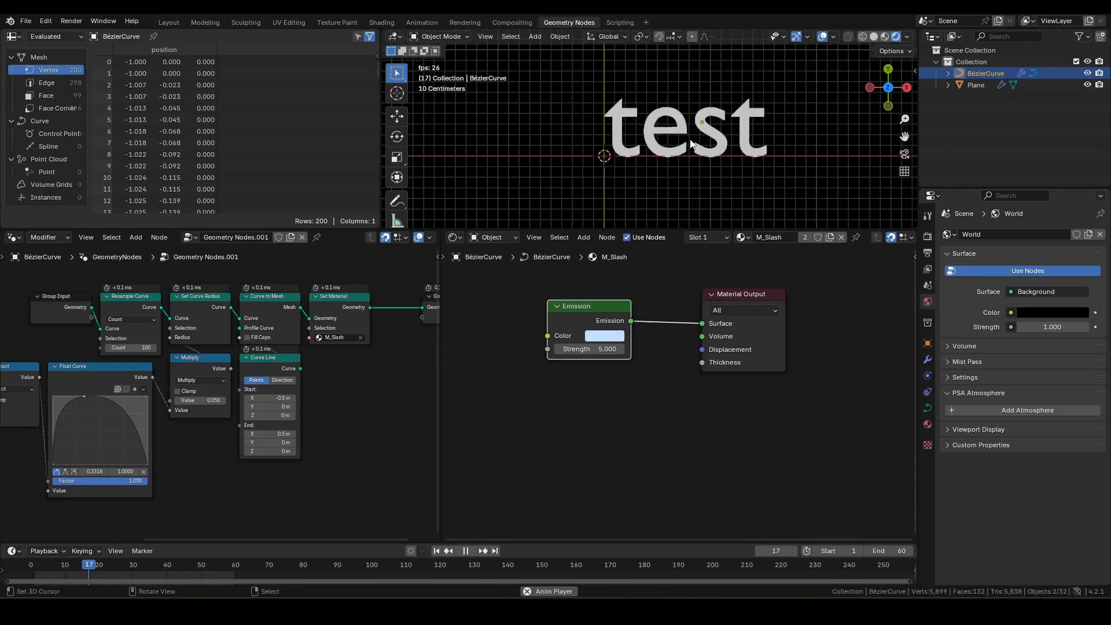
pyautogui.press('space')
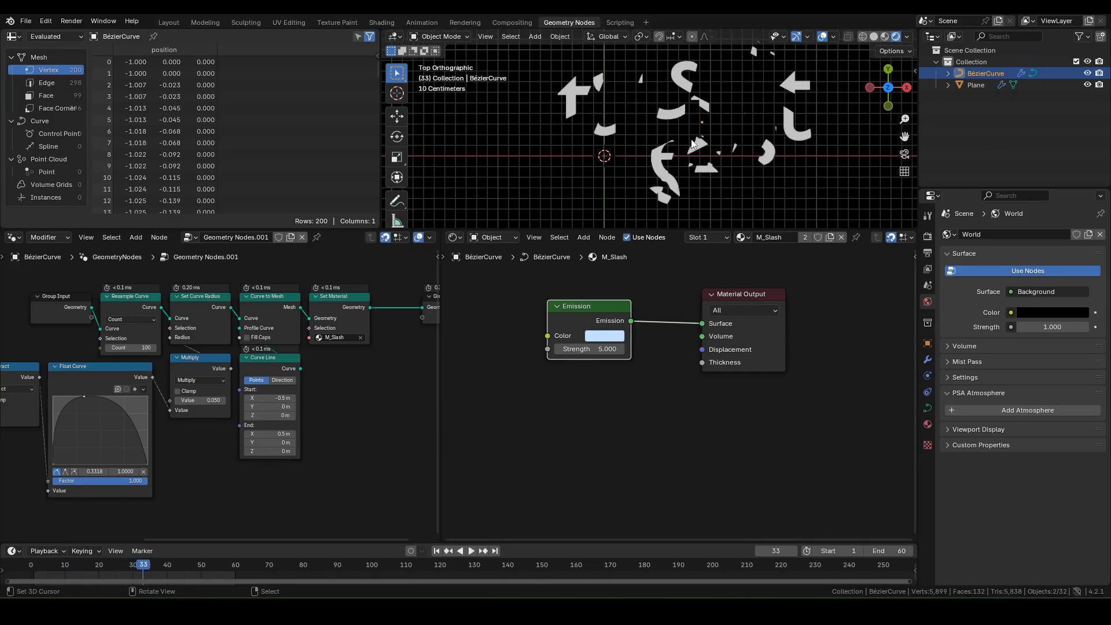
pyautogui.click(454, 238)
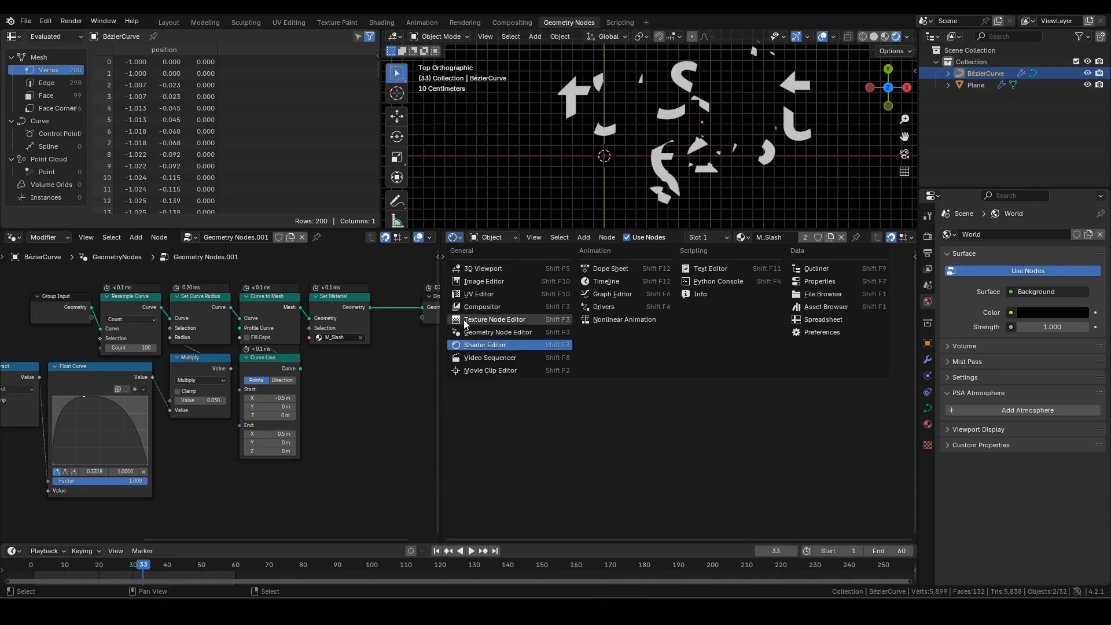
# Step: Switch the shader area to the Compositor and enable Use Nodes for Render Layers into Composite
pyautogui.click(482, 307)
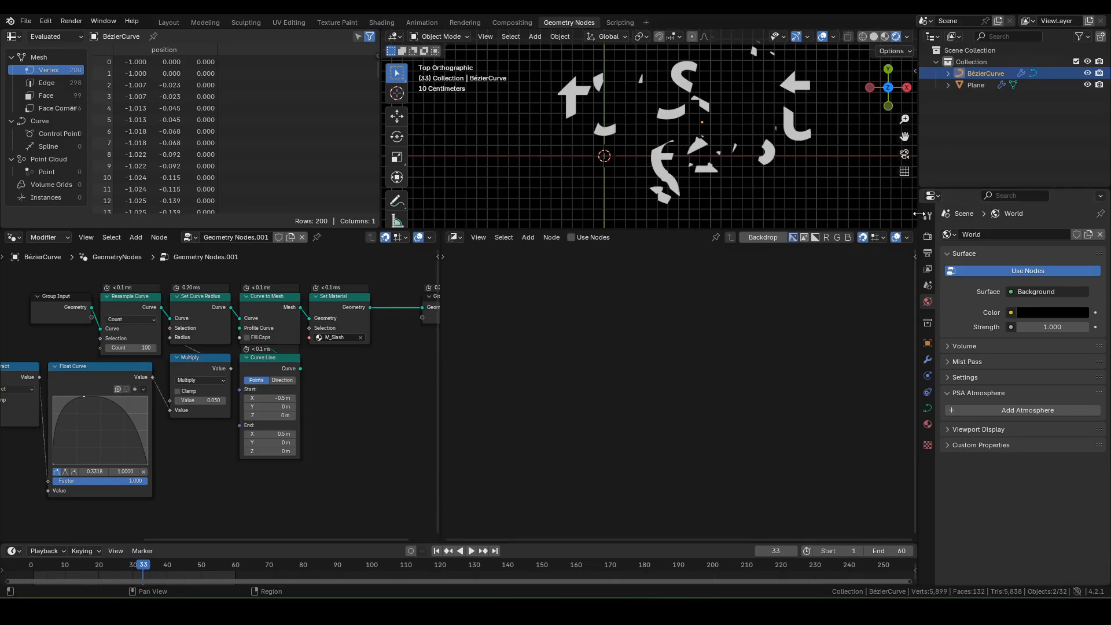
pyautogui.click(927, 238)
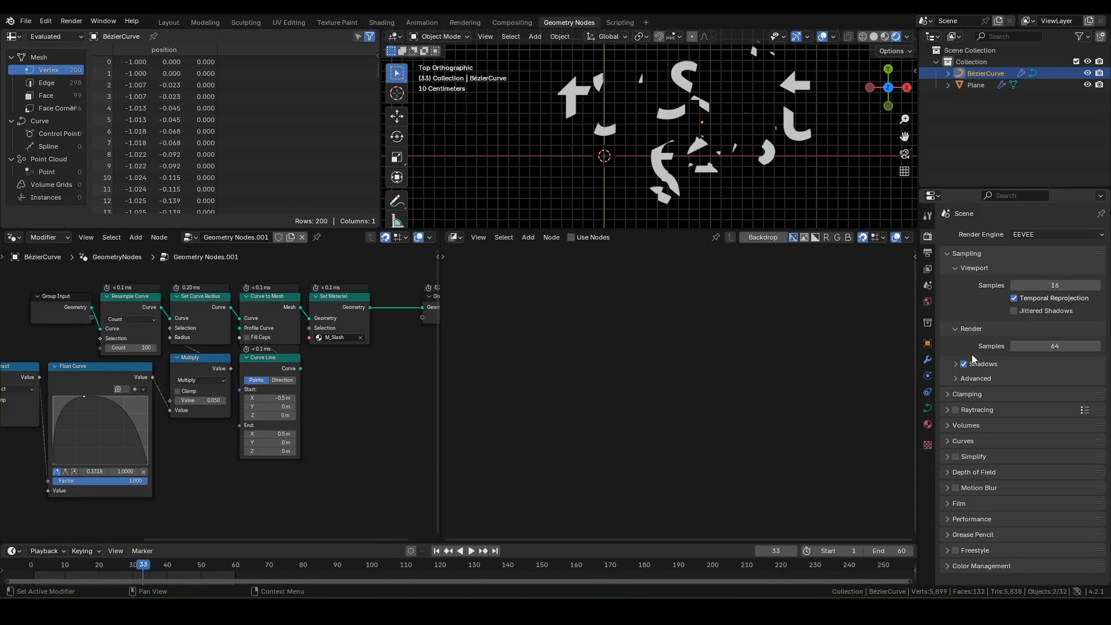
pyautogui.click(928, 359)
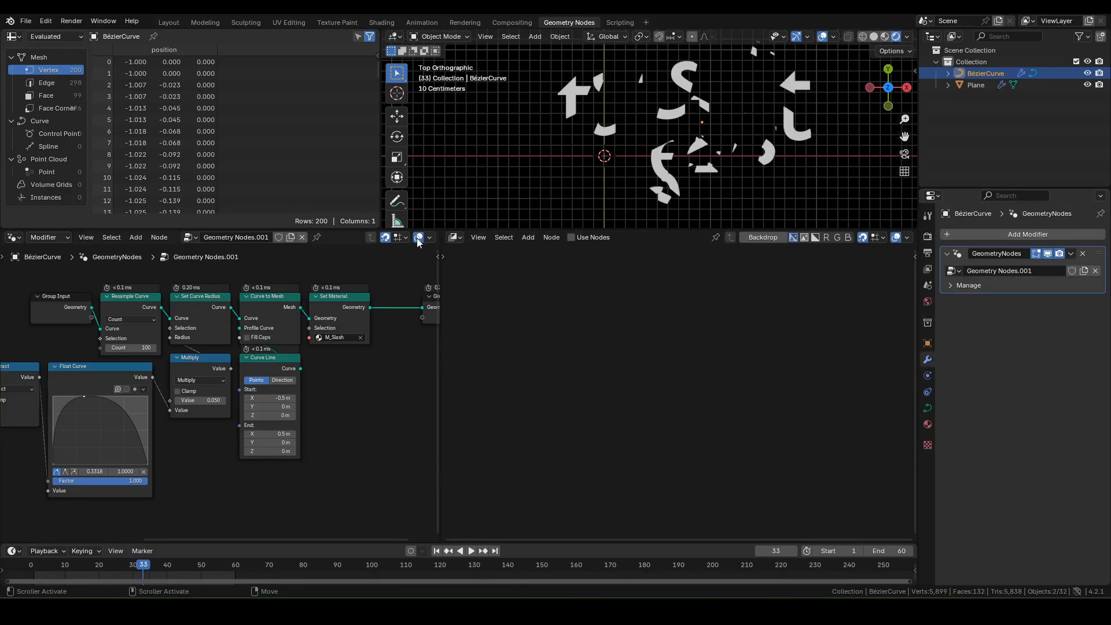
pyautogui.click(572, 239)
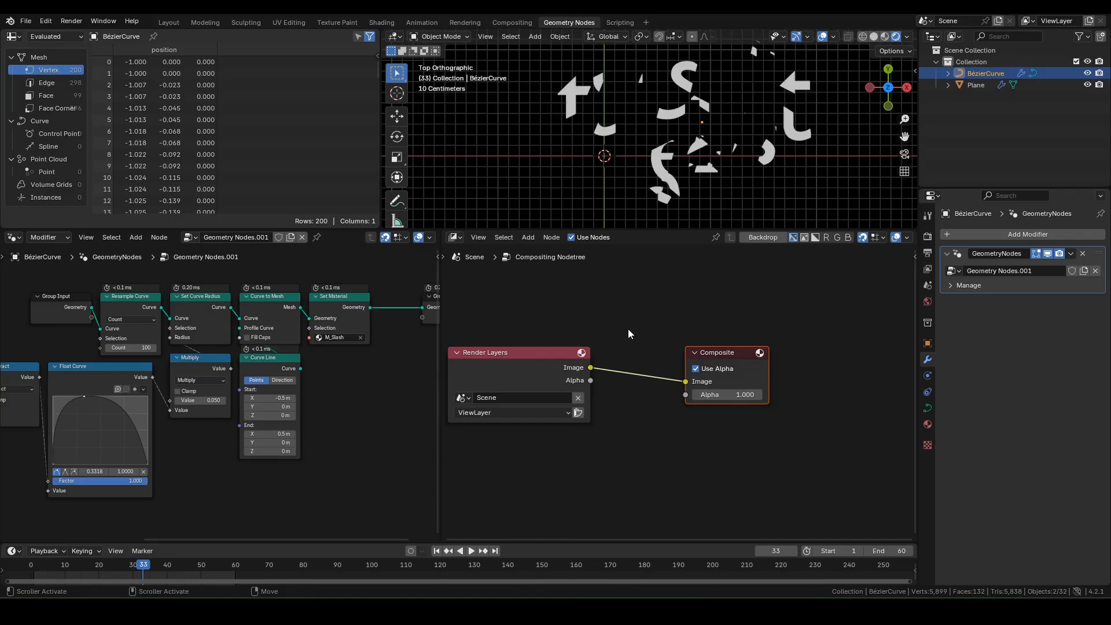
# Step: Insert a Glare node of type Bloom between Render Layers and Composite
pyautogui.press('F3')
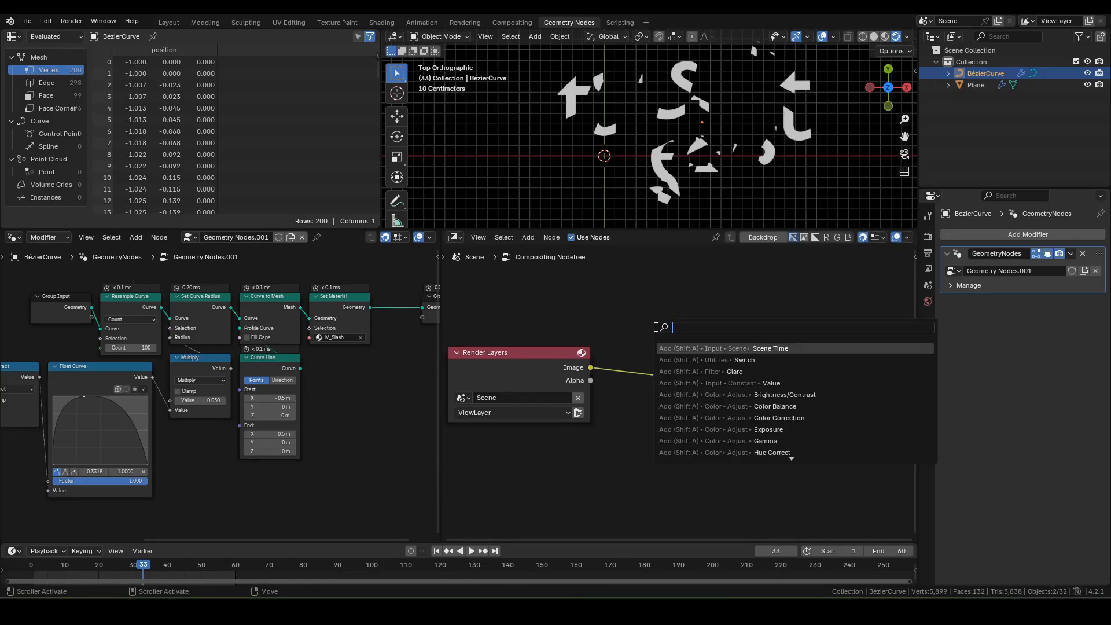
pyautogui.write('glare')
pyautogui.press('Return')
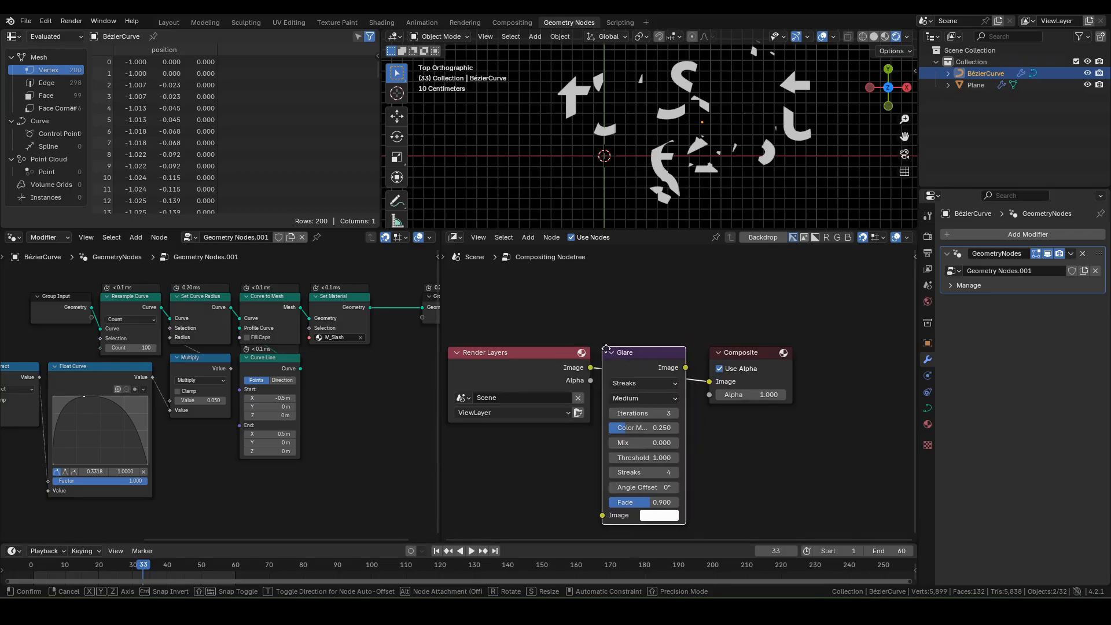
pyautogui.click(601, 346)
pyautogui.click(631, 383)
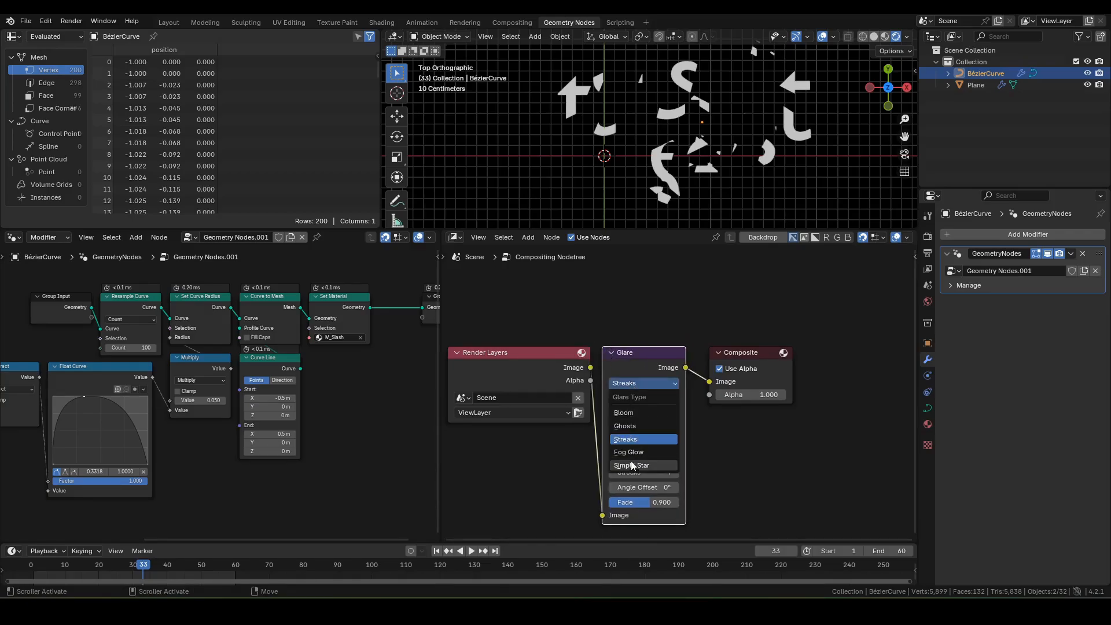
pyautogui.click(624, 413)
pyautogui.moveTo(797, 275); pyautogui.dragTo(744, 290, button='middle')
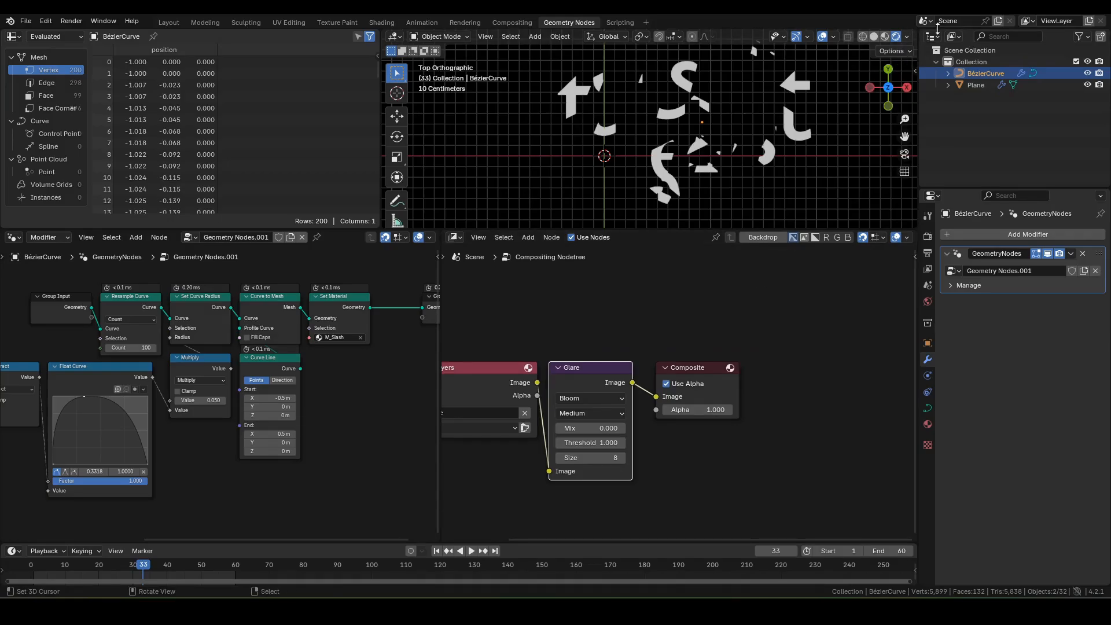
# Step: Set viewport compositing to Always, hide overlays and maximize the 3D viewport
pyautogui.click(908, 38)
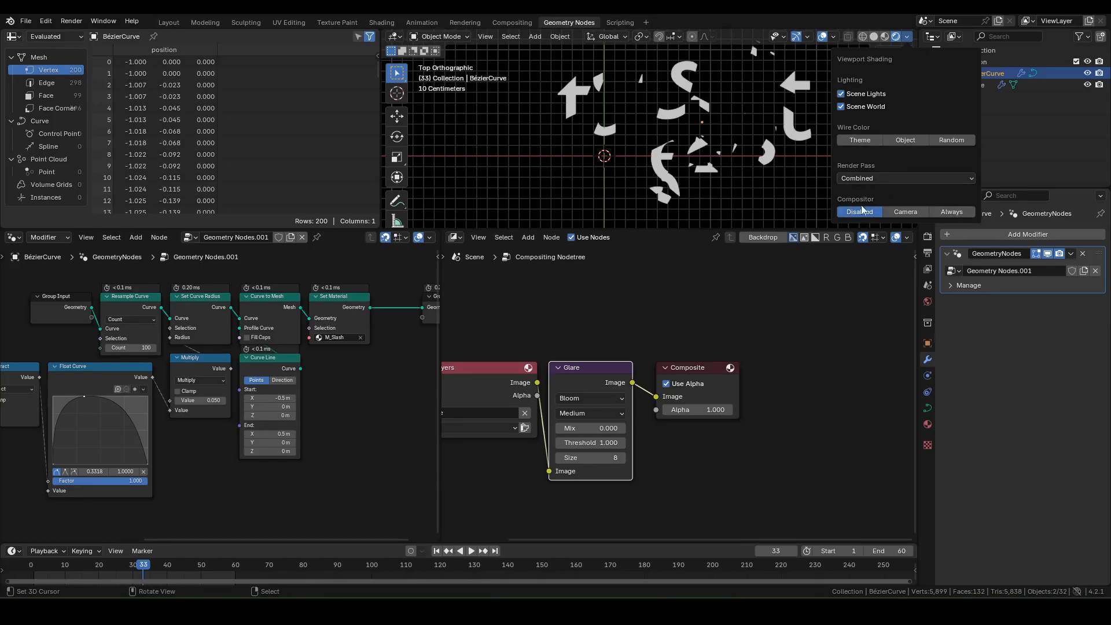
pyautogui.click(954, 212)
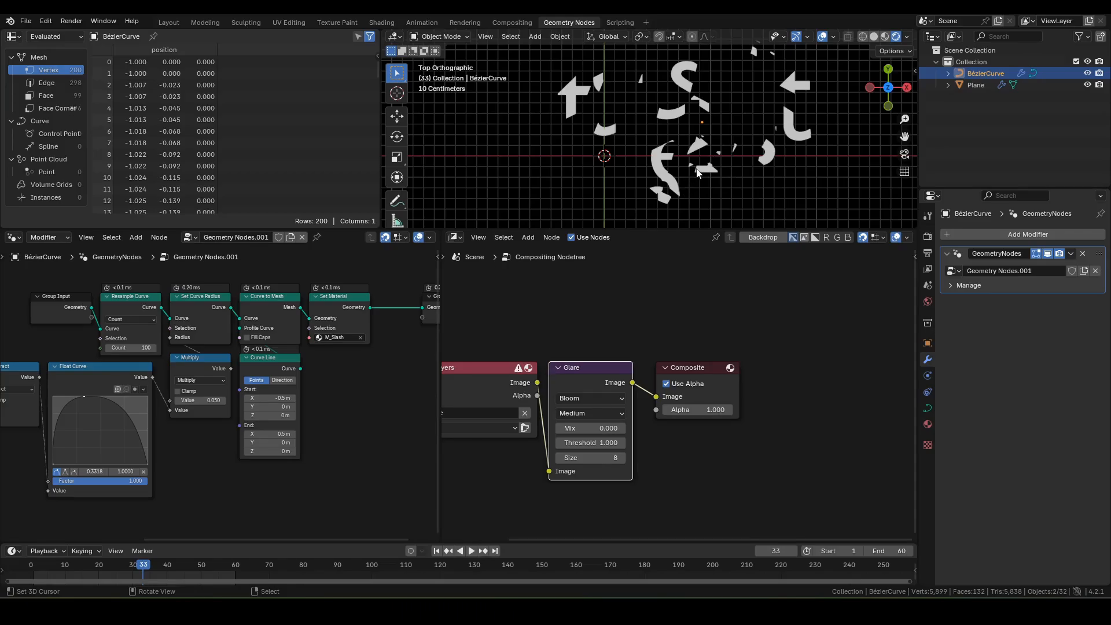
pyautogui.hotkey('shift', 'alt', 'z')
pyautogui.hotkey('ctrl', 'alt', 'space')
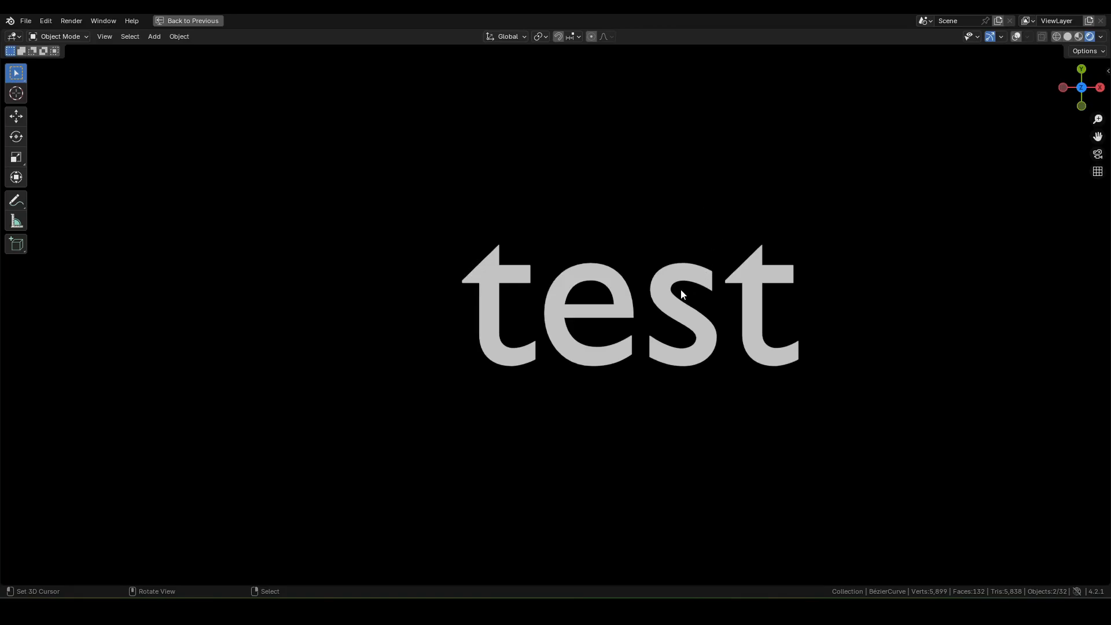
# Step: Play the animation full-screen to watch the glowing swoosh, then restore the workspace layout
pyautogui.press('space')
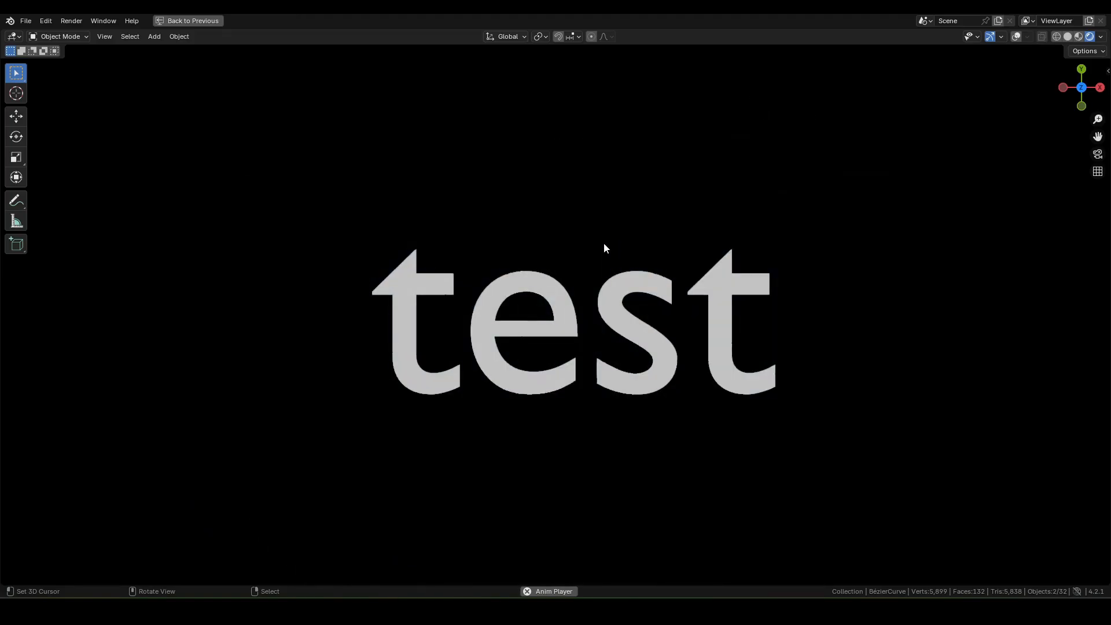
pyautogui.hotkey('ctrl', 'space')
# Step: Stop playback and move Plane's Group Output node beside Set Material
pyautogui.press('space')
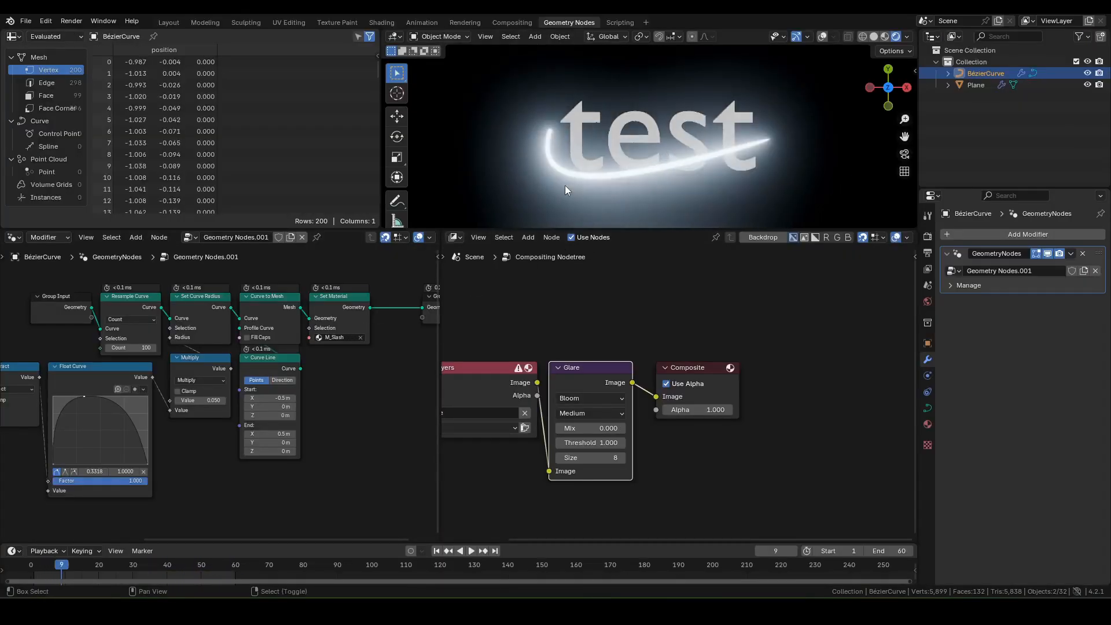
pyautogui.click(968, 85)
pyautogui.hotkey('ctrl', 'space')
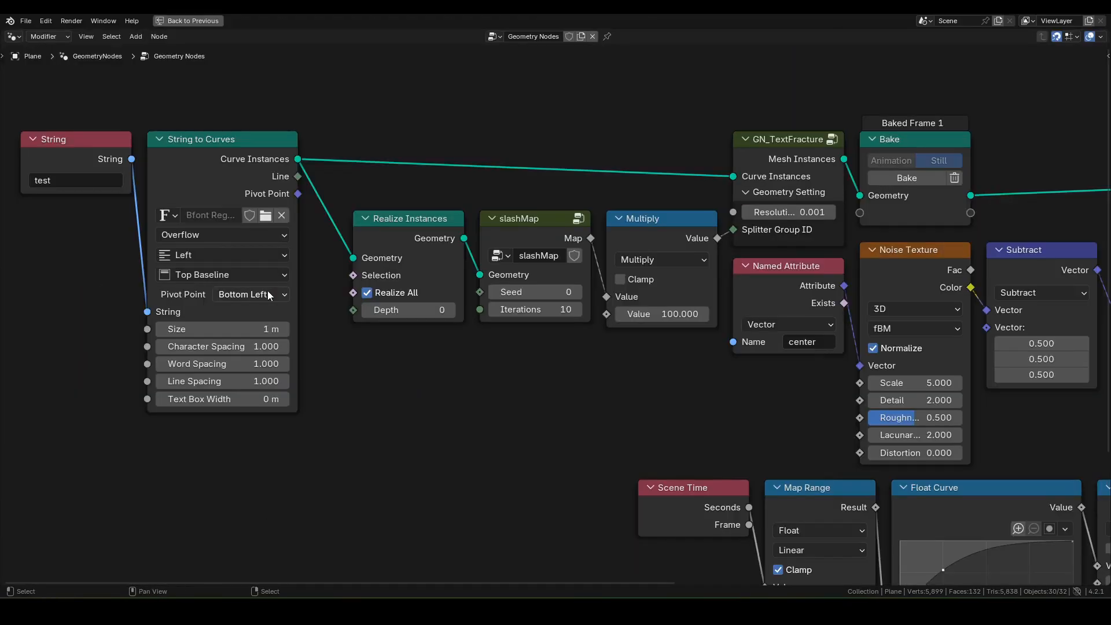
pyautogui.scroll(-3, 524, 296)
pyautogui.press('Home')
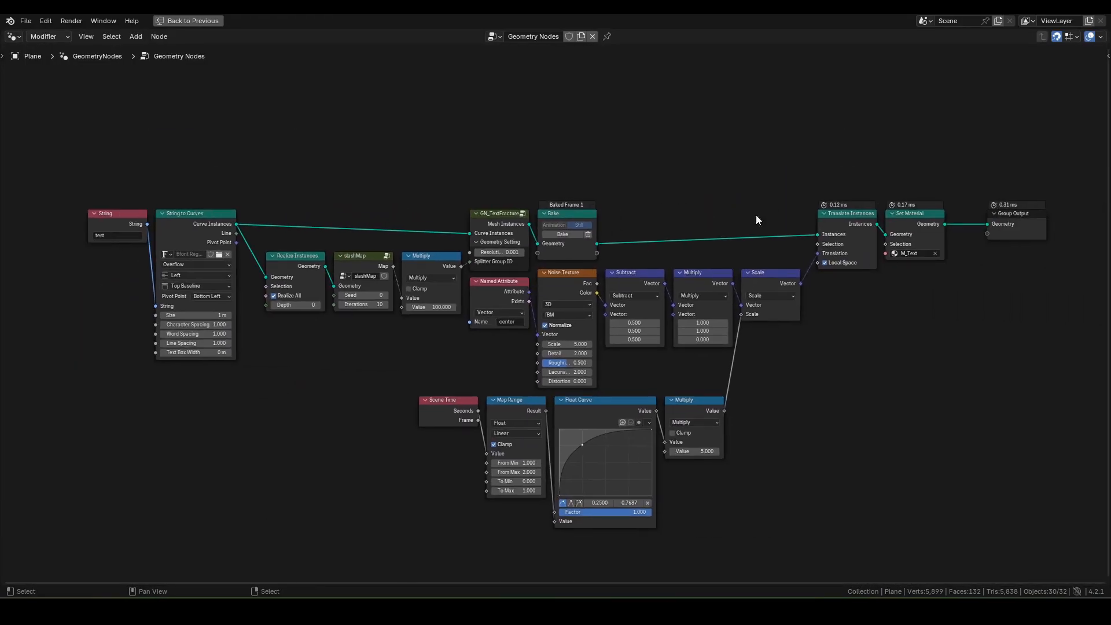
pyautogui.moveTo(1020, 215); pyautogui.dragTo(979, 214)
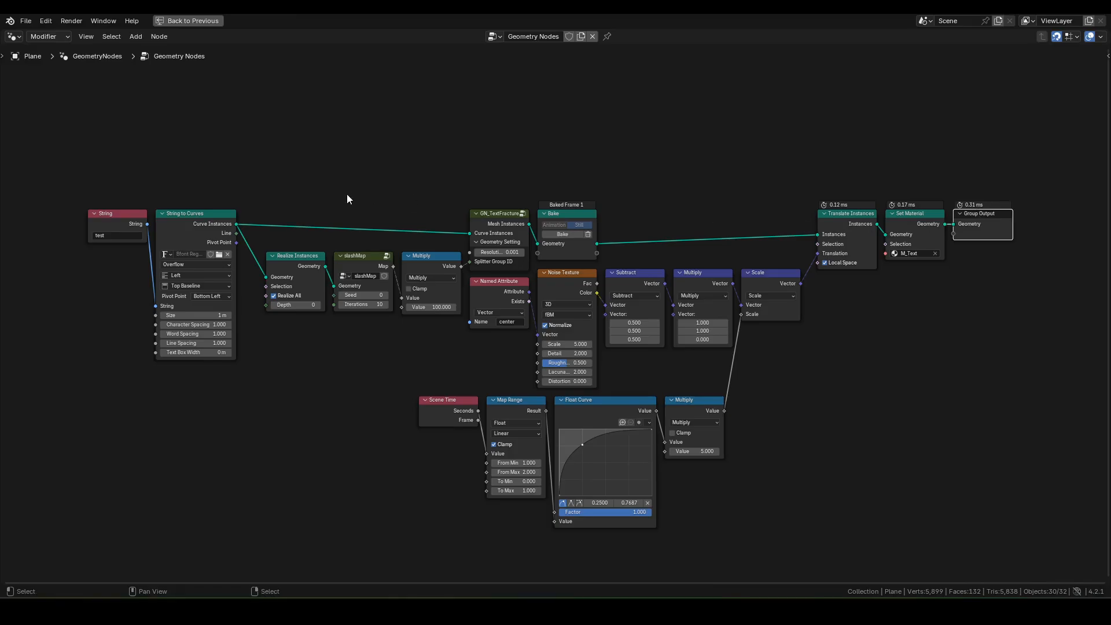
pyautogui.scroll(4, 384, 185)
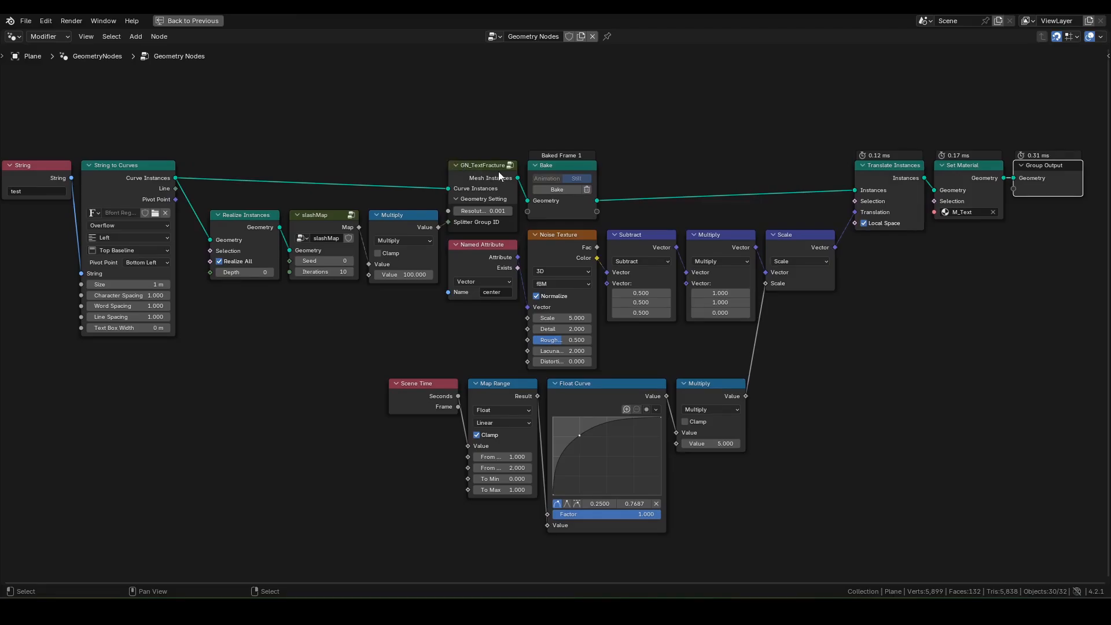
# Step: Inspect the slashMap group's inner nodes, then return to the normal layout
pyautogui.click(484, 168)
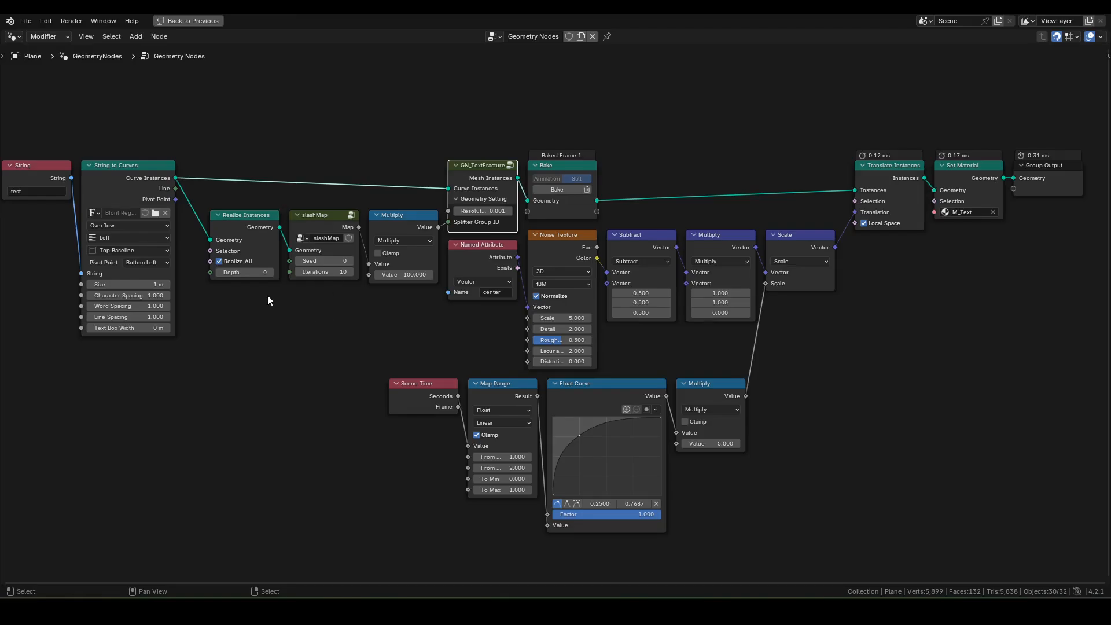
pyautogui.click(338, 222)
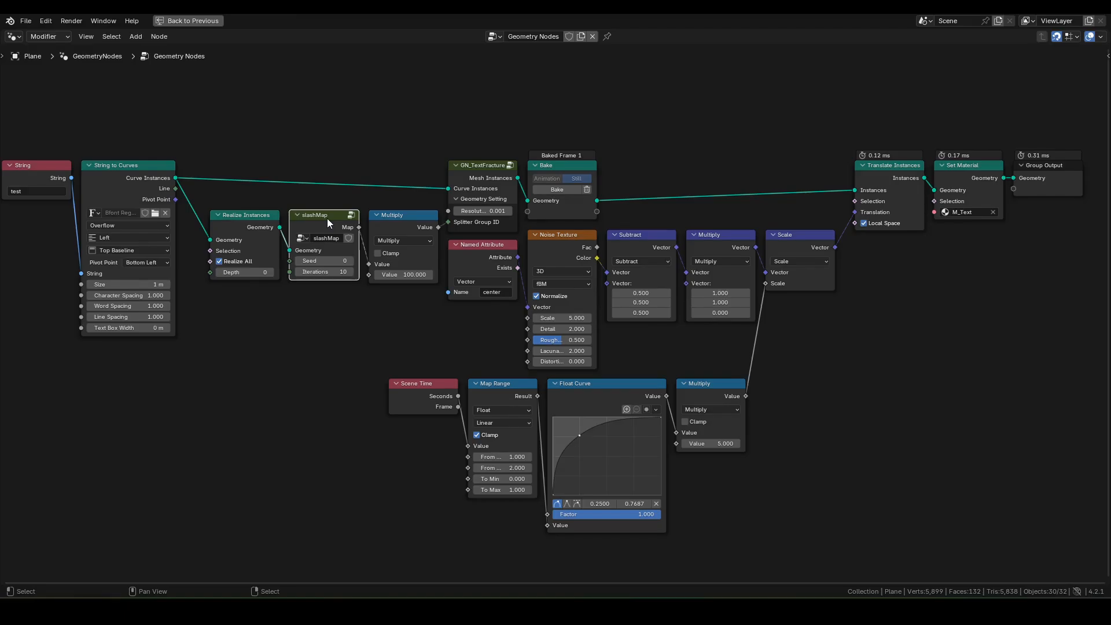
pyautogui.press('Tab')
pyautogui.moveTo(559, 288); pyautogui.dragTo(560, 245, button='middle')
pyautogui.scroll(2, 559, 266)
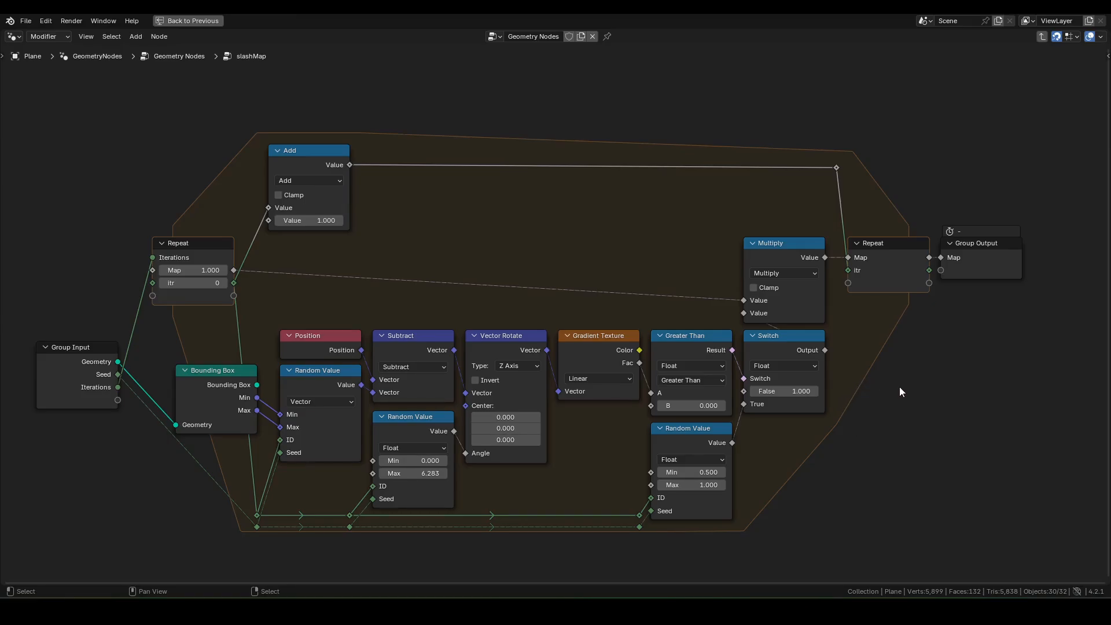
pyautogui.press('Tab')
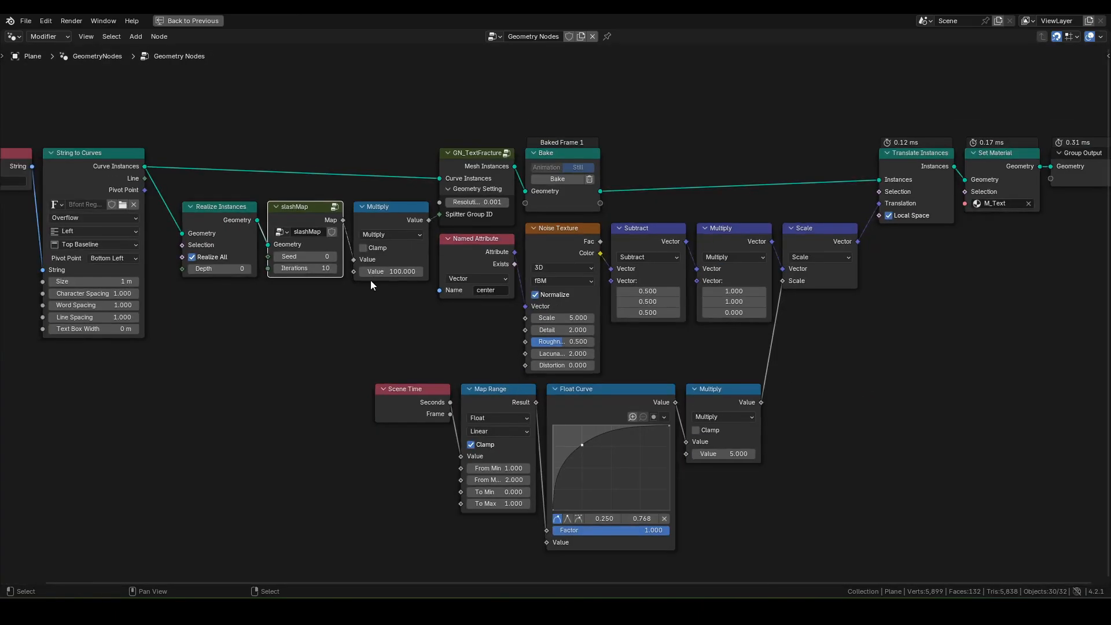
pyautogui.scroll(-1, 368, 277)
pyautogui.moveTo(368, 276); pyautogui.dragTo(387, 266, button='middle')
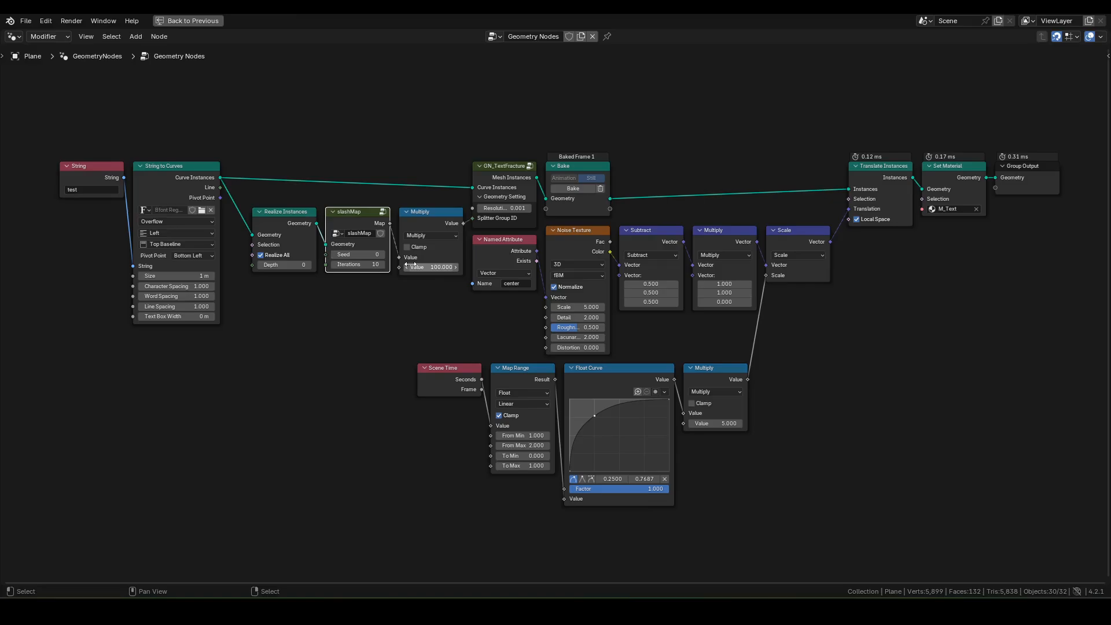
pyautogui.hotkey('ctrl', 'space')
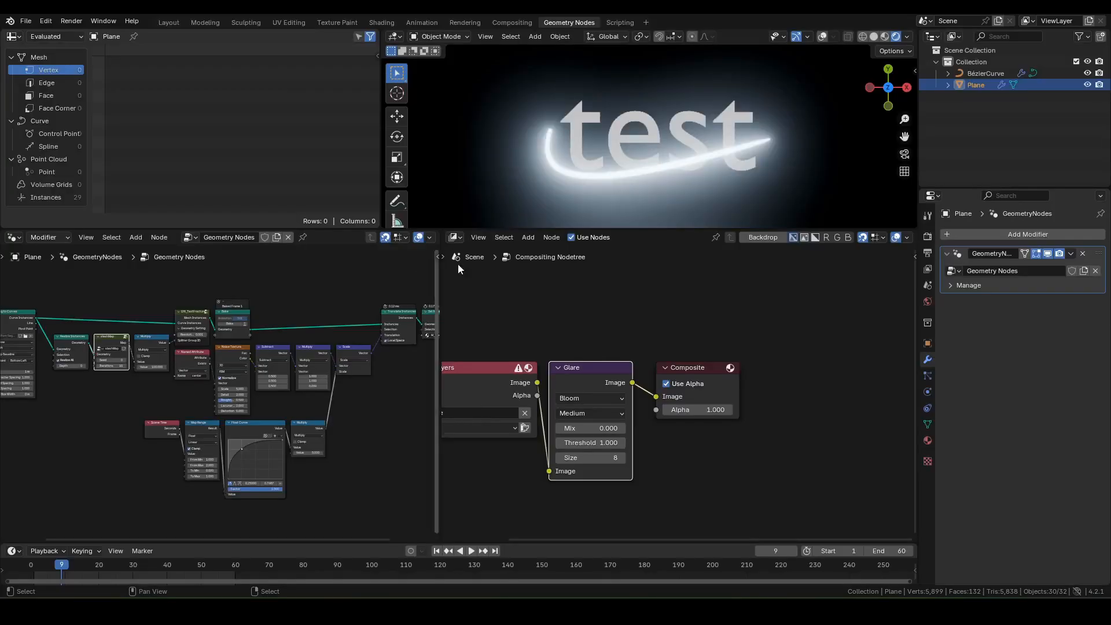
# Step: In BézierCurve's node tree, move the Group Output node beside Set Material
pyautogui.click(984, 73)
pyautogui.hotkey('ctrl', 'space')
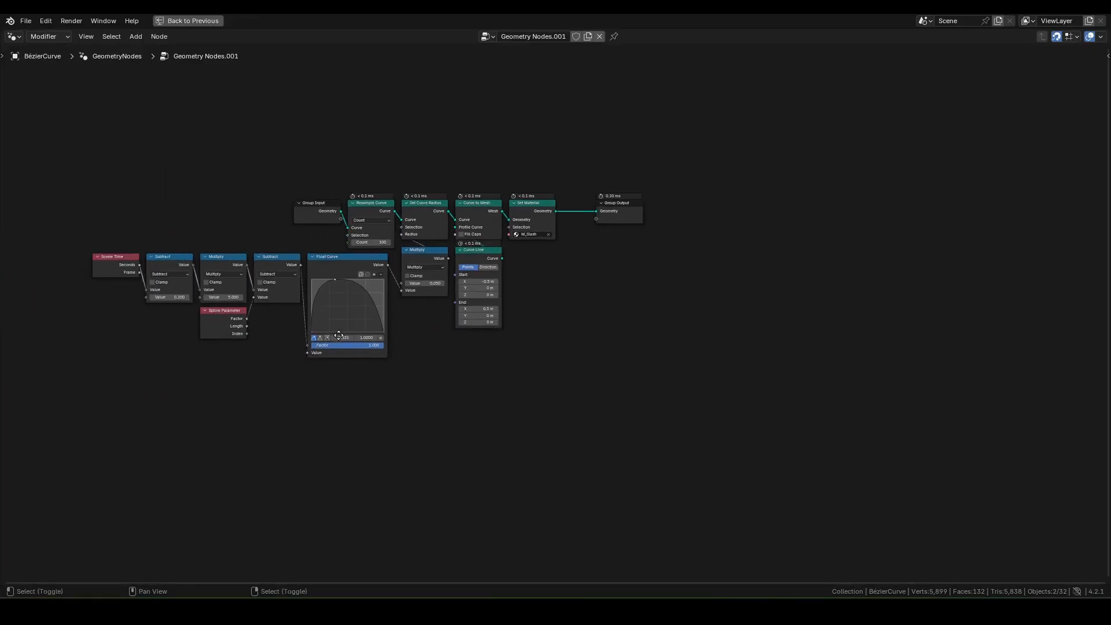
pyautogui.press('Home')
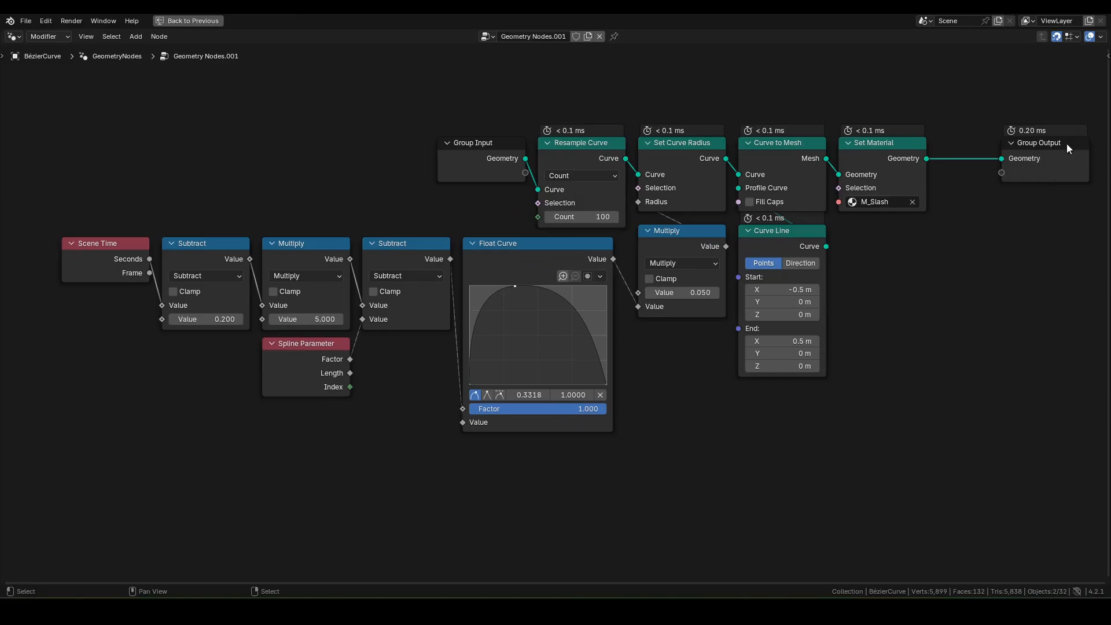
pyautogui.moveTo(1068, 144); pyautogui.dragTo(1004, 143)
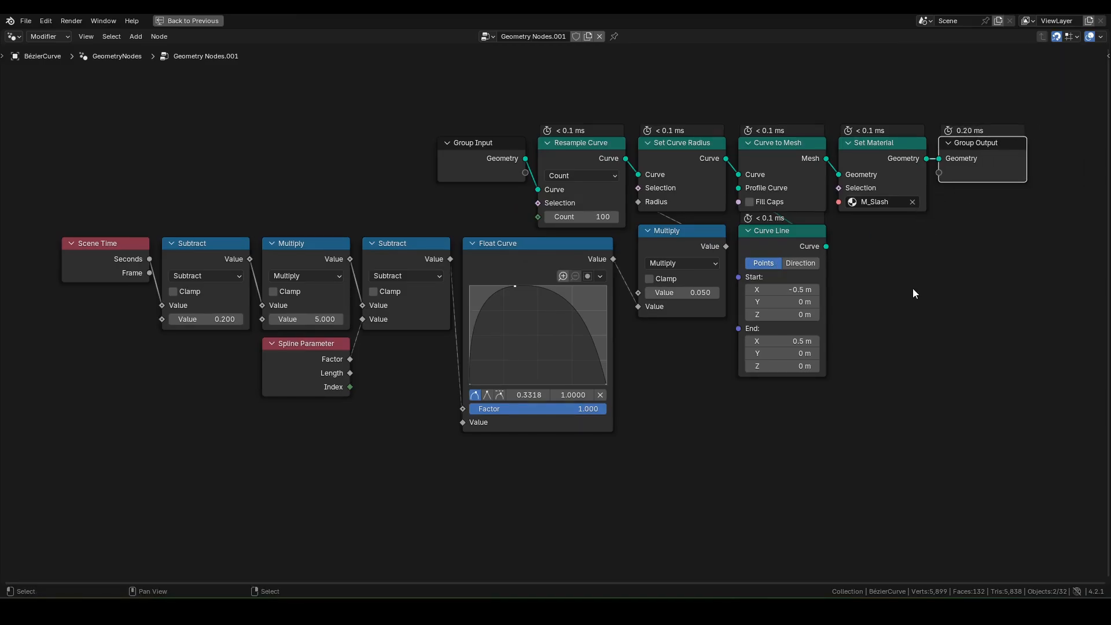
pyautogui.hotkey('ctrl', 'space')
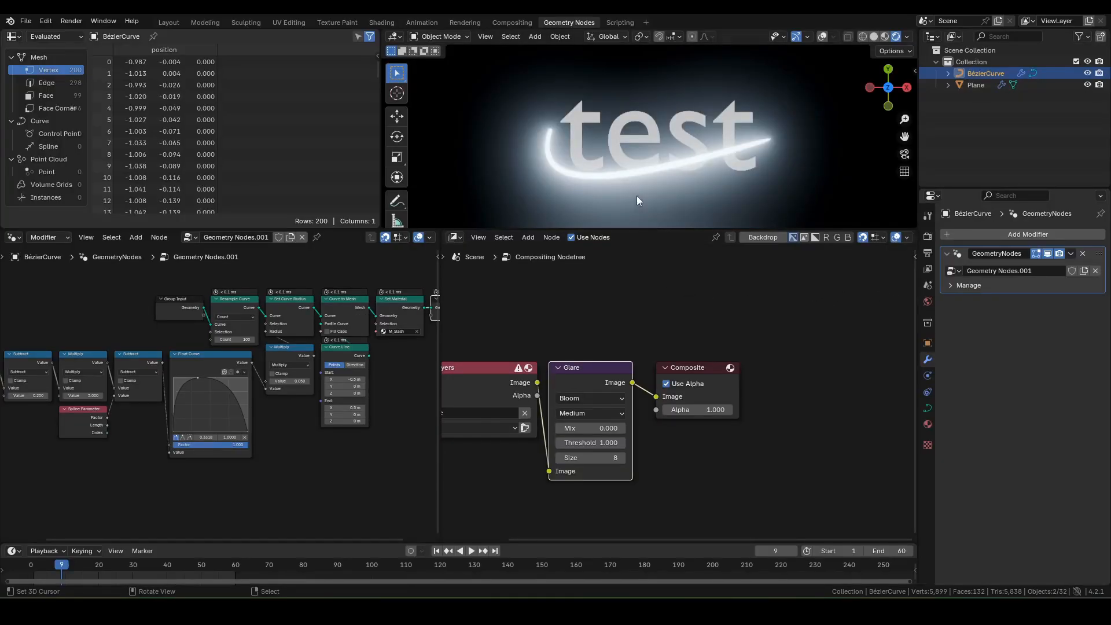
# Step: Play the animation to frame 49, showing the shattered text, then display Plane's fracture node tree
pyautogui.press('space')
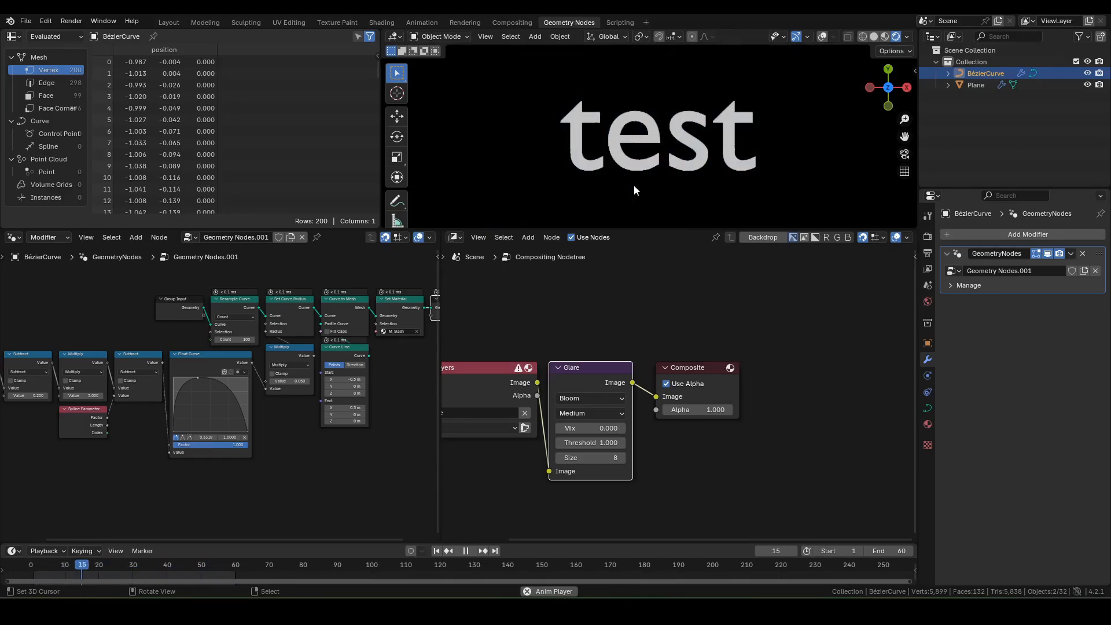
pyautogui.press('space')
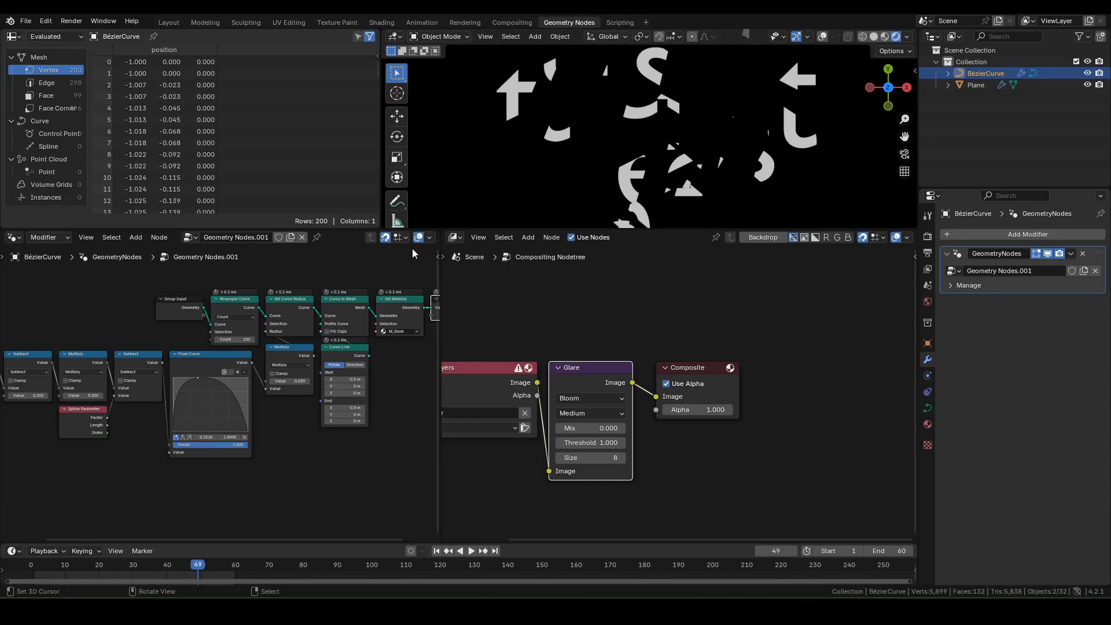
pyautogui.click(981, 86)
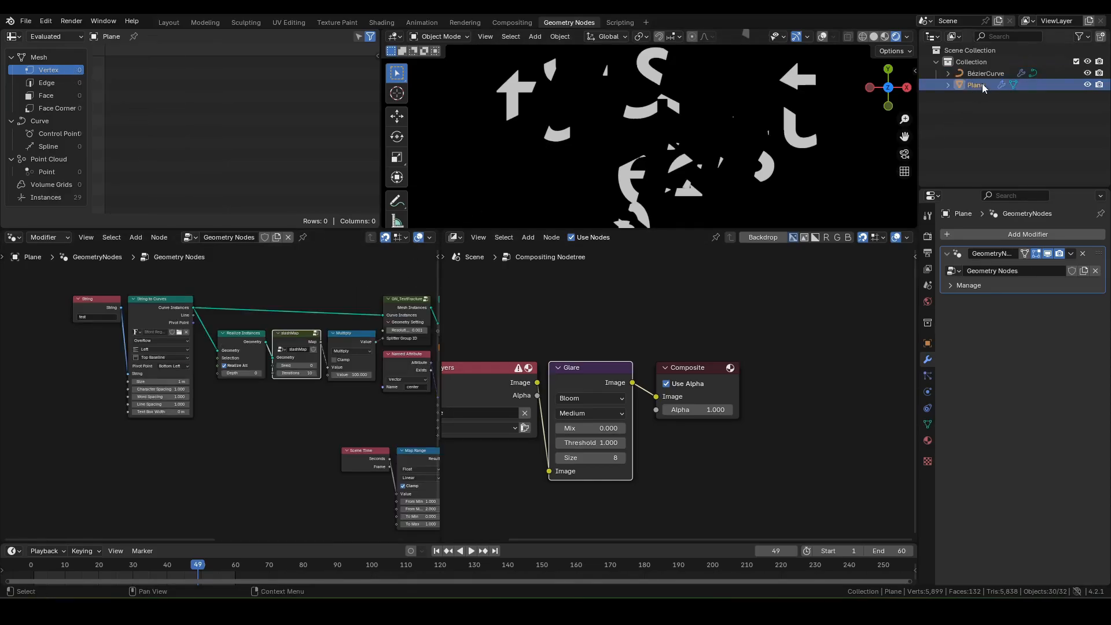
pyautogui.moveTo(347, 379); pyautogui.dragTo(258, 378, button='middle')
pyautogui.scroll(1, 231, 375)
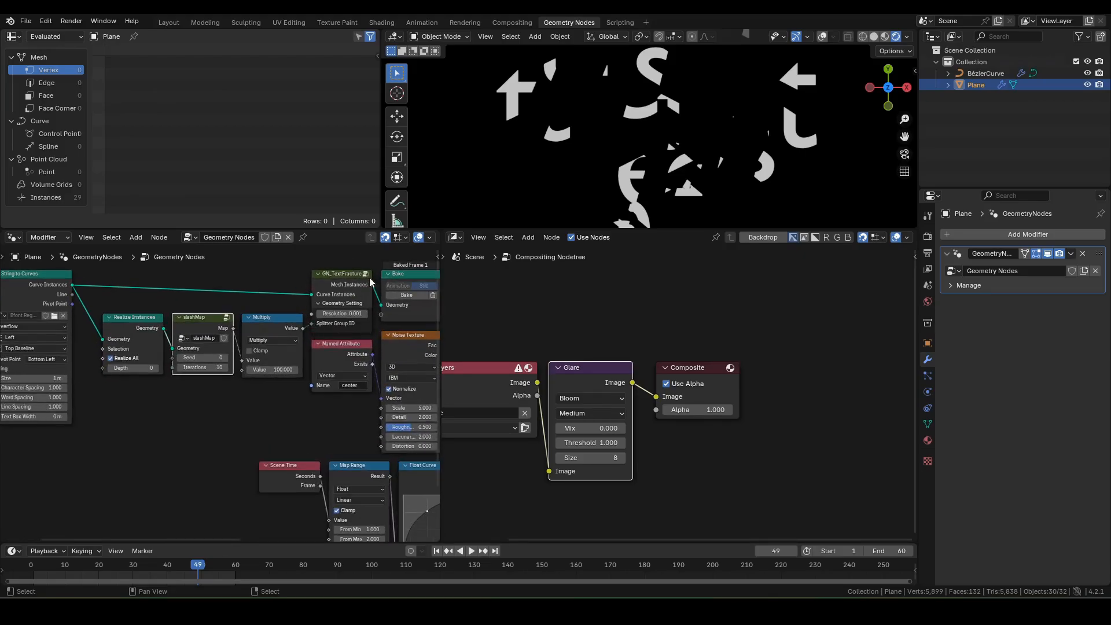